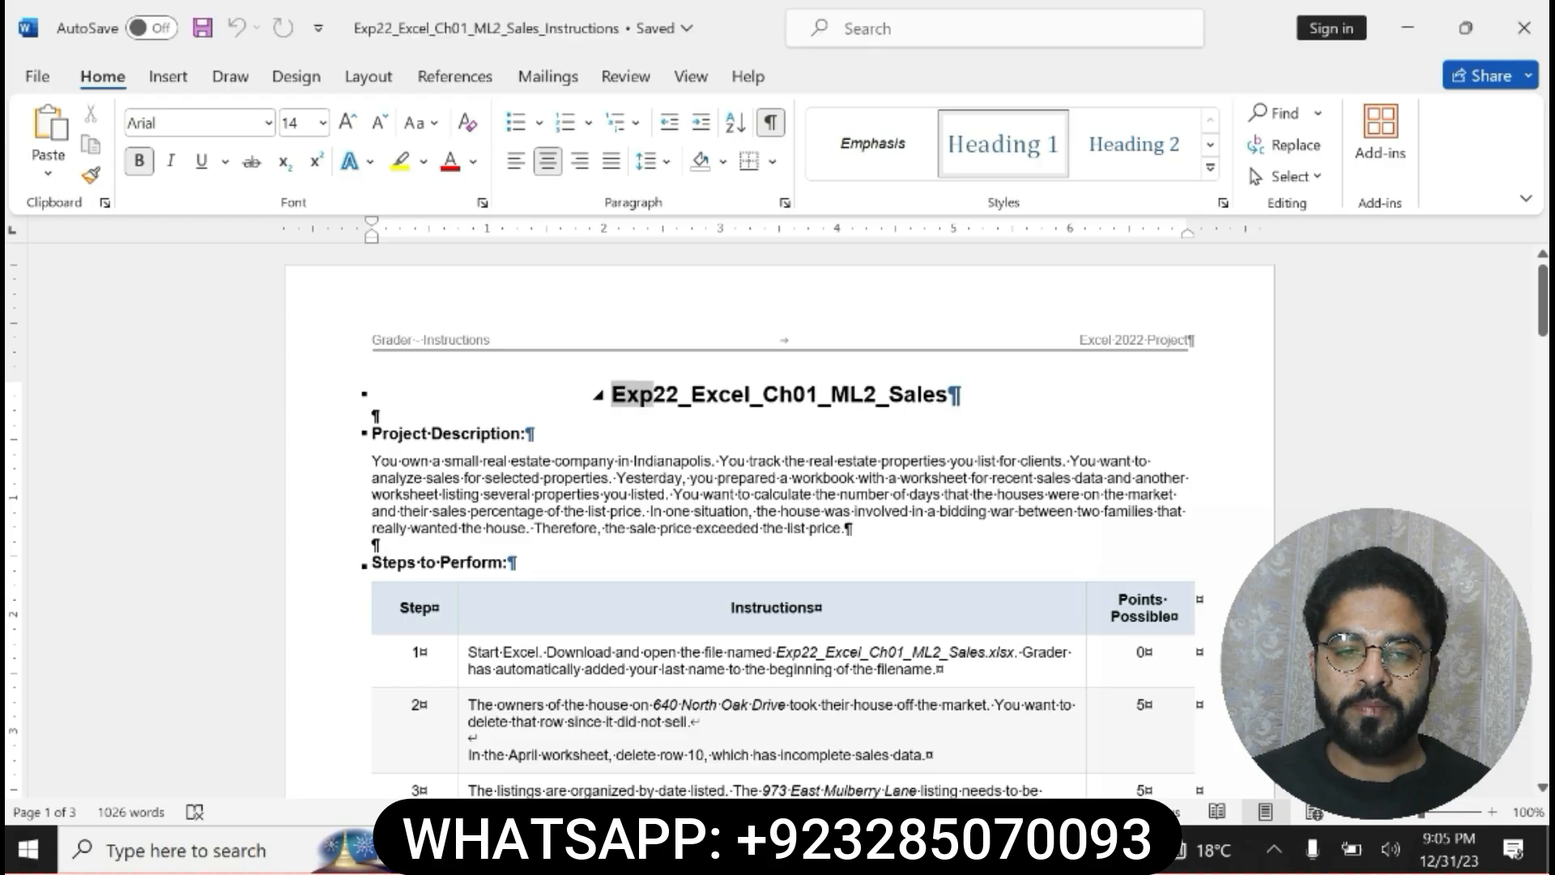
Highlight the document title and the whole Project Description section in yellow.
drag(653, 394, 891, 399)
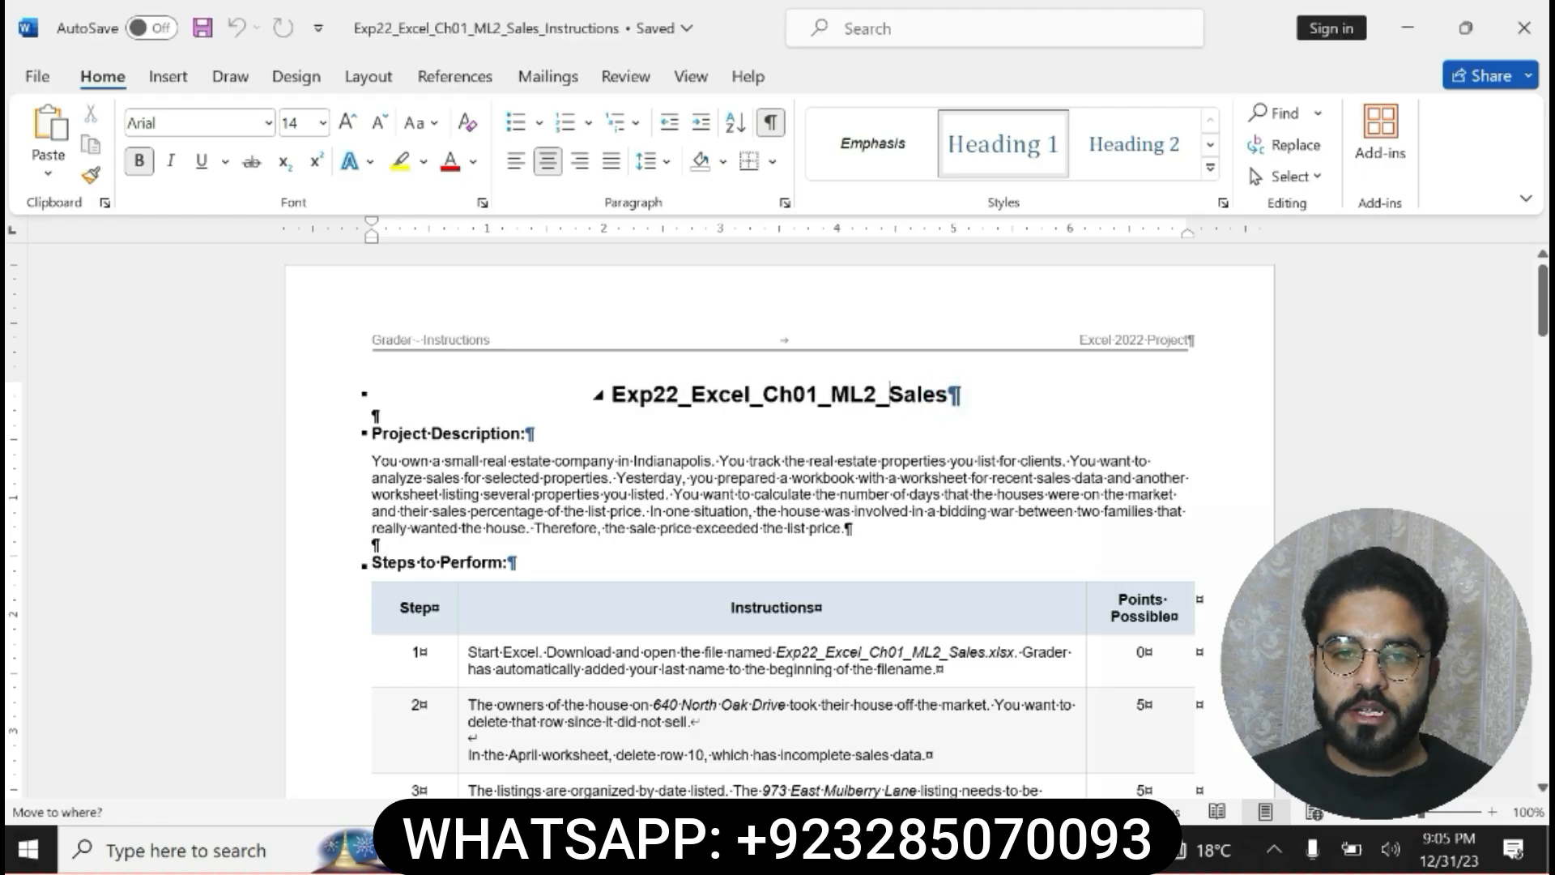
drag(612, 395, 960, 394)
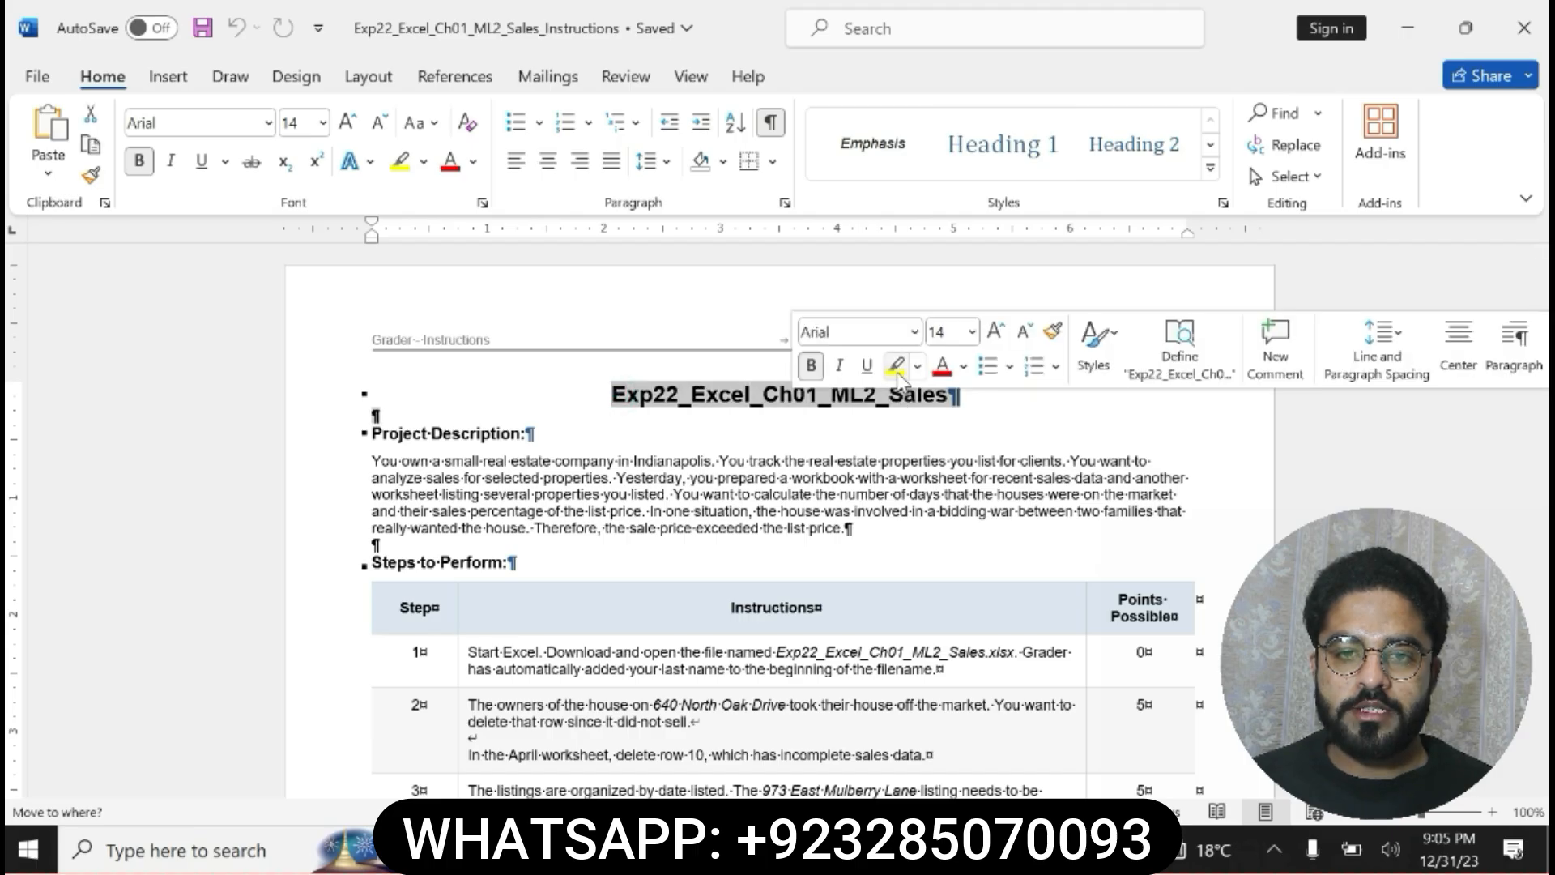
click(903, 364)
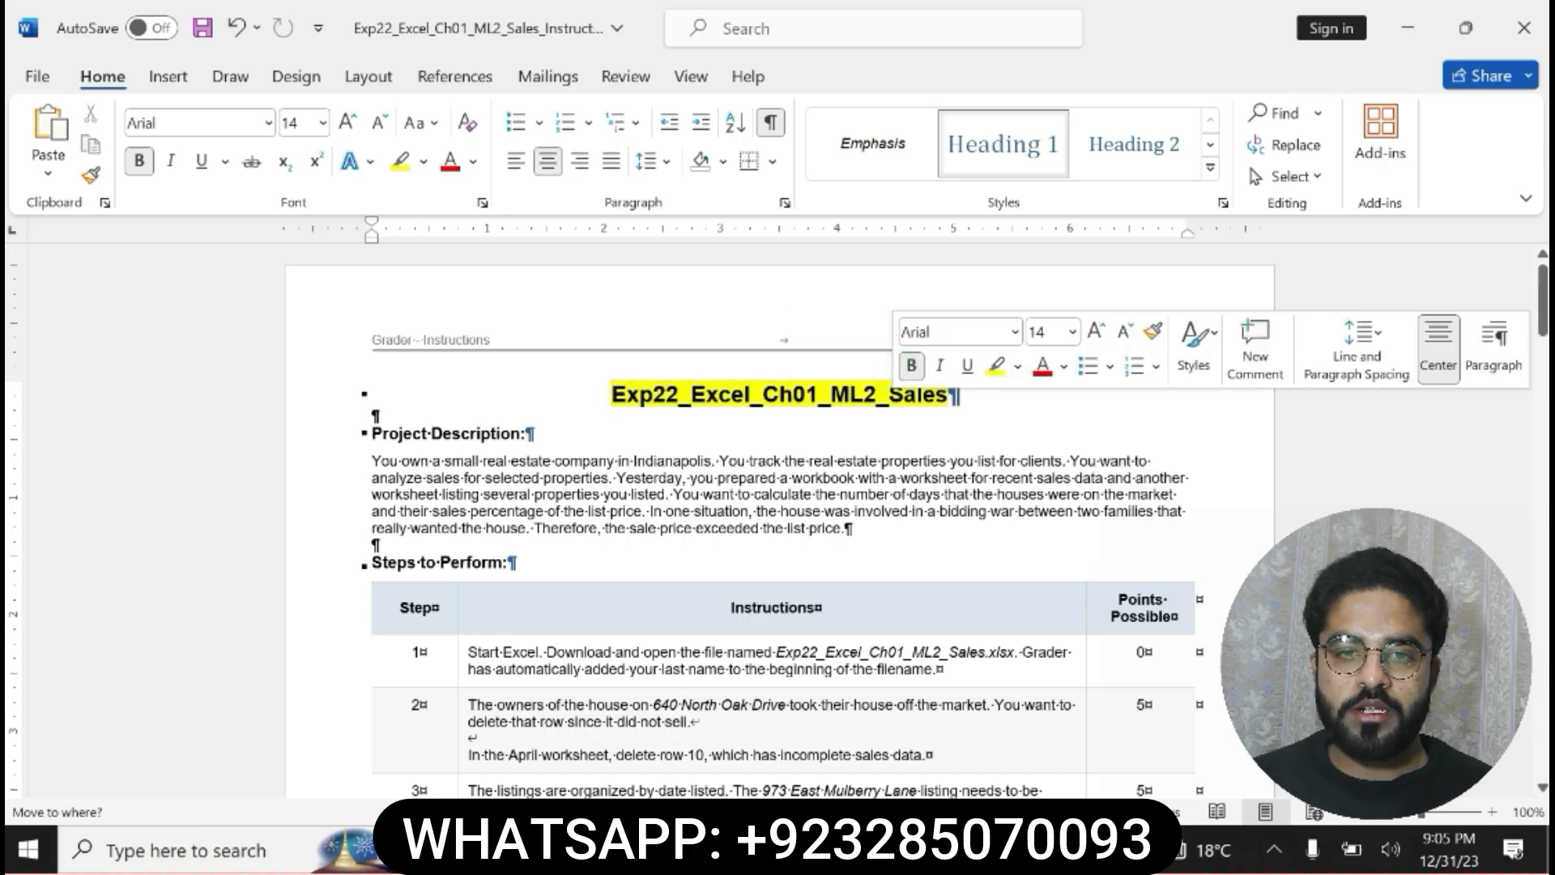
drag(371, 433, 964, 539)
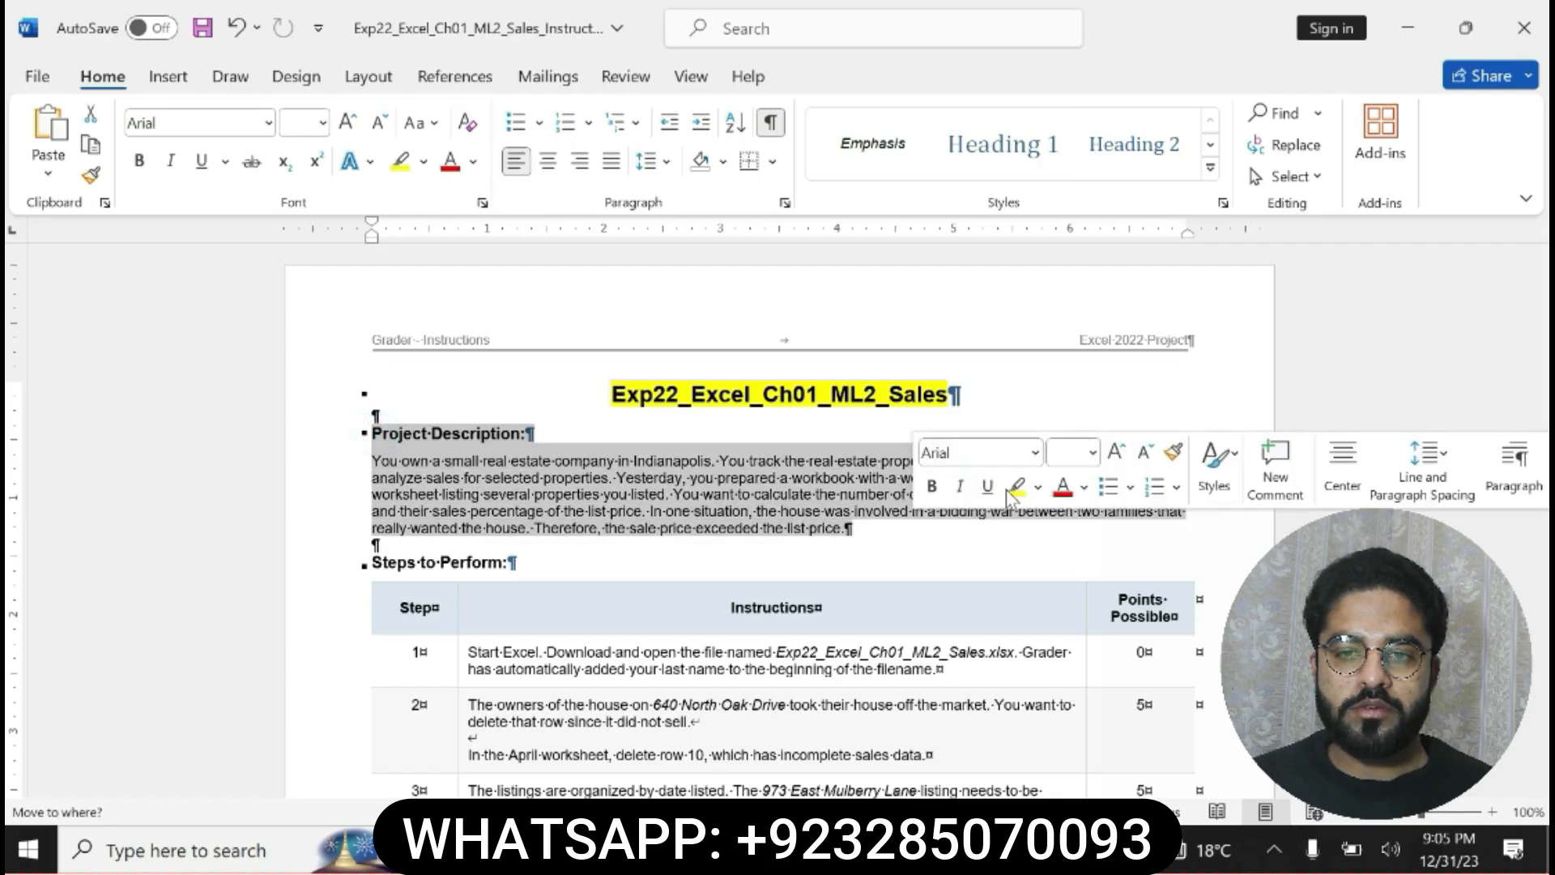
click(1016, 486)
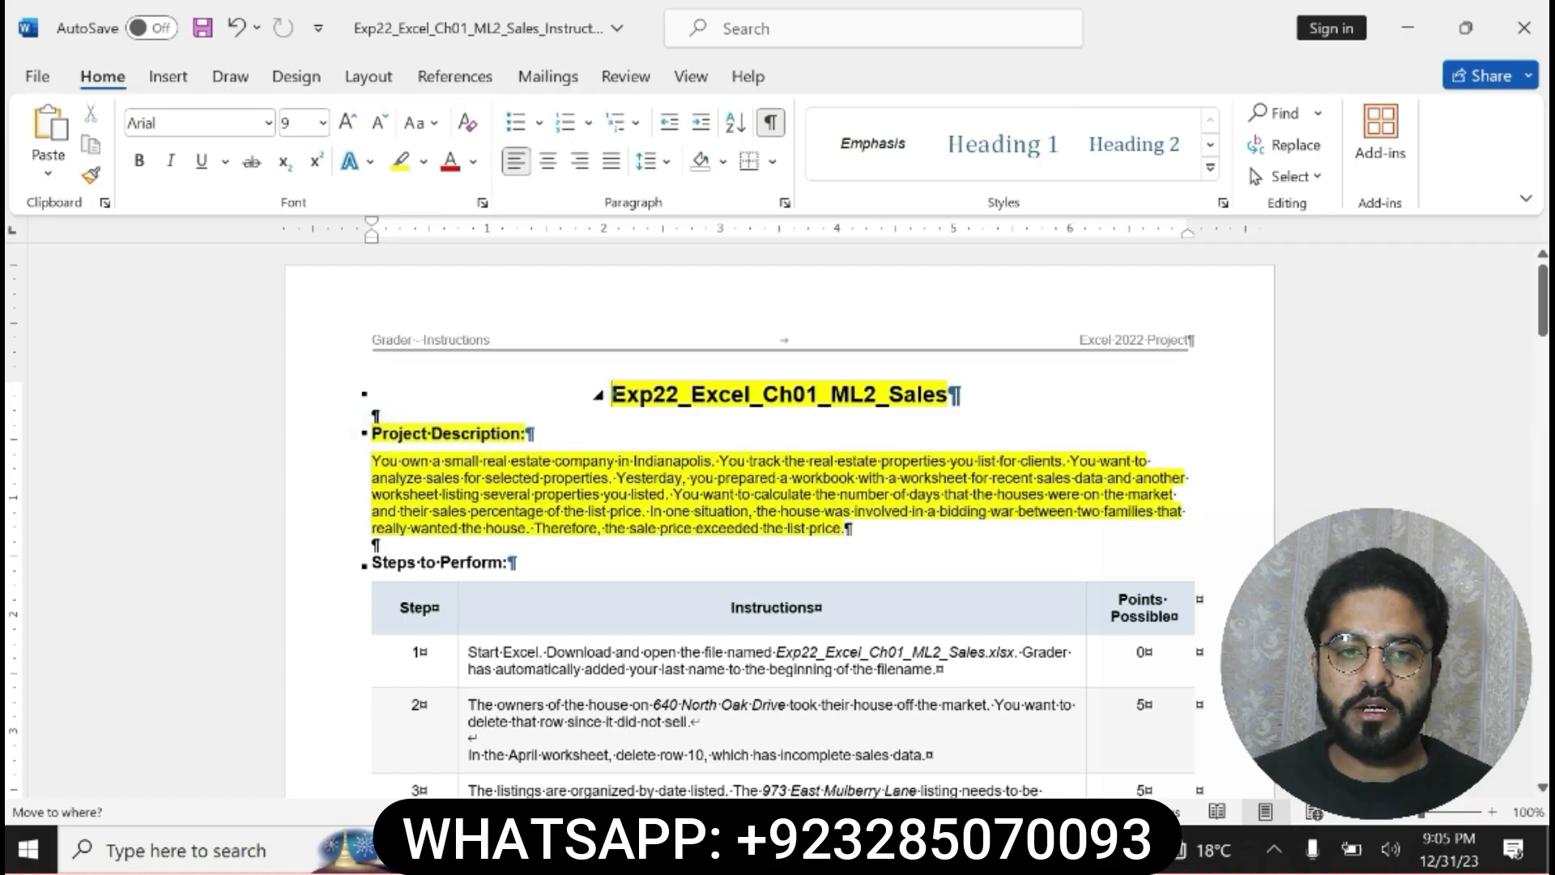
drag(611, 395, 960, 395)
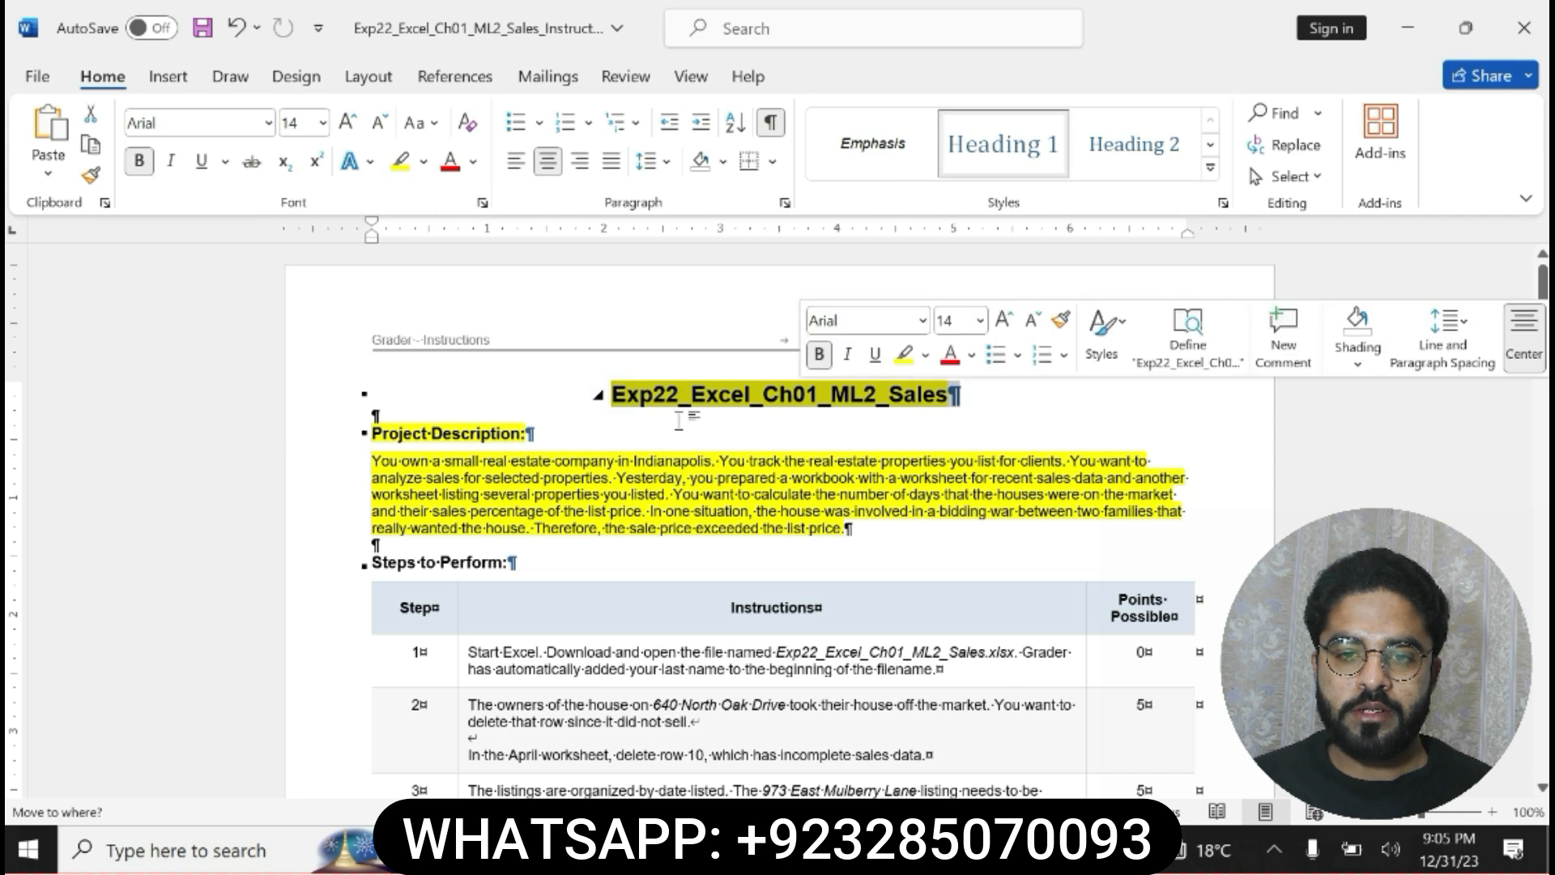
drag(372, 434, 964, 555)
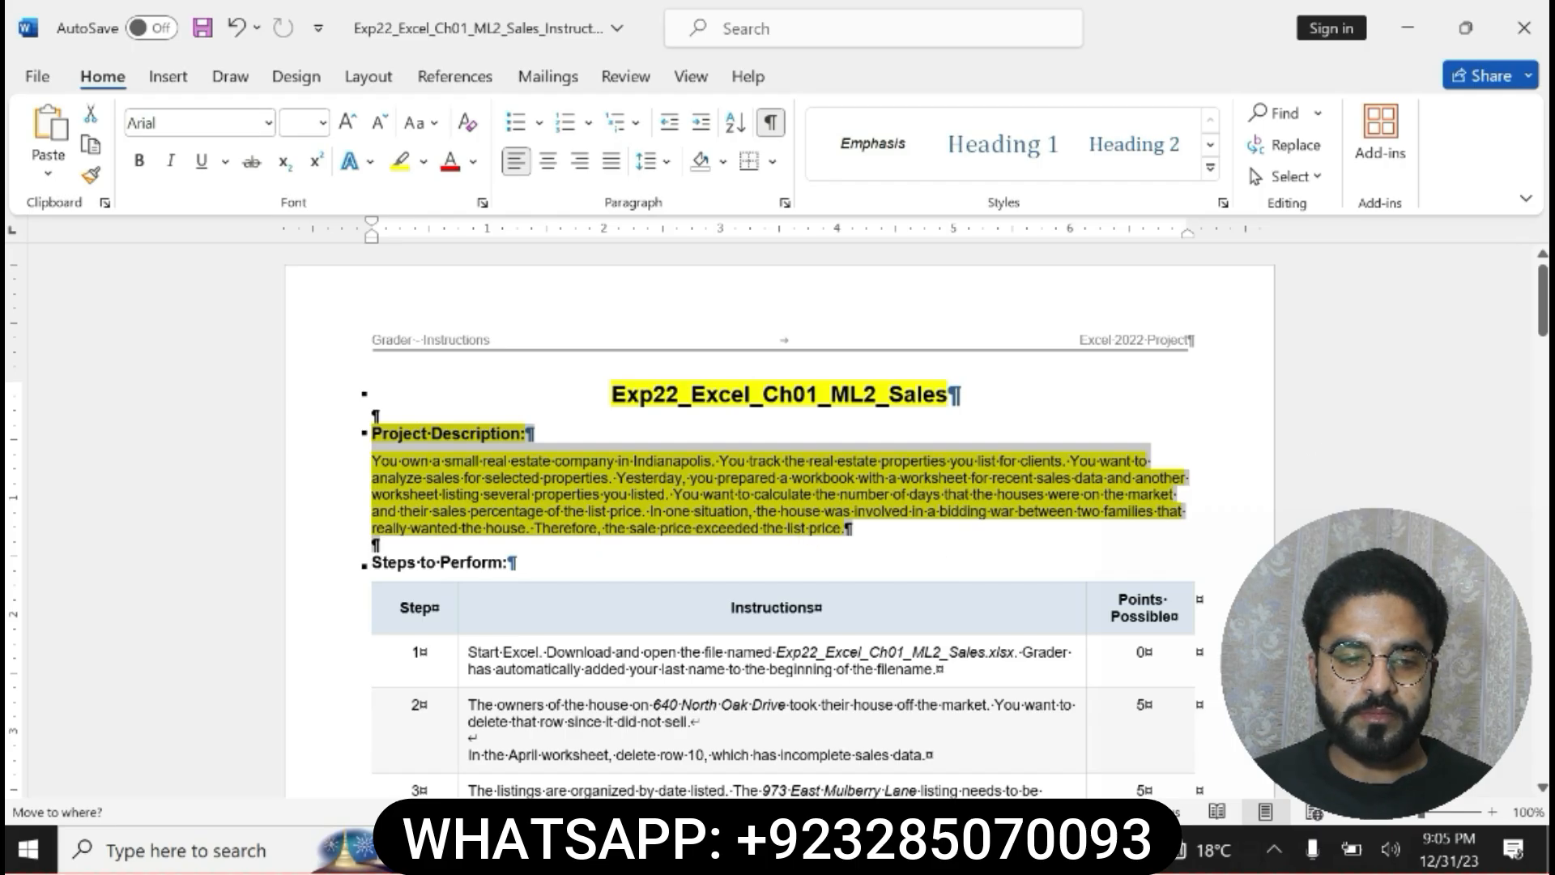
Undo the yellow highlighting on the title and the Project Description section.
scroll(1540, 316, down, 2)
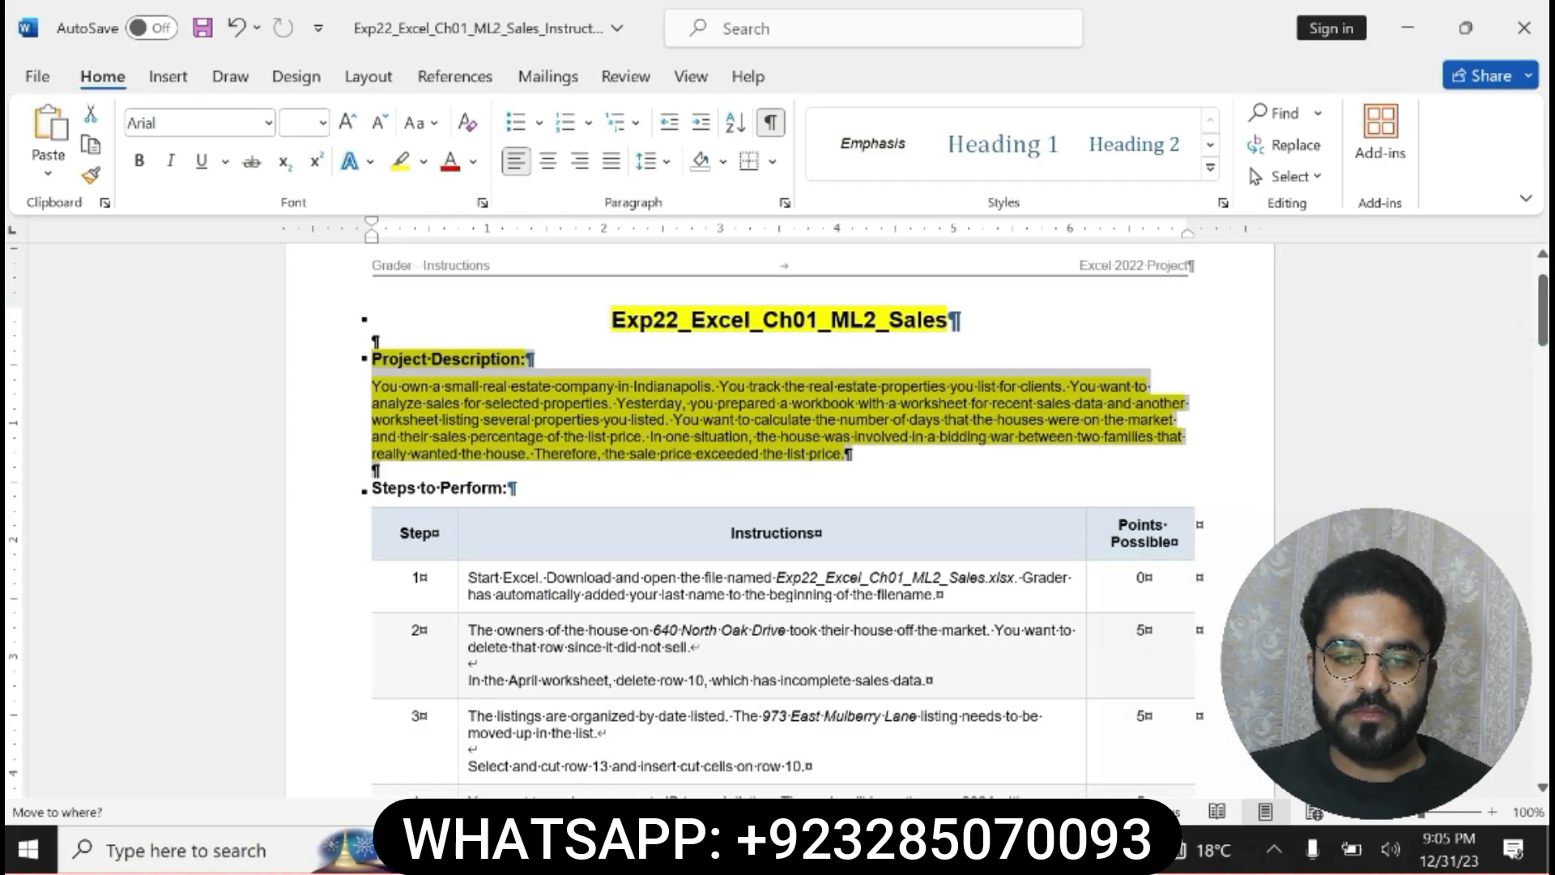
key(ctrl+z)
key(ctrl+z)
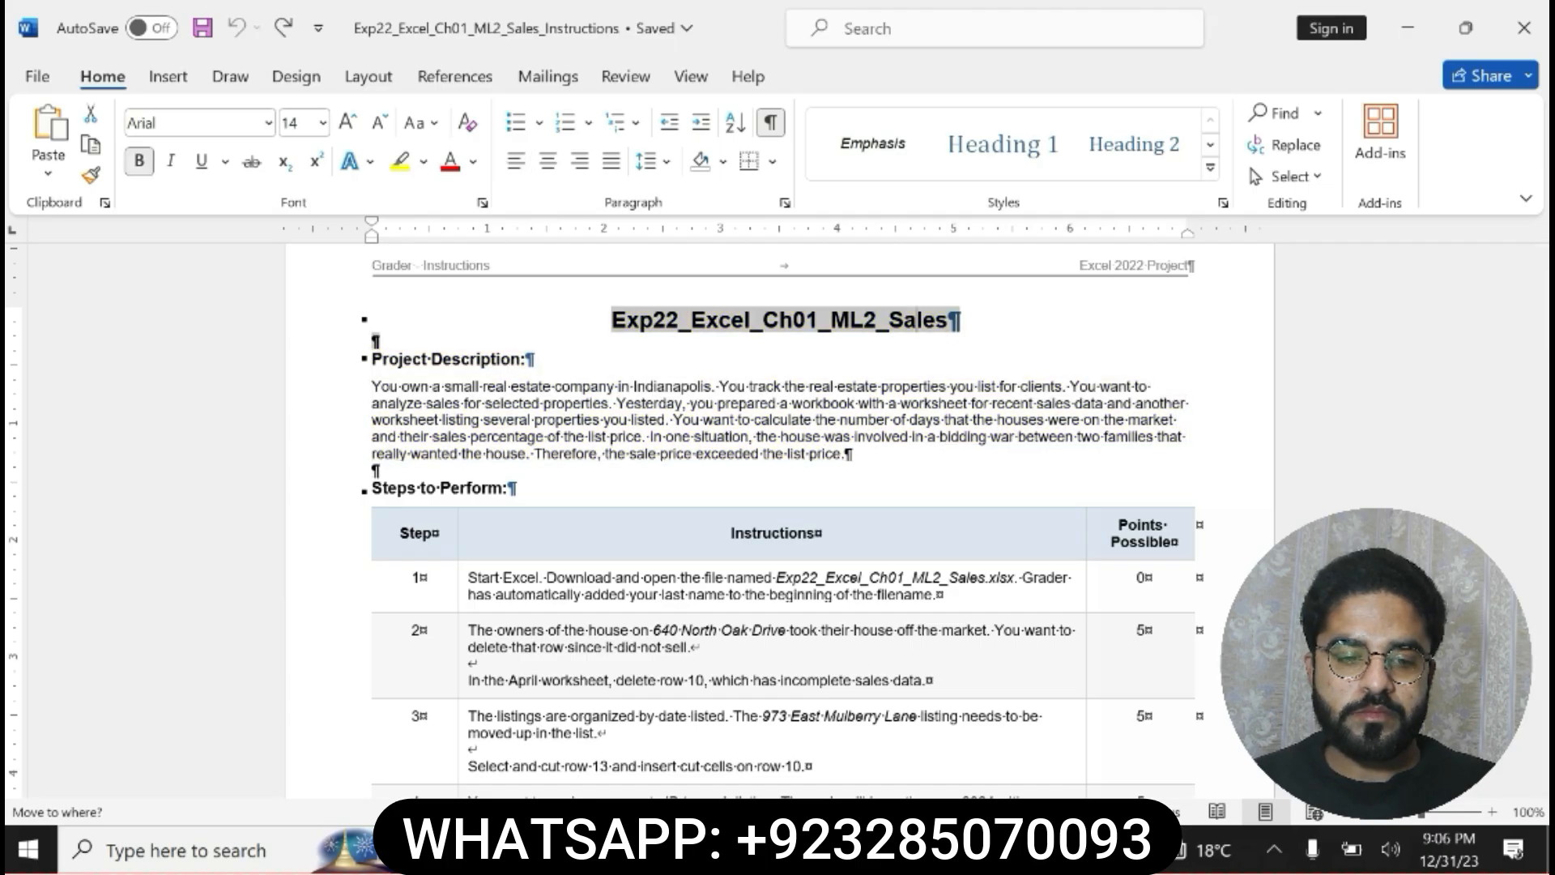
Highlight the step 1 instruction text in yellow after a brief look at the Excel workbook.
key(alt+Tab)
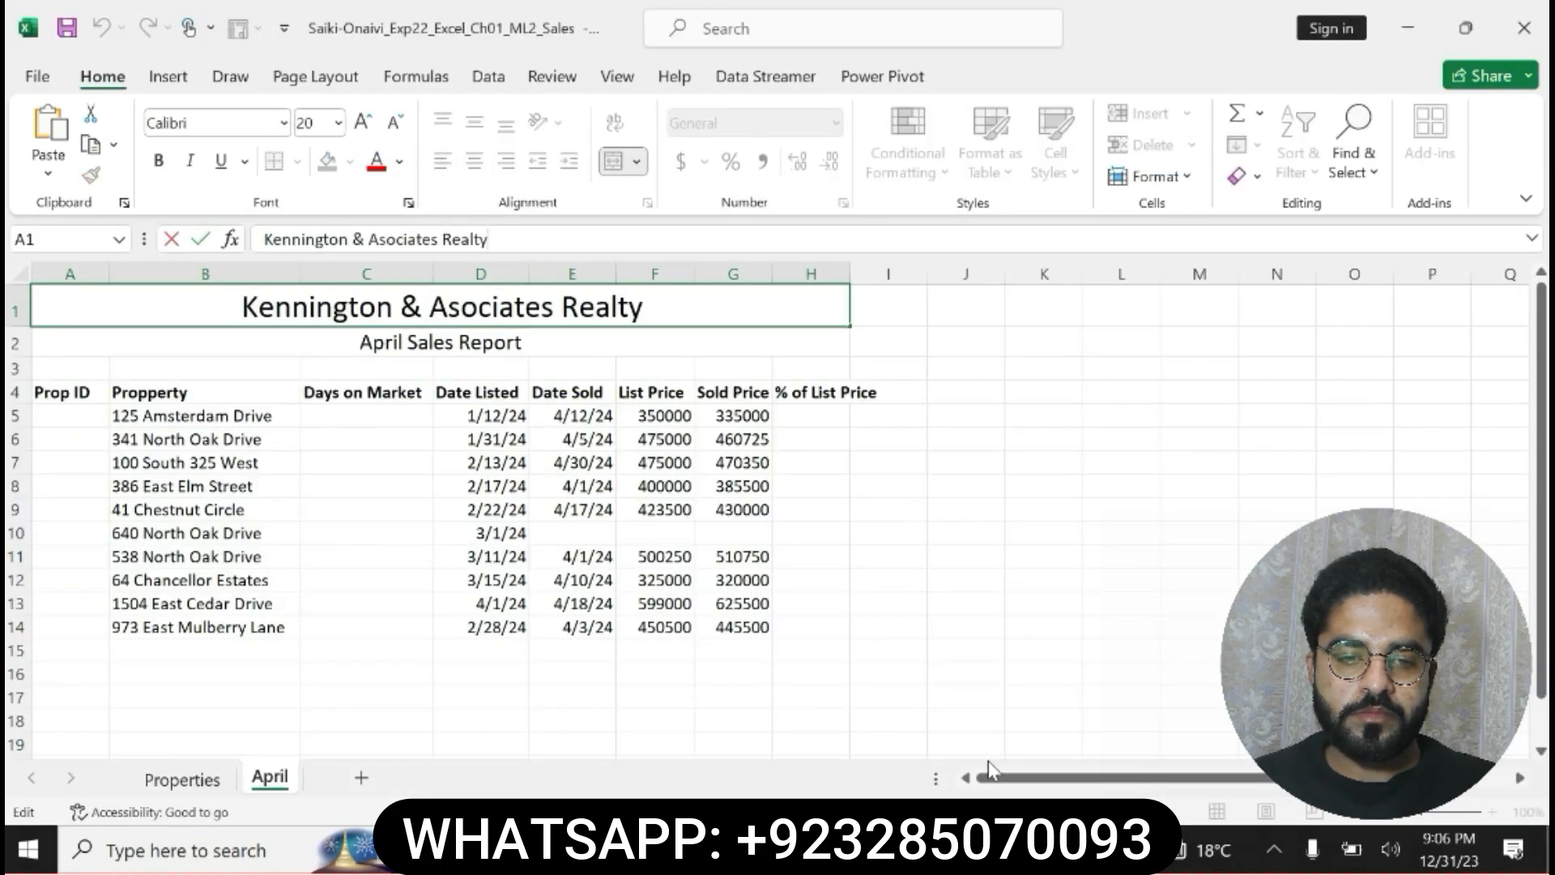
key(alt+Tab)
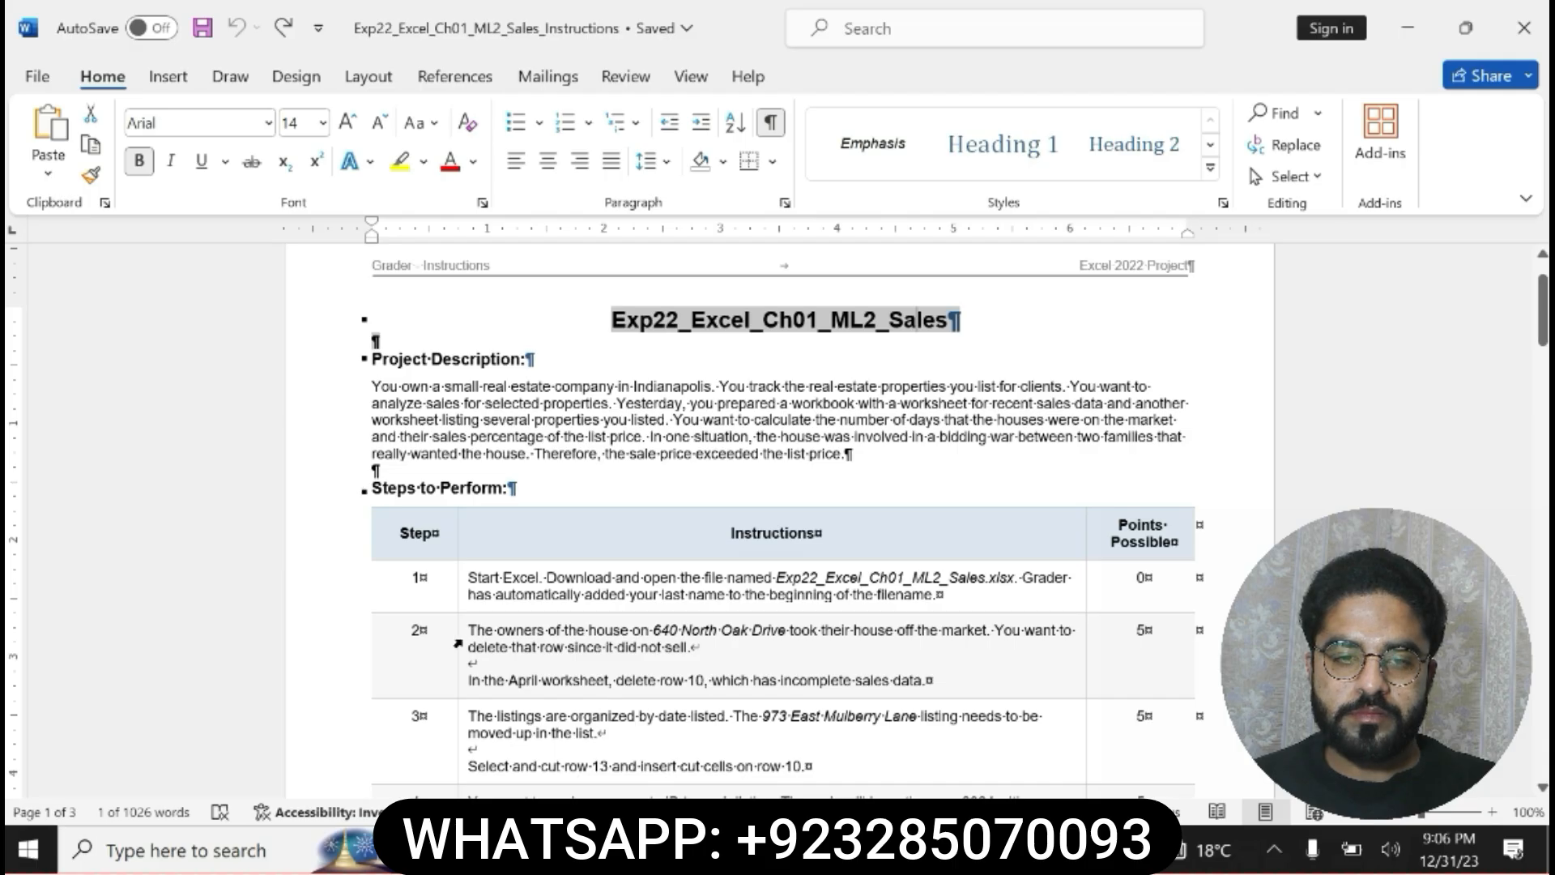
drag(468, 577, 934, 601)
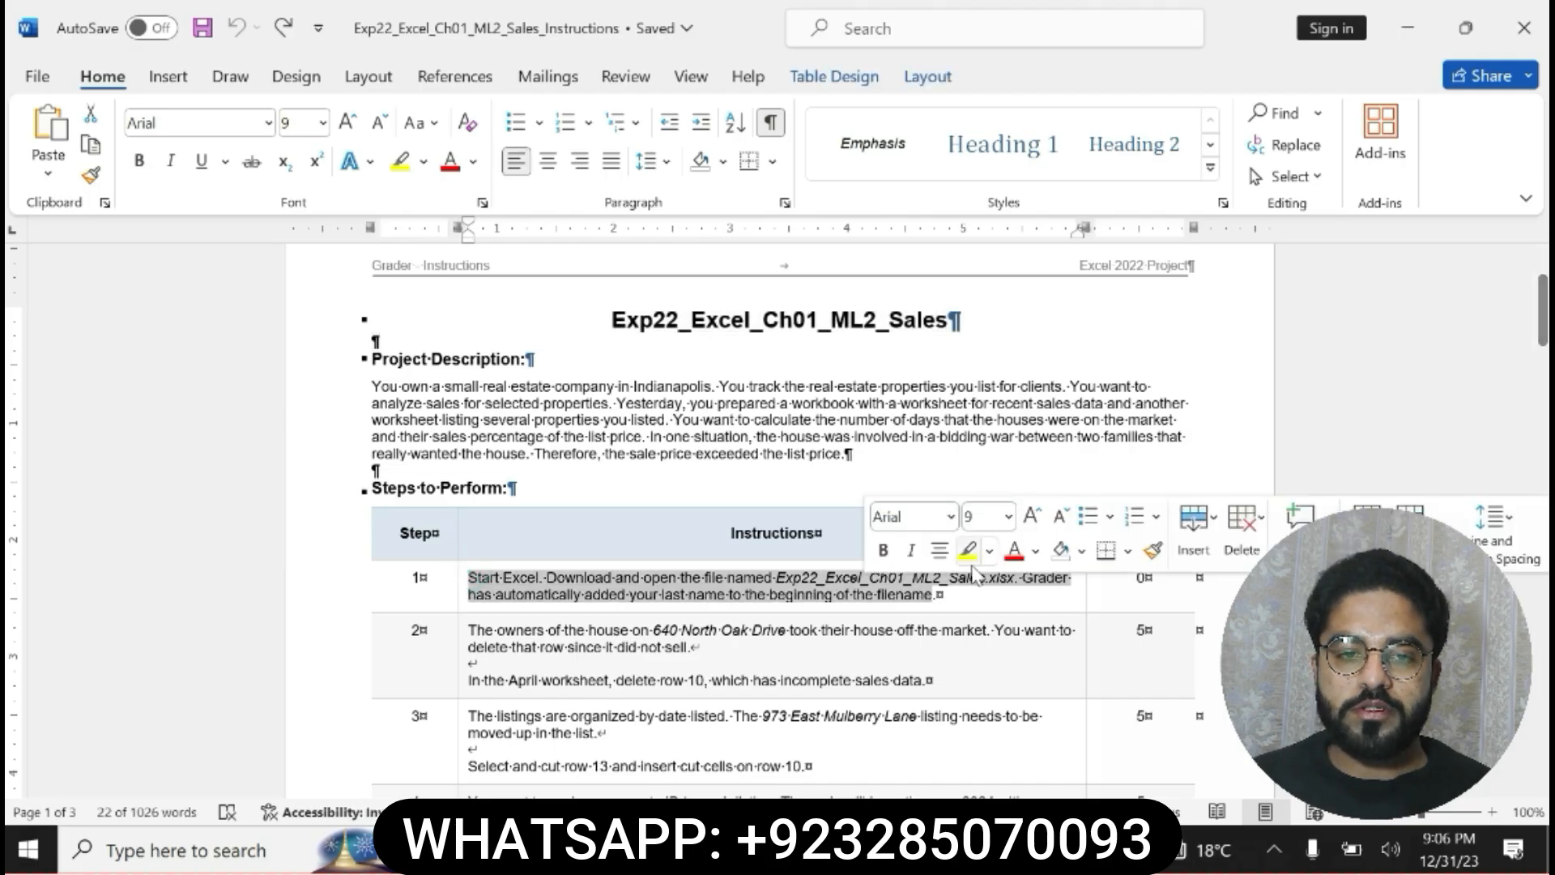
click(967, 550)
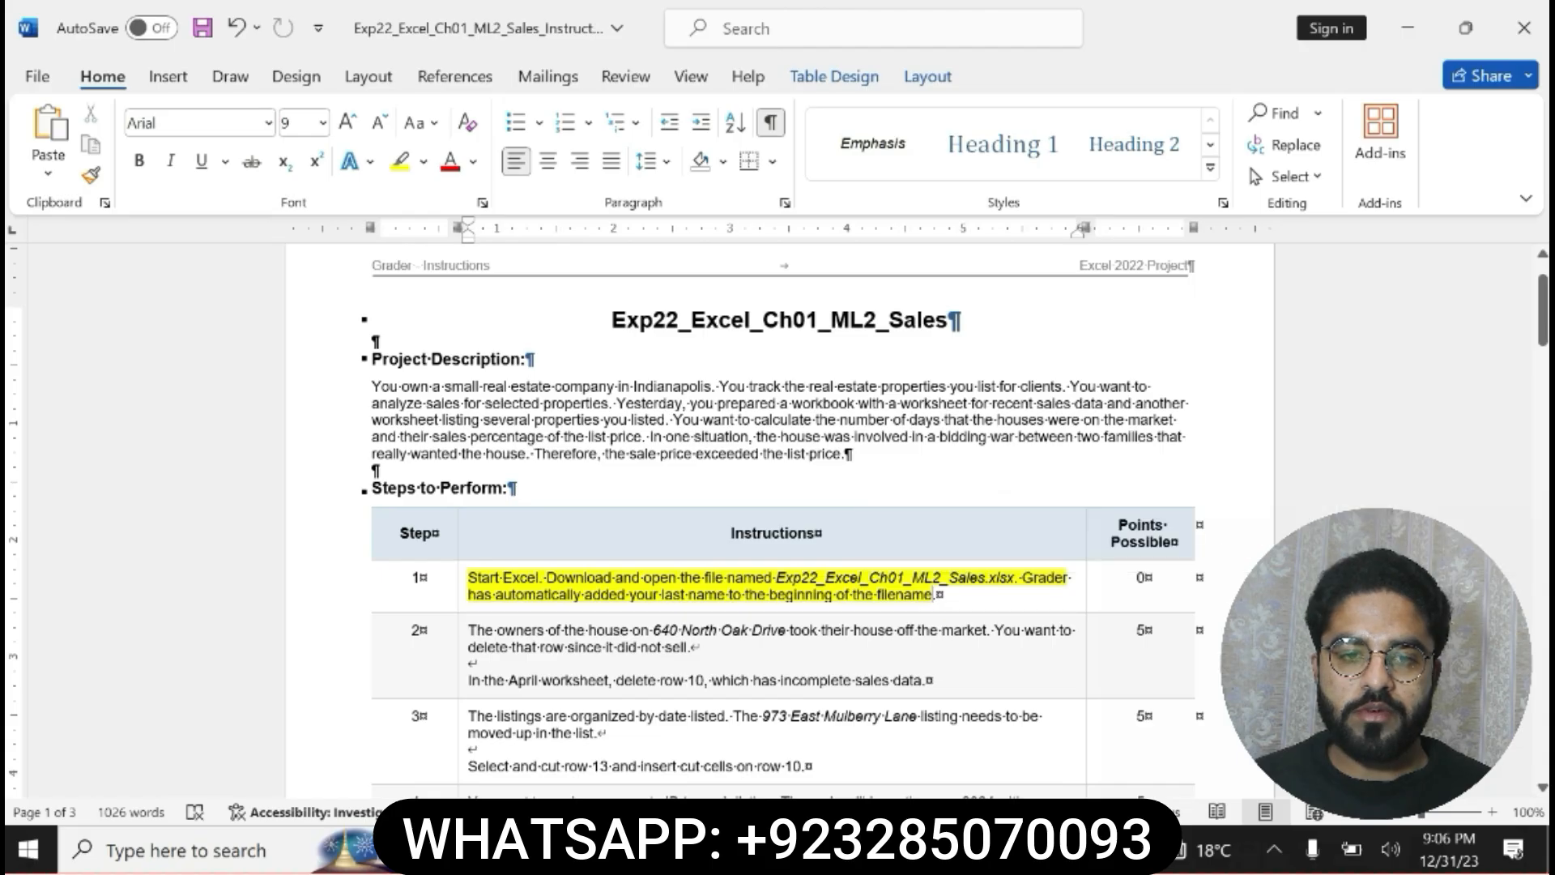
drag(468, 577, 935, 599)
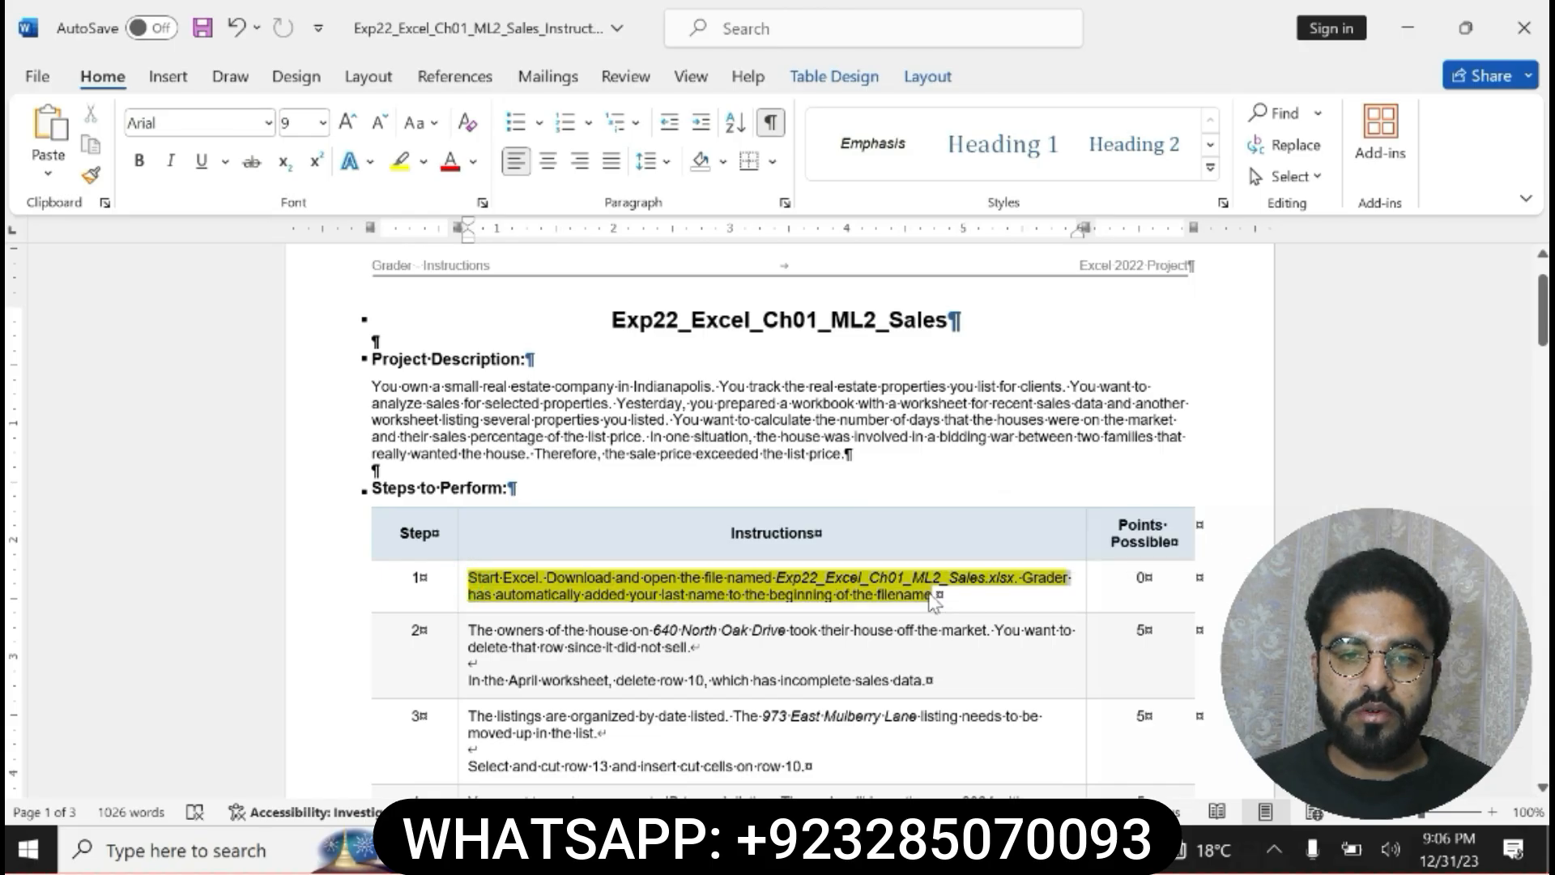
click(787, 573)
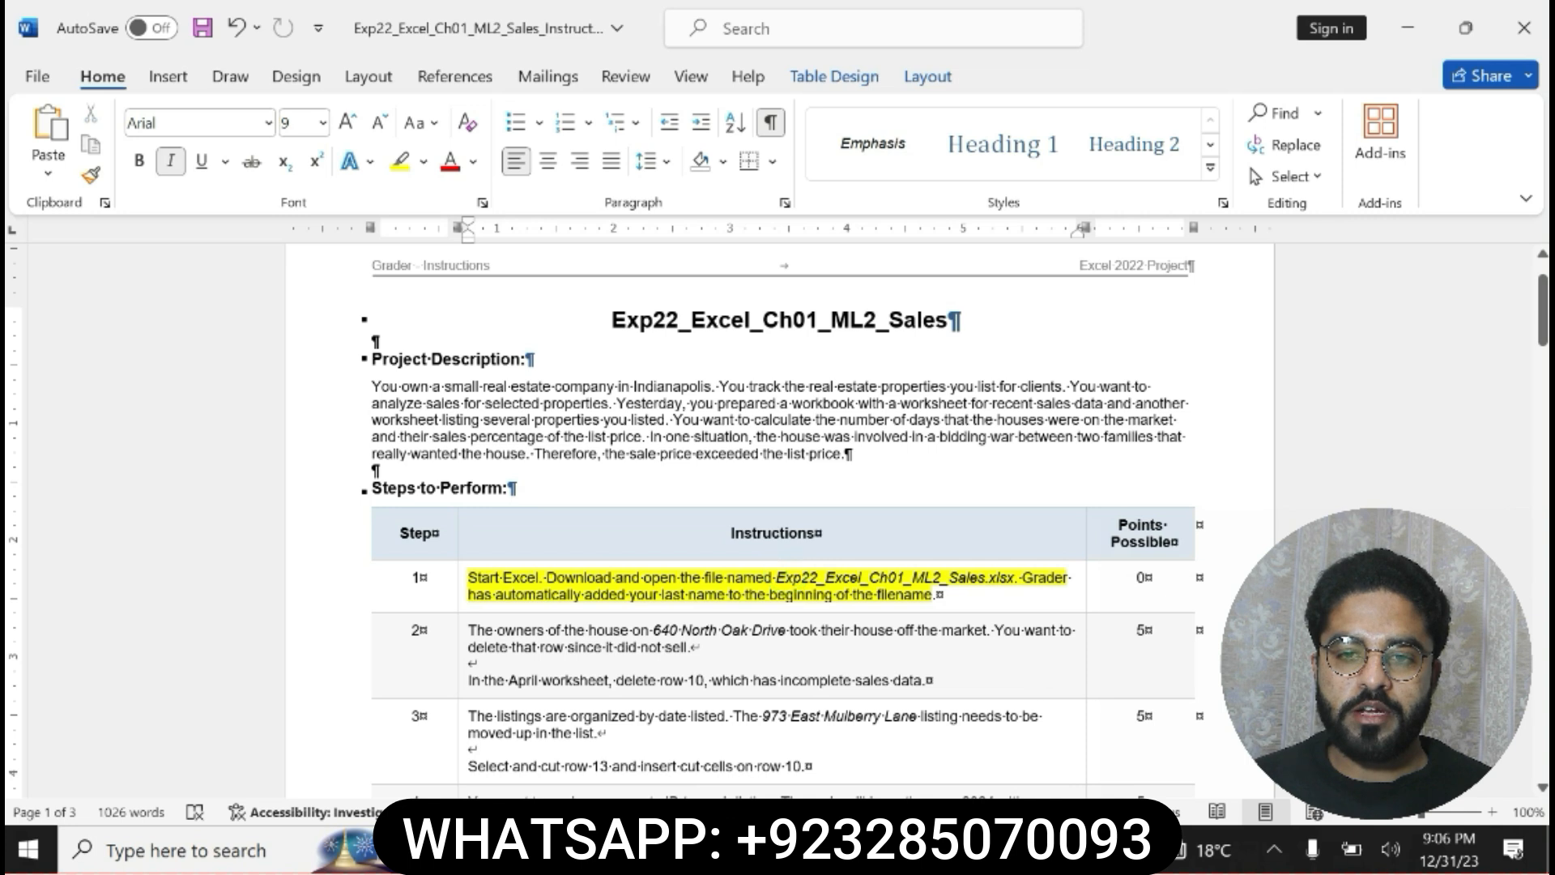
Try bolding the step 1 text from the file name onward, and undo its bold and yellow highlight.
drag(788, 577, 936, 597)
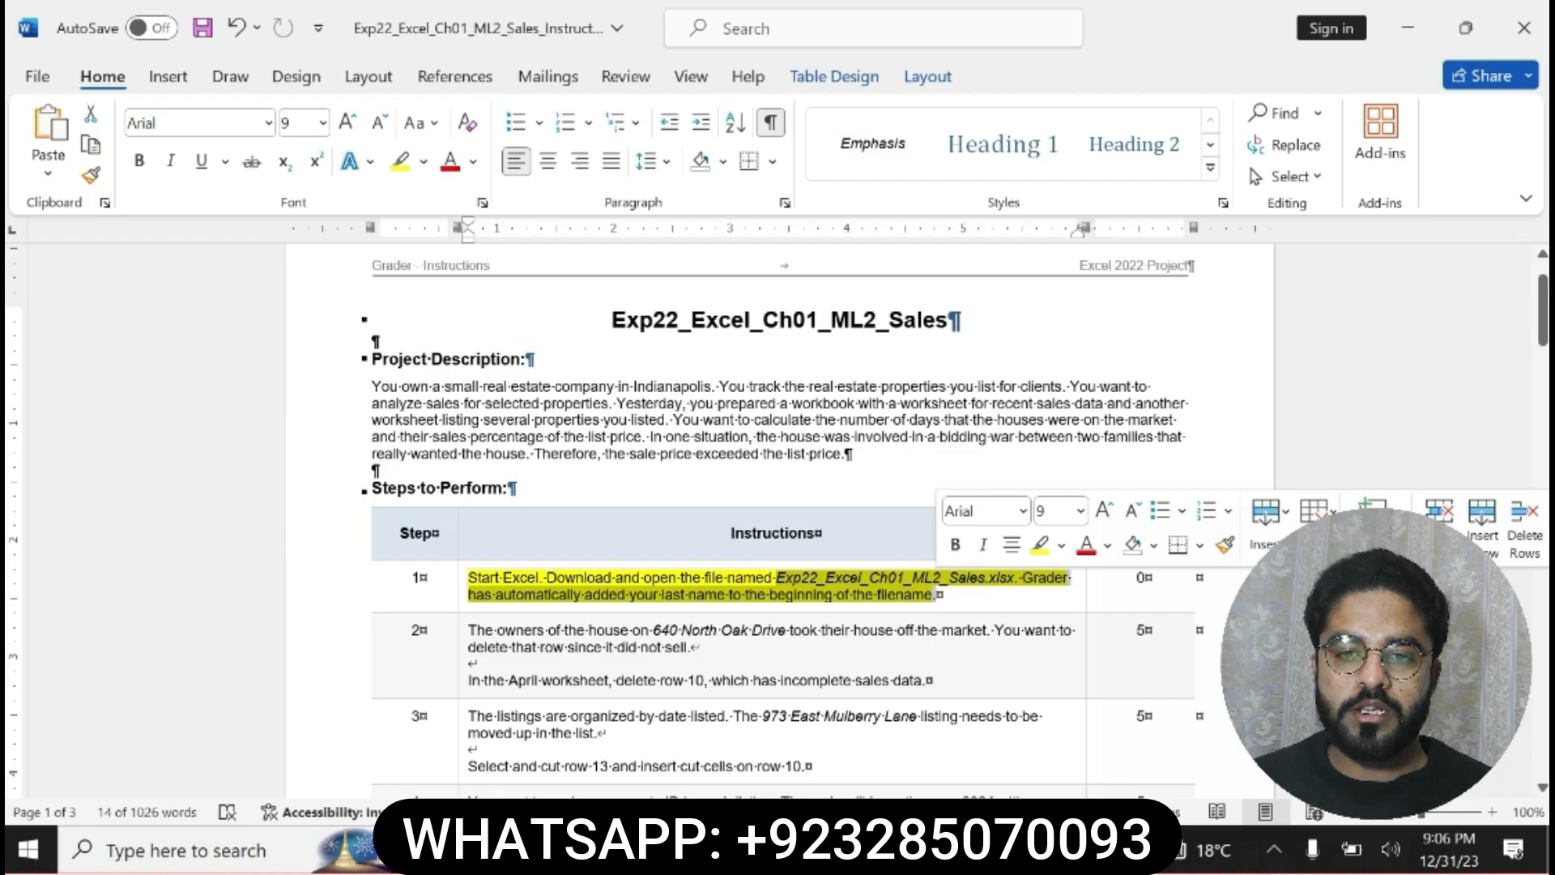
click(955, 544)
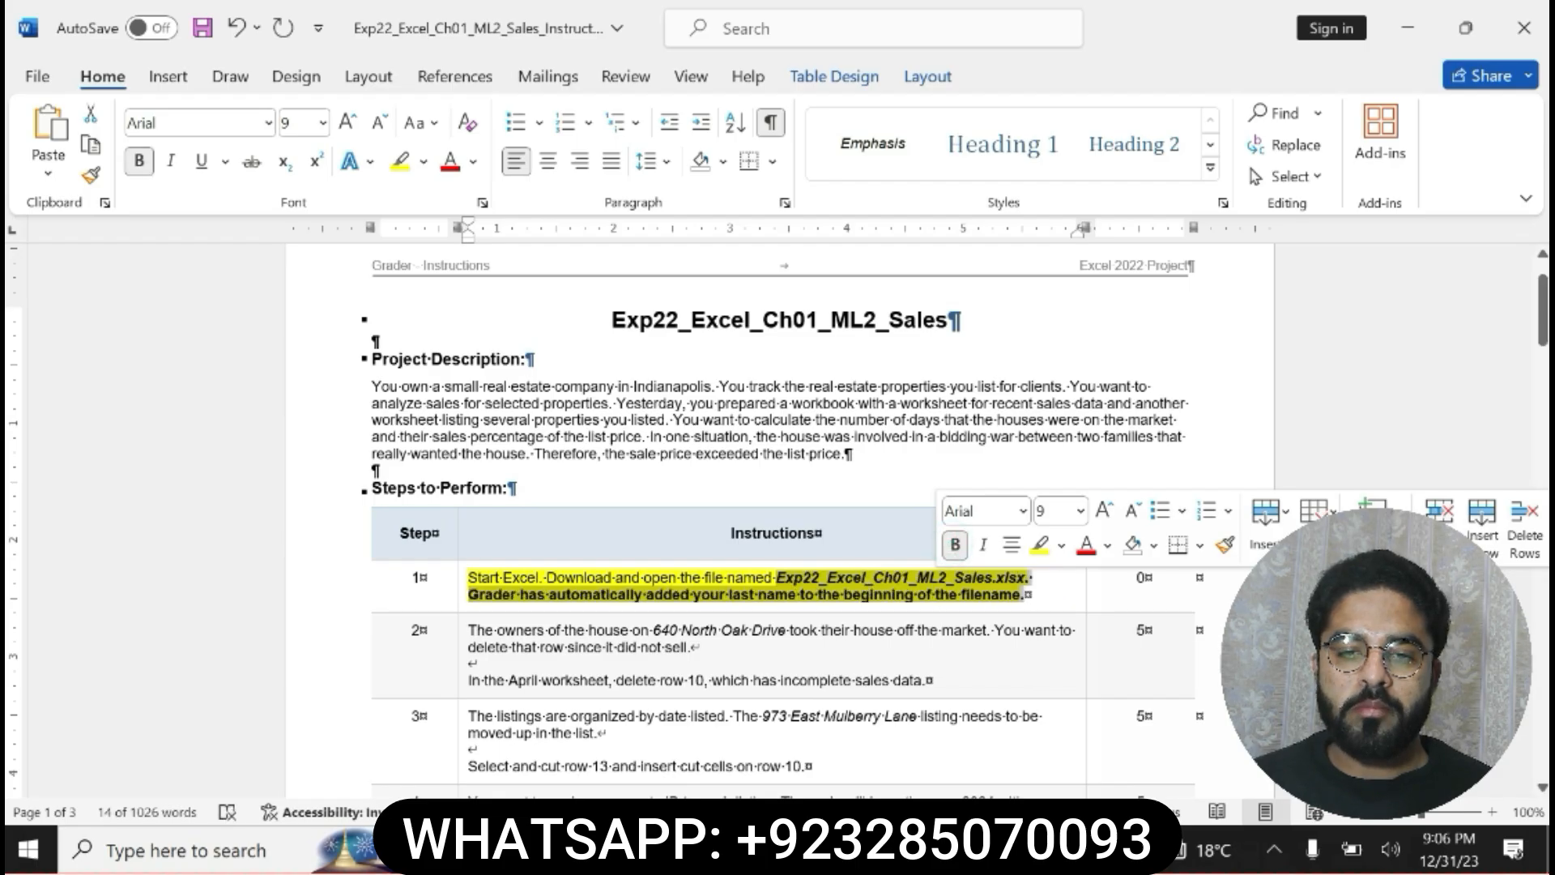
key(ctrl+z)
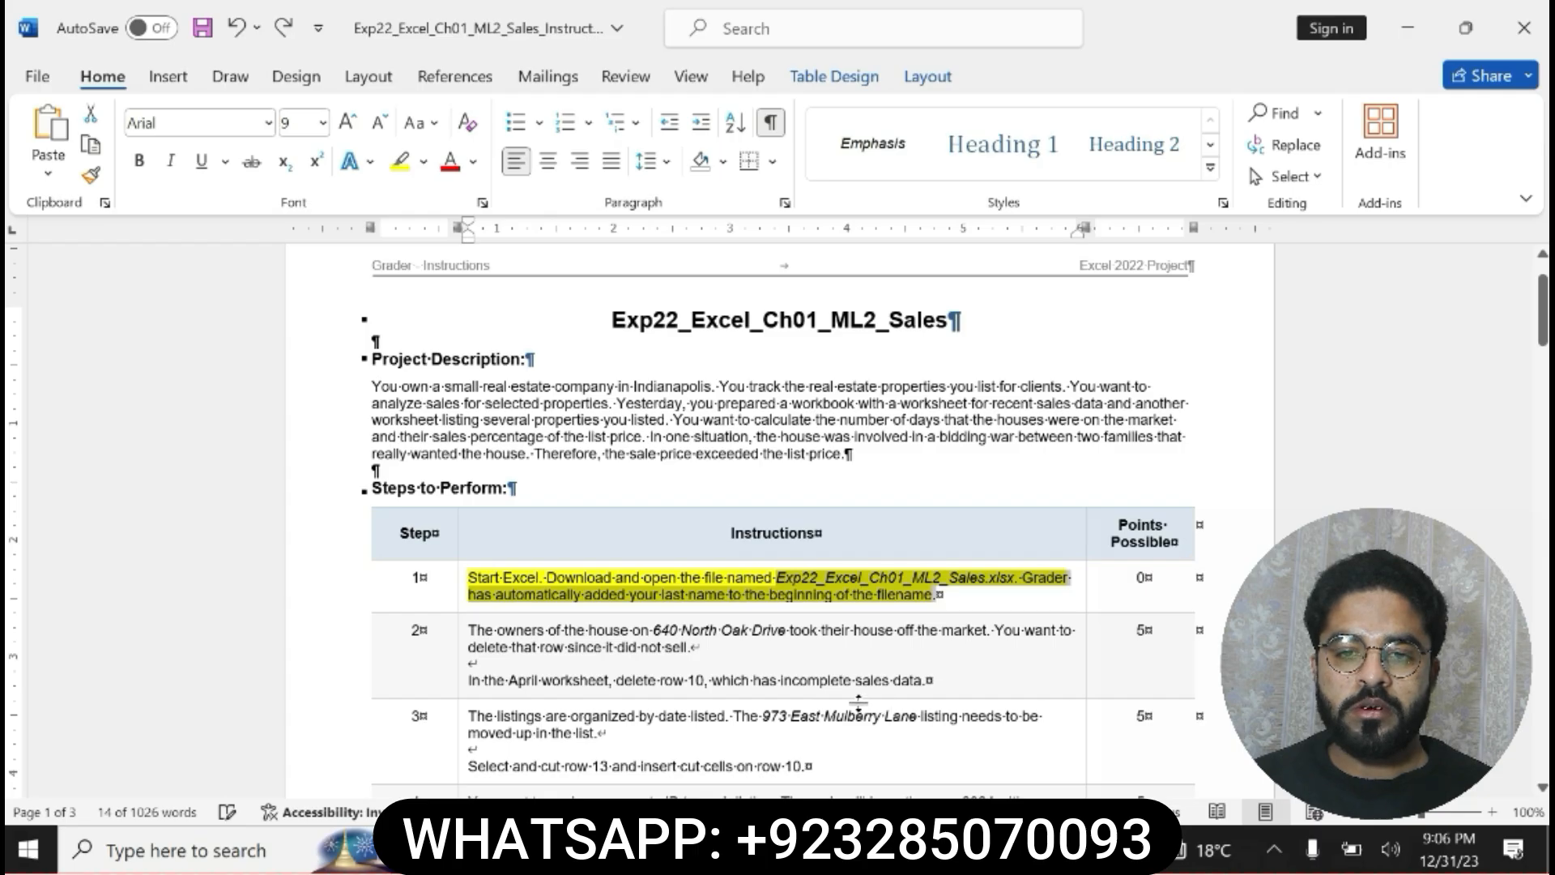
key(ctrl+z)
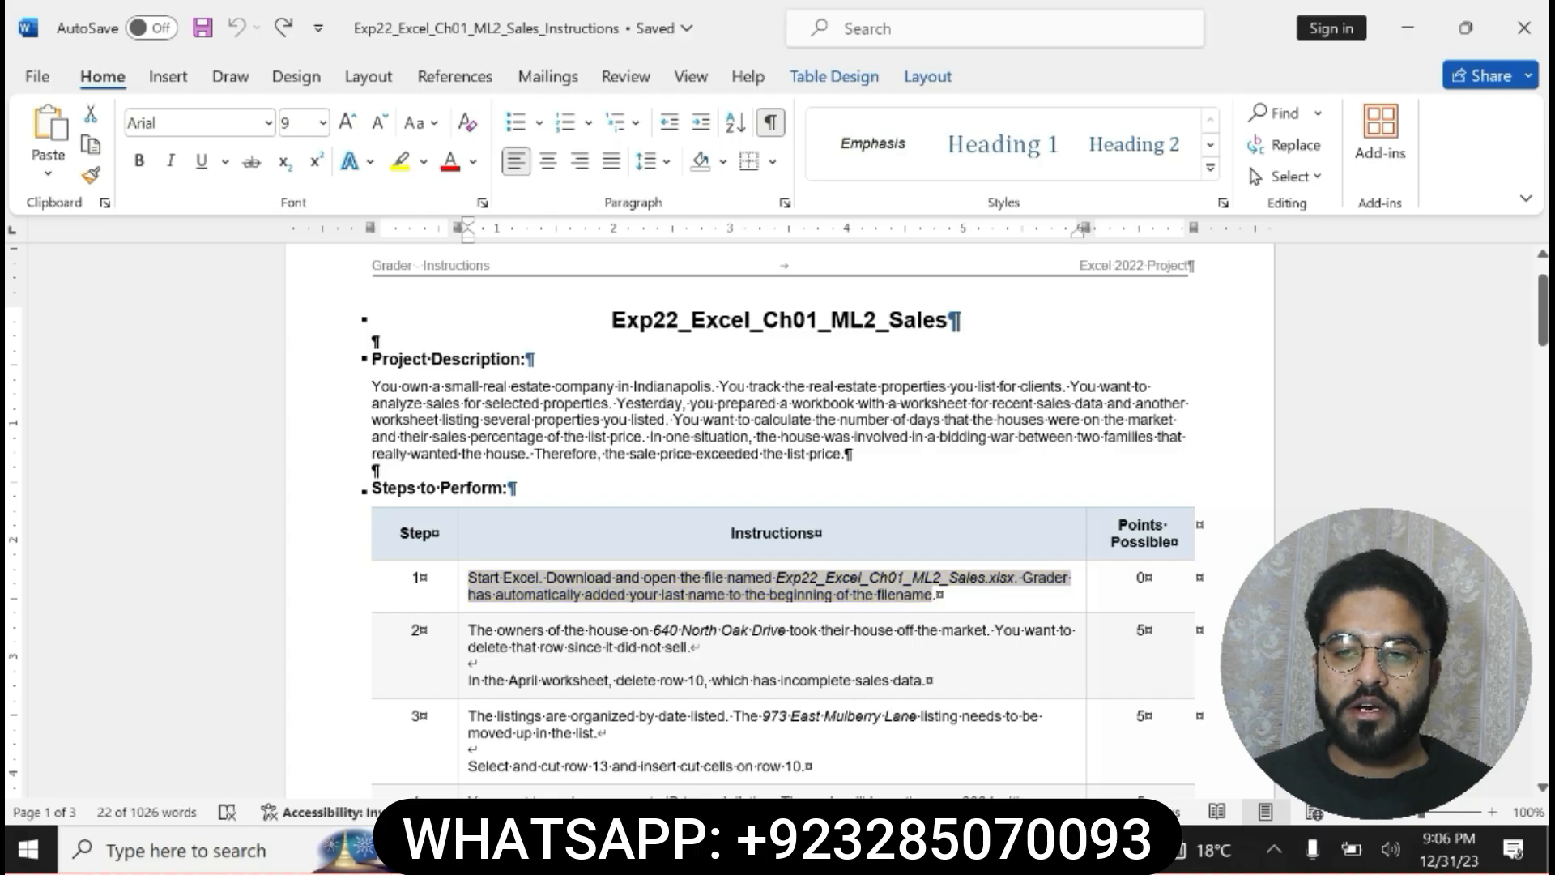
Highlight the step 2 instruction in yellow, try bolding its sentence about deleting row 10, and undo the formatting.
drag(468, 629, 923, 682)
click(970, 643)
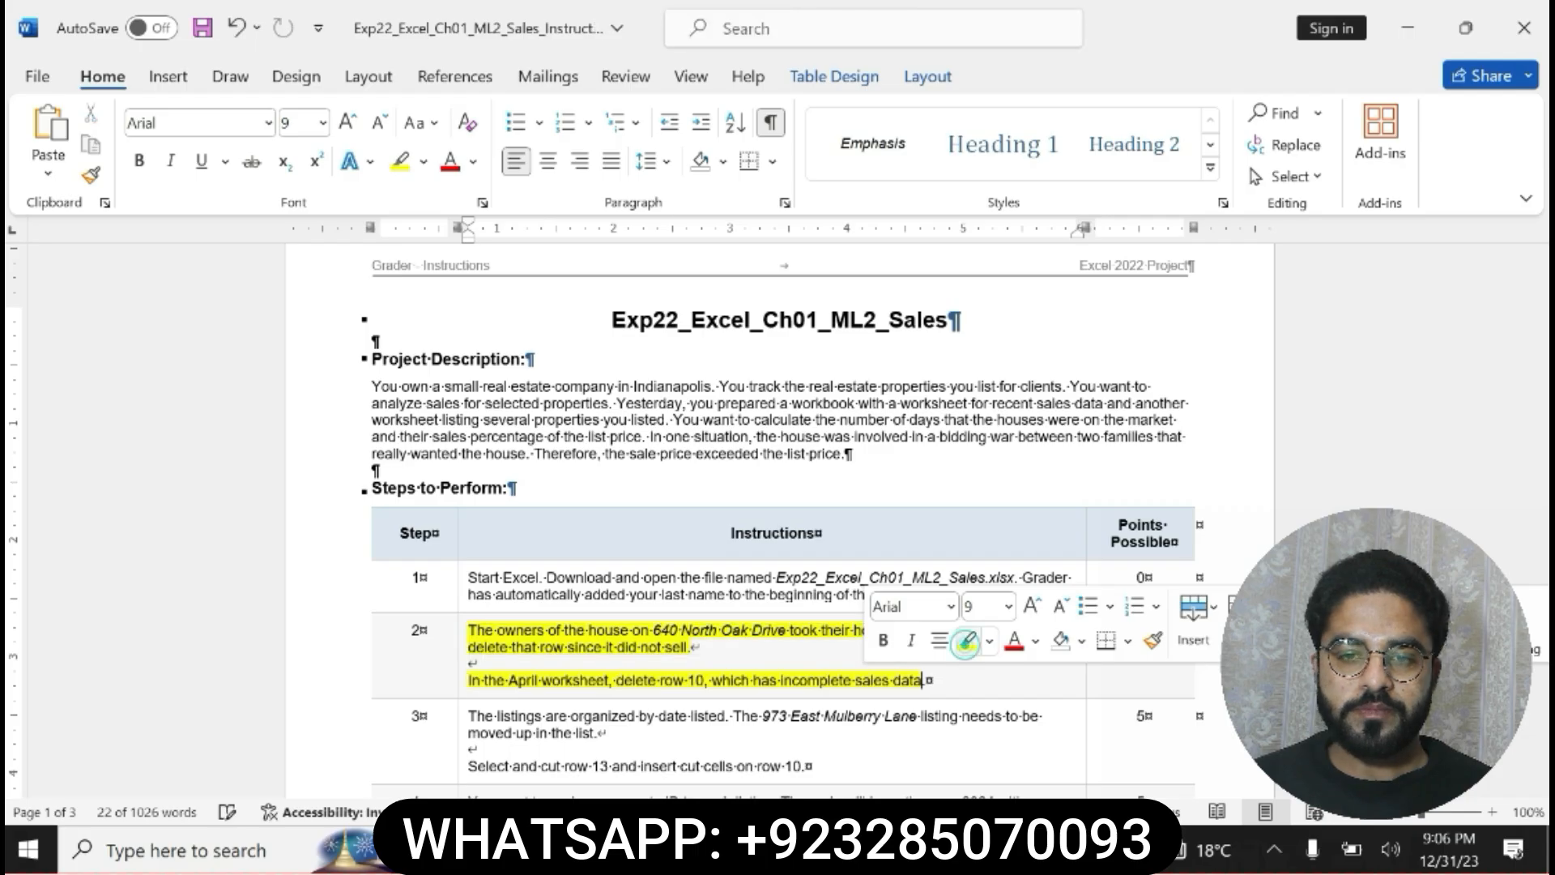
drag(468, 680, 927, 682)
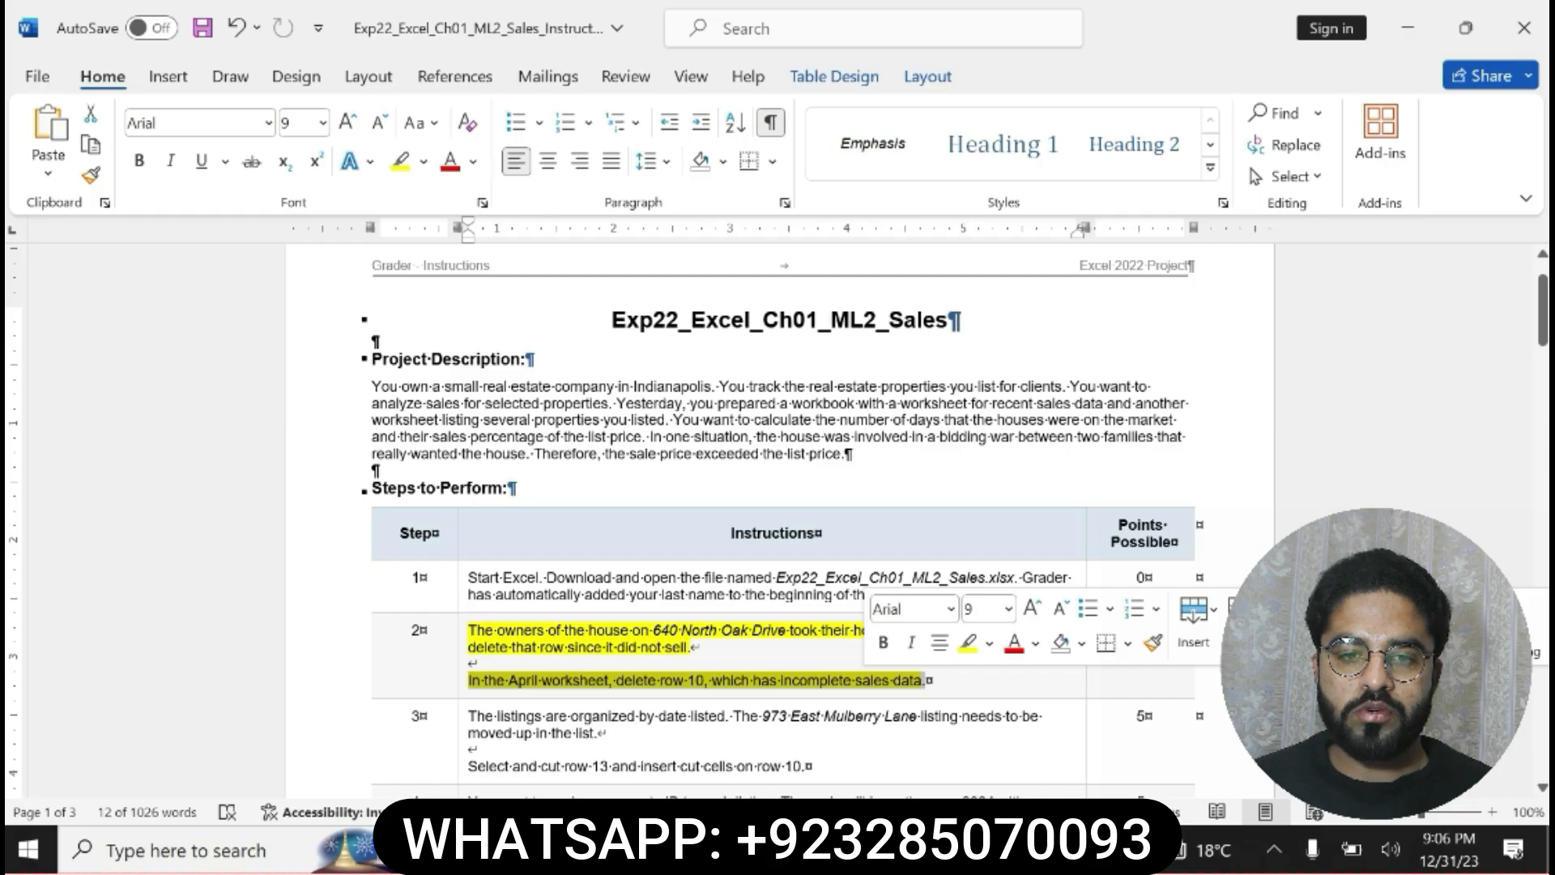
click(883, 642)
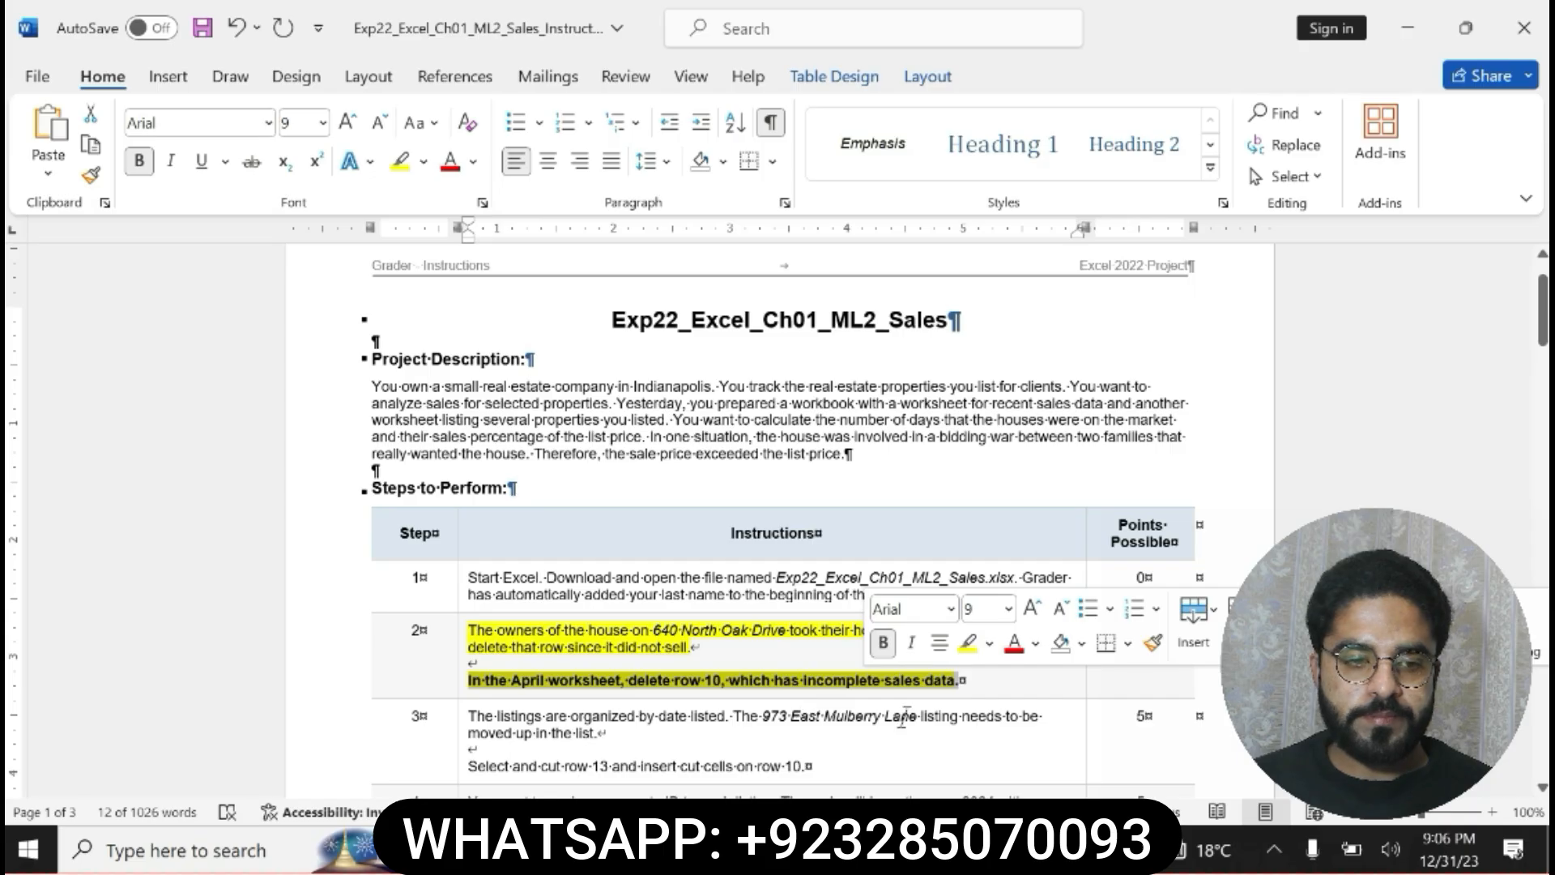
key(ctrl+z)
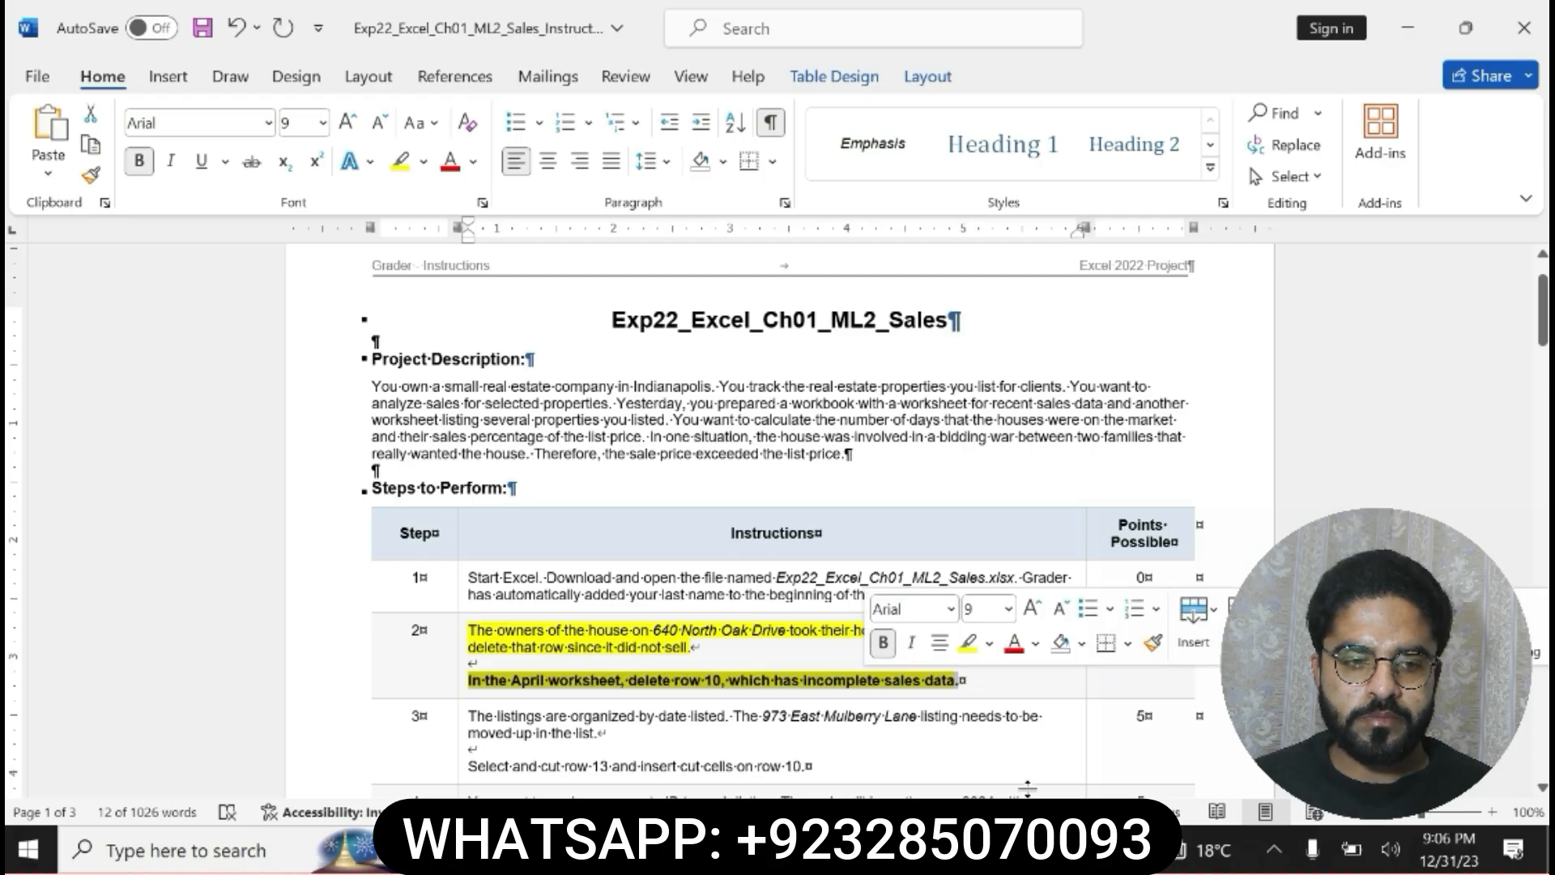
key(alt+Tab)
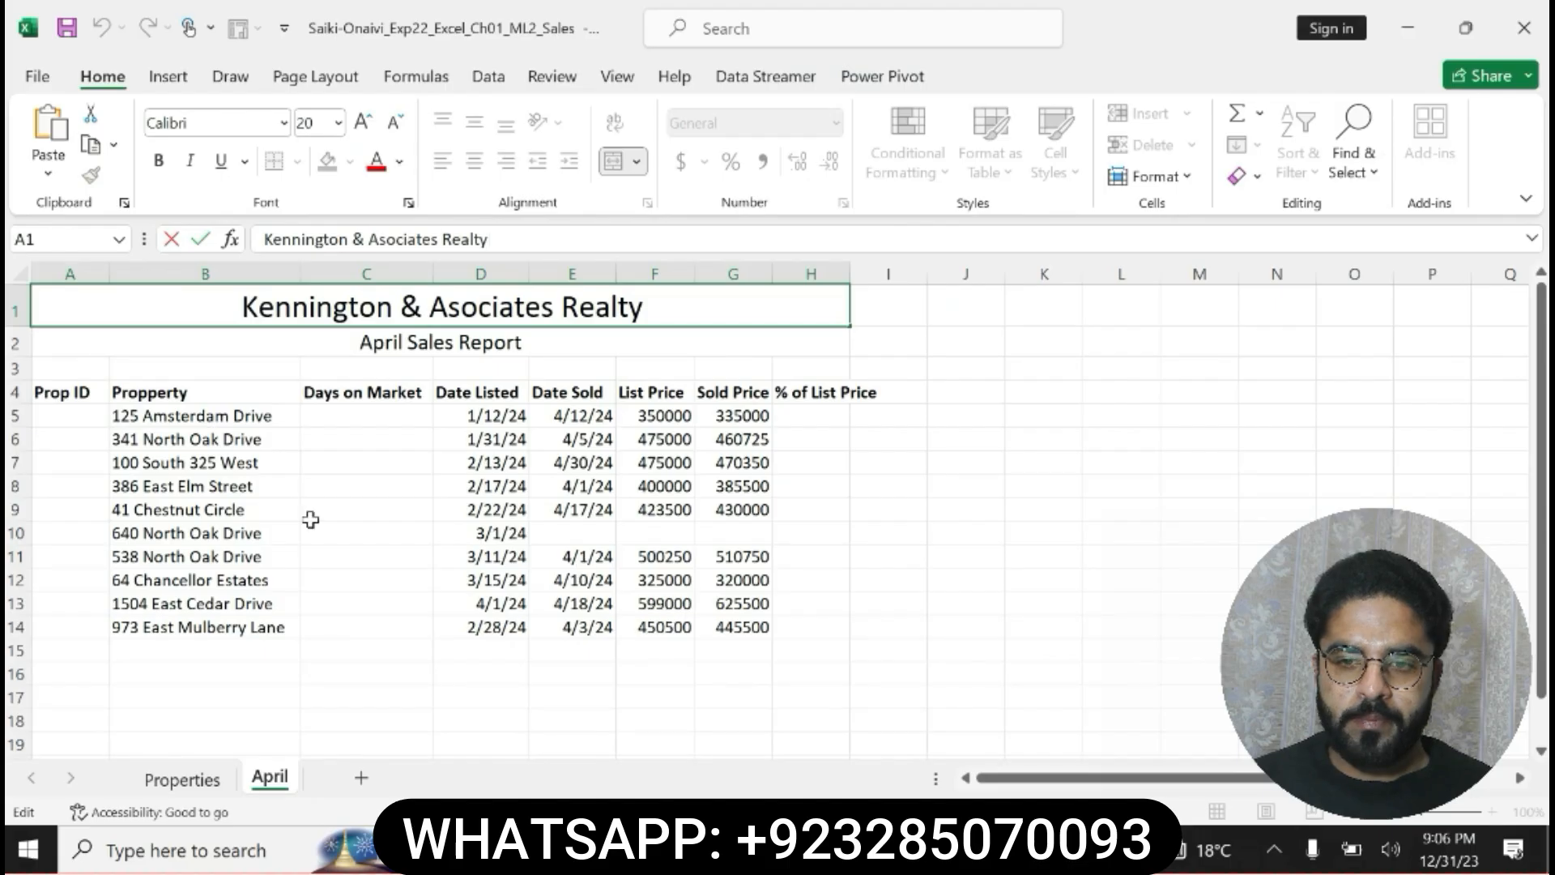
right_click(18, 535)
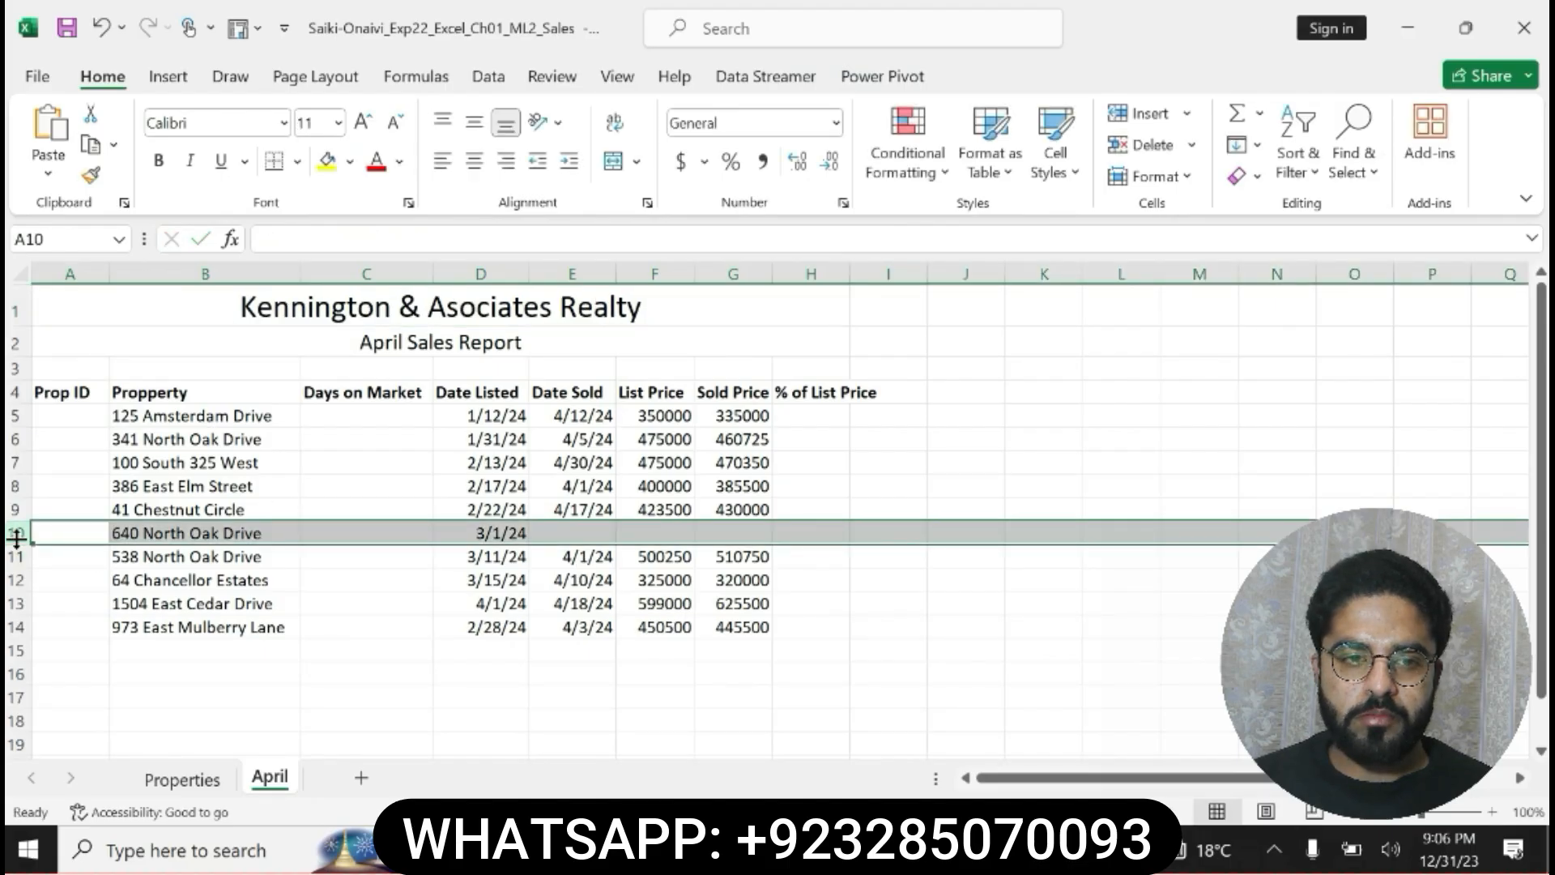
click(68, 341)
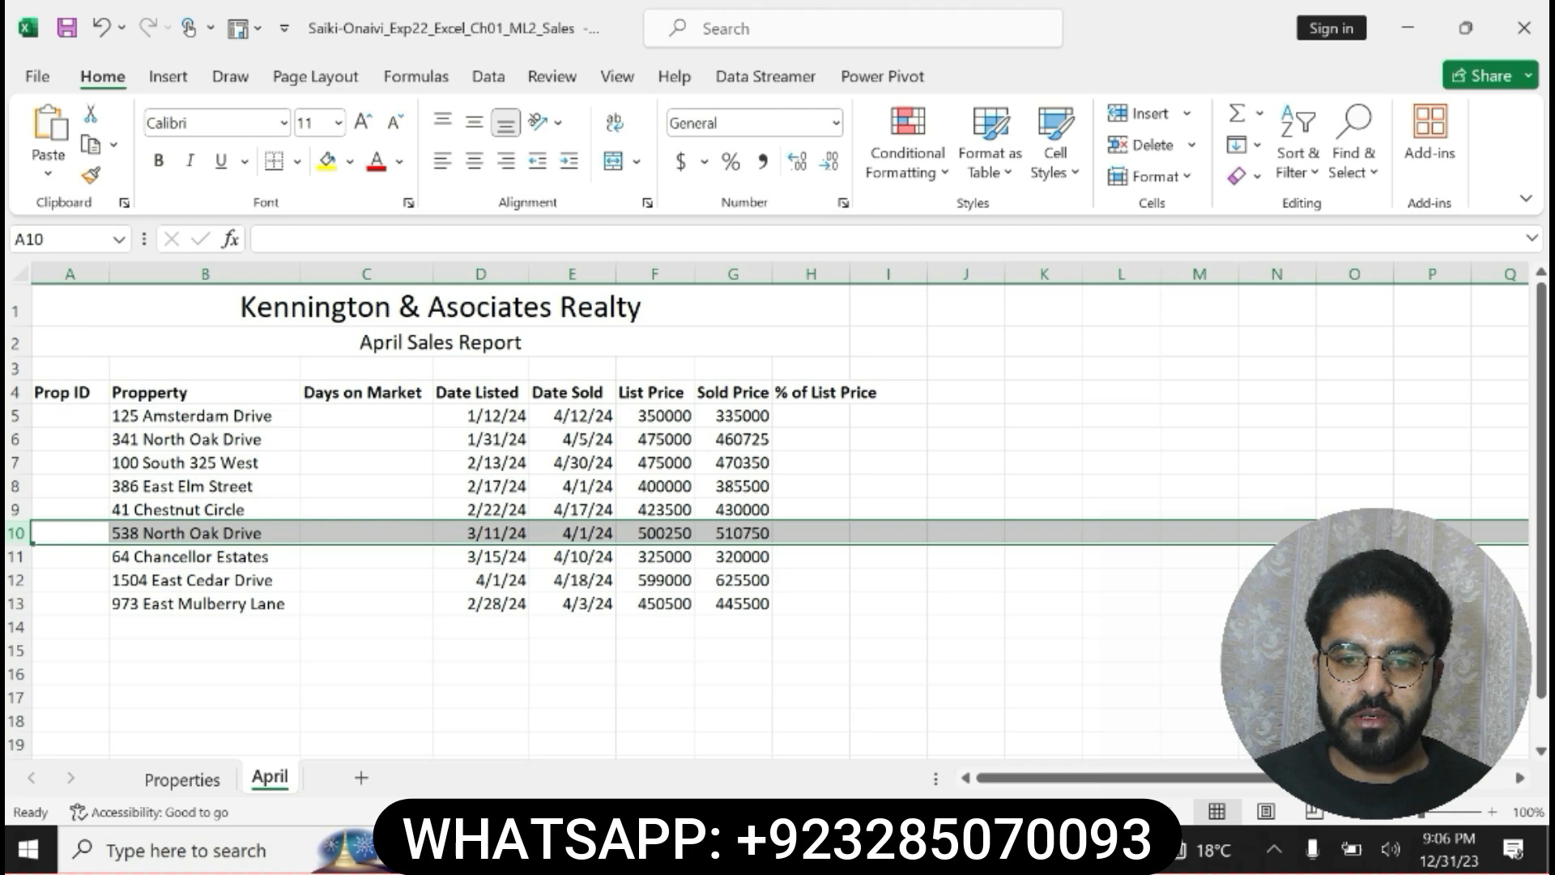
Return to the Word instructions and highlight the step 3 instruction text in yellow.
key(alt+Tab)
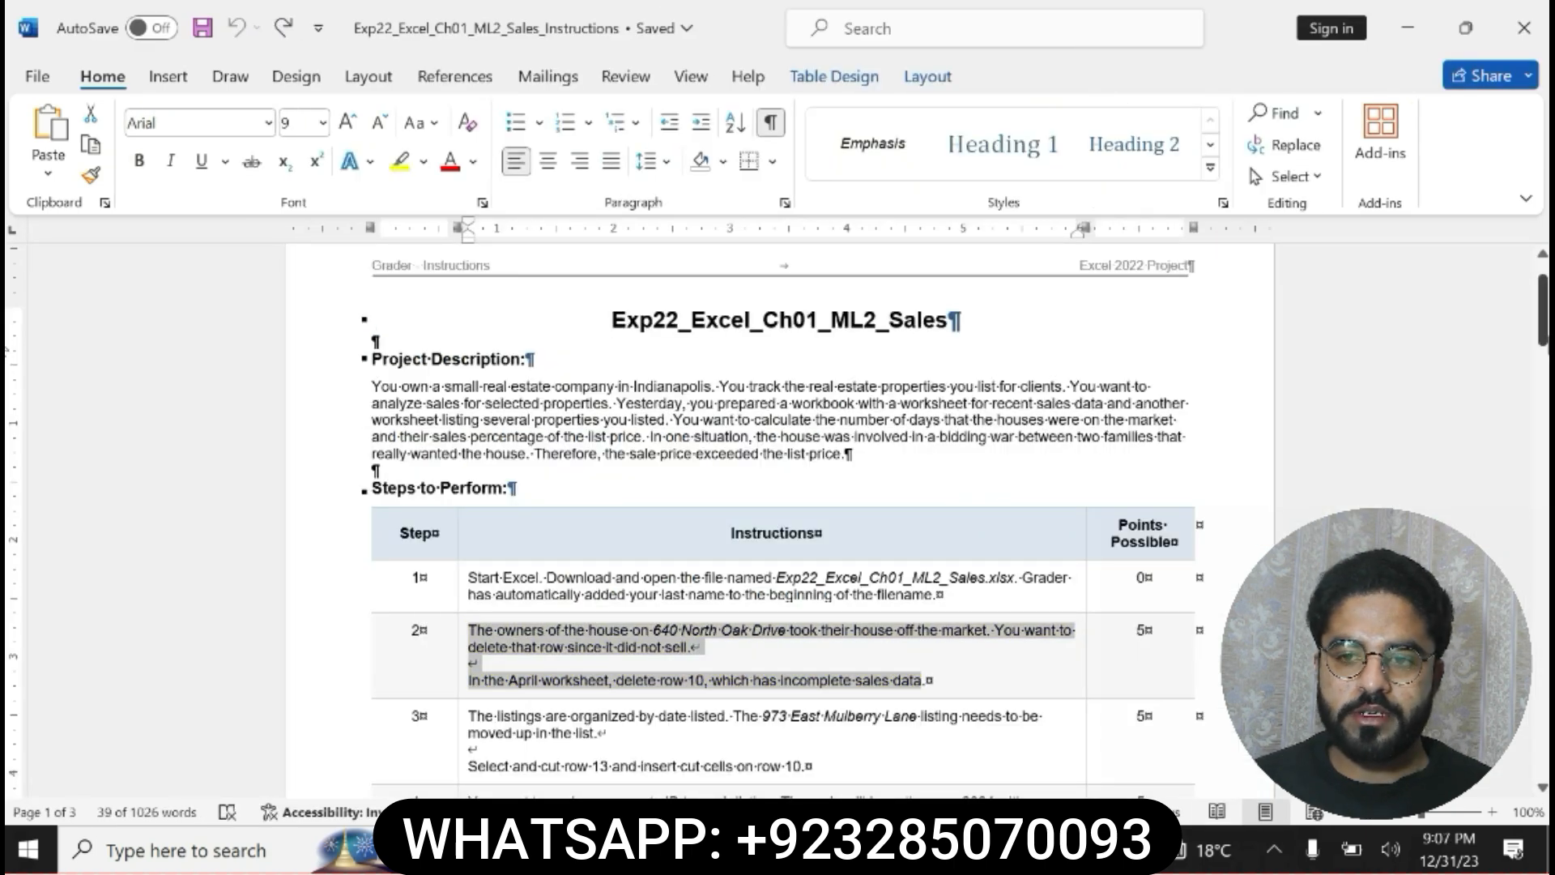
scroll(705, 478, down, 4)
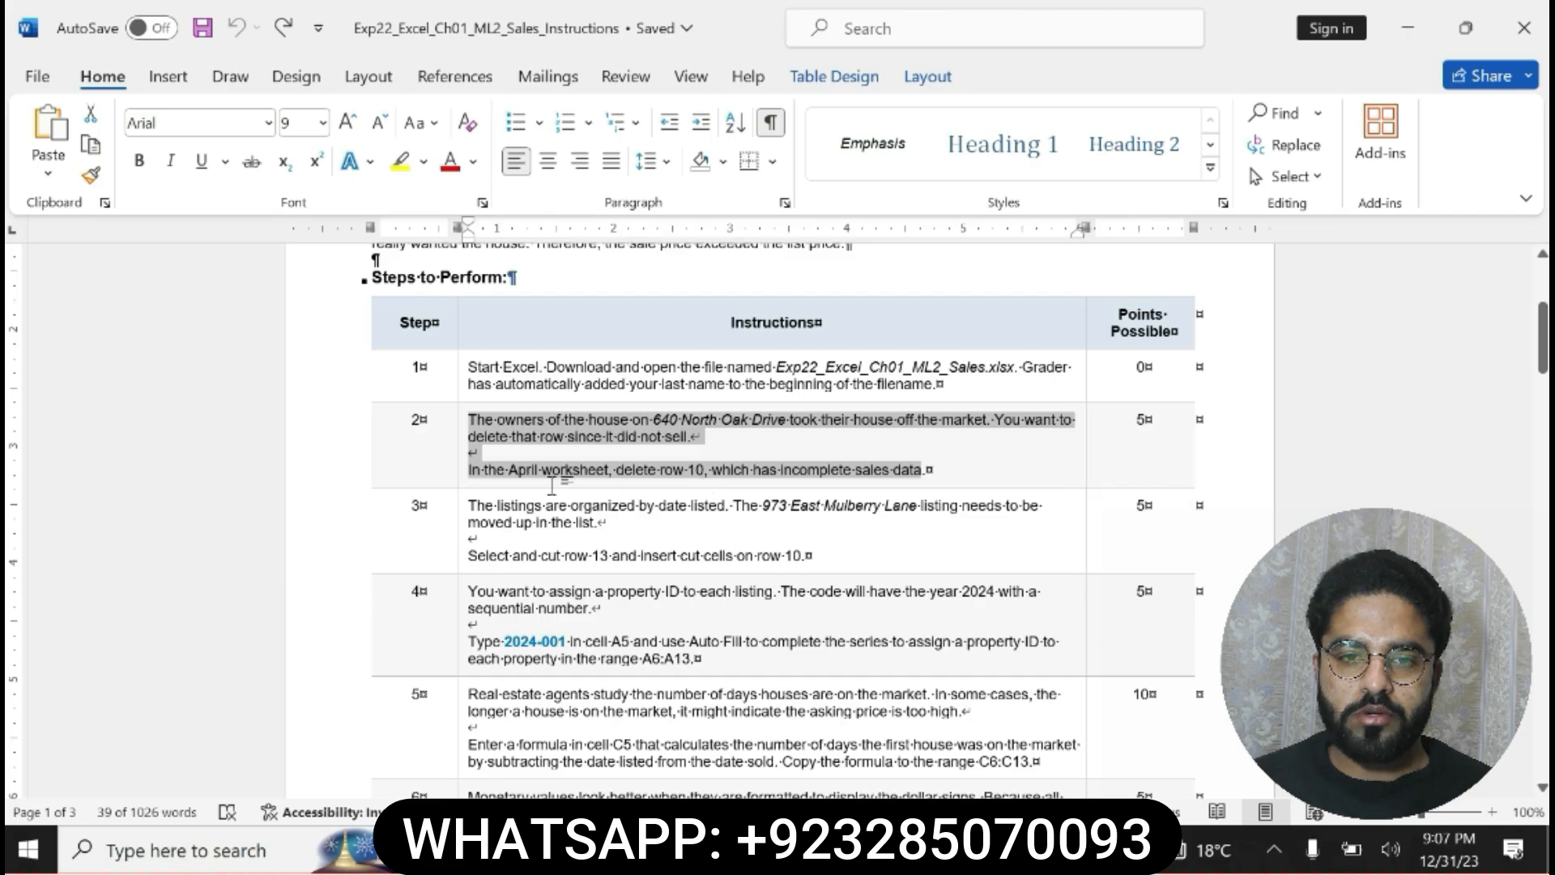
triple_click(470, 504)
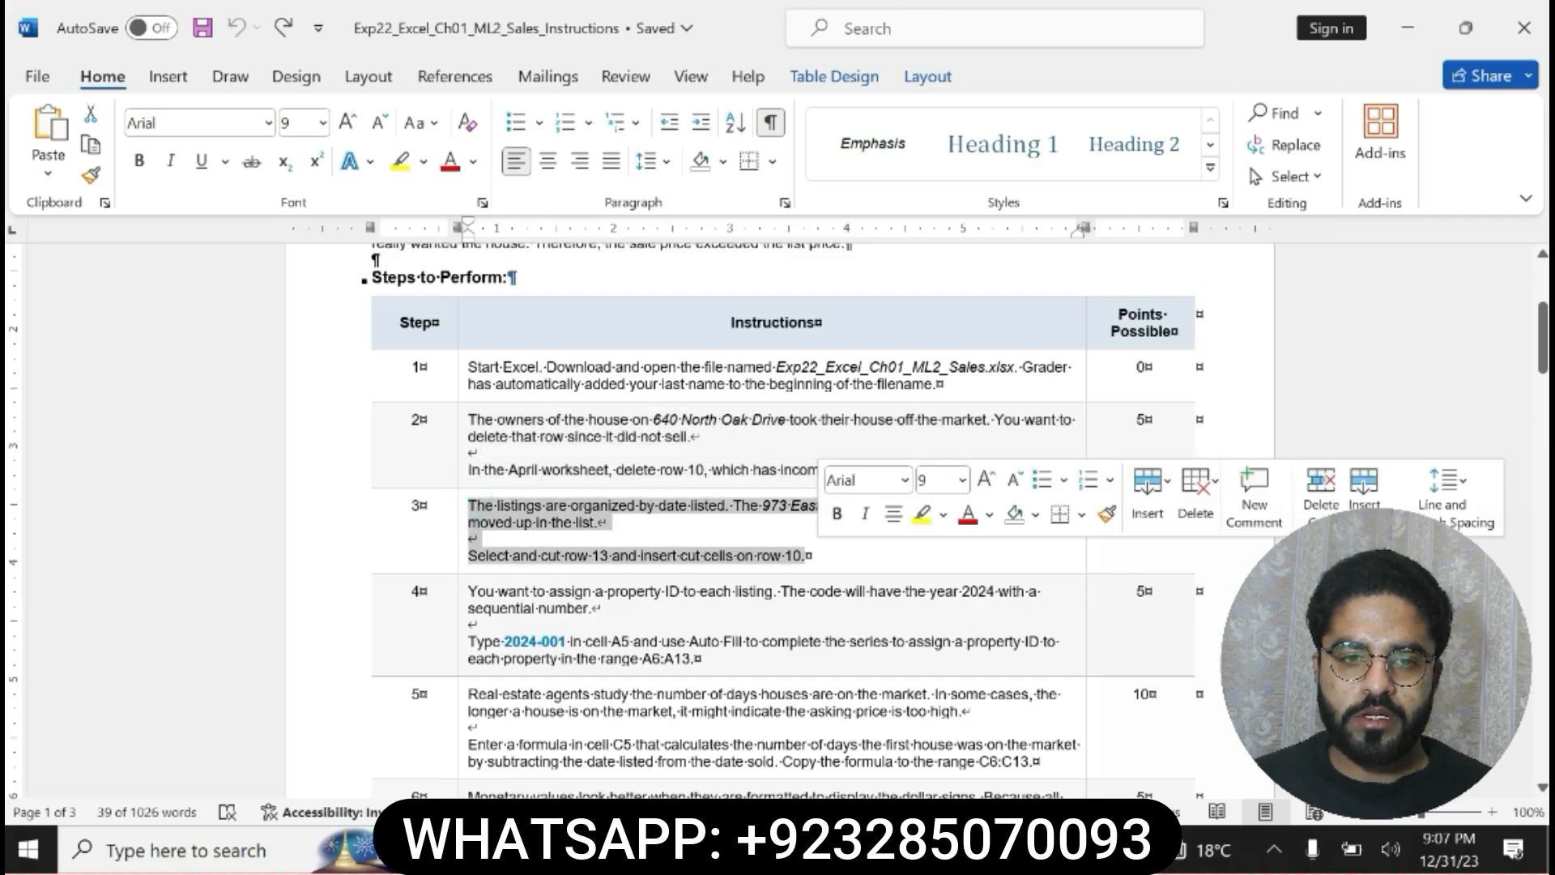
click(921, 513)
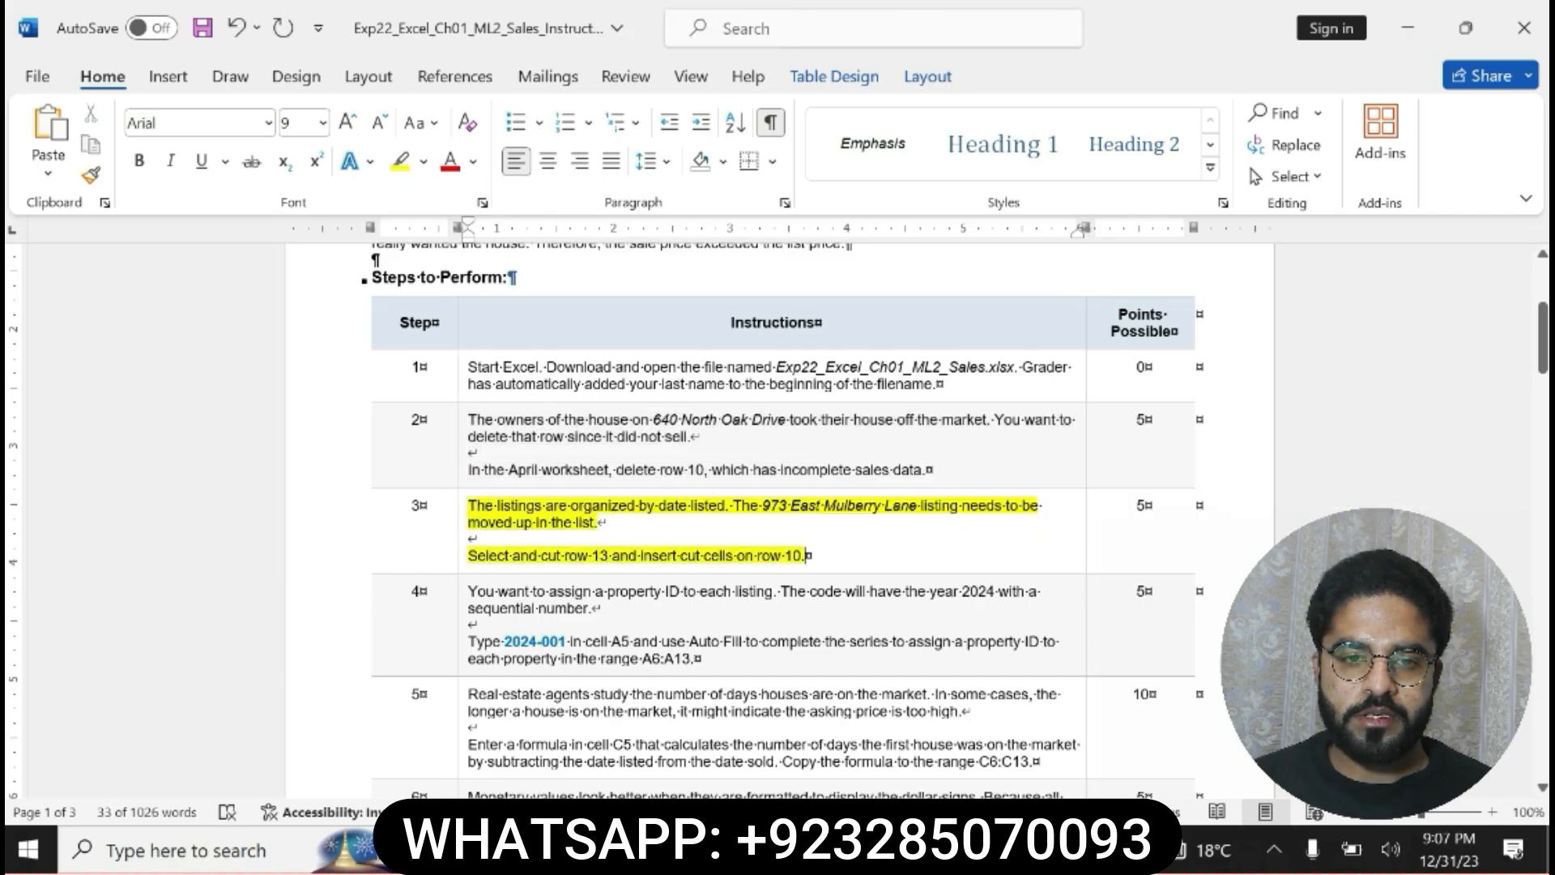
Bold the step 3 sentence "Select and cut row 13 and insert cut cells on row 10.".
drag(468, 556, 635, 556)
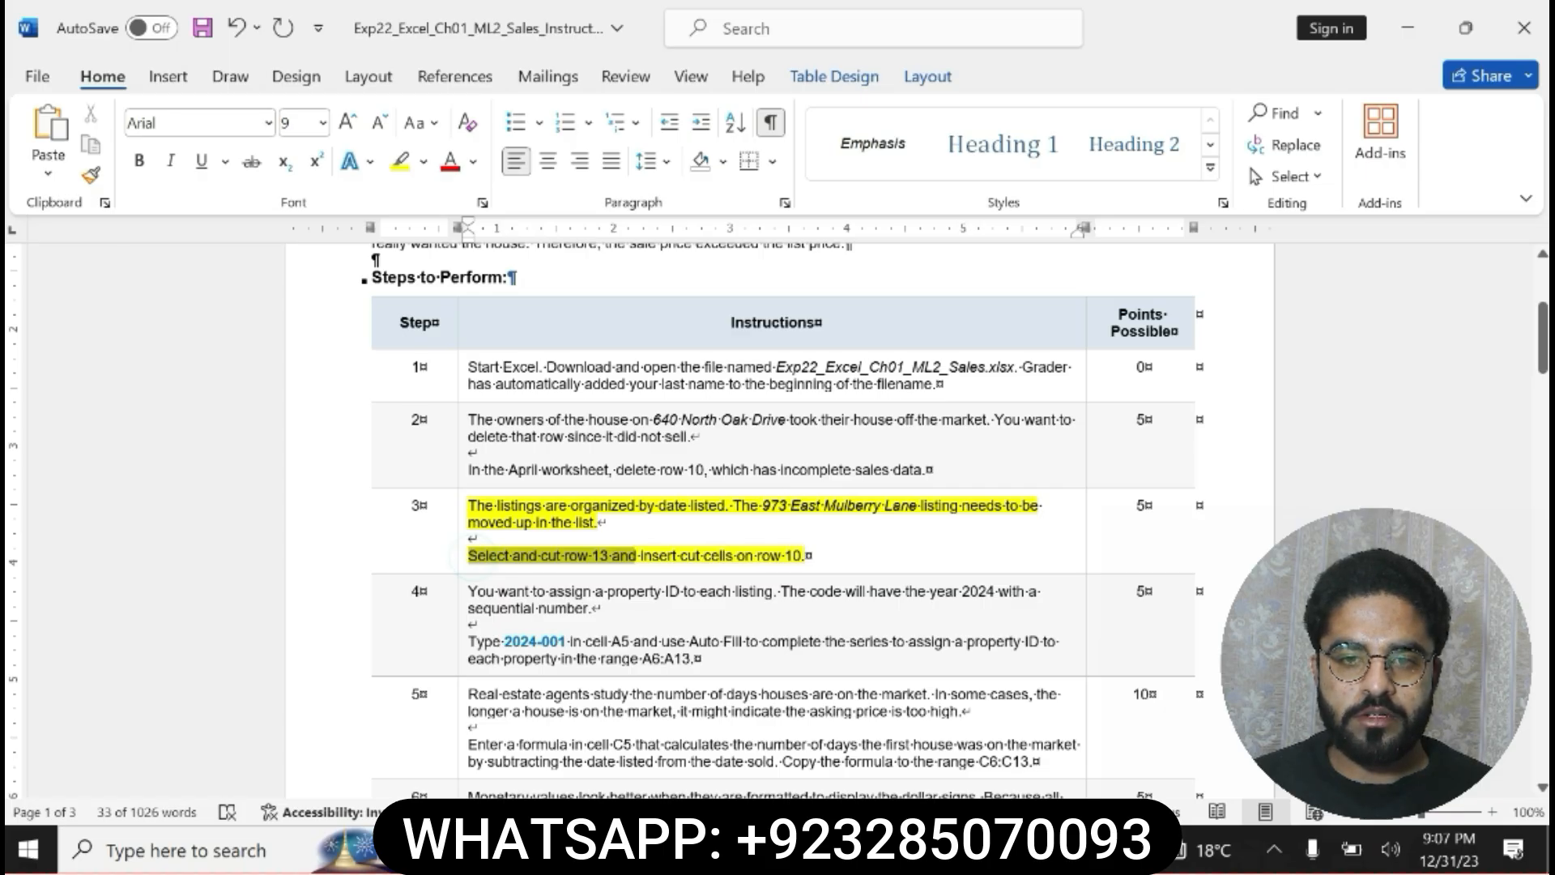
drag(636, 558, 807, 558)
click(823, 515)
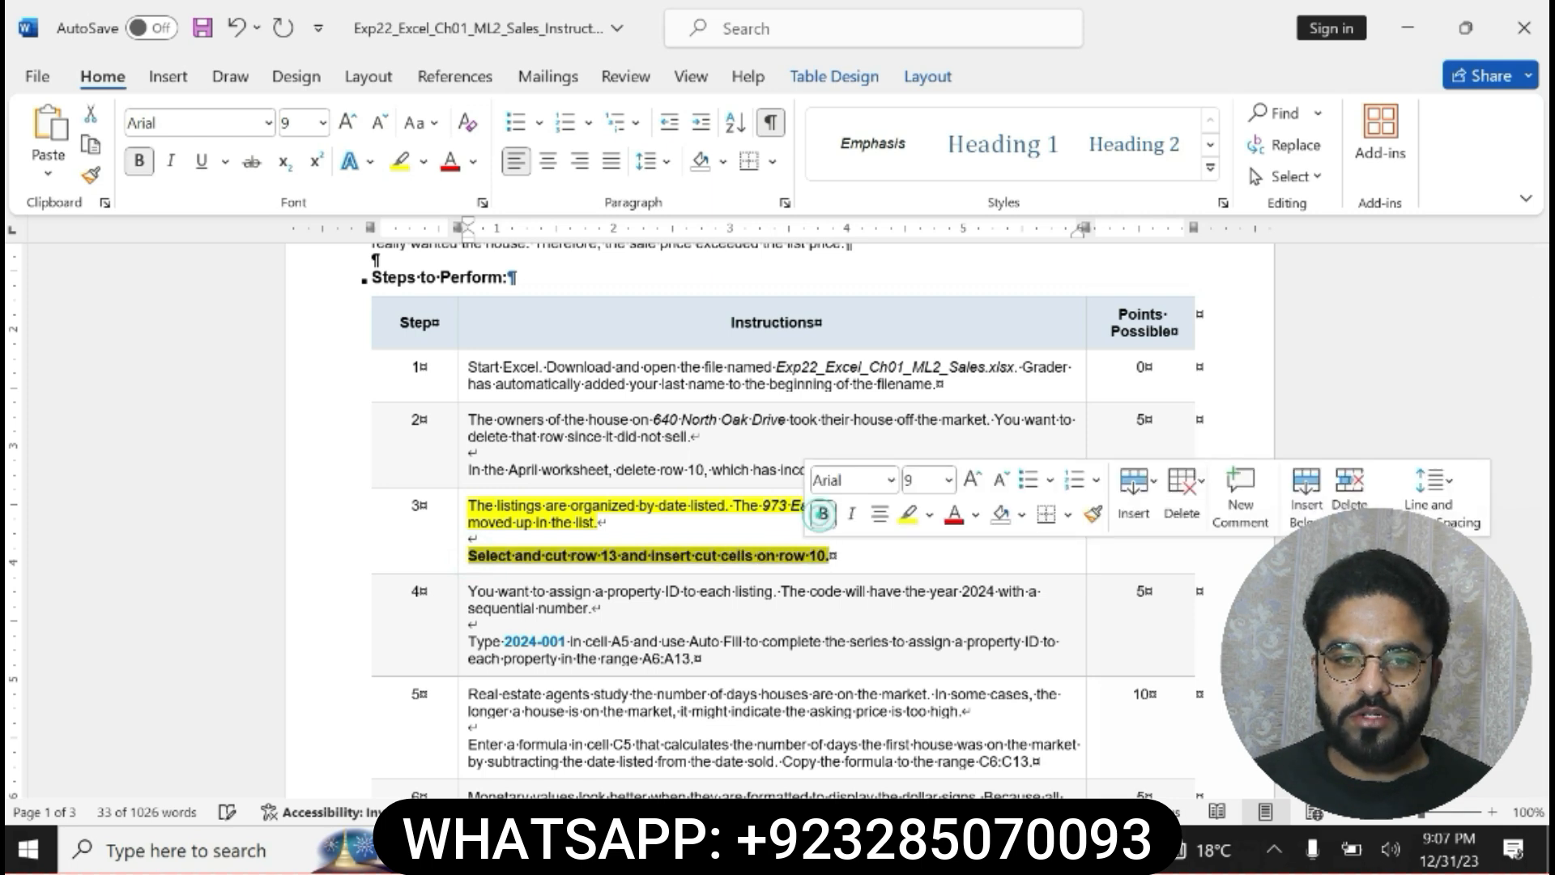
click(469, 555)
drag(470, 555, 835, 557)
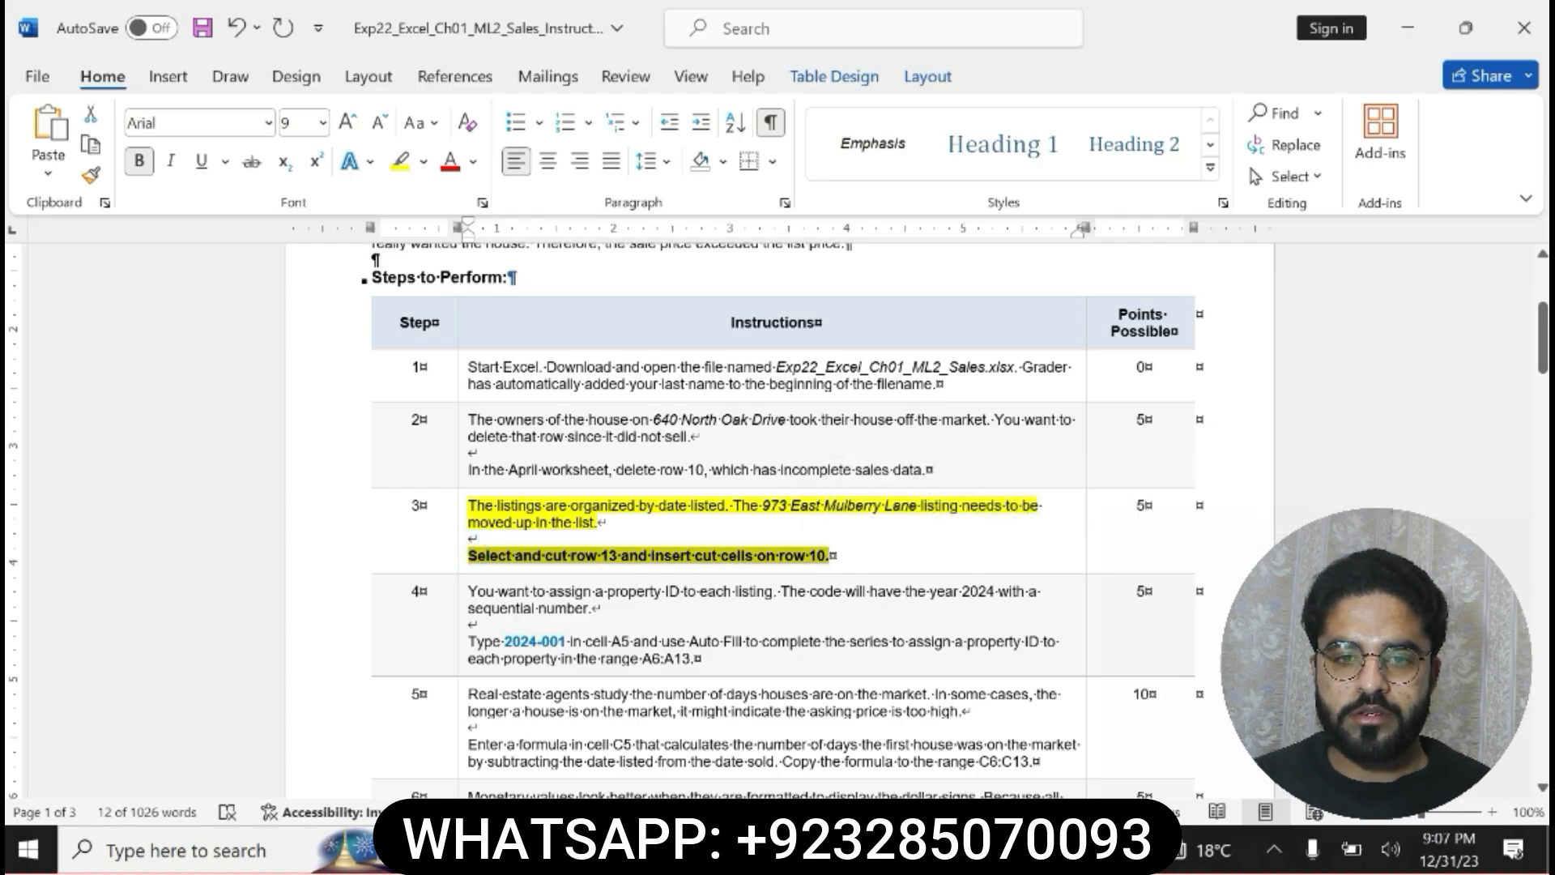
key(alt+Tab)
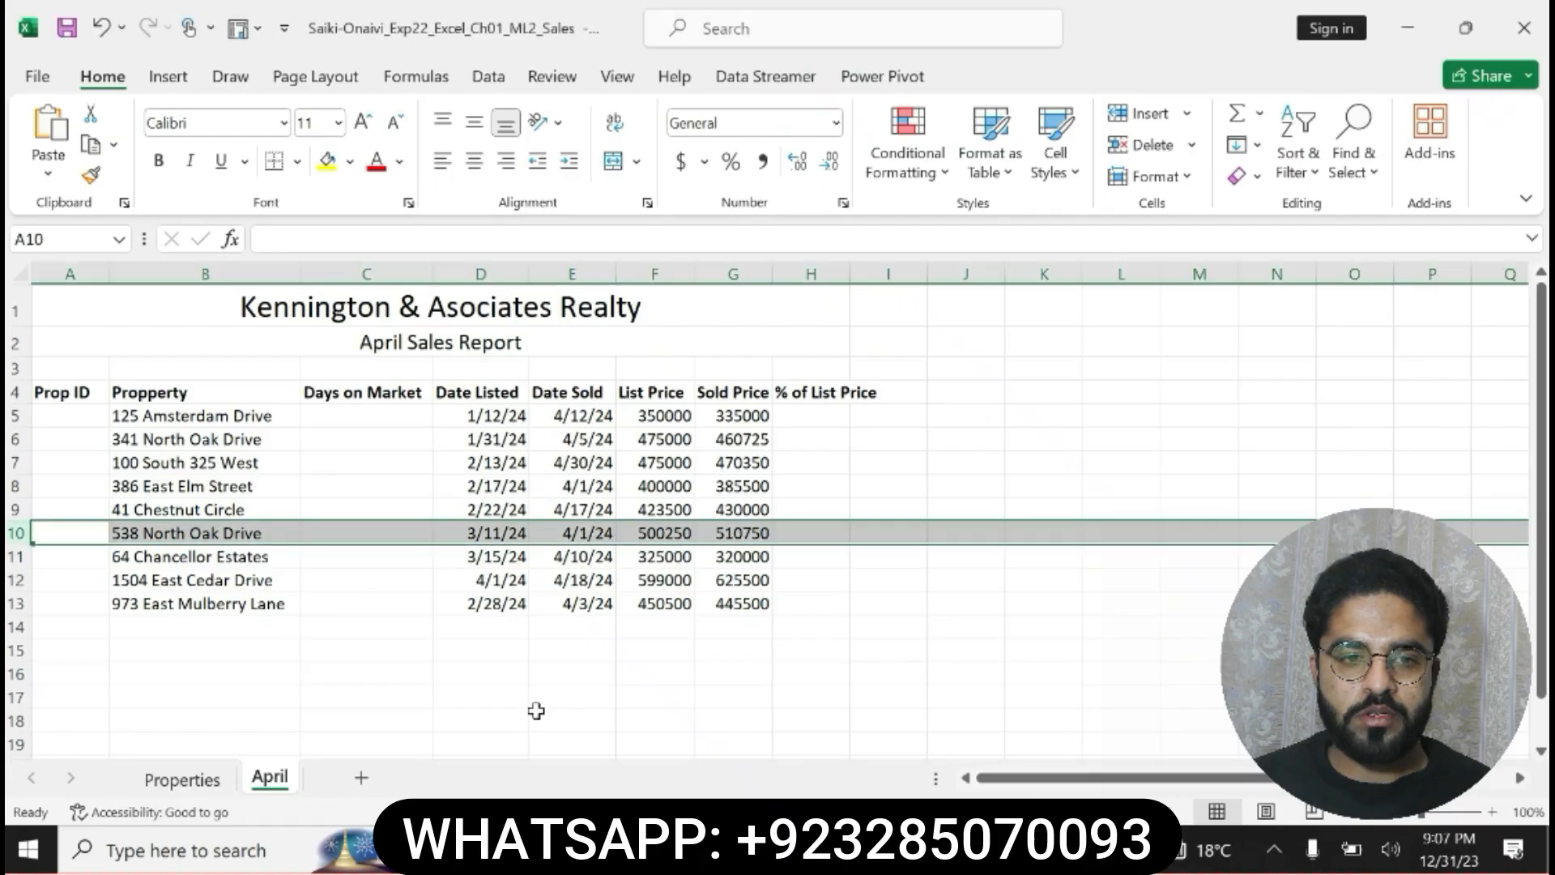
right_click(14, 604)
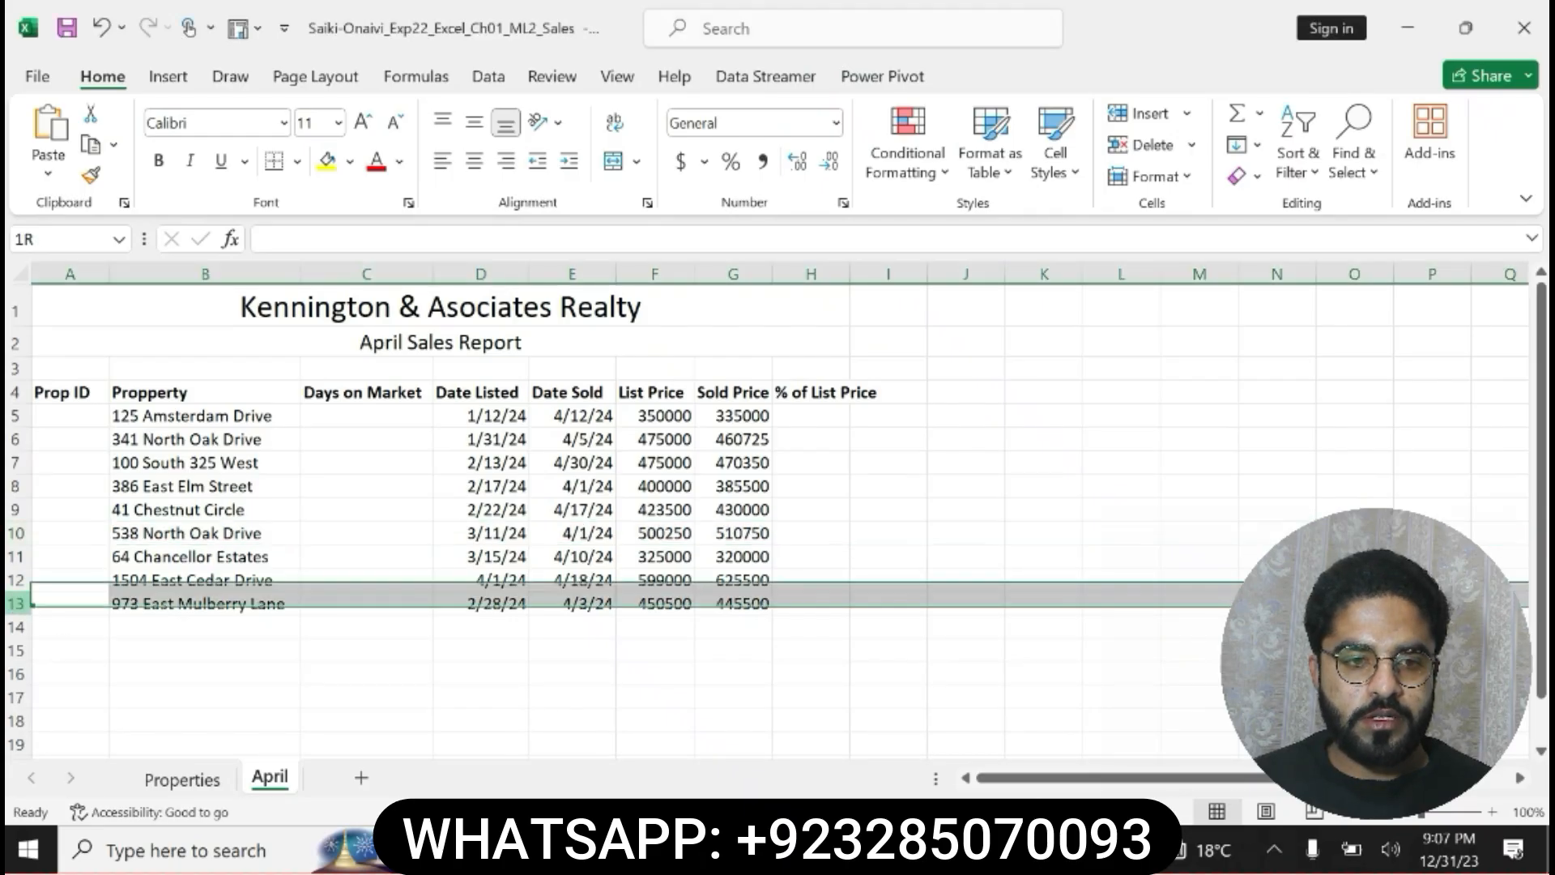
click(66, 184)
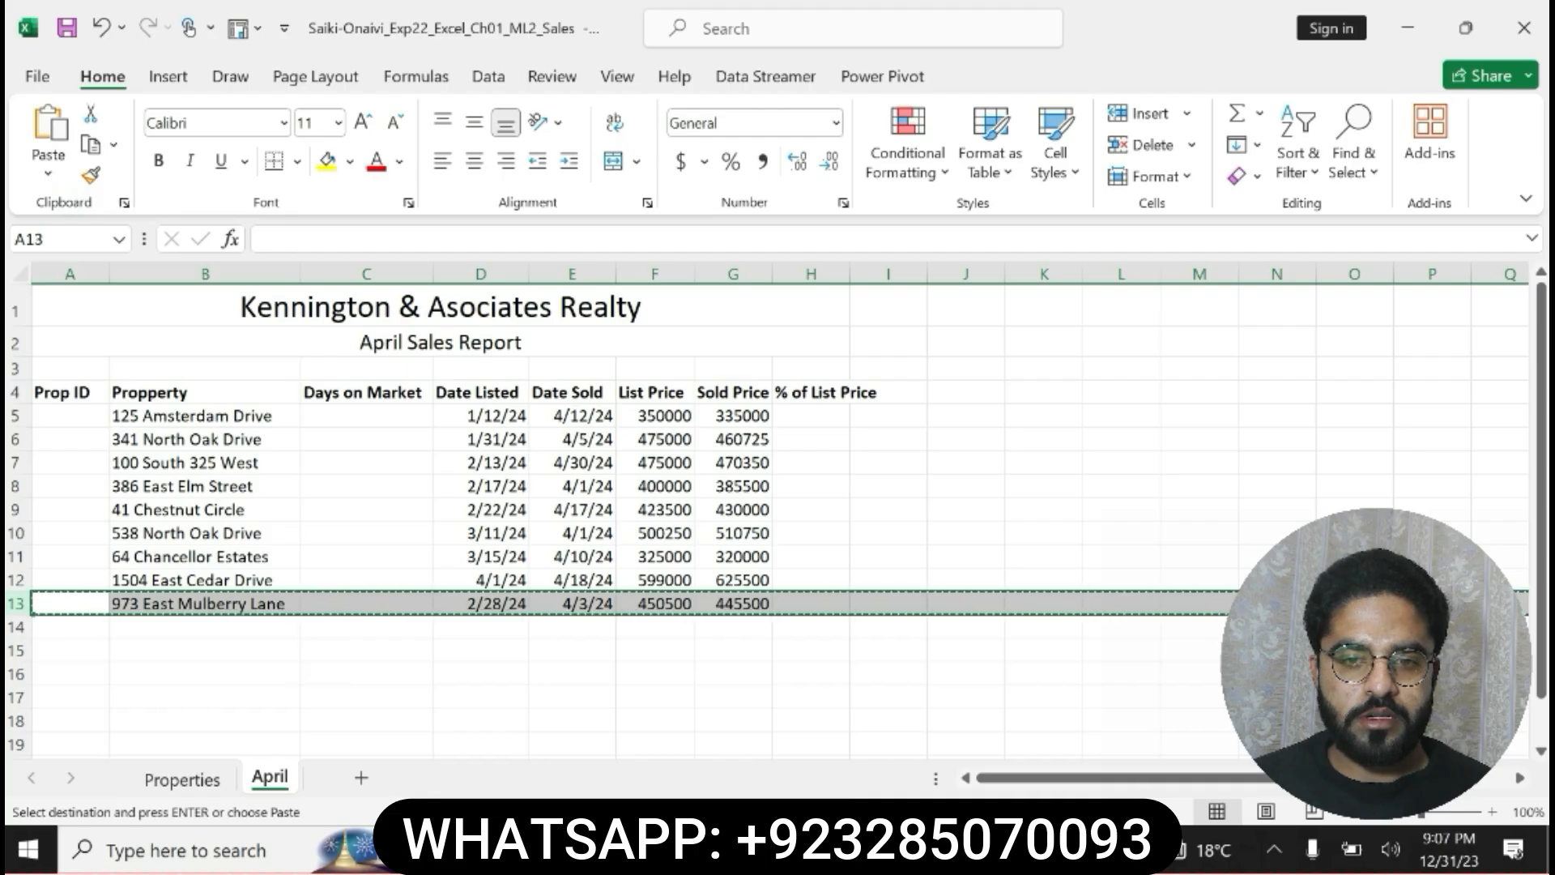
key(alt+Tab)
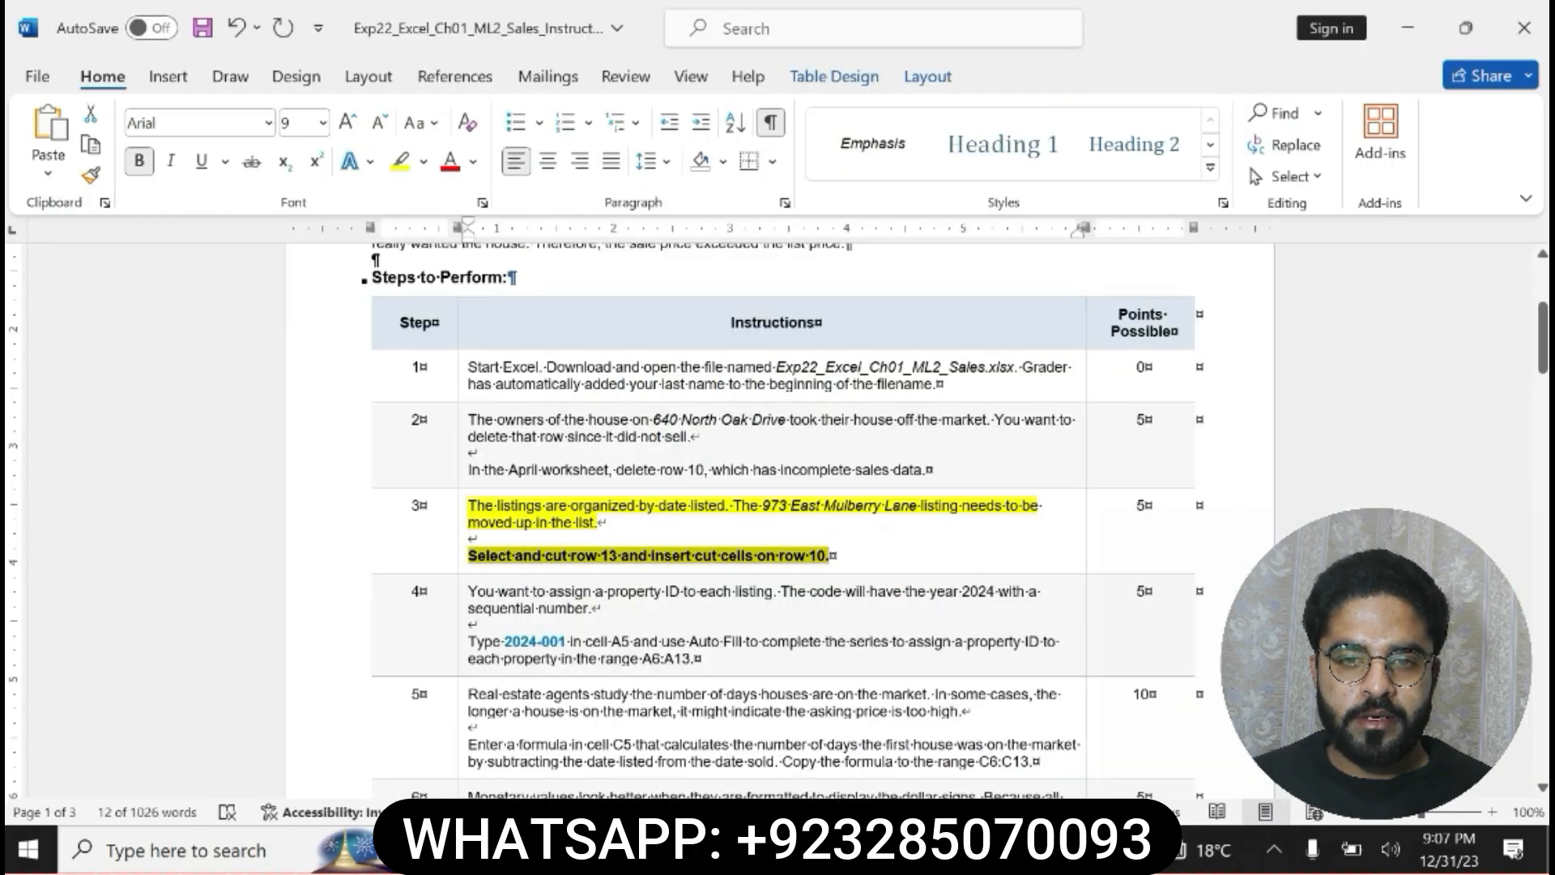
key(alt+Tab)
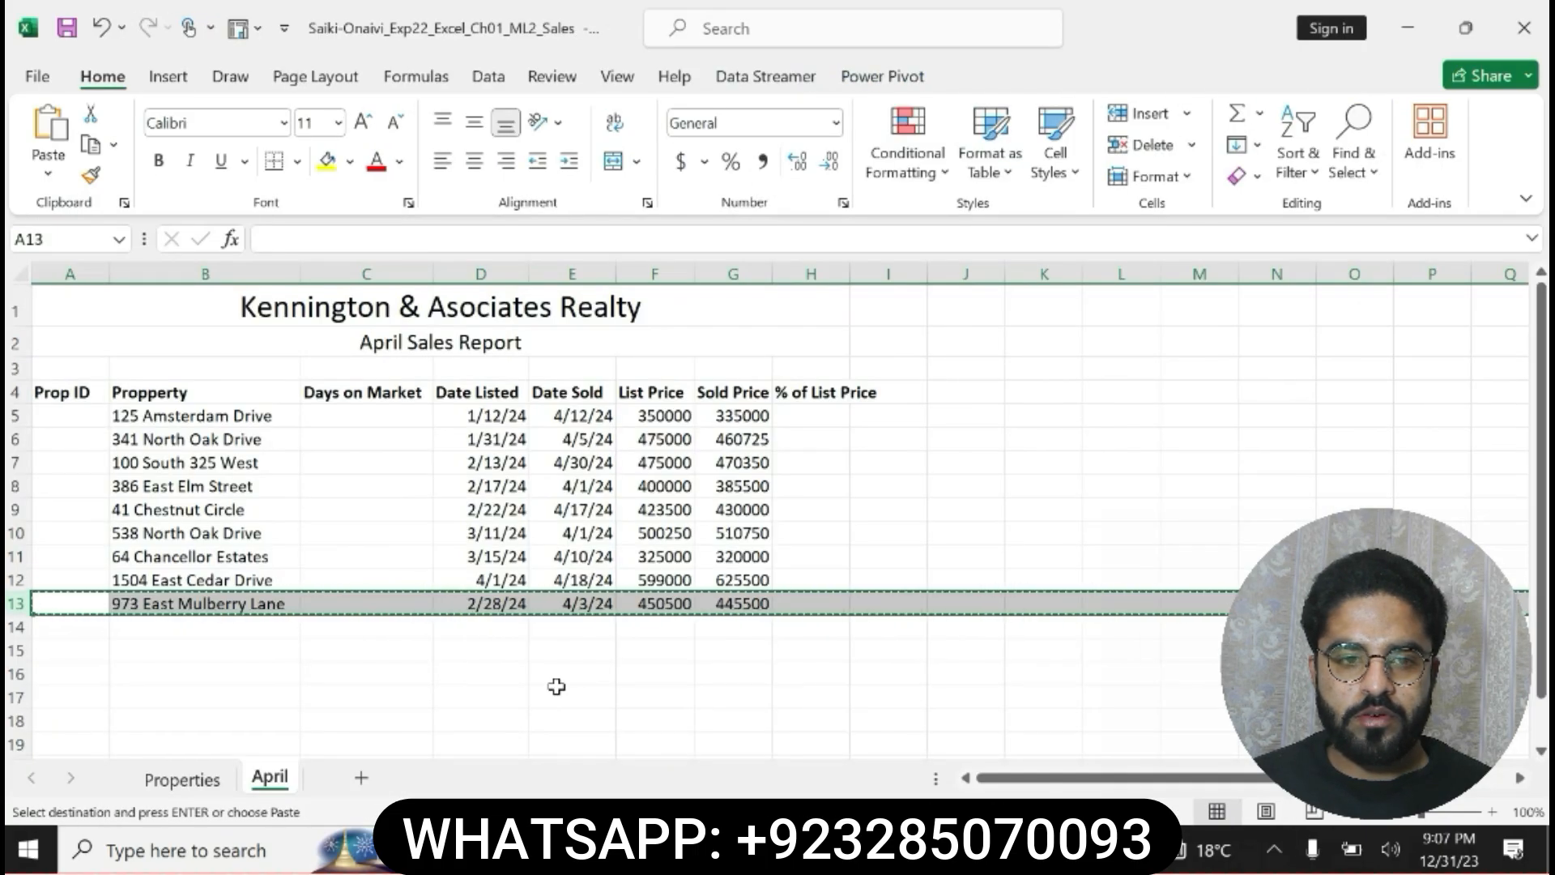
right_click(16, 533)
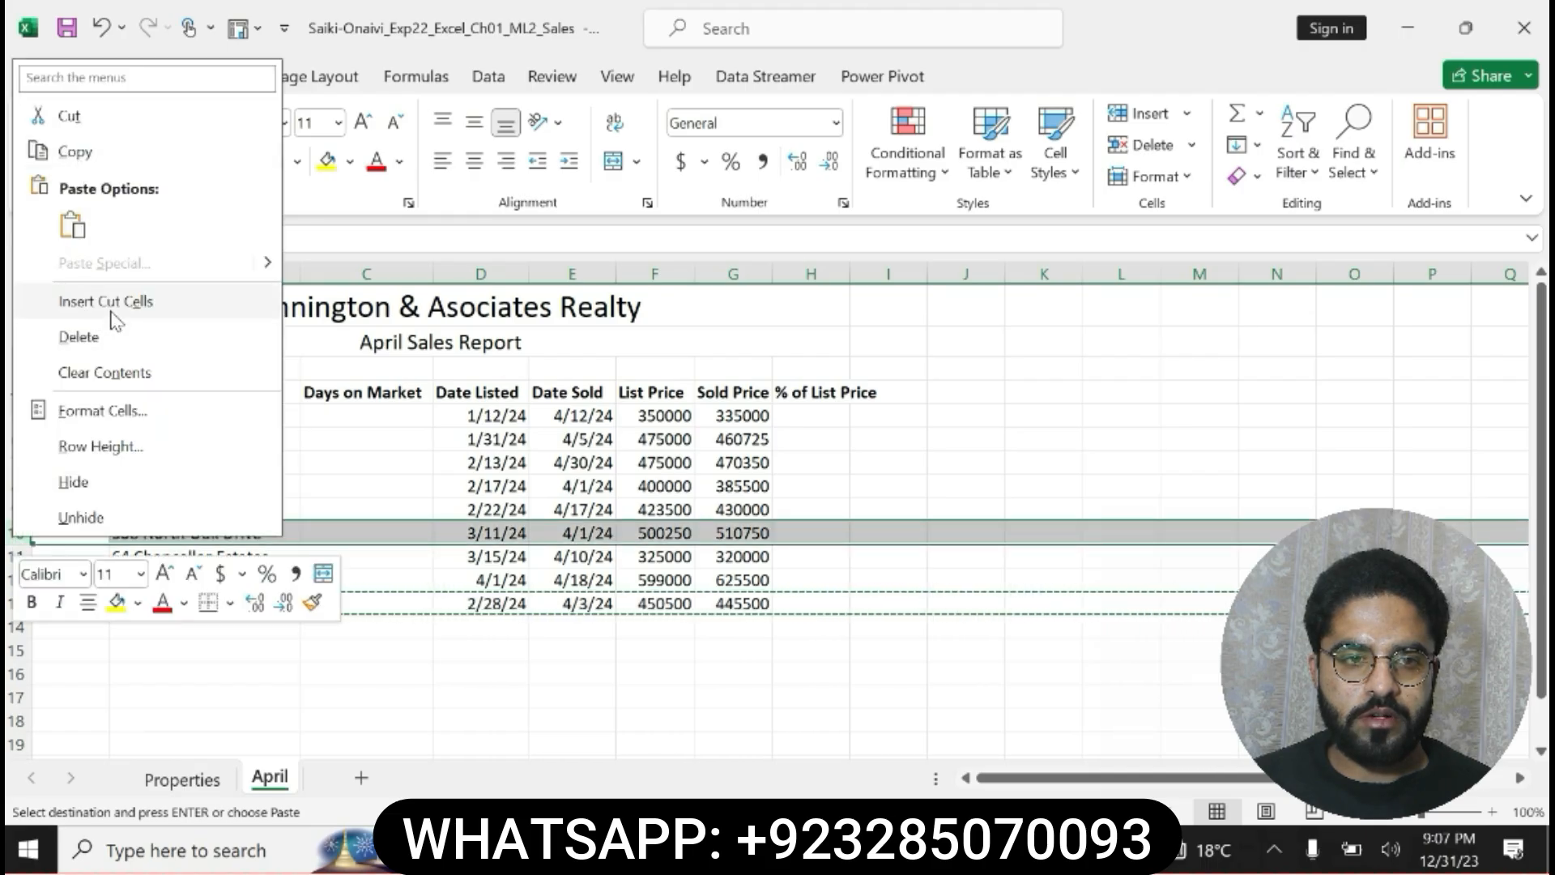
key(Escape)
key(Escape)
Return to the Word instructions and undo the bold and yellow highlight on the step 3 instruction.
key(alt+Tab)
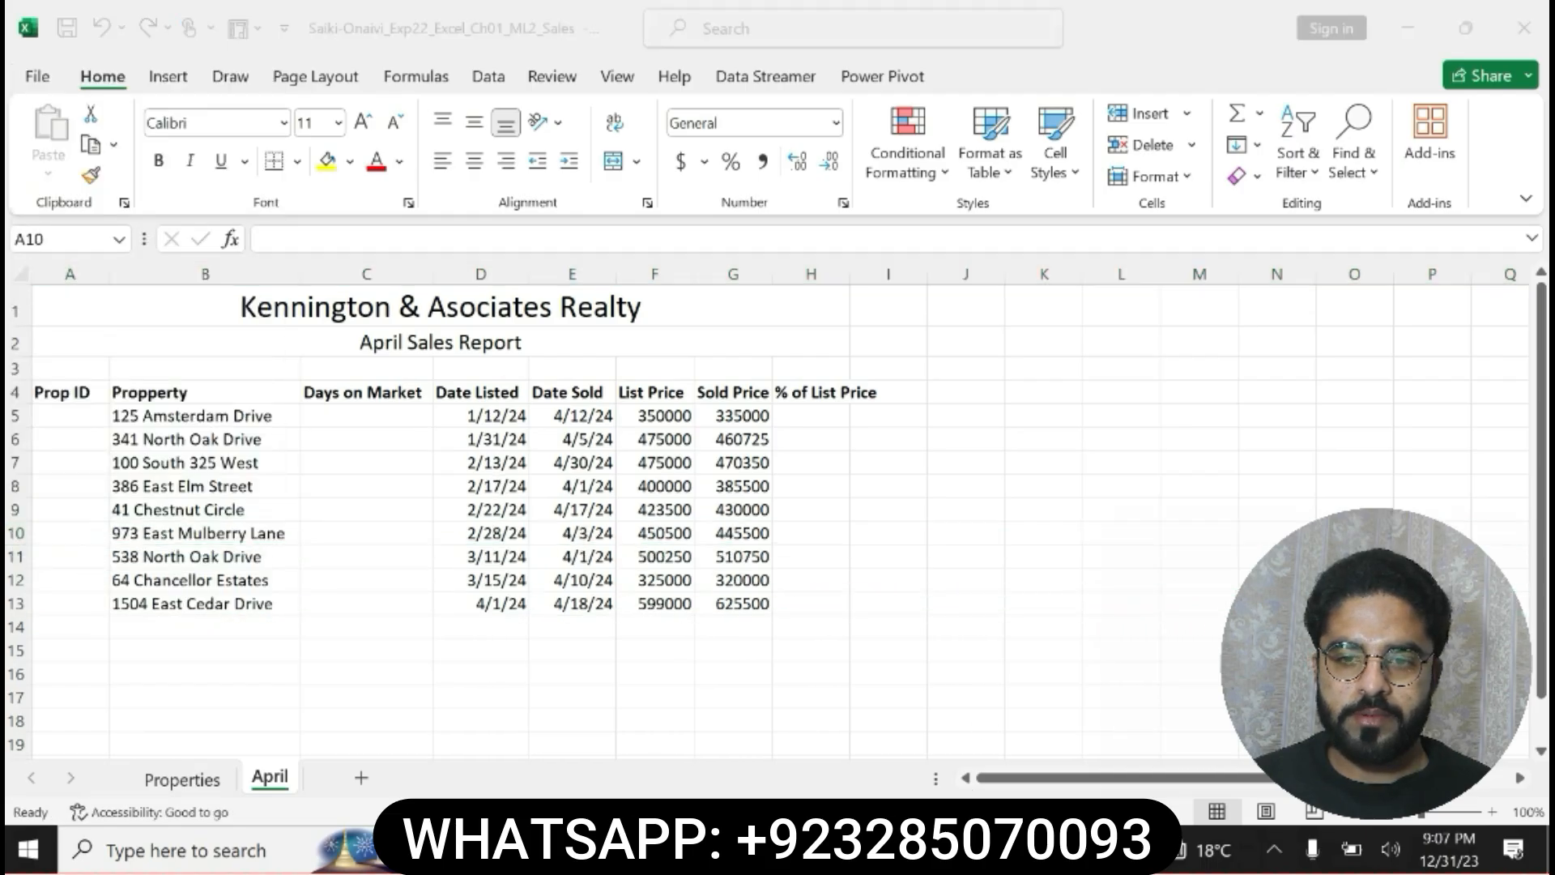
key(ctrl+z)
key(ctrl+z)
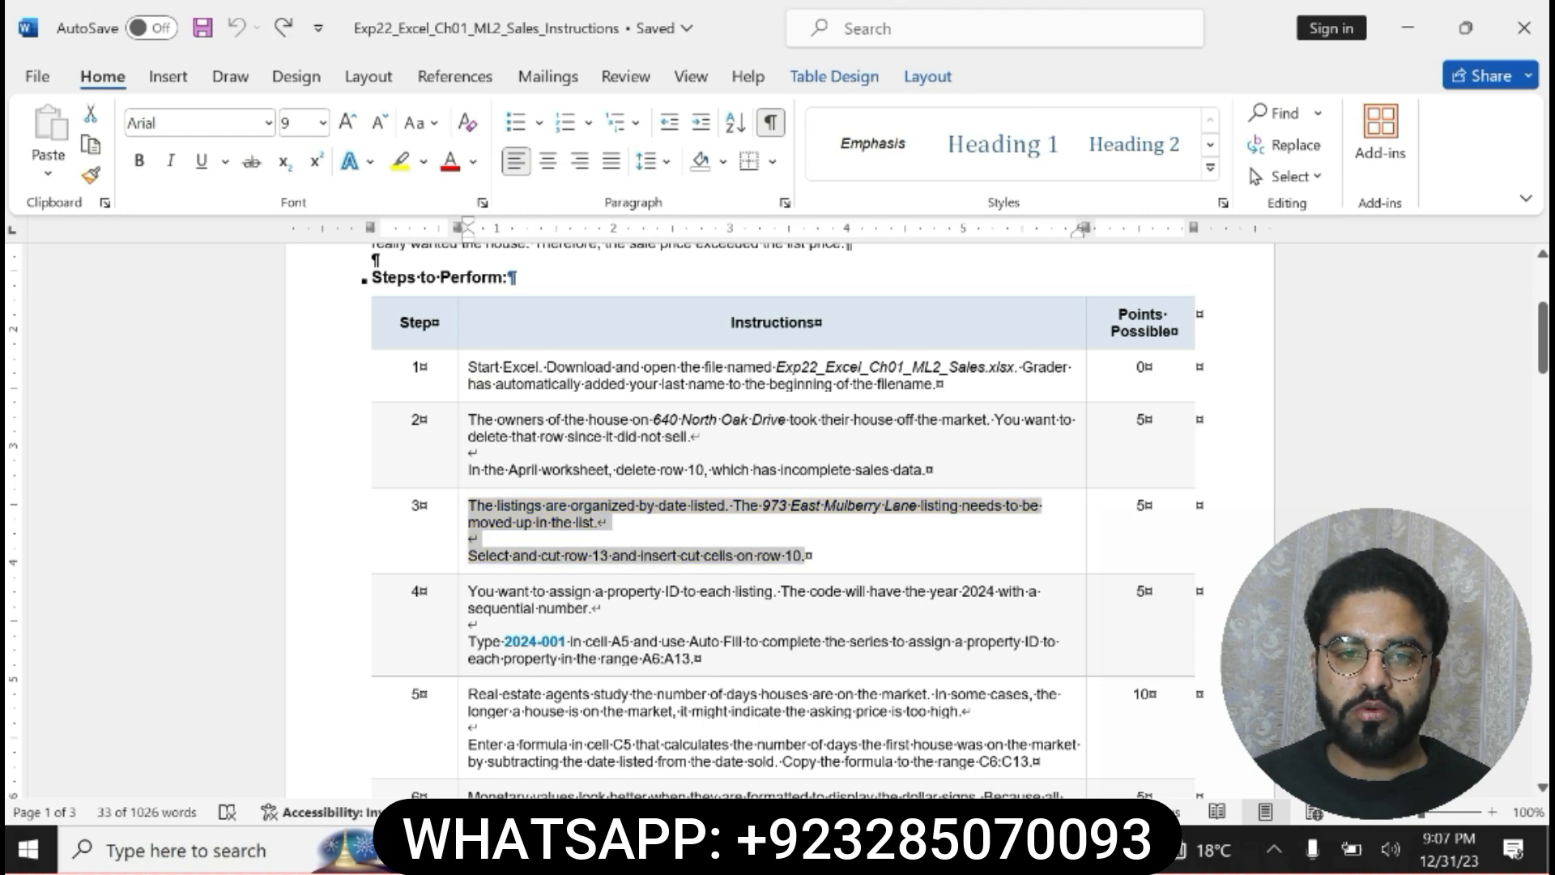
Highlight the step 4 instruction in yellow and bold its phrase "Type 2024-001 in cell A5 and".
triple_click(470, 591)
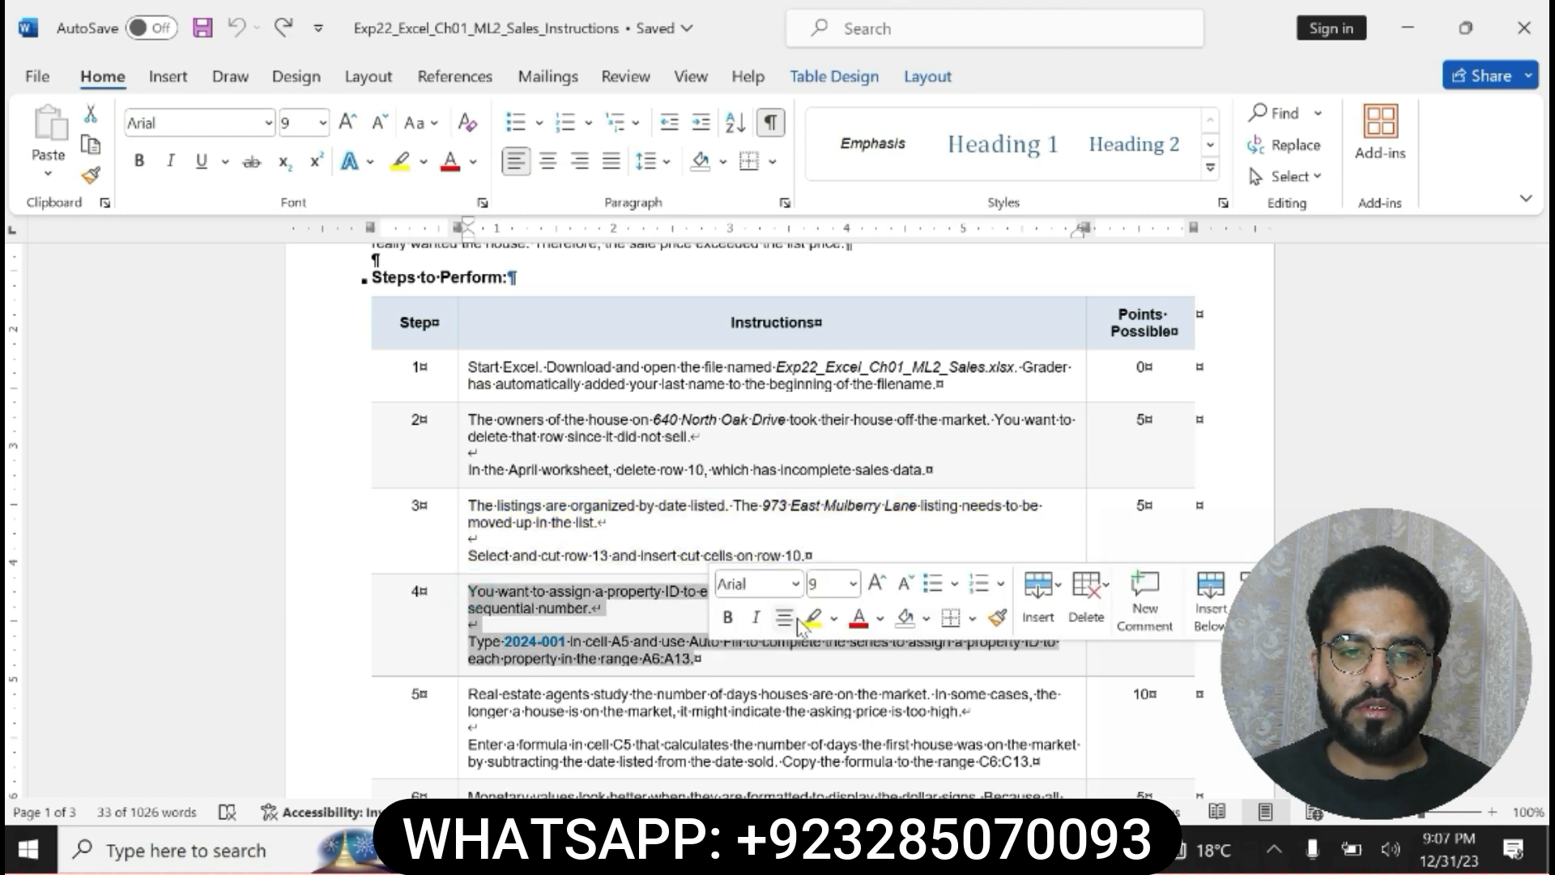
click(808, 618)
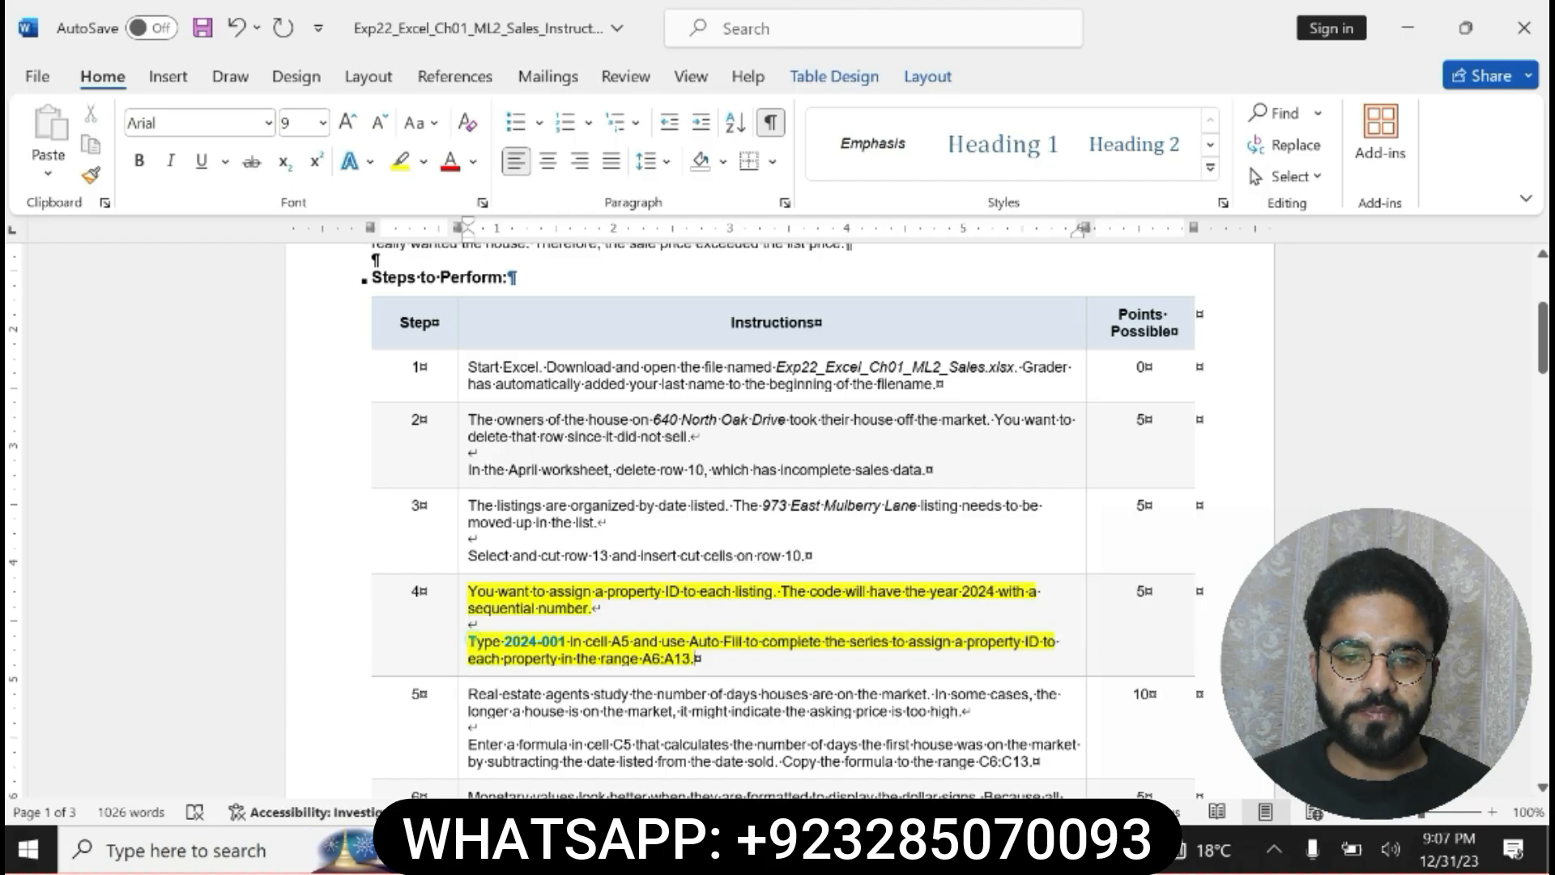
drag(468, 641, 583, 642)
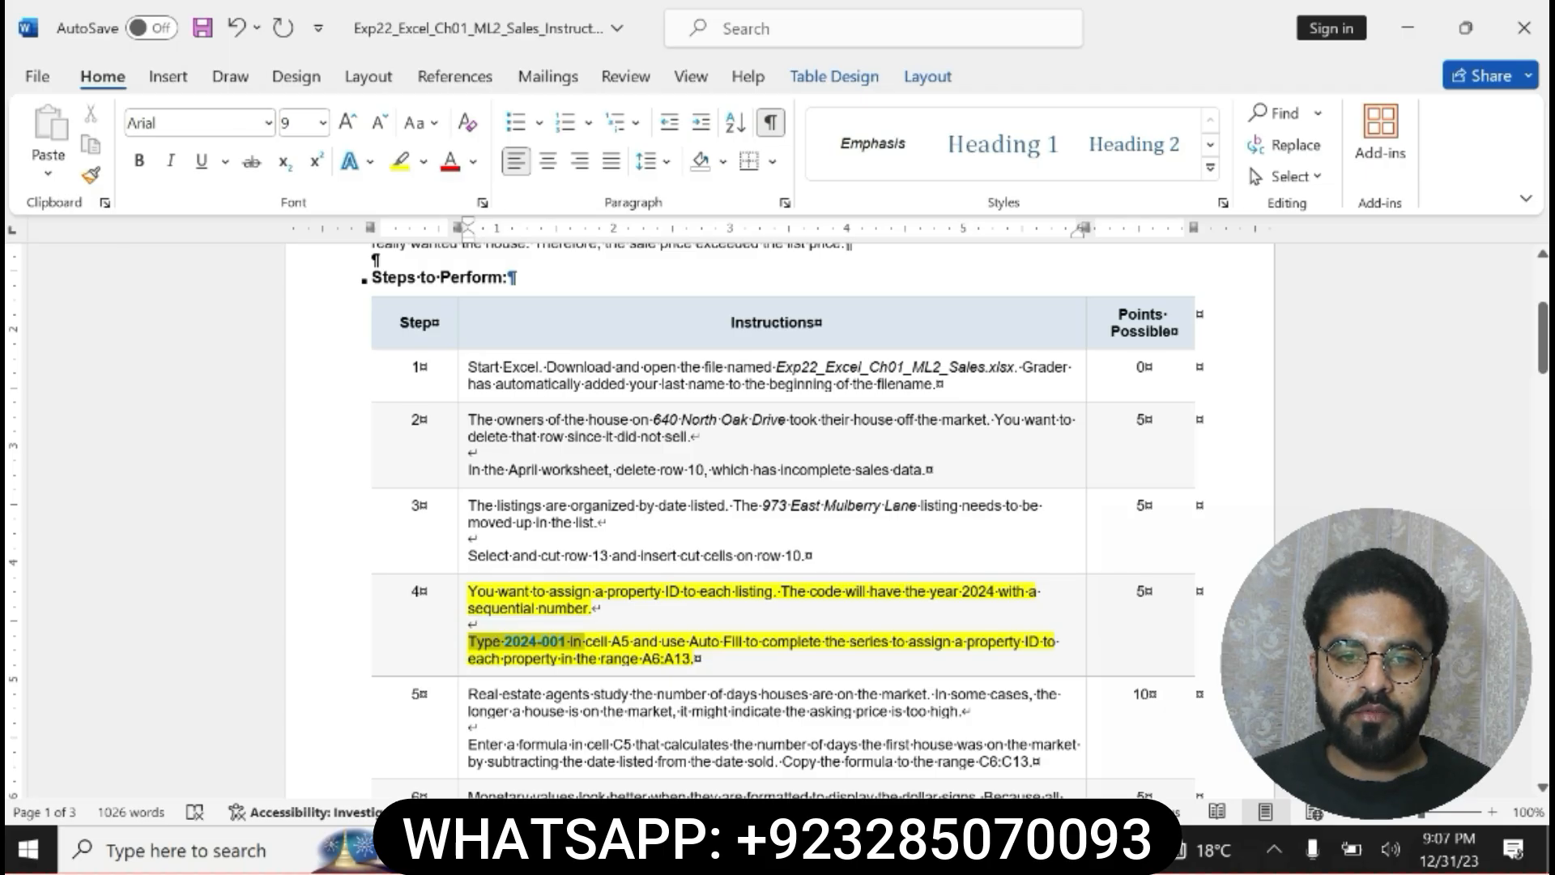
drag(583, 644, 662, 644)
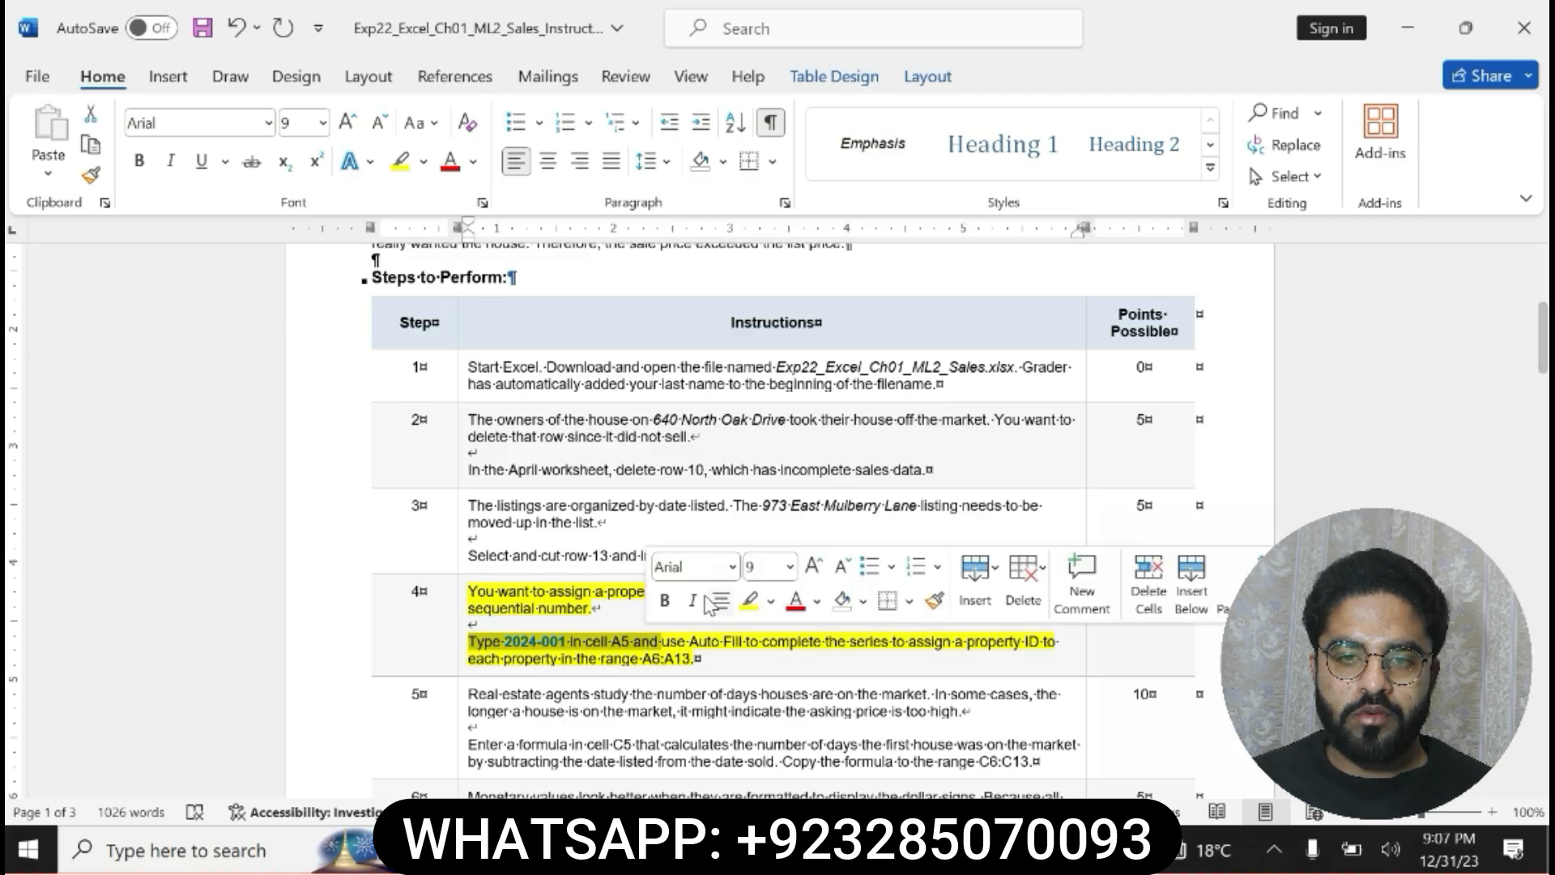
click(660, 601)
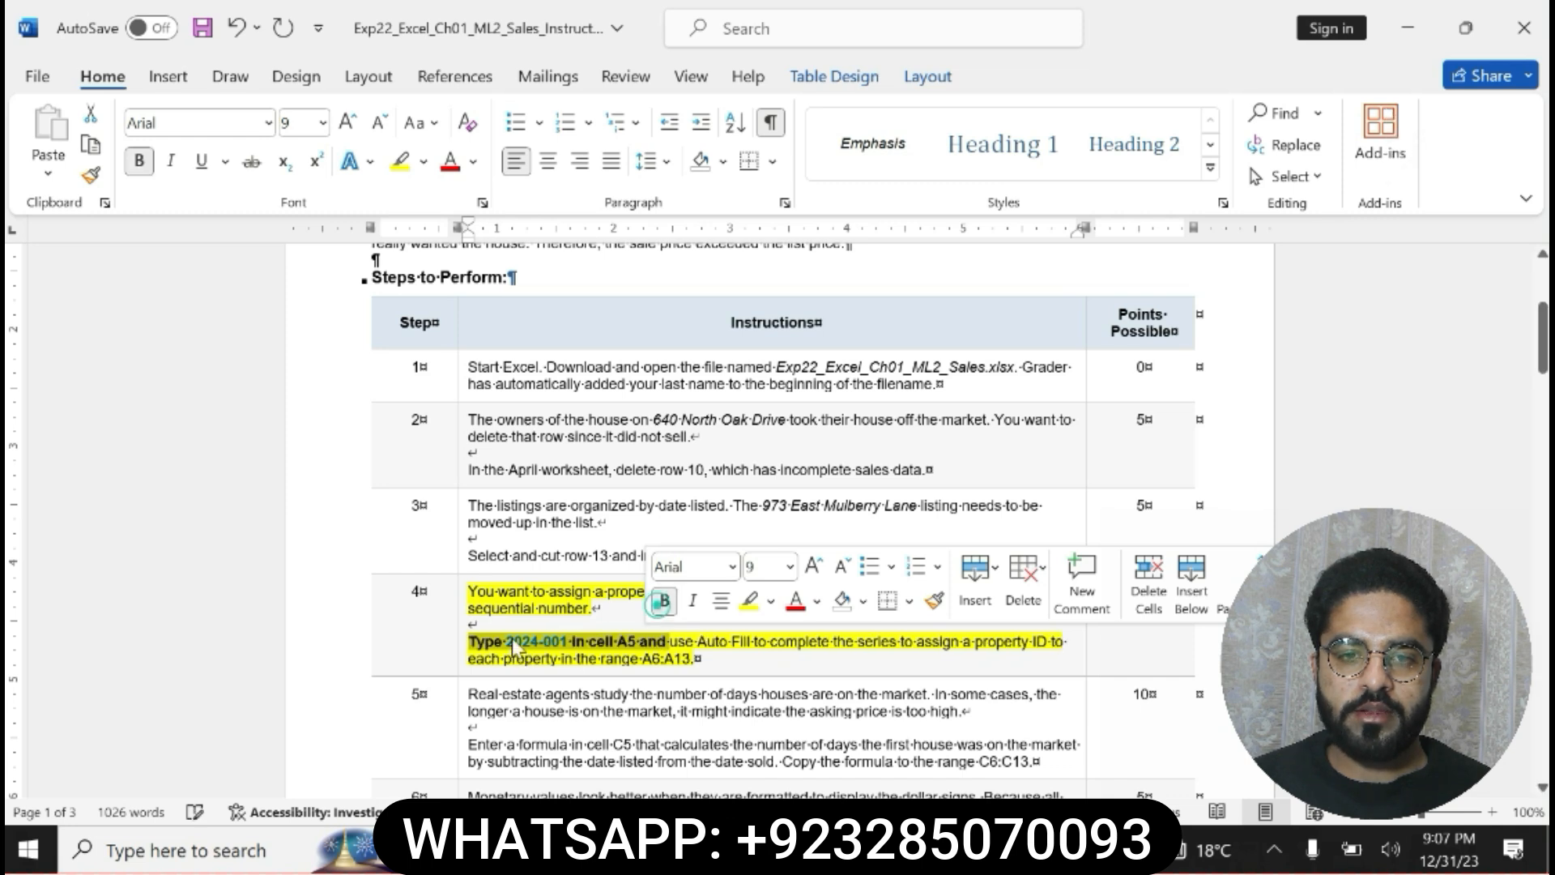
Copy 2024-001 from the step 4 instruction into cell A5 of the Excel April worksheet and Auto Fill the series through A13.
click(585, 642)
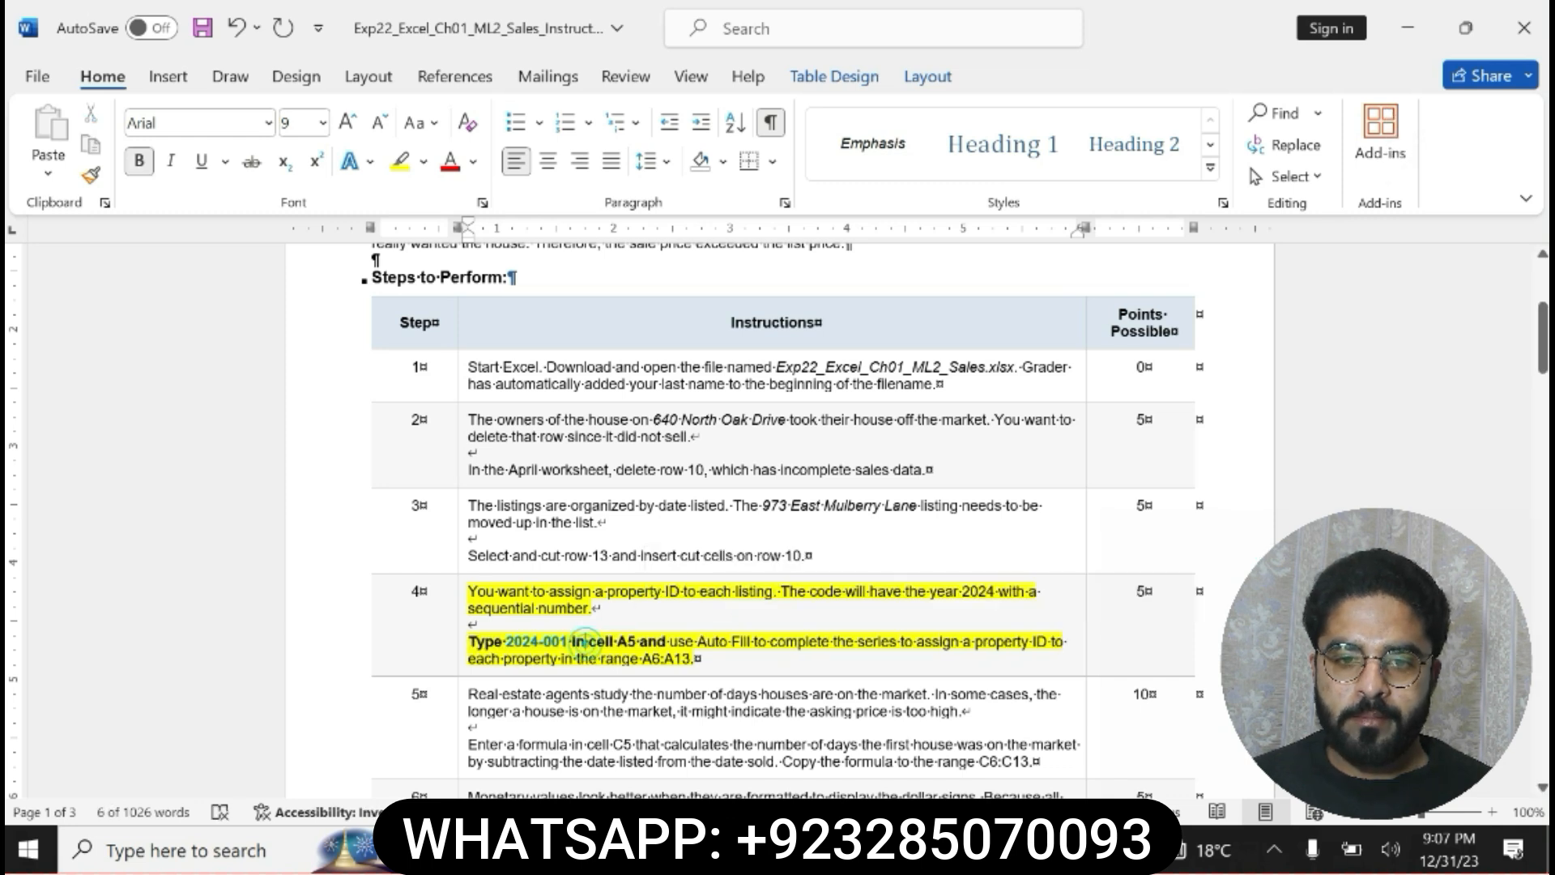
drag(570, 642, 506, 642)
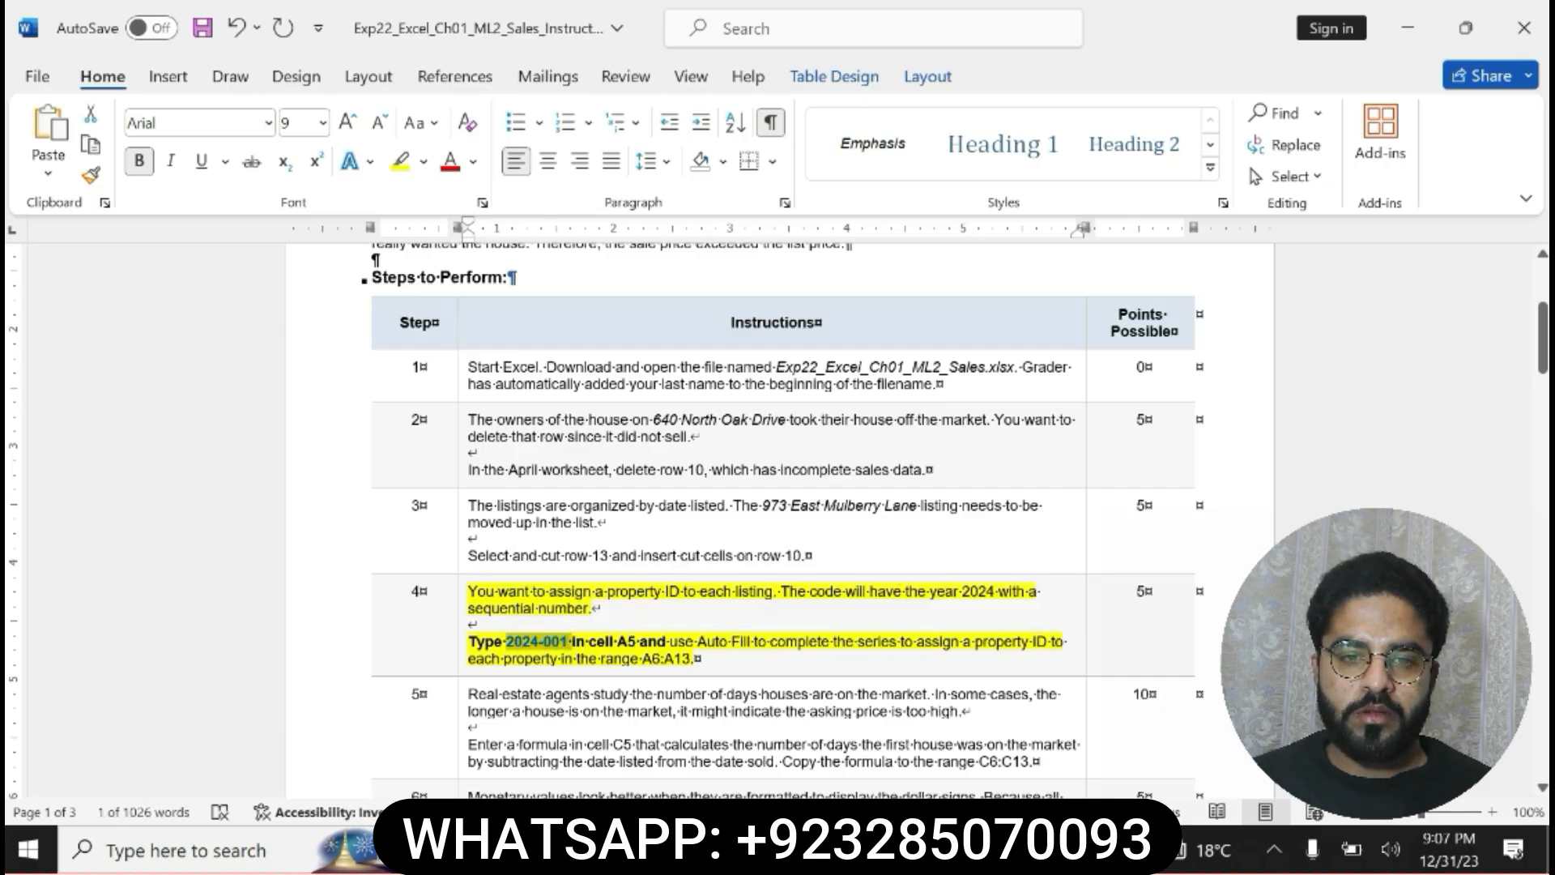
mouse_move(671, 641)
mouse_down()
mouse_move(731, 642)
mouse_move(697, 658)
mouse_up()
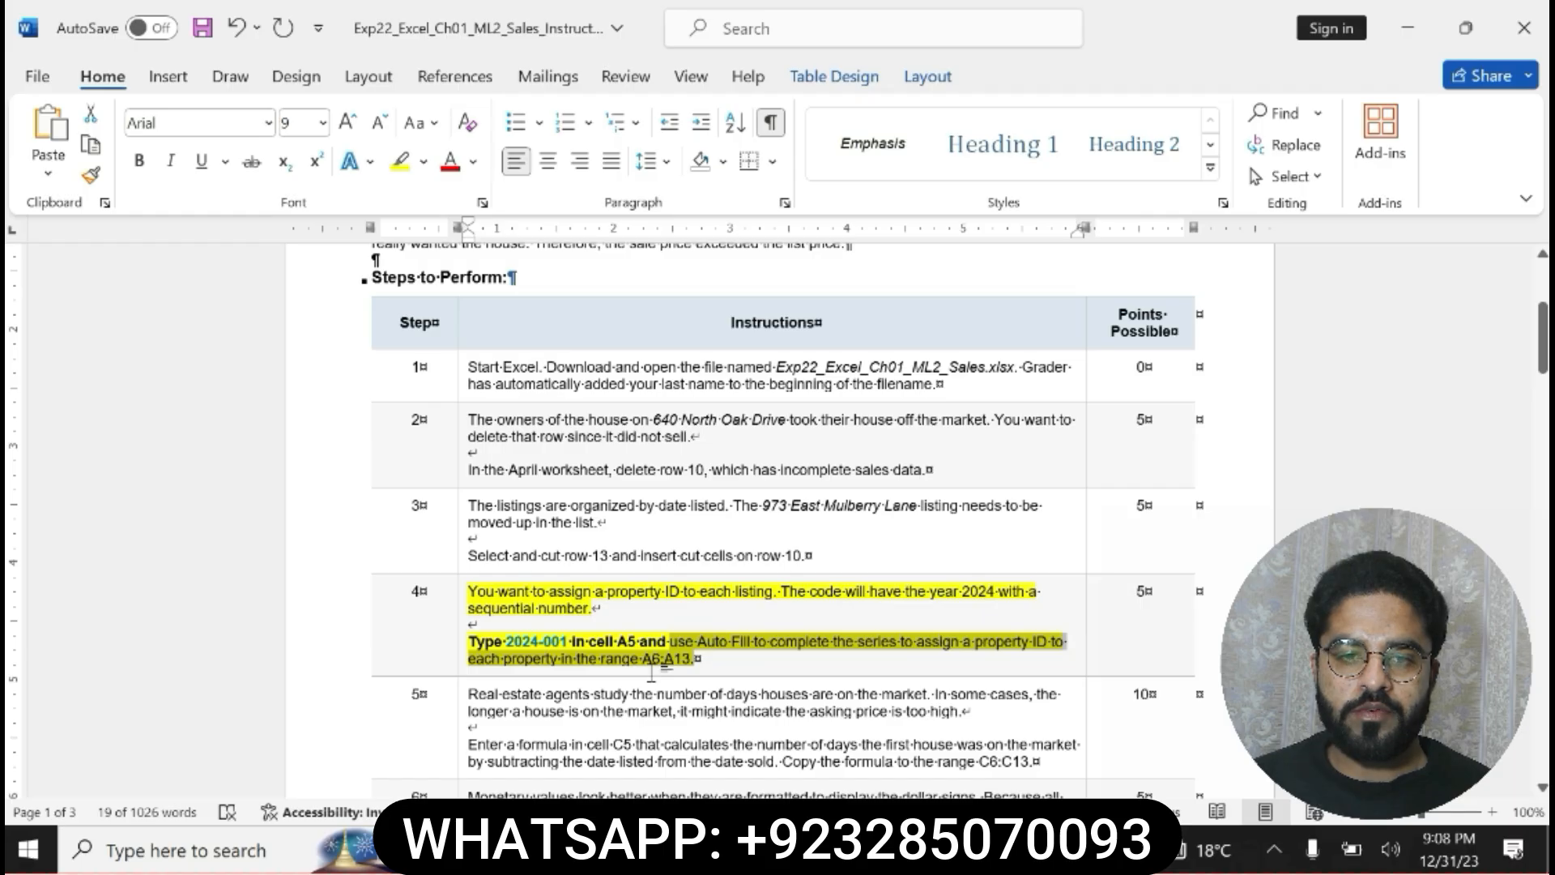
key(alt+Tab)
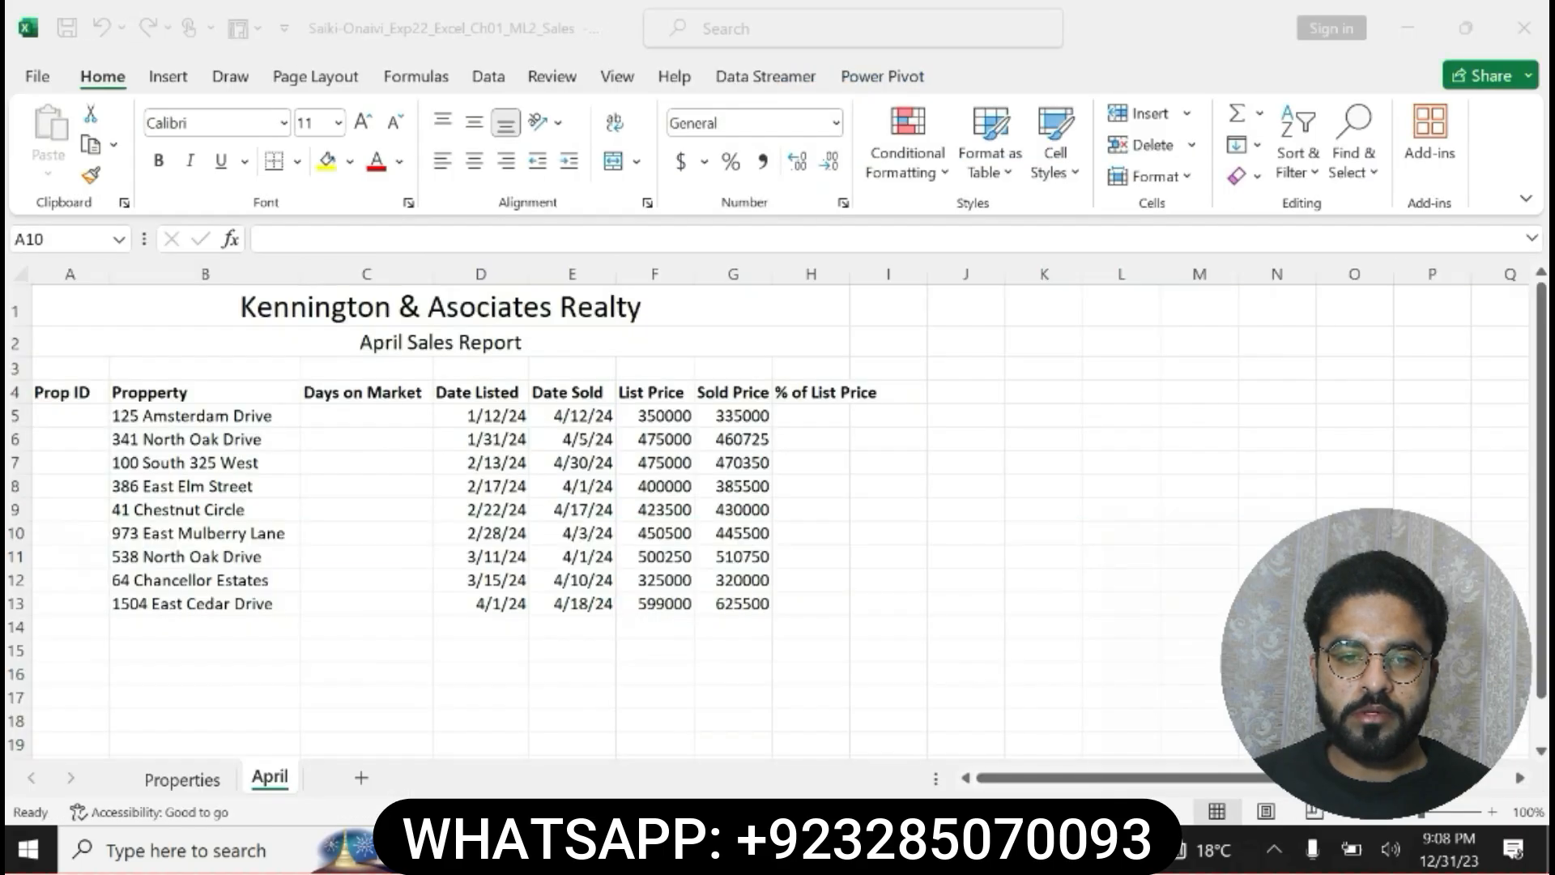
click(74, 417)
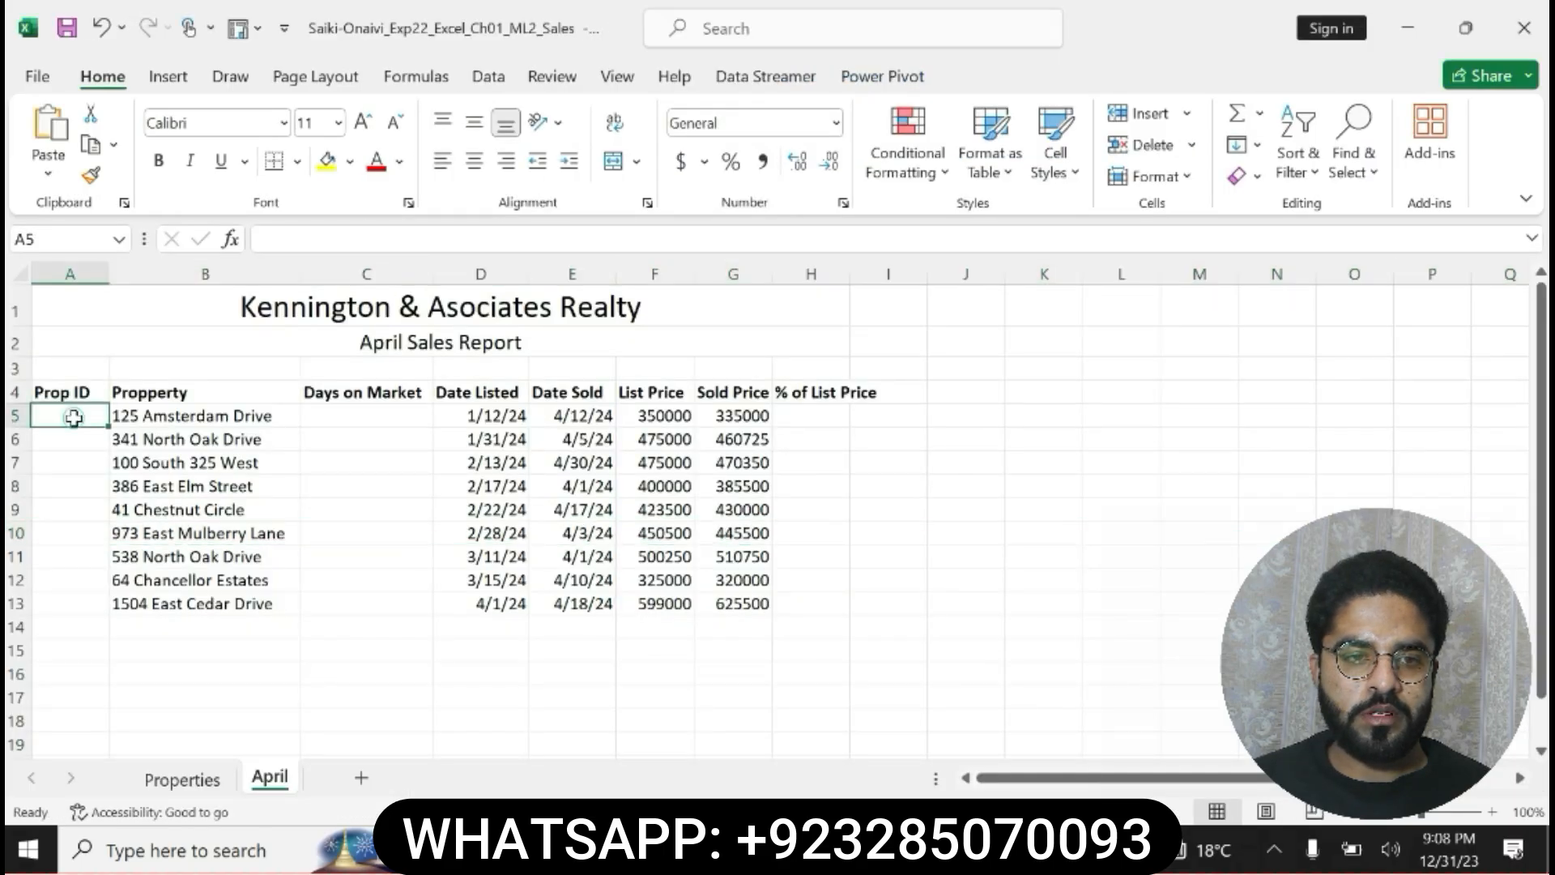
click(334, 235)
key(ctrl+v)
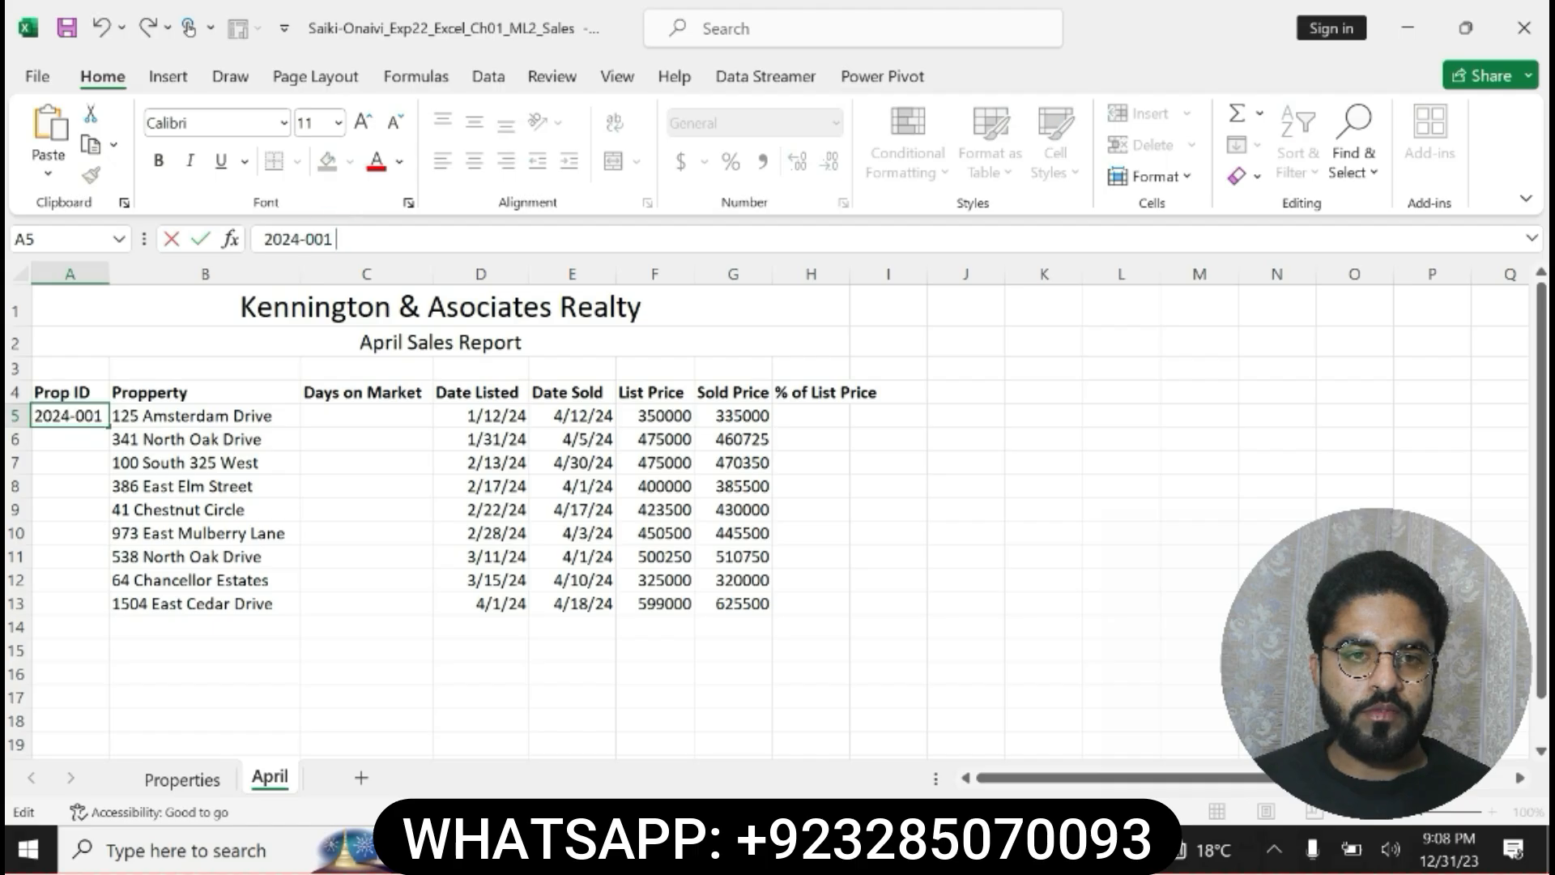
key(Return)
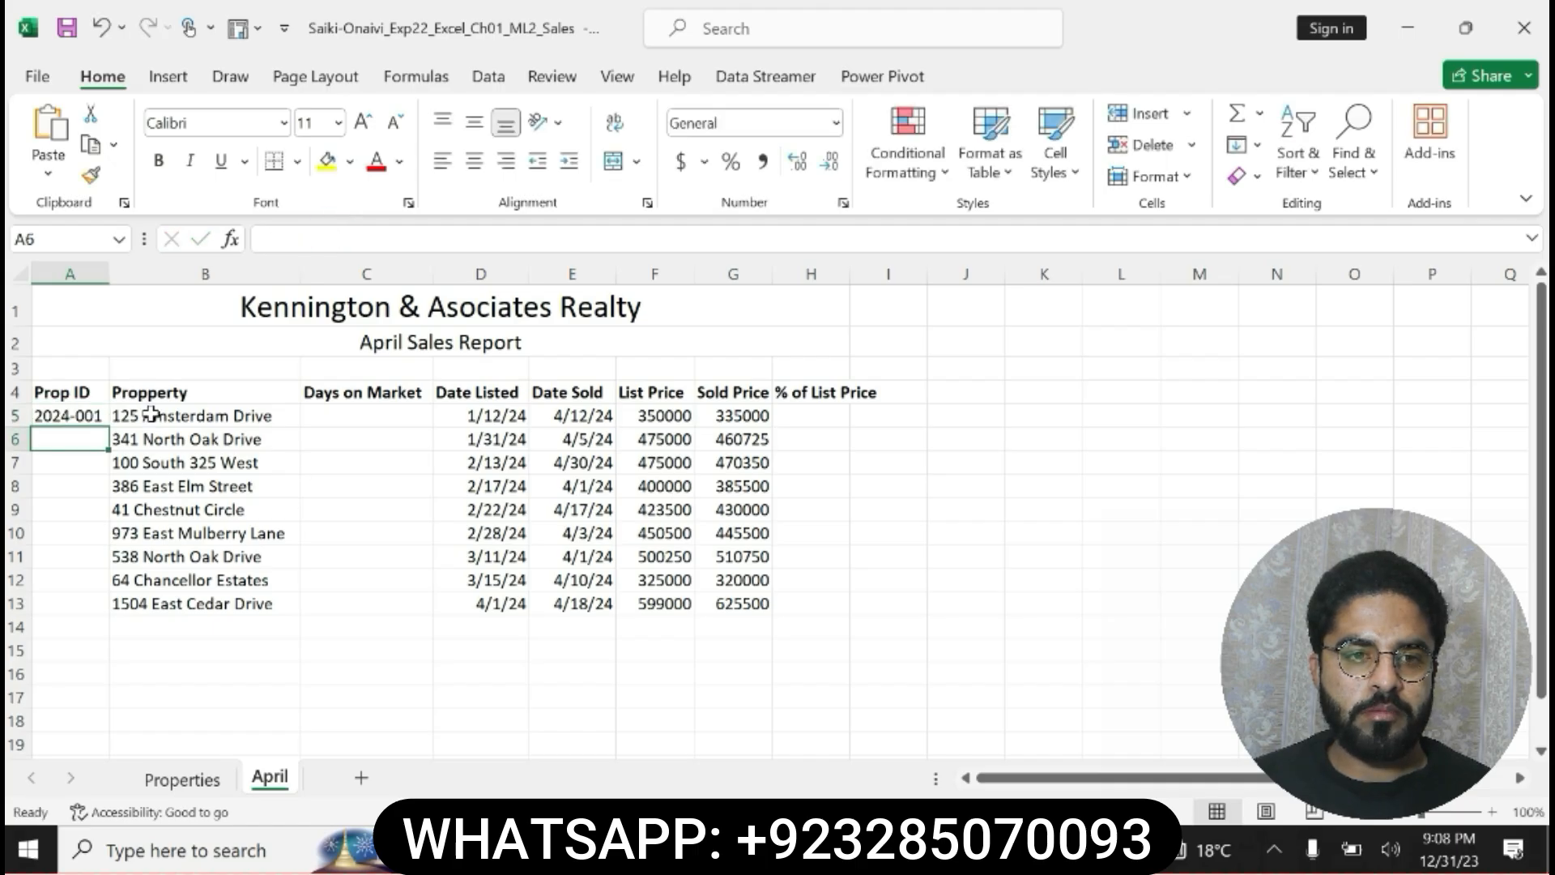
click(88, 415)
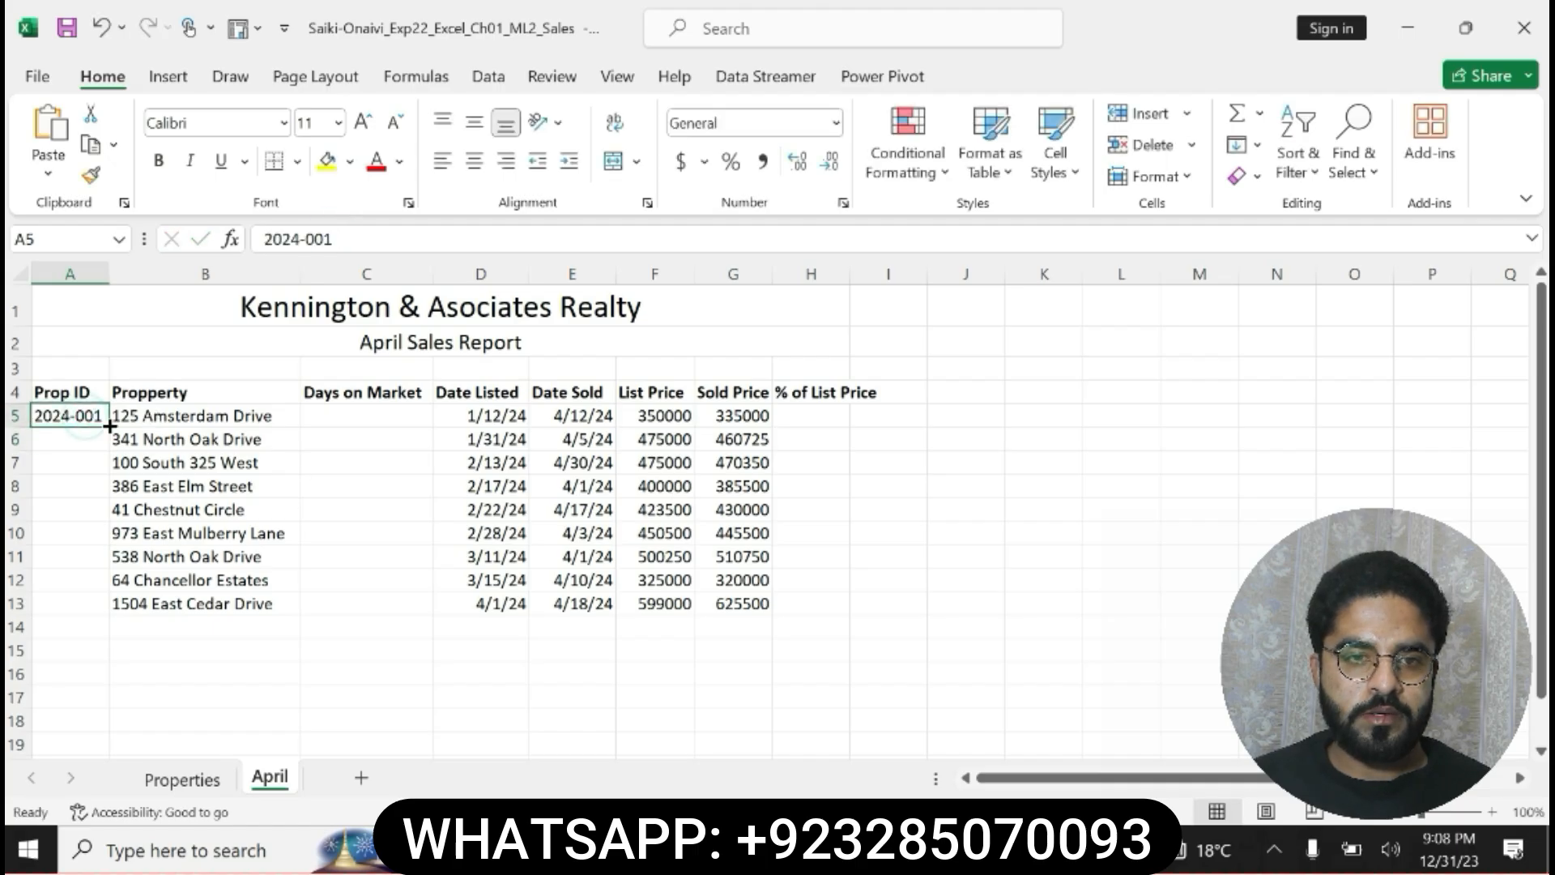
drag(106, 427, 112, 607)
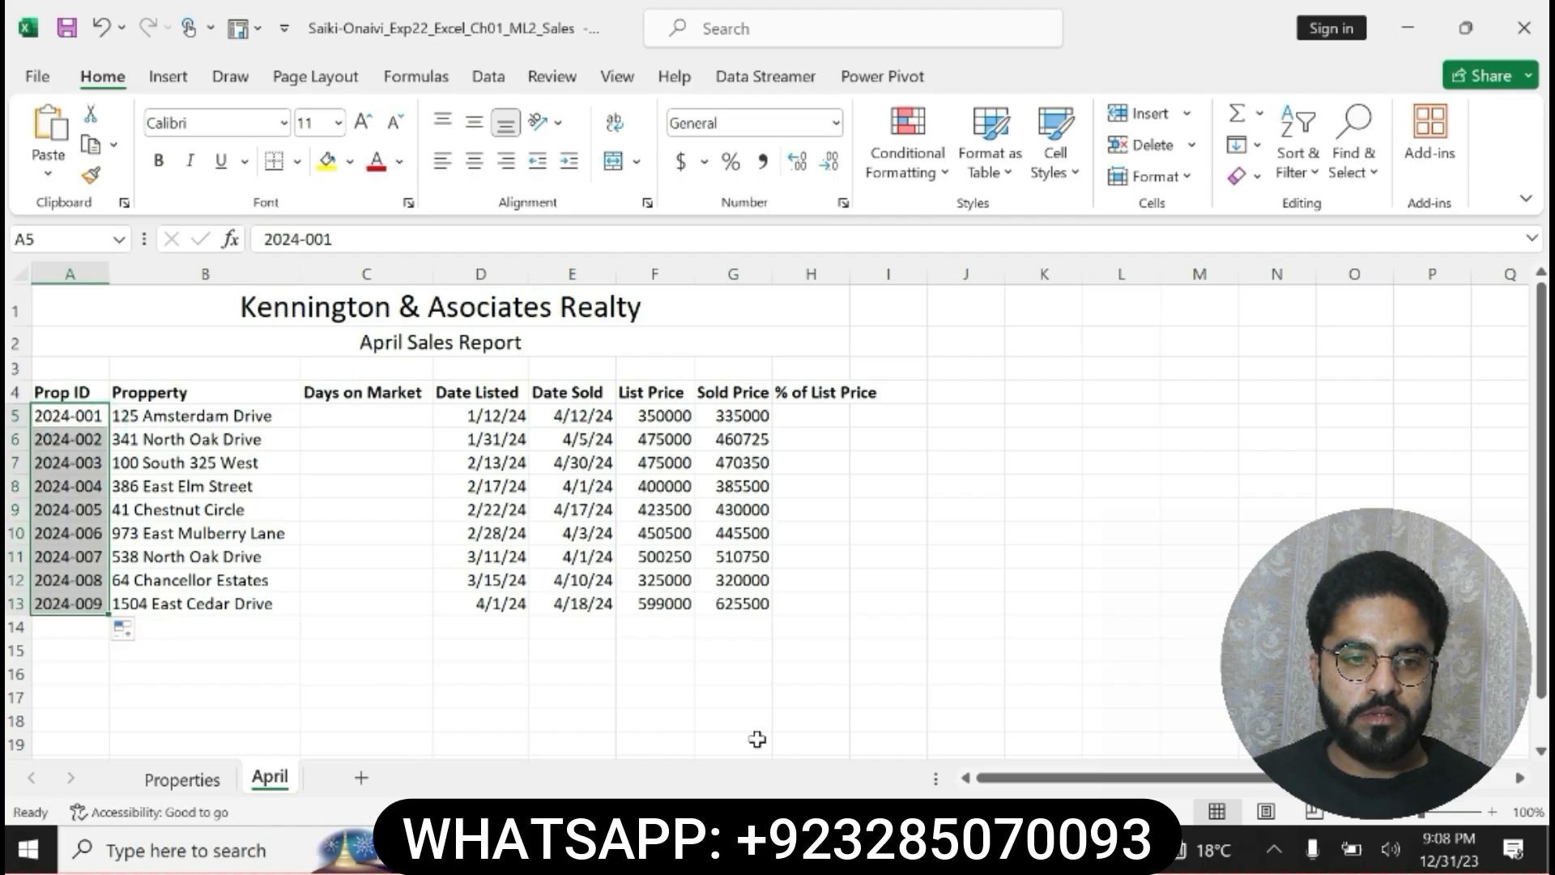
Return to the Word instructions and undo the bold and yellow highlight on the step 4 instruction.
key(alt+Tab)
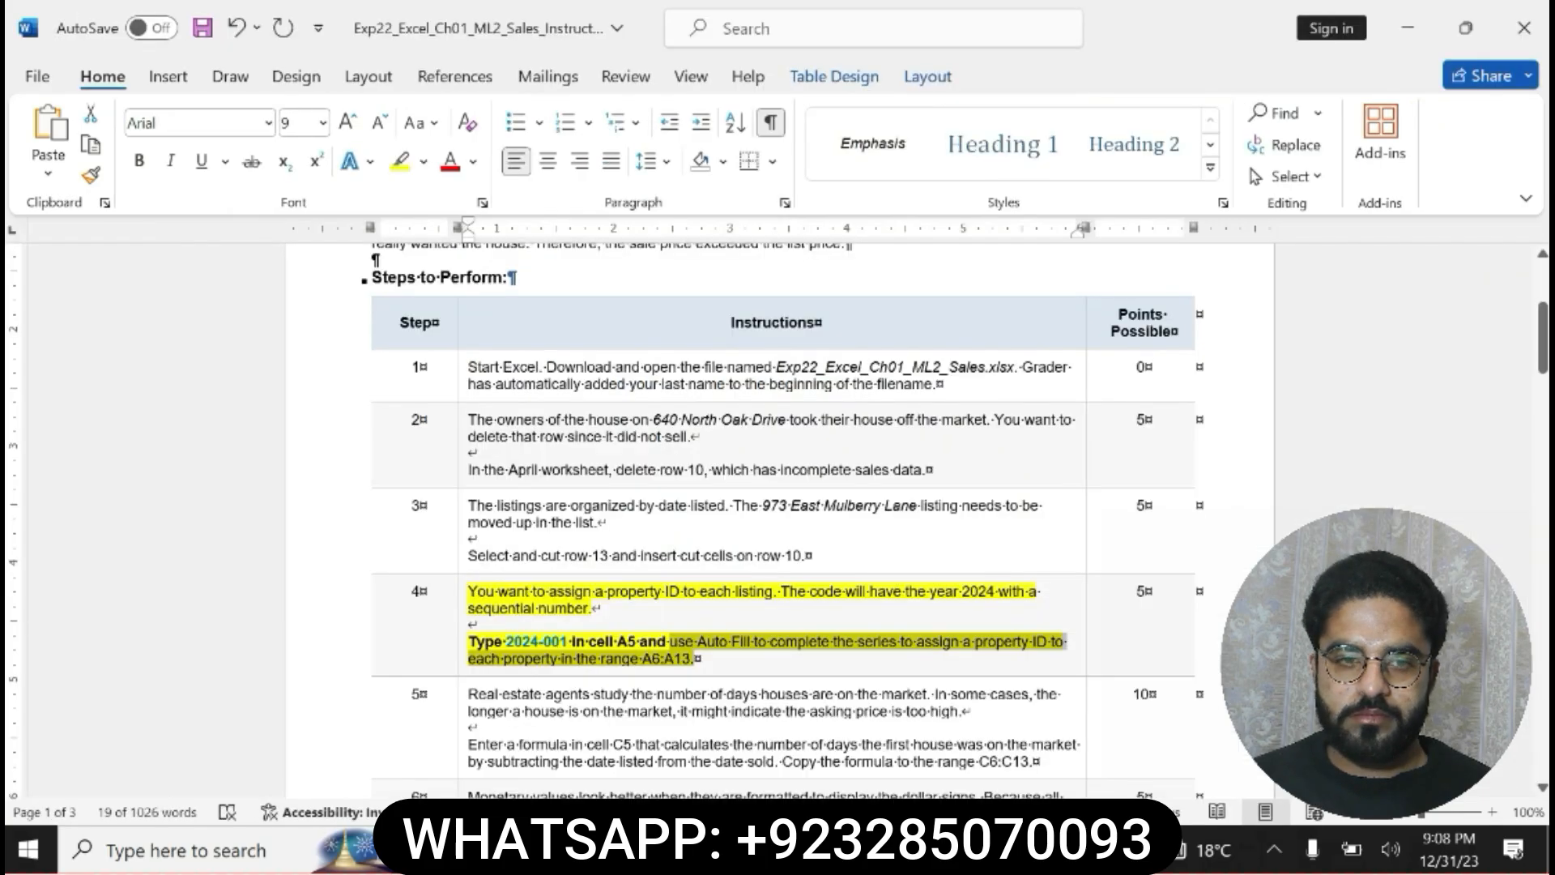
key(ctrl+z)
key(ctrl+z)
key(ctrl+z)
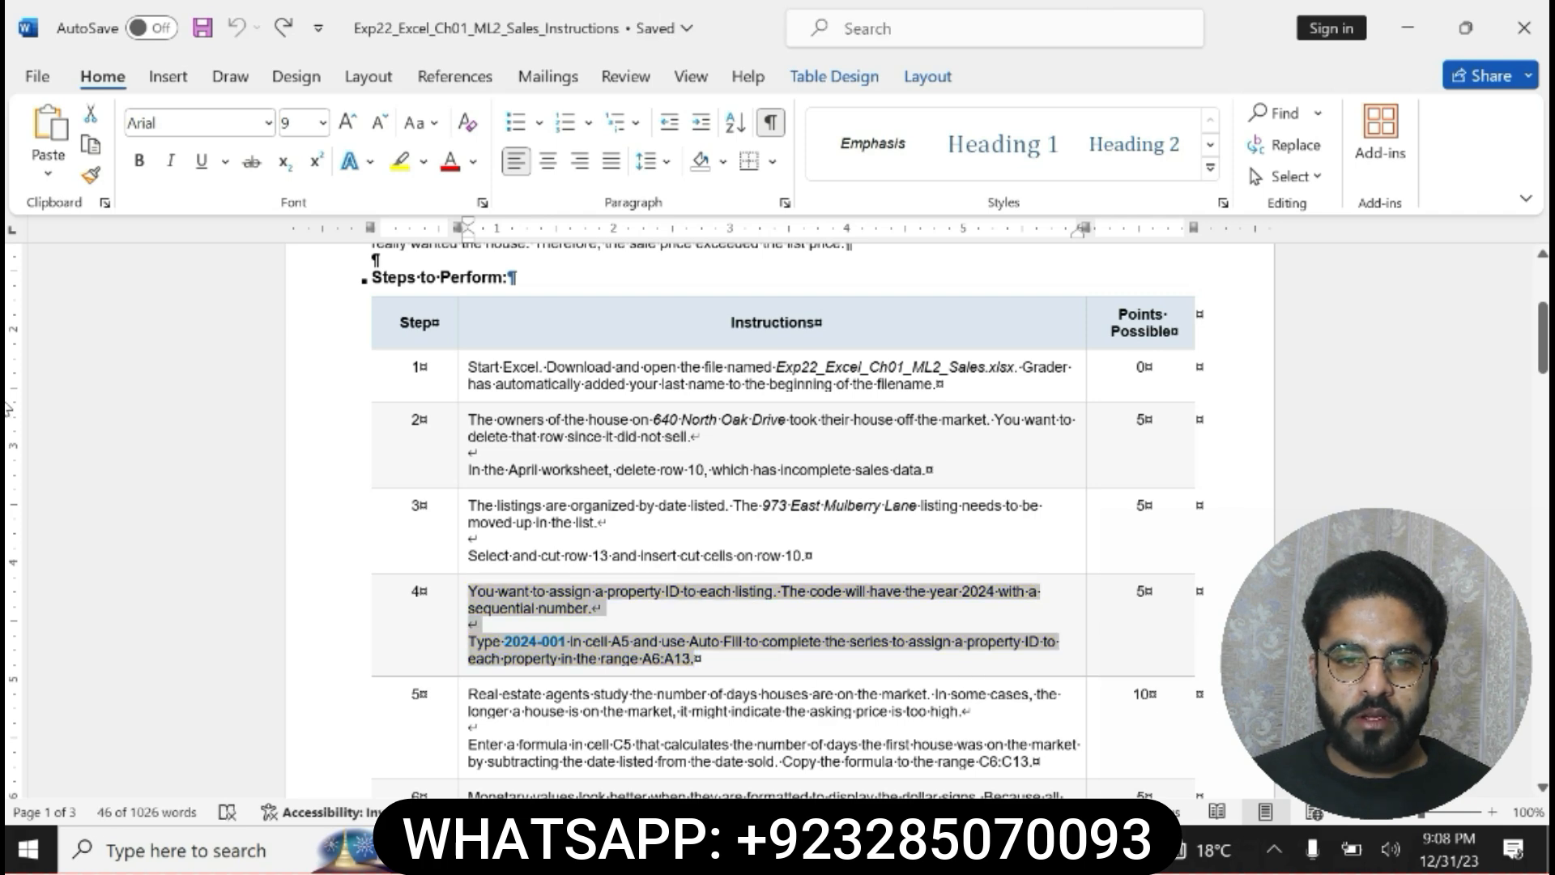
Highlight the whole step 5 instruction about the days on market in yellow.
drag(1543, 338, 1543, 350)
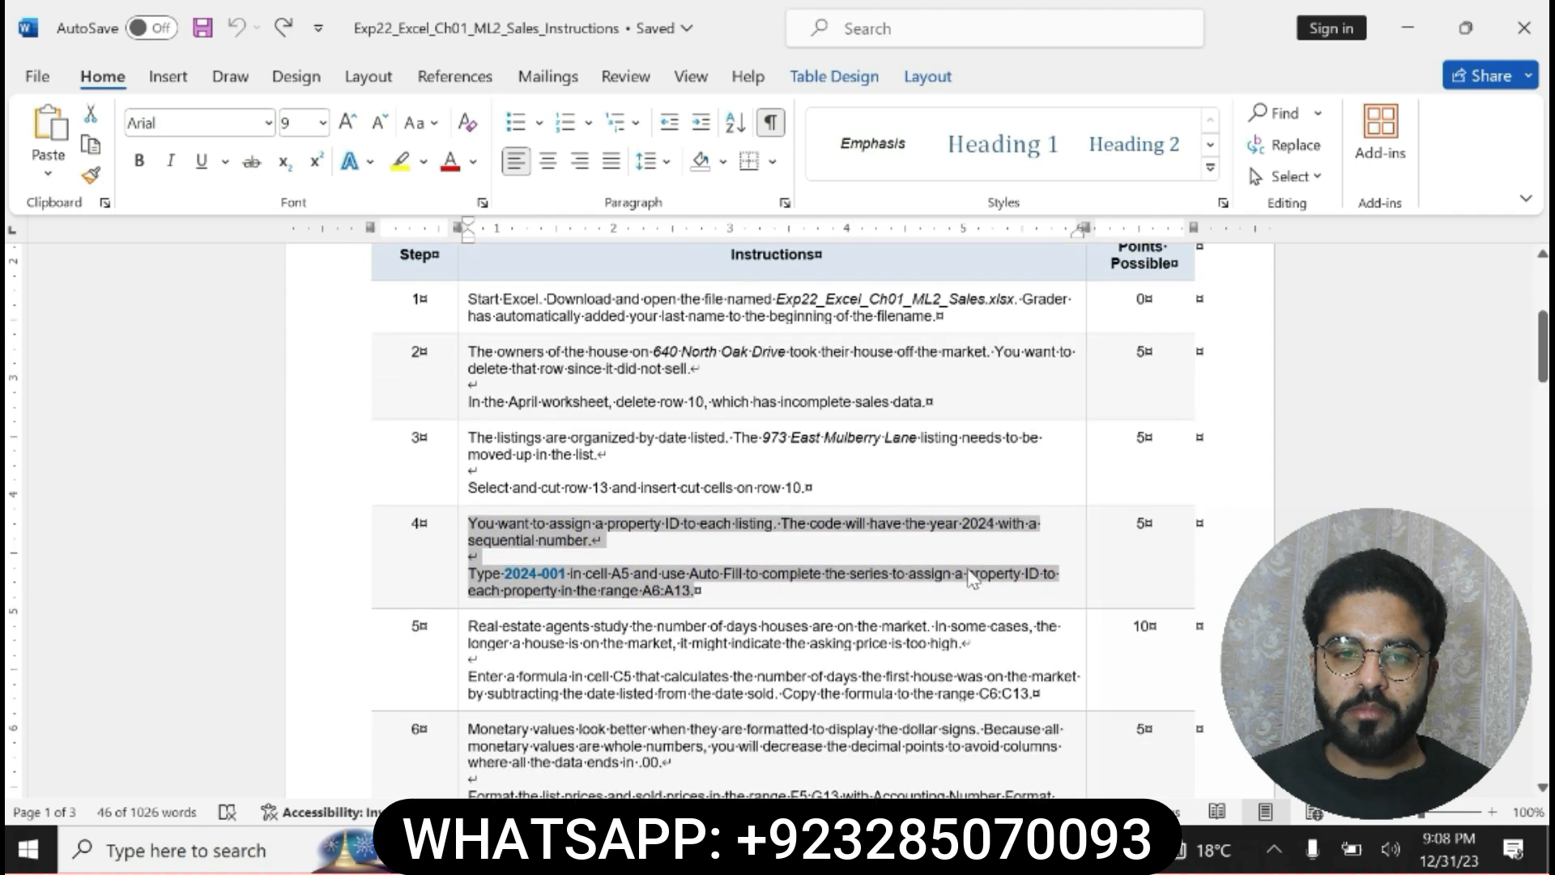
drag(468, 625, 1036, 700)
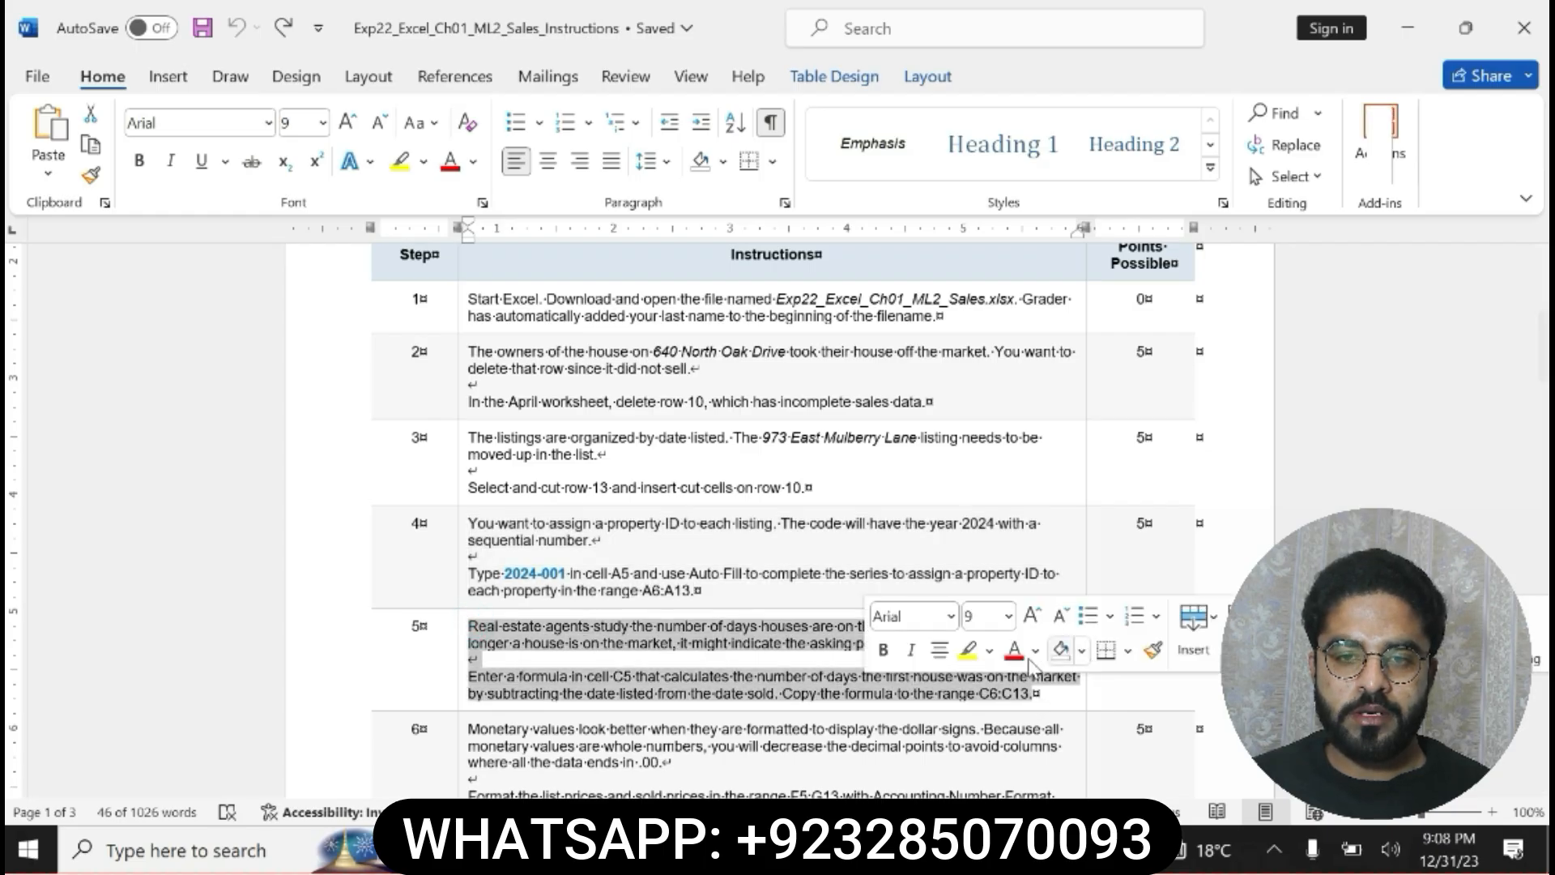
click(969, 653)
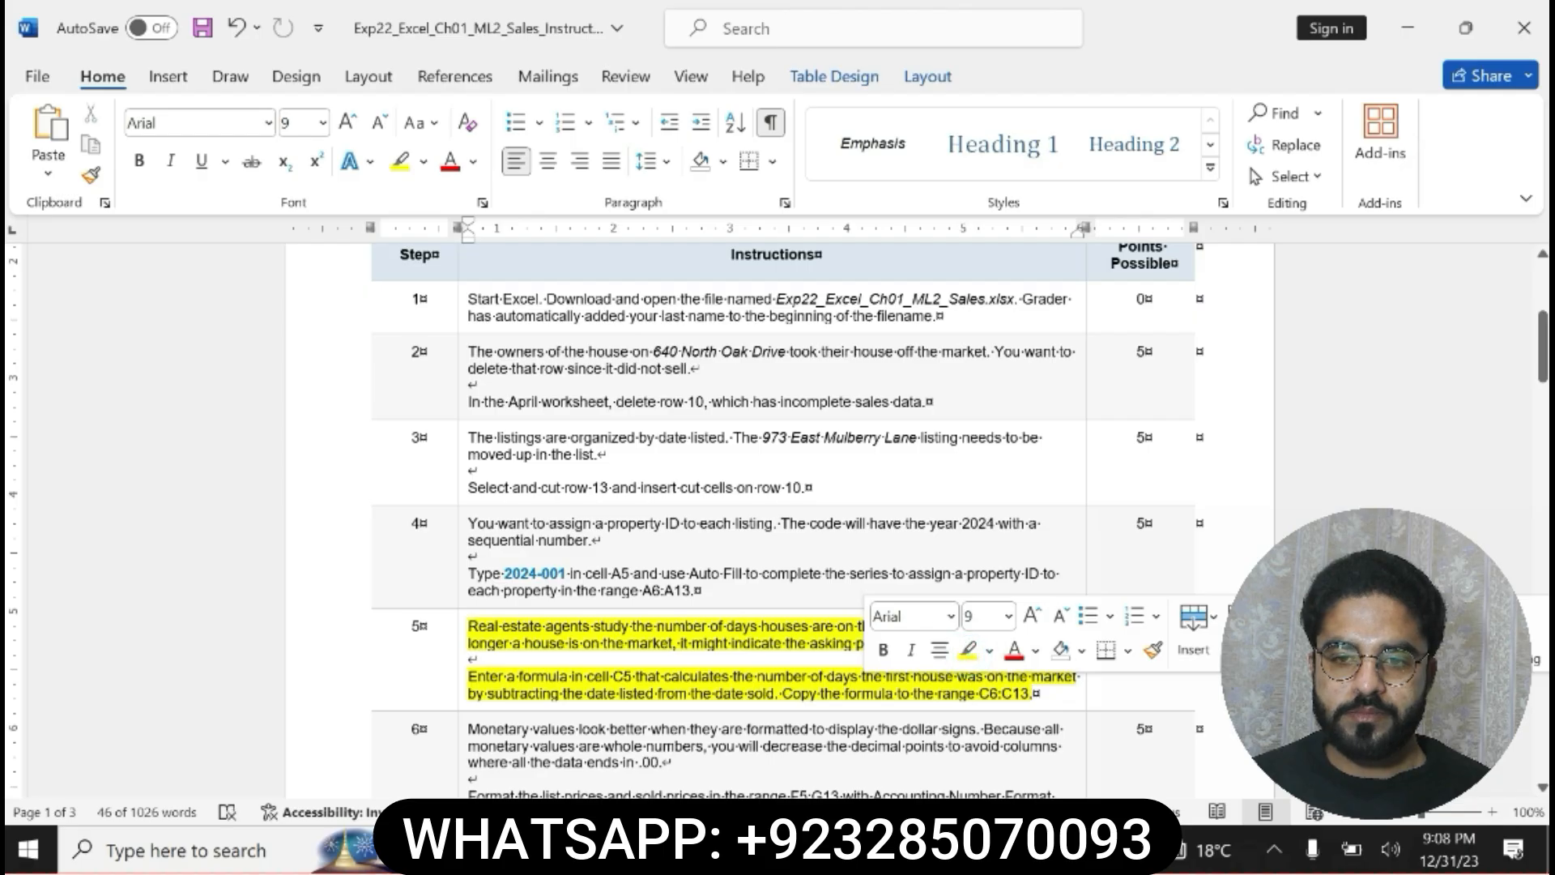
Review the step 5 formula instruction and bold its phrase "the date listed from the date sold".
drag(572, 676, 474, 675)
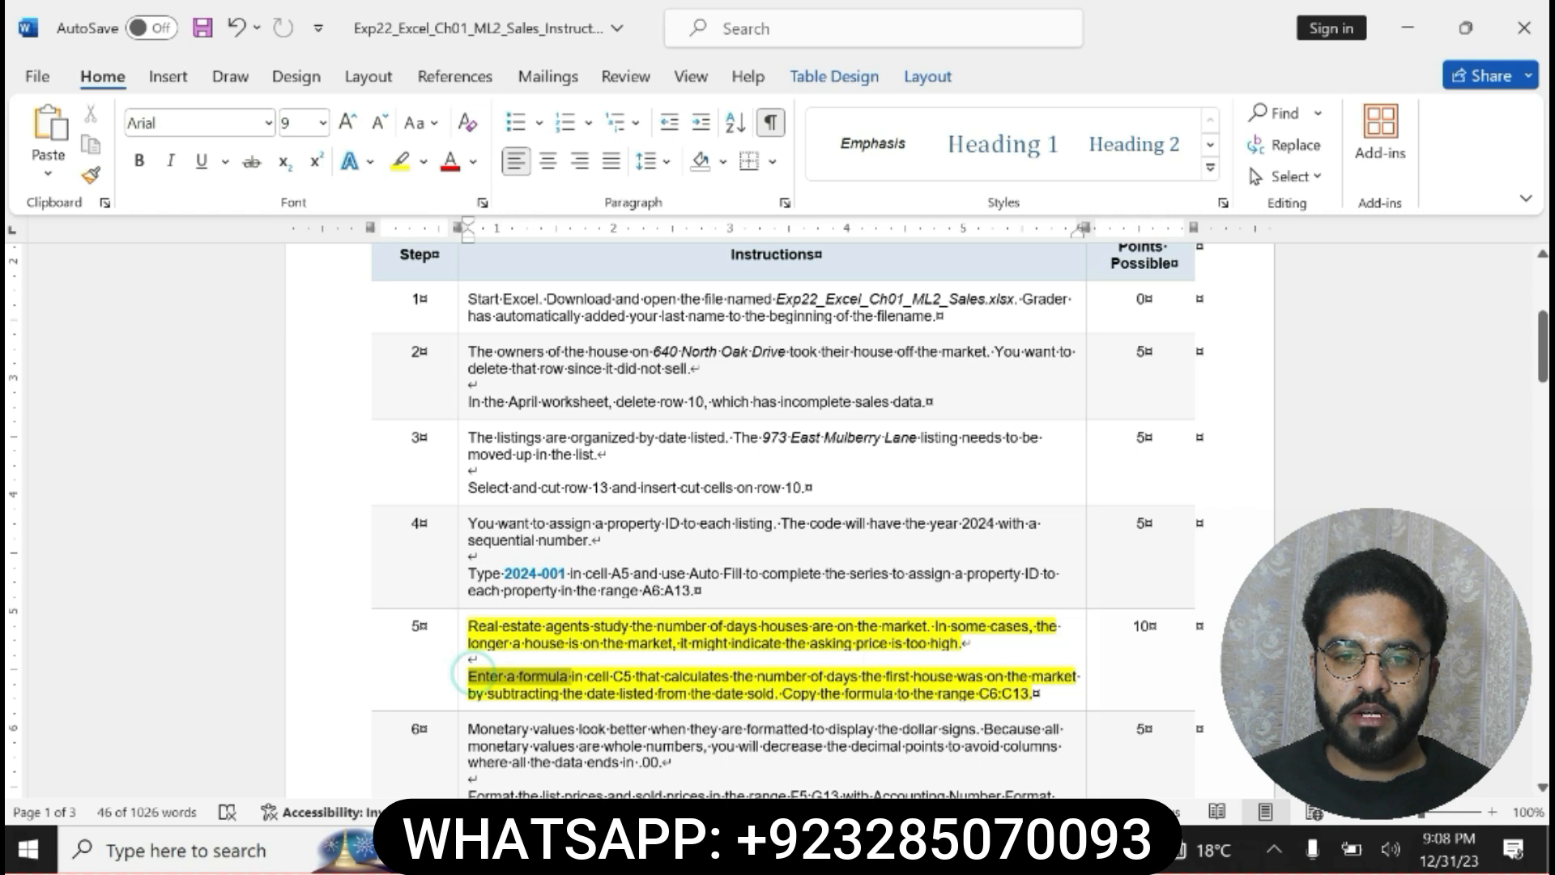
drag(571, 677, 733, 677)
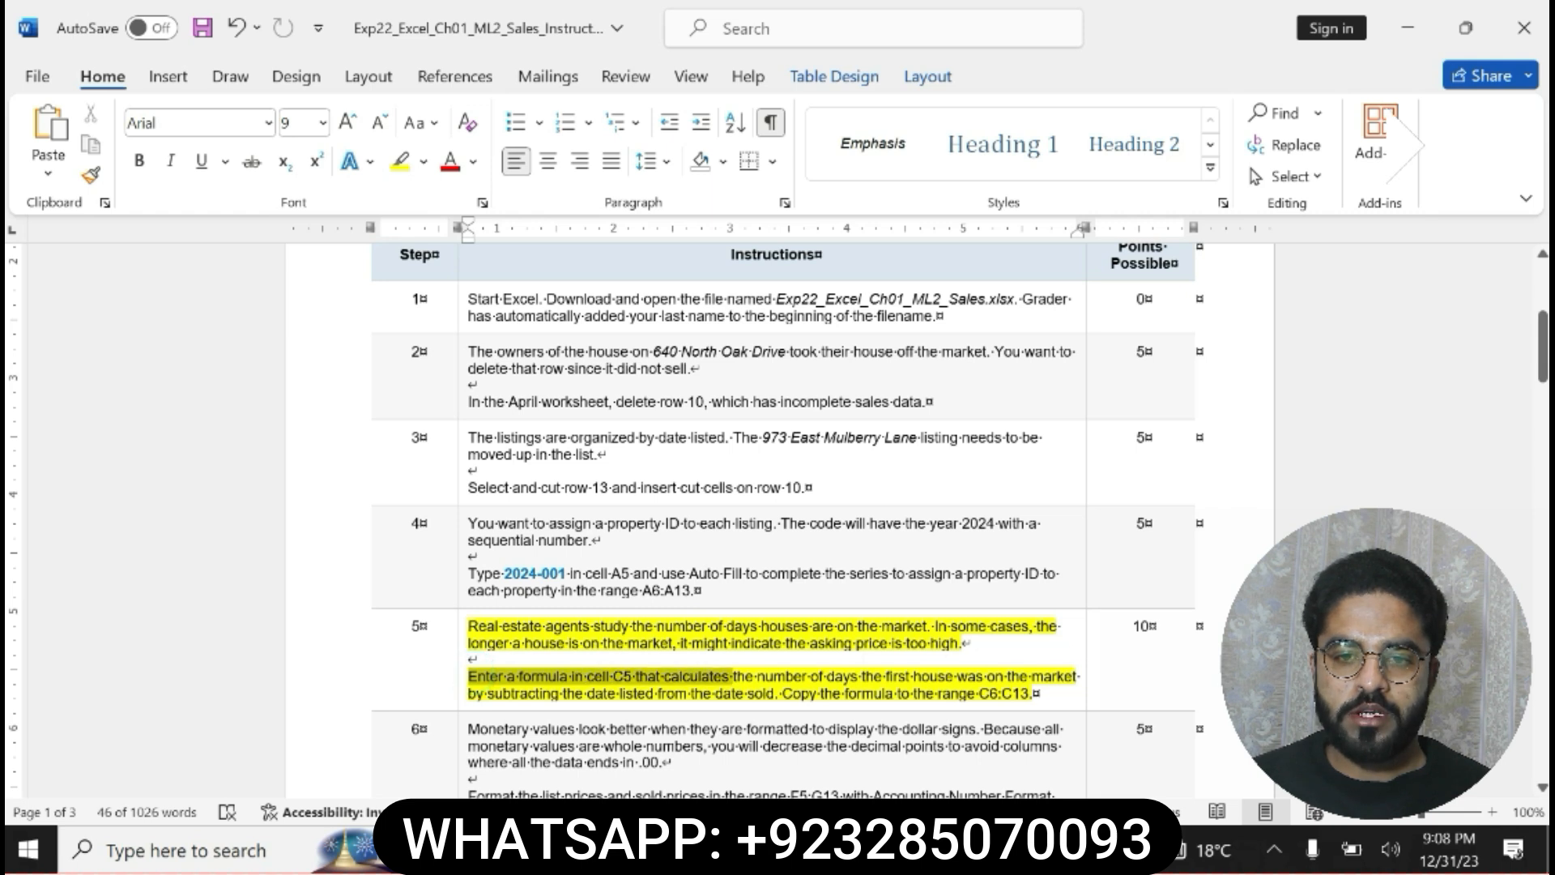
drag(476, 676, 1030, 693)
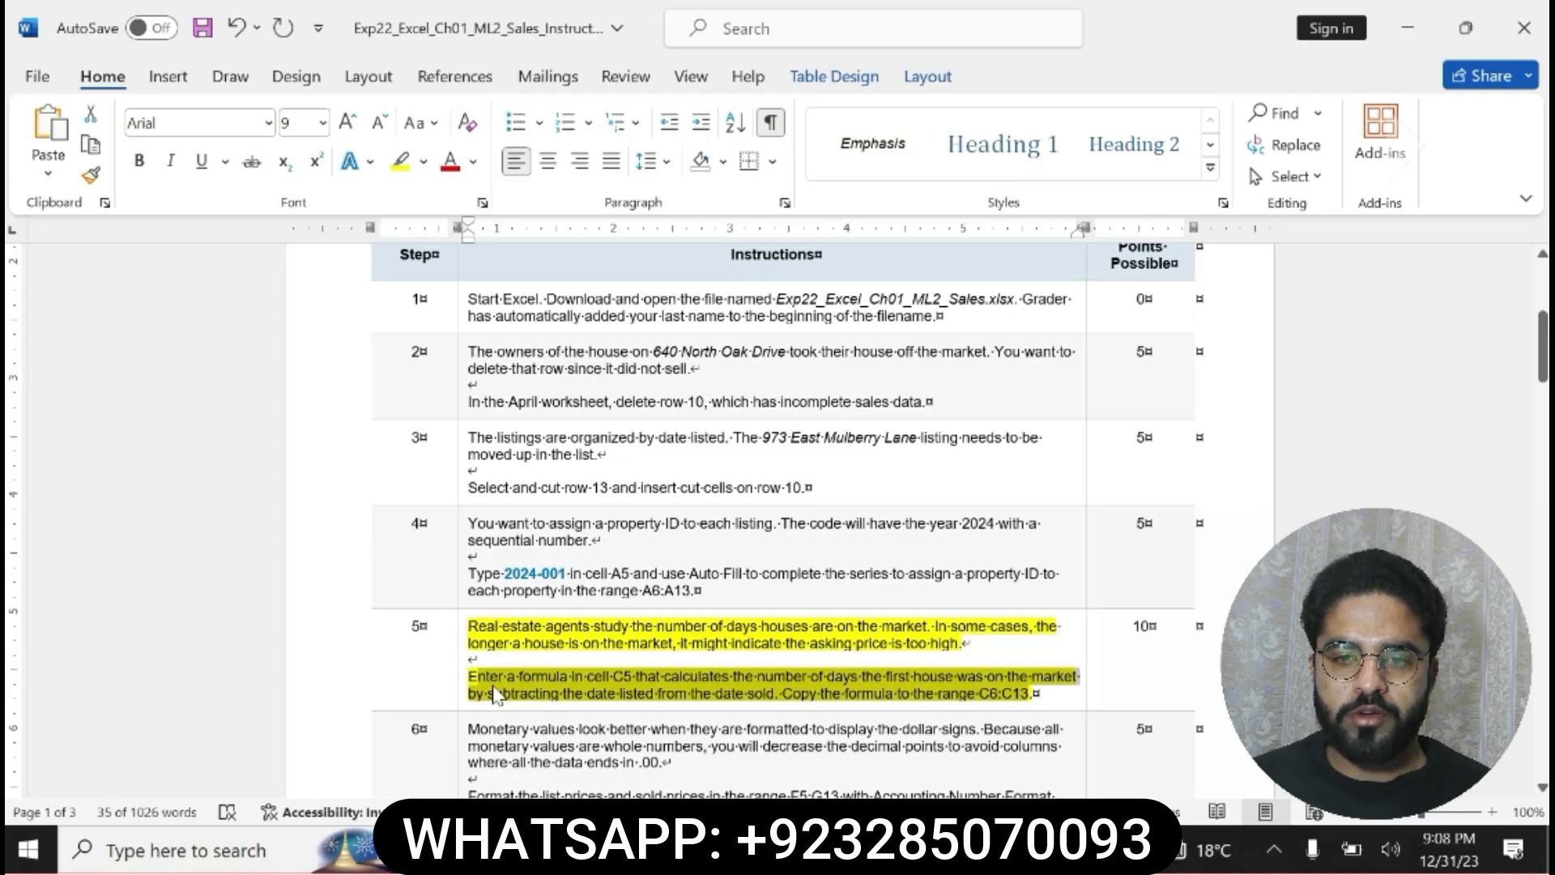
click(466, 675)
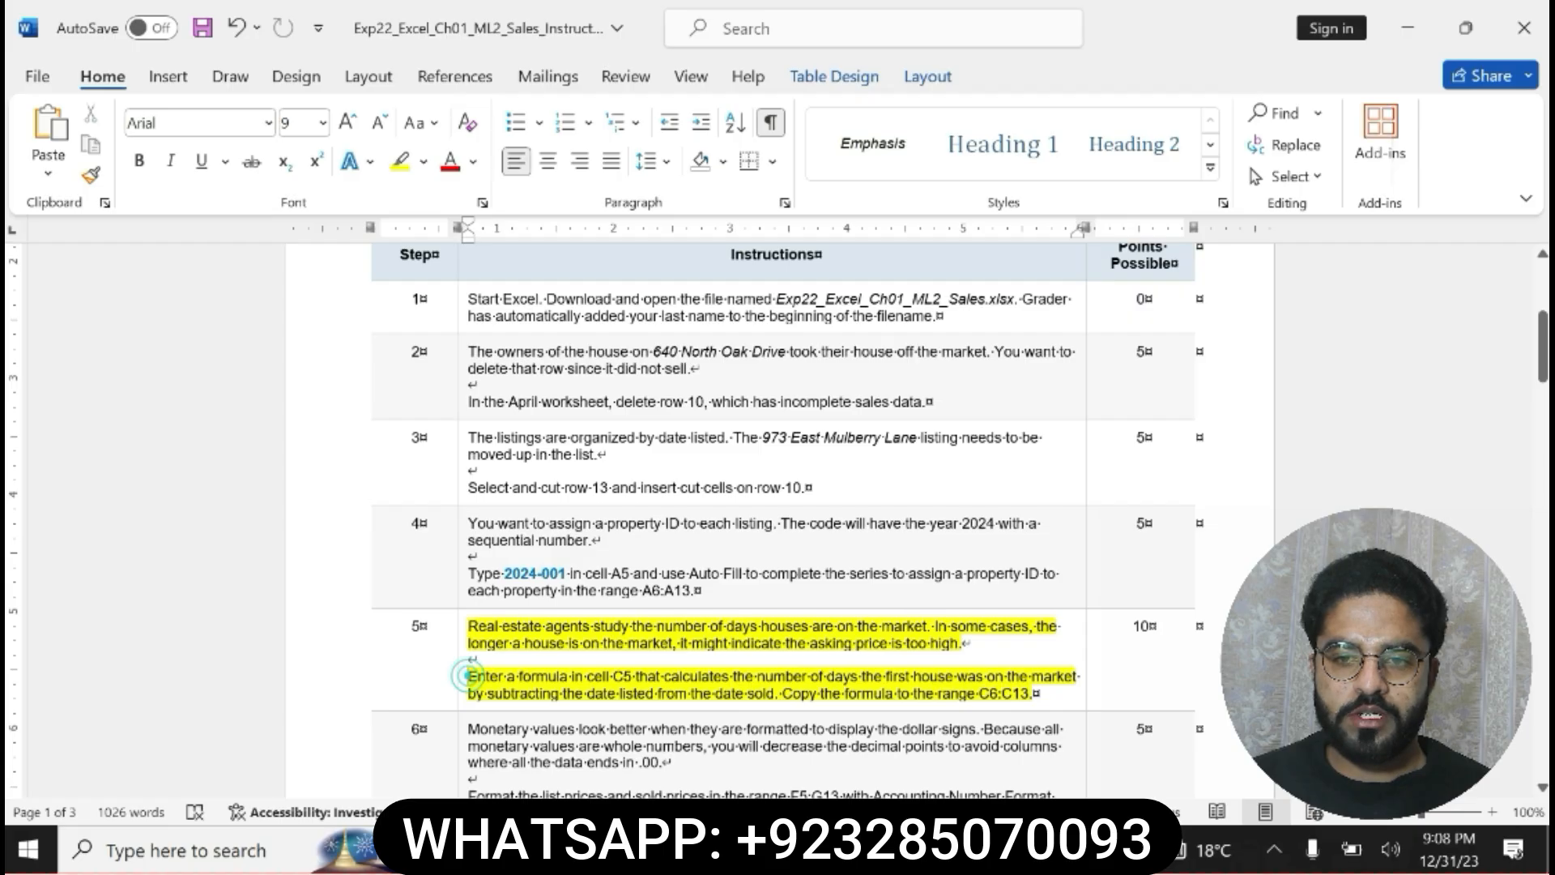
drag(467, 675, 1041, 695)
click(778, 704)
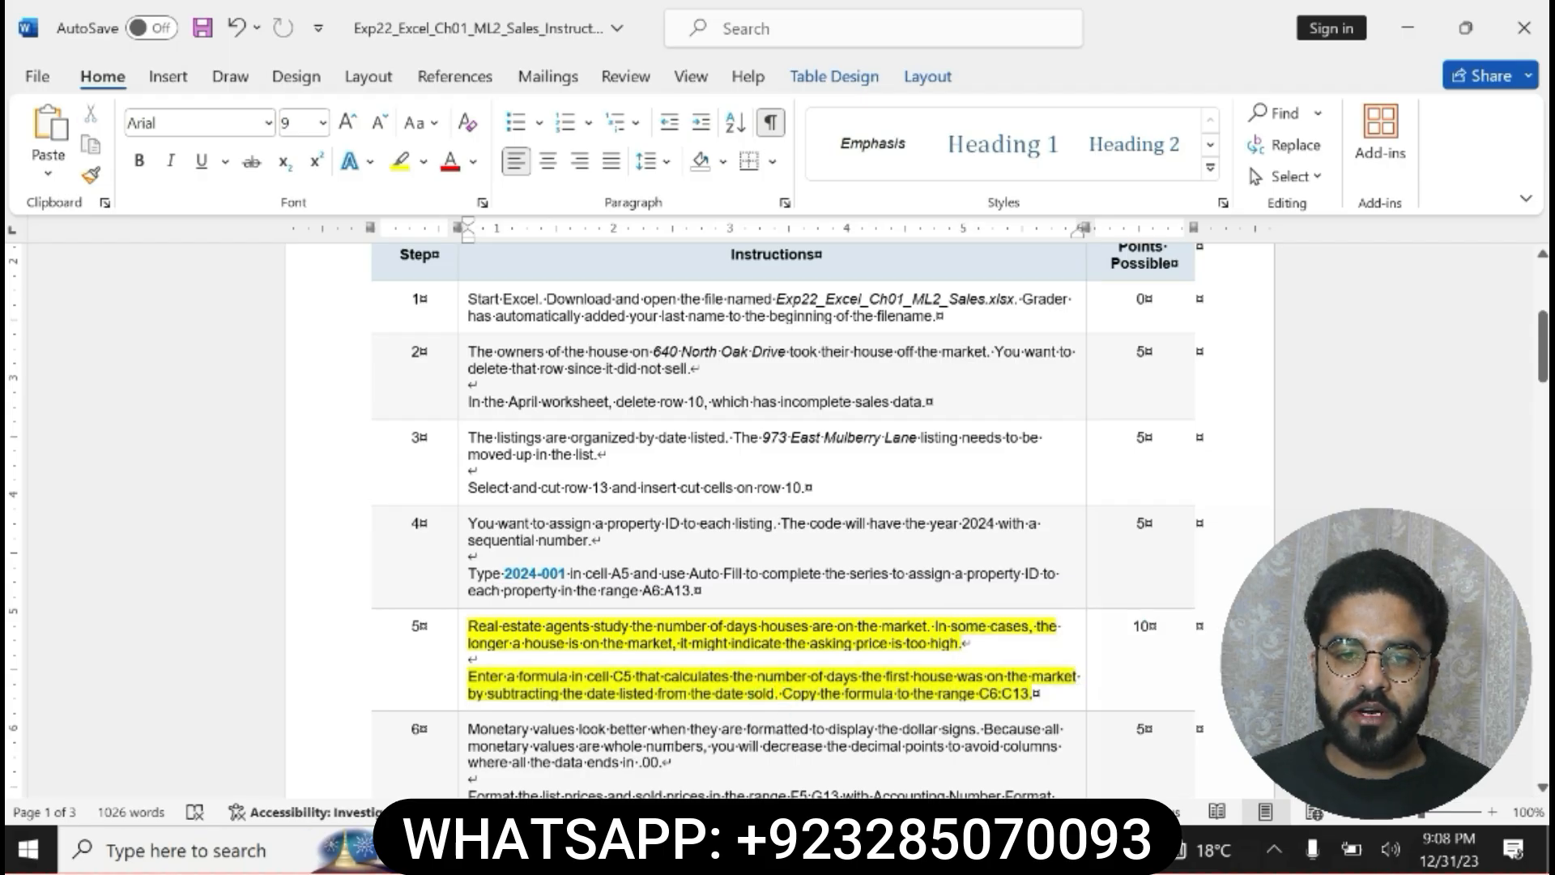
drag(774, 695, 563, 695)
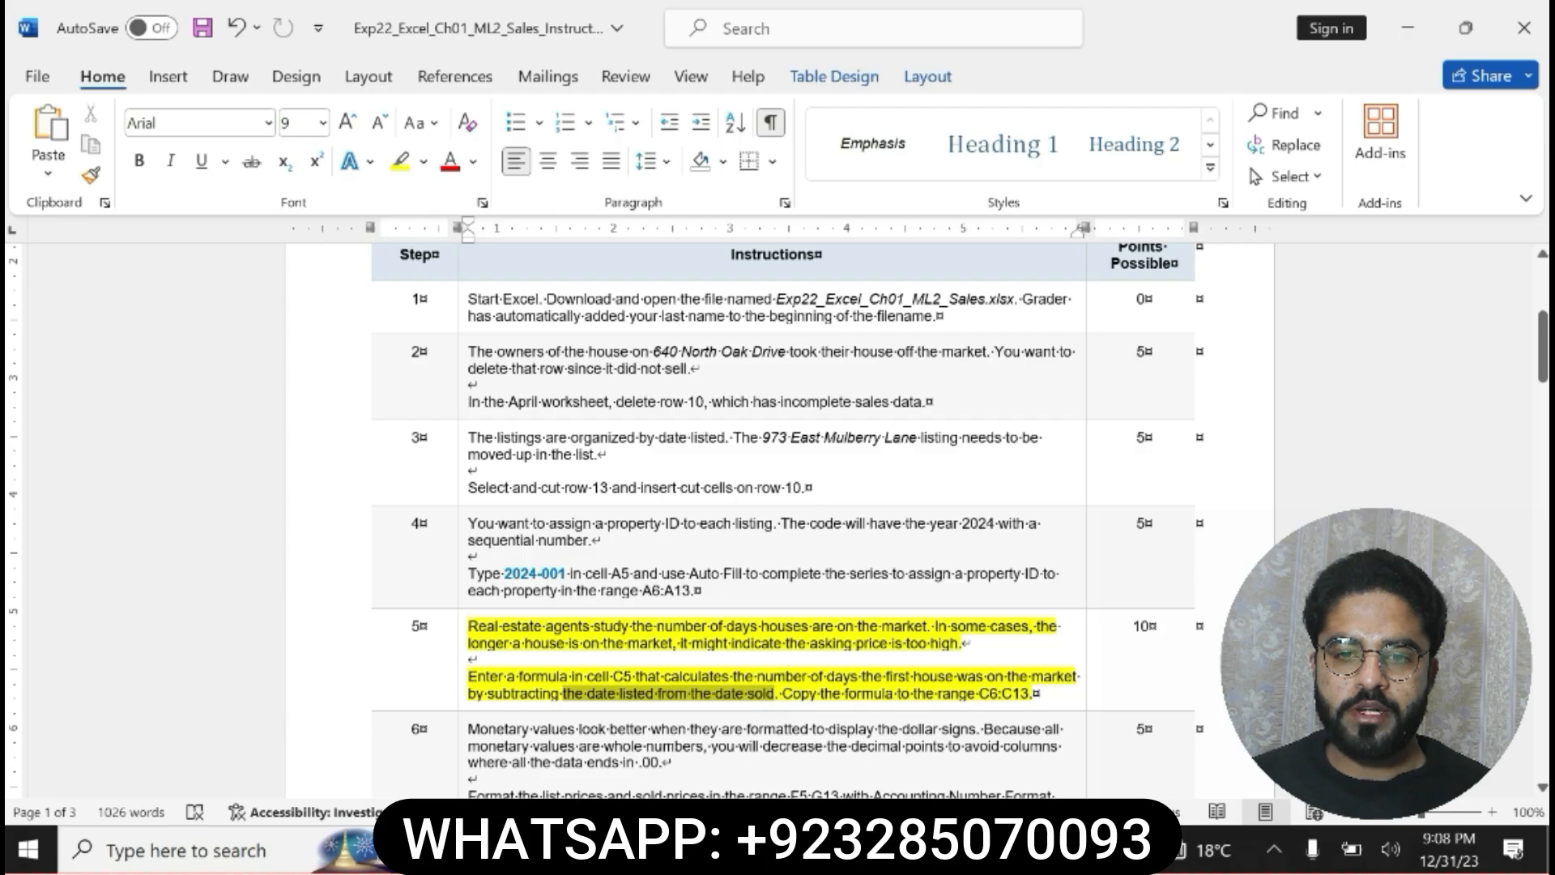
click(584, 650)
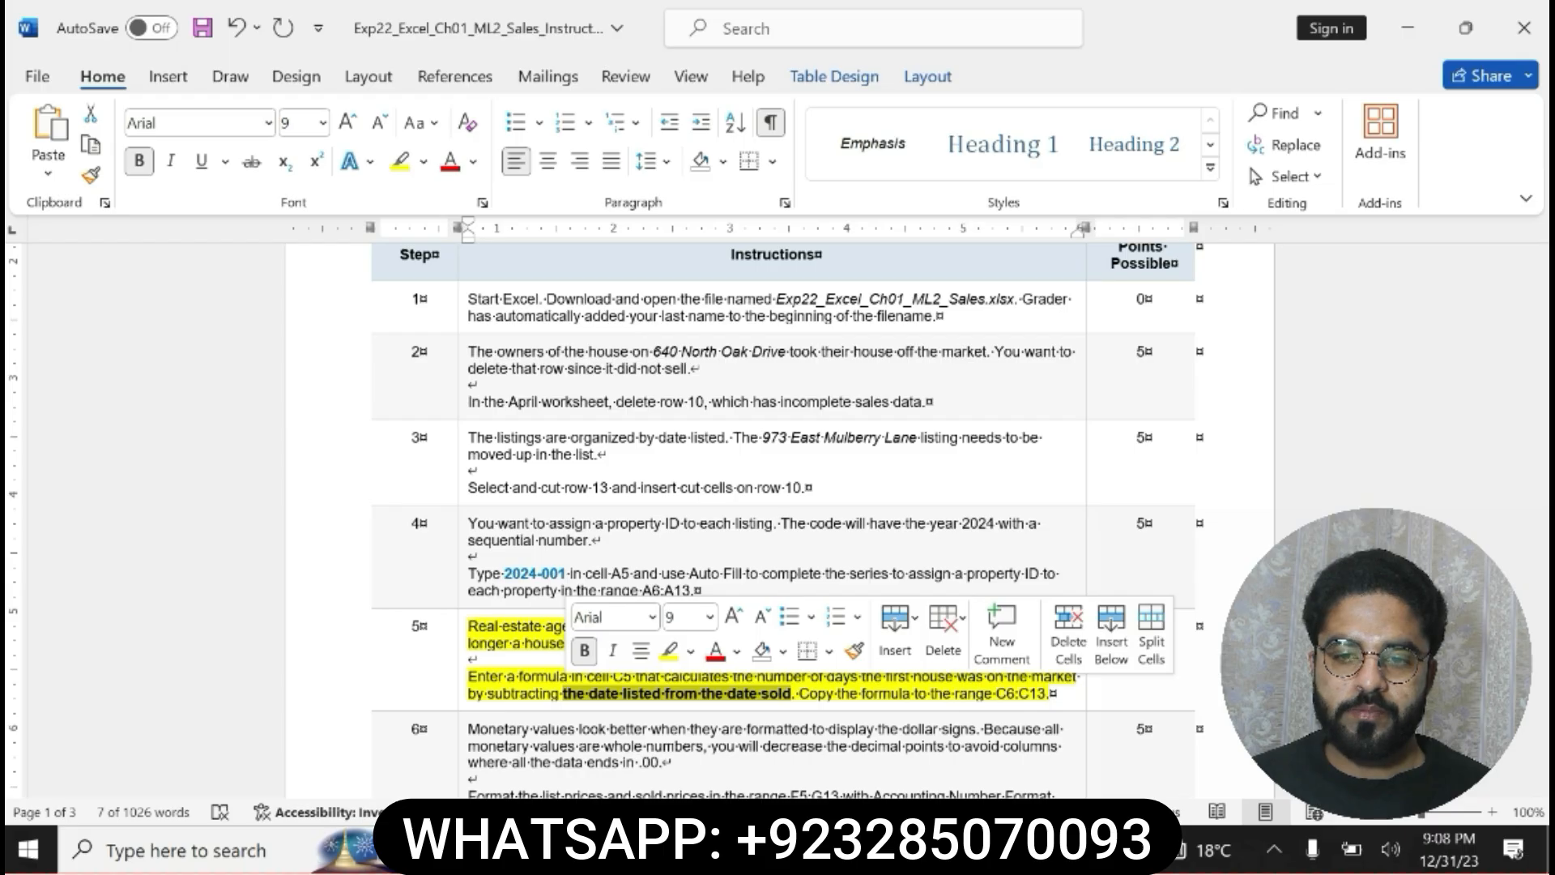
Switch to the Excel April worksheet and enter =E5-D5 in cell C5 to subtract the date listed from the date sold.
key(alt+Tab)
click(386, 414)
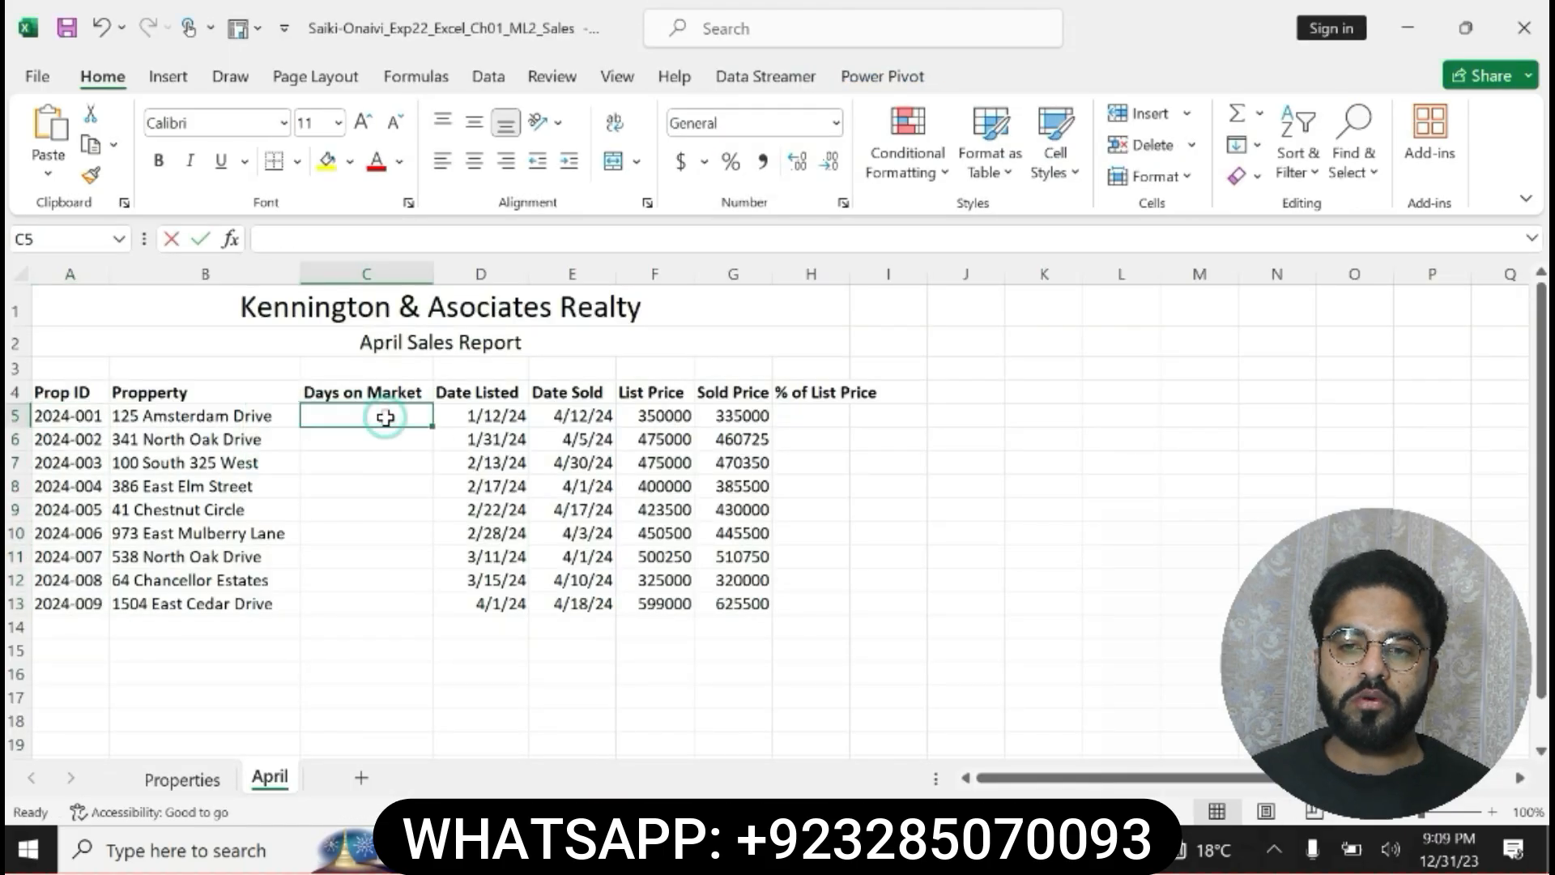
text(=)
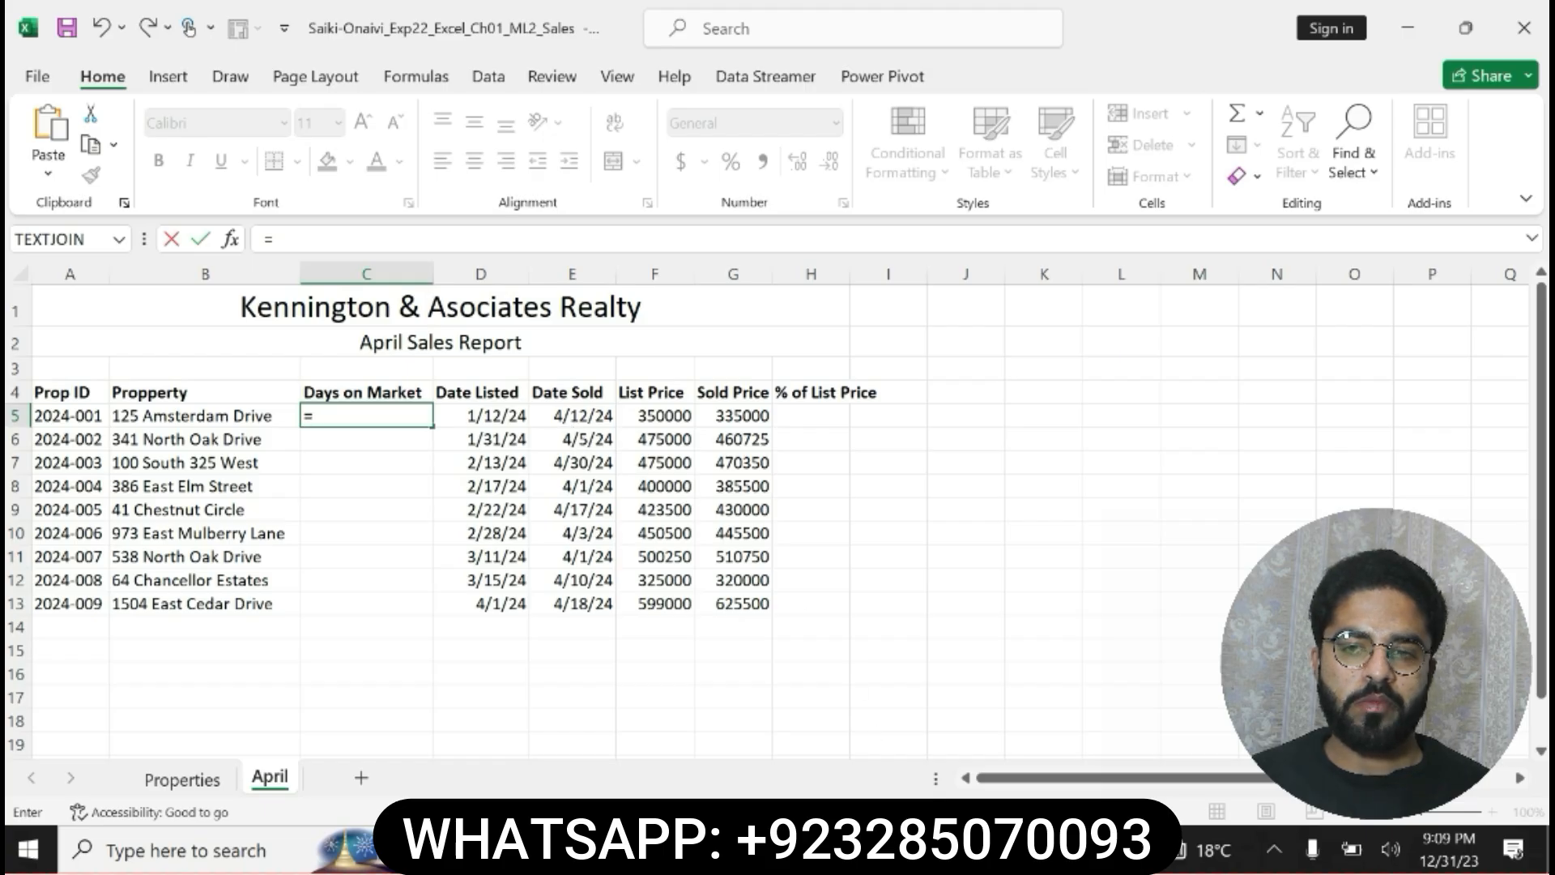
key(alt+Tab)
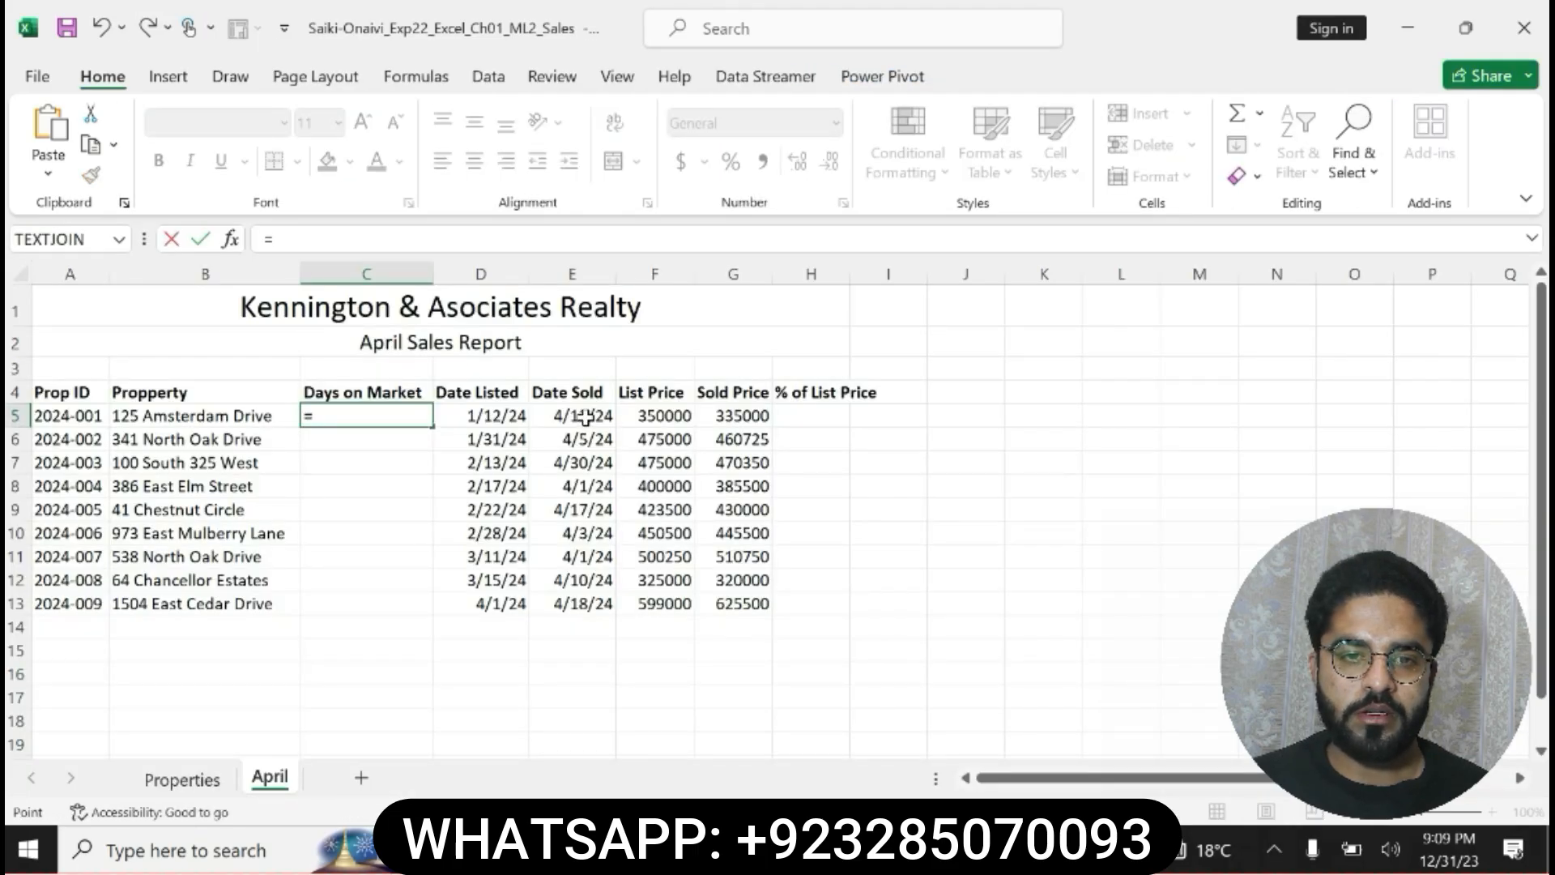
click(585, 416)
text(-)
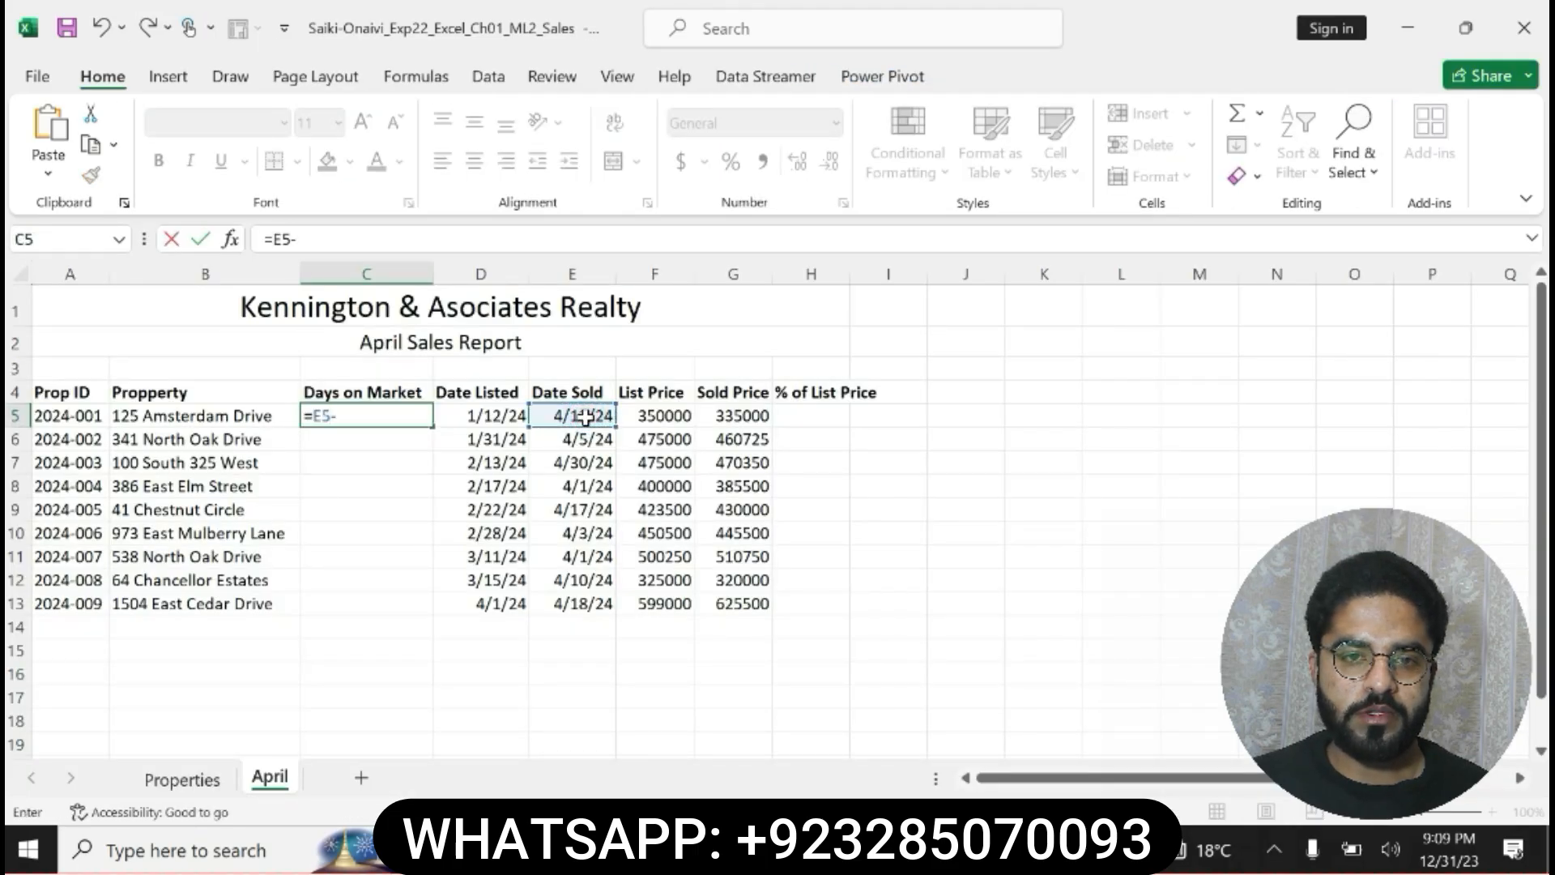
click(503, 420)
key(Return)
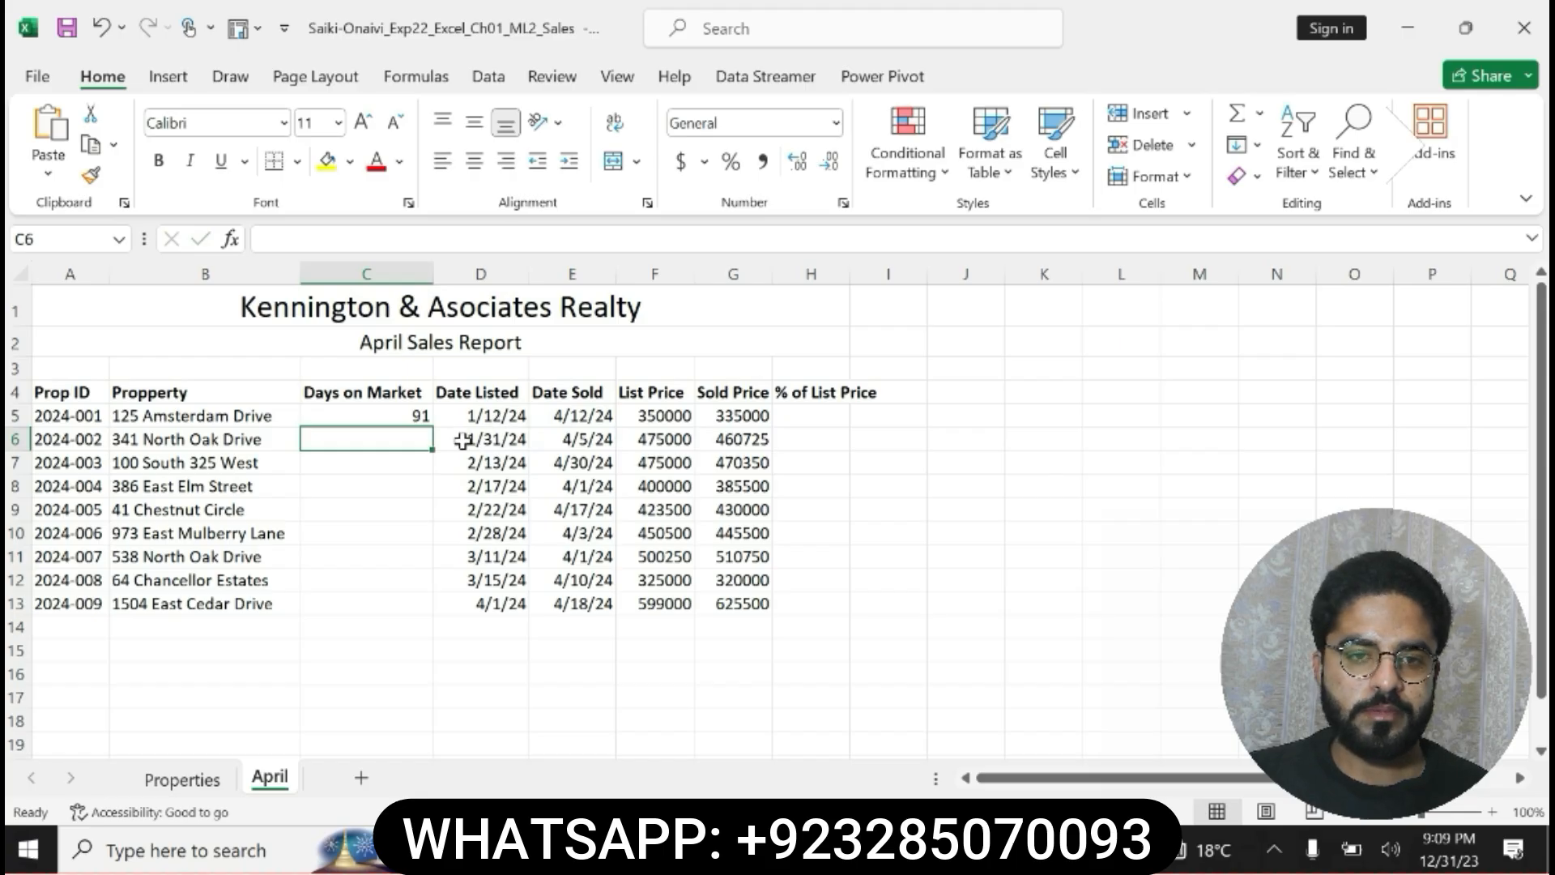
Check the step 5 copy instruction in Word and fill the C5 formula down to C6:C13 in the Excel April worksheet.
click(379, 414)
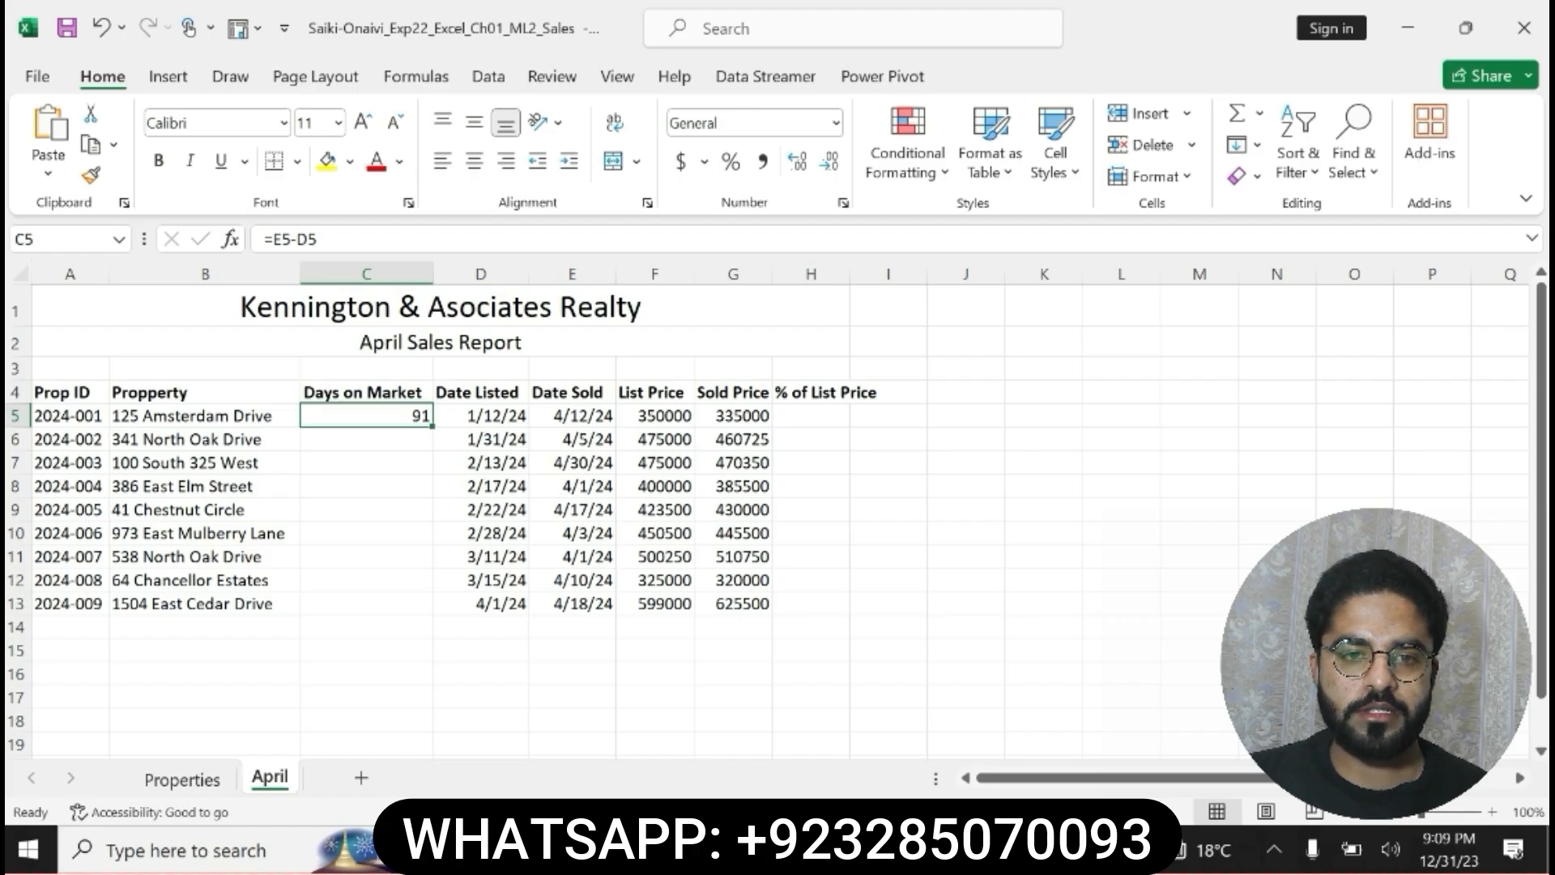
key(alt+Tab)
click(802, 694)
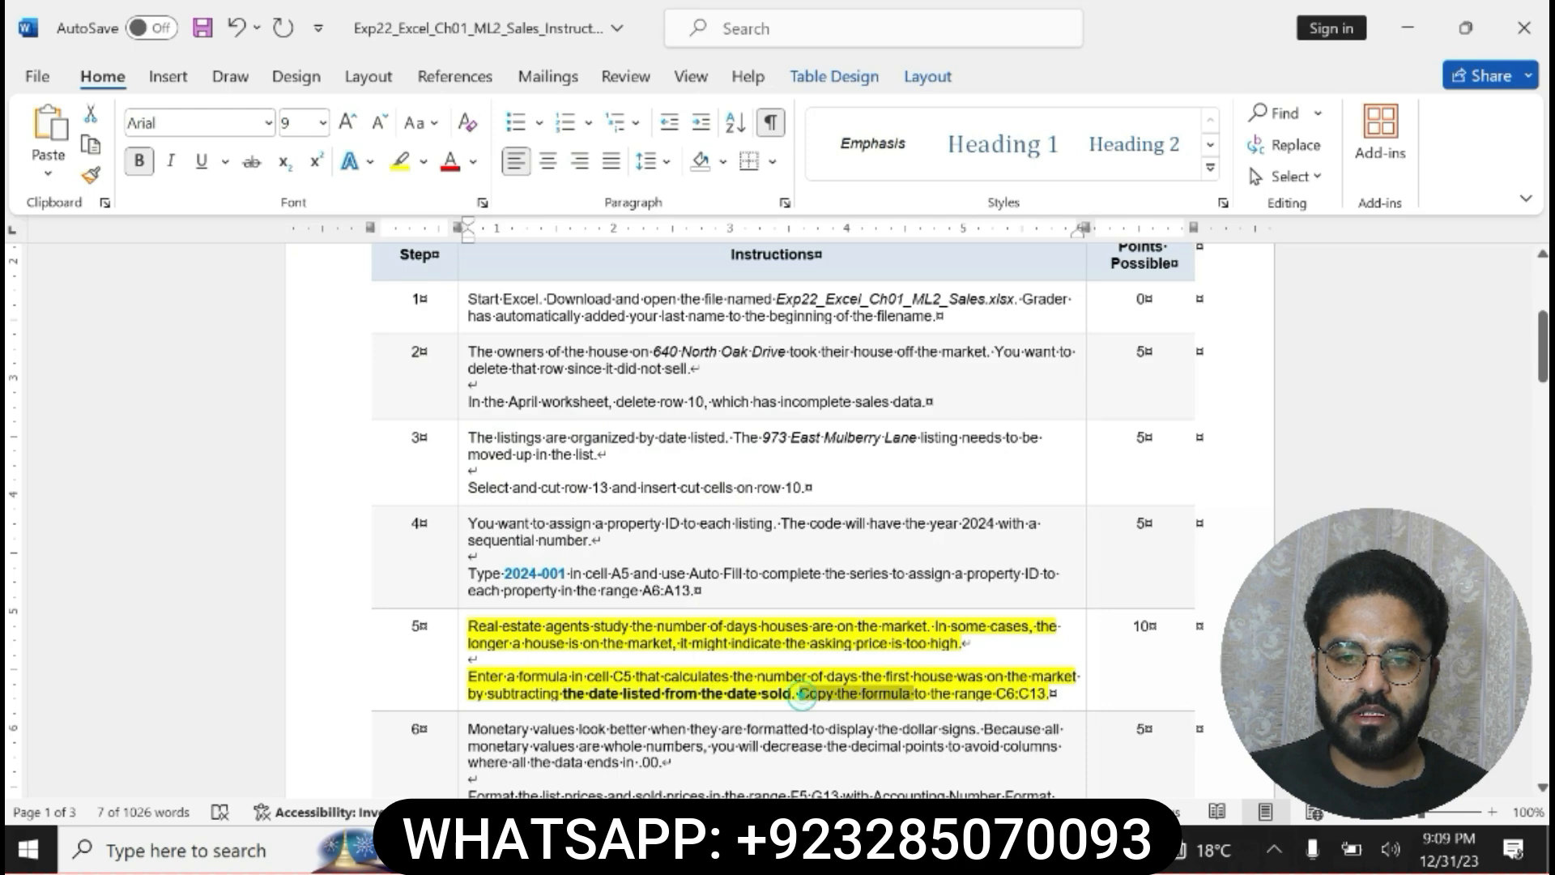
drag(914, 694, 1050, 694)
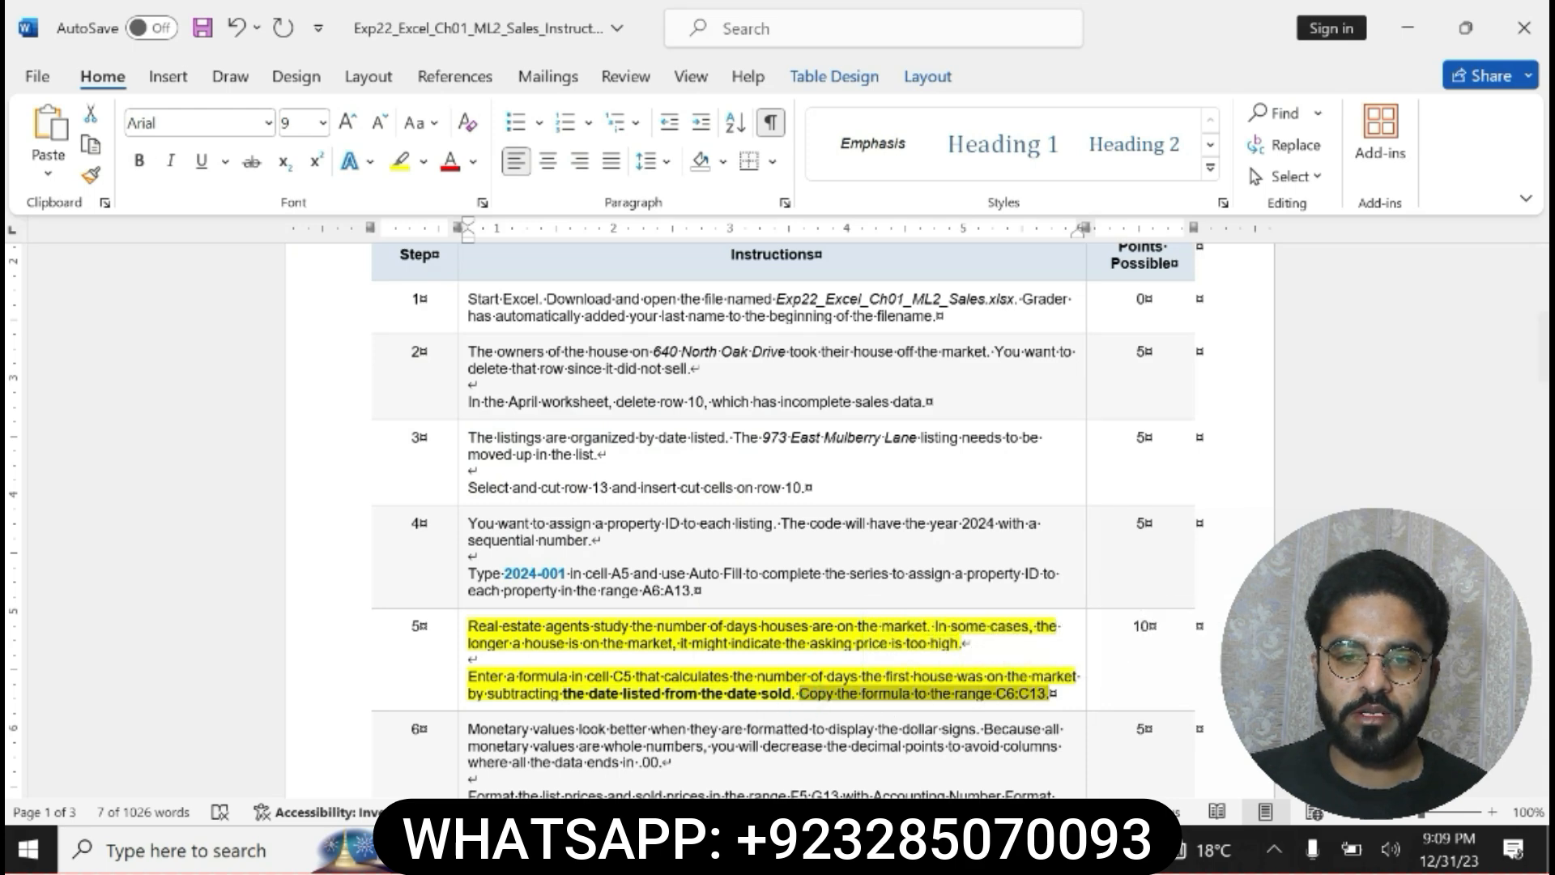
key(alt+Tab)
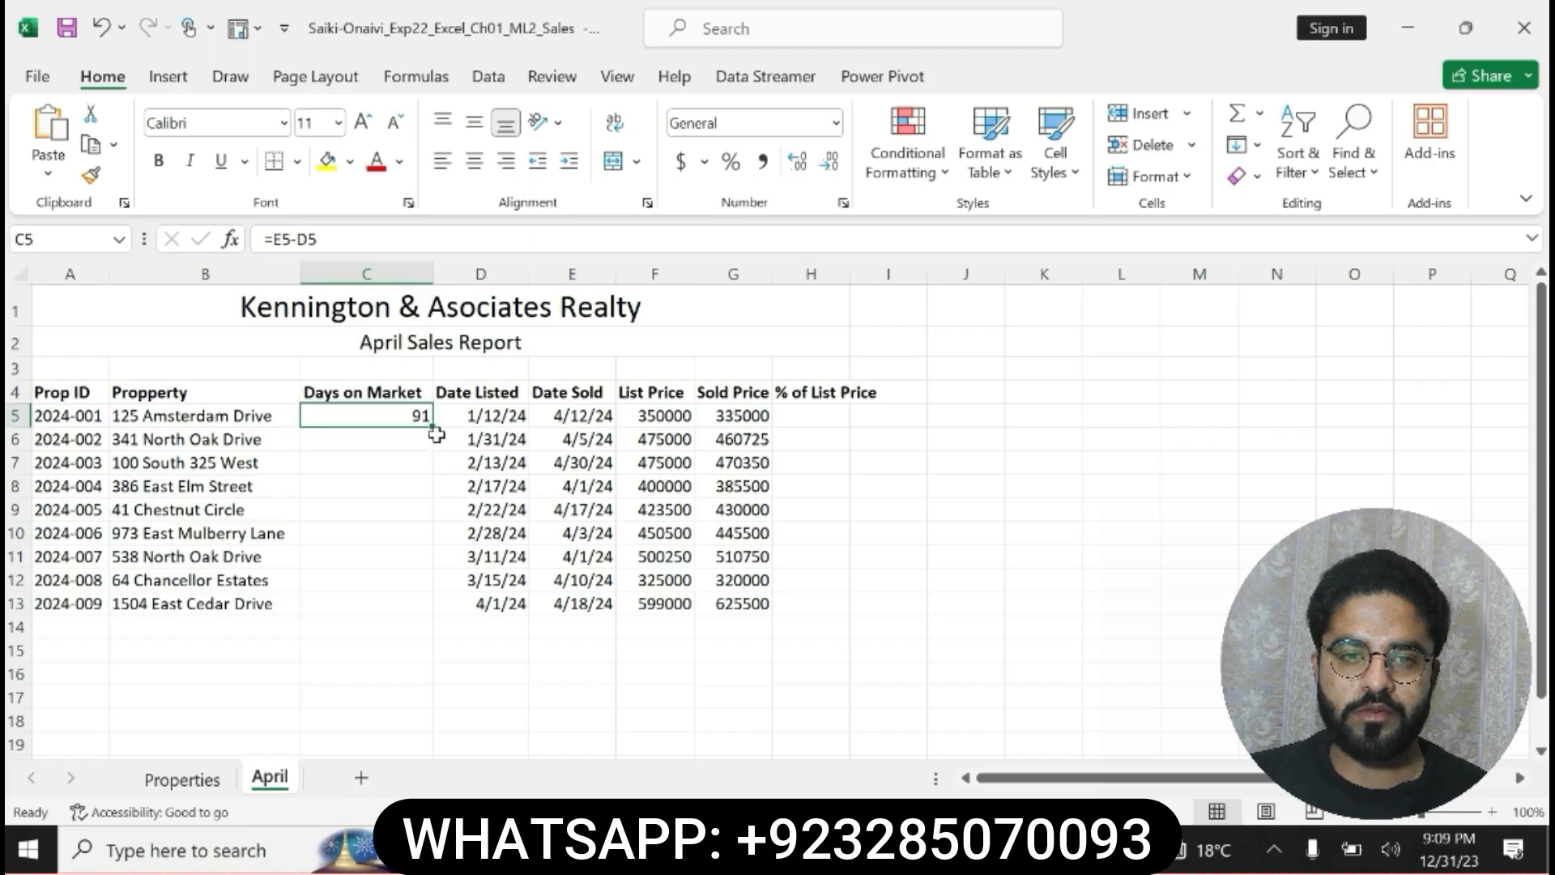
drag(433, 426, 439, 612)
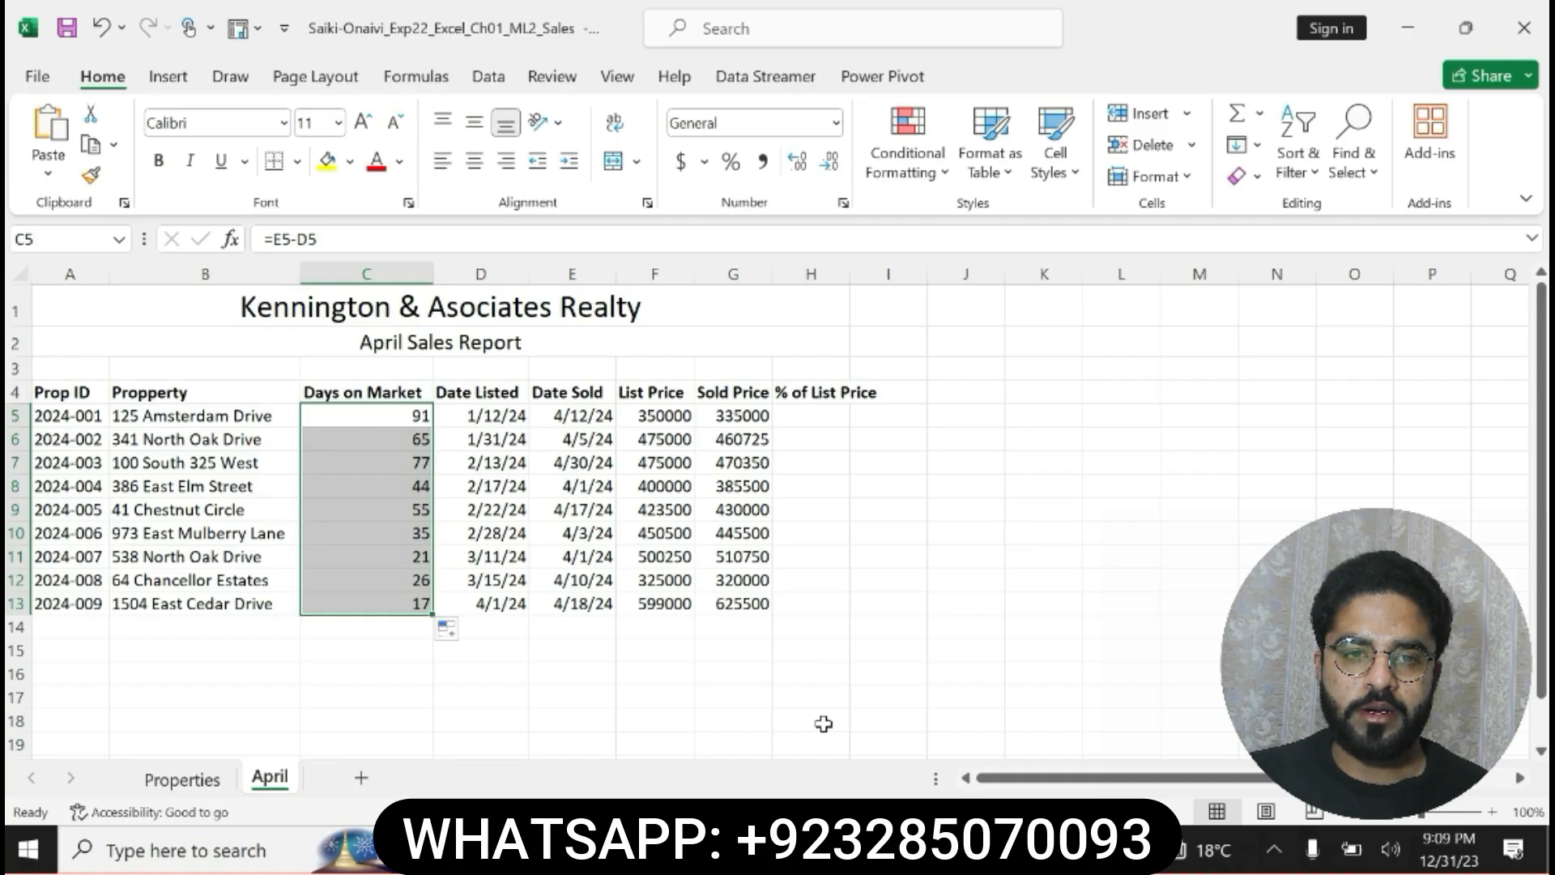
Return to the Word instructions and undo the bold and yellow highlight on the step 5 instruction.
key(alt+Tab)
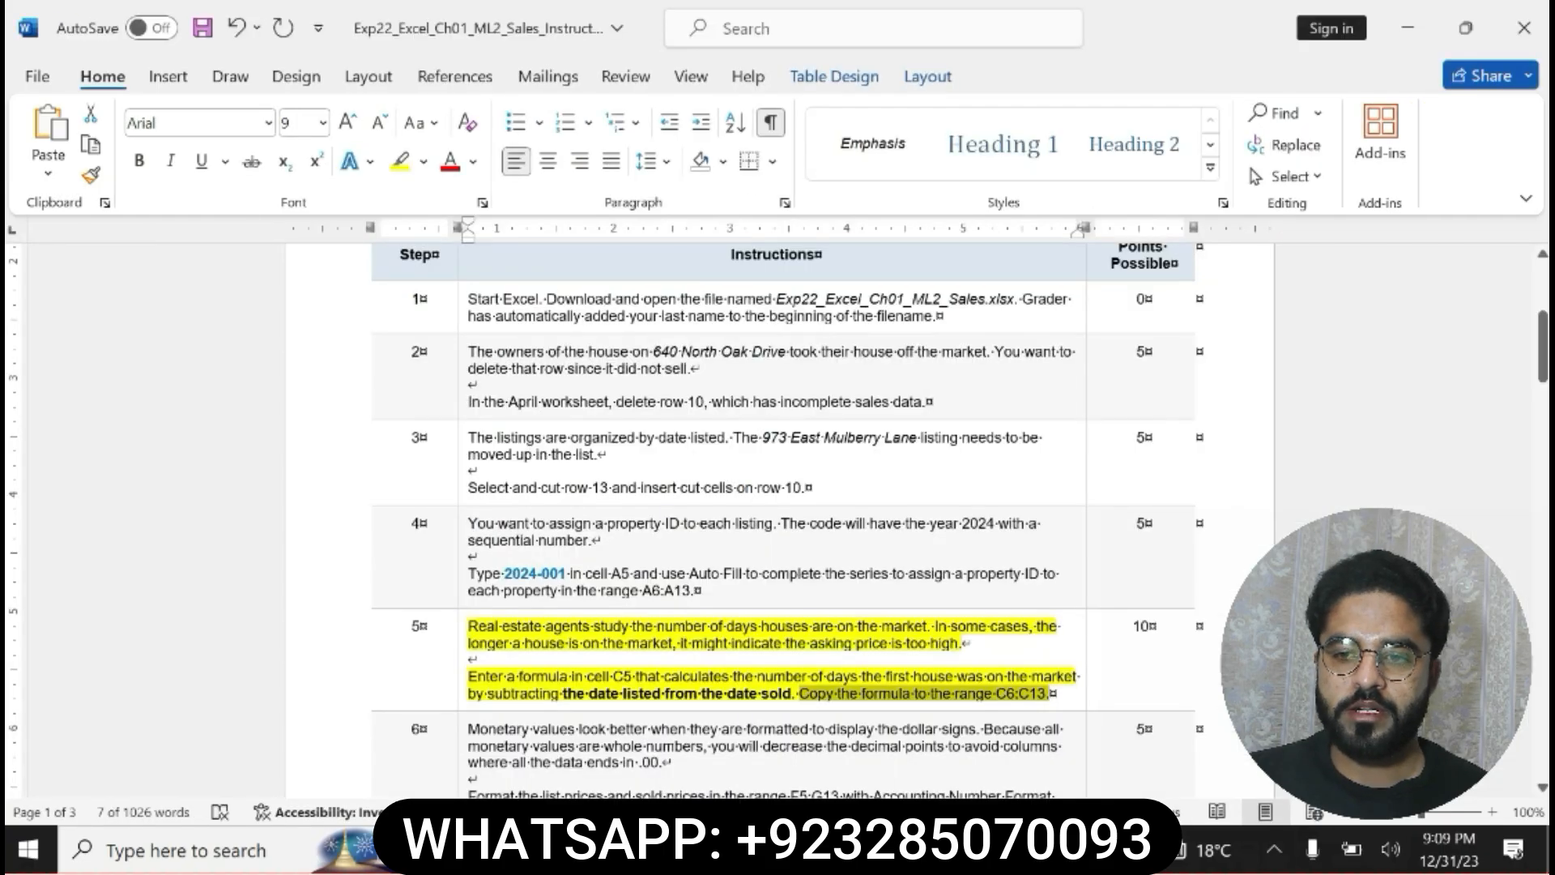
key(ctrl+z)
key(ctrl+z)
key(ctrl+z)
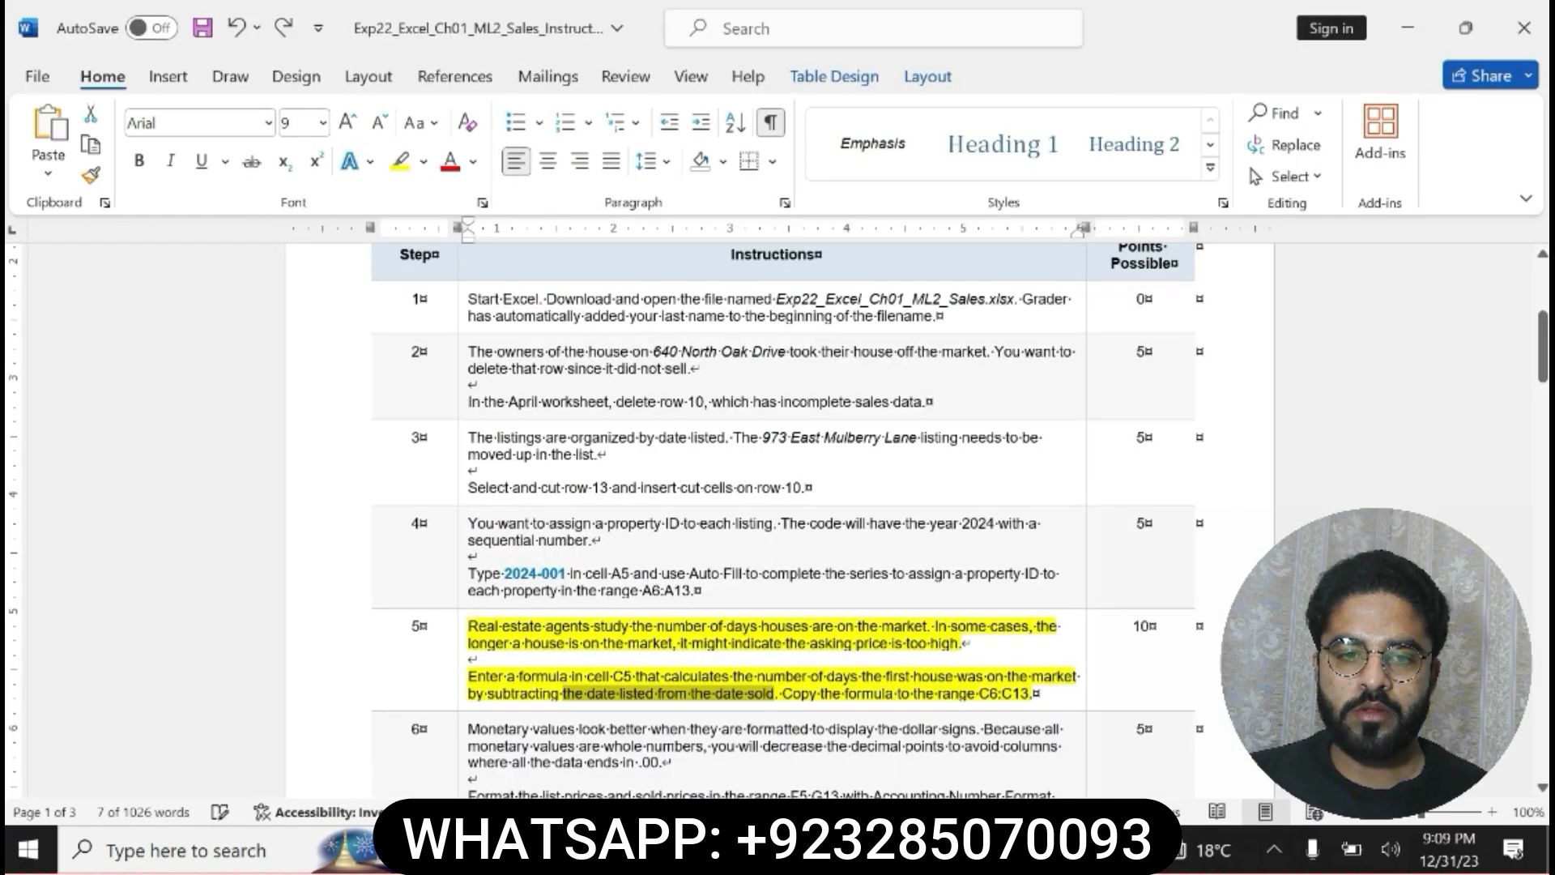
Highlight the whole step 6 instruction about monetary values in yellow.
drag(1545, 354, 1544, 370)
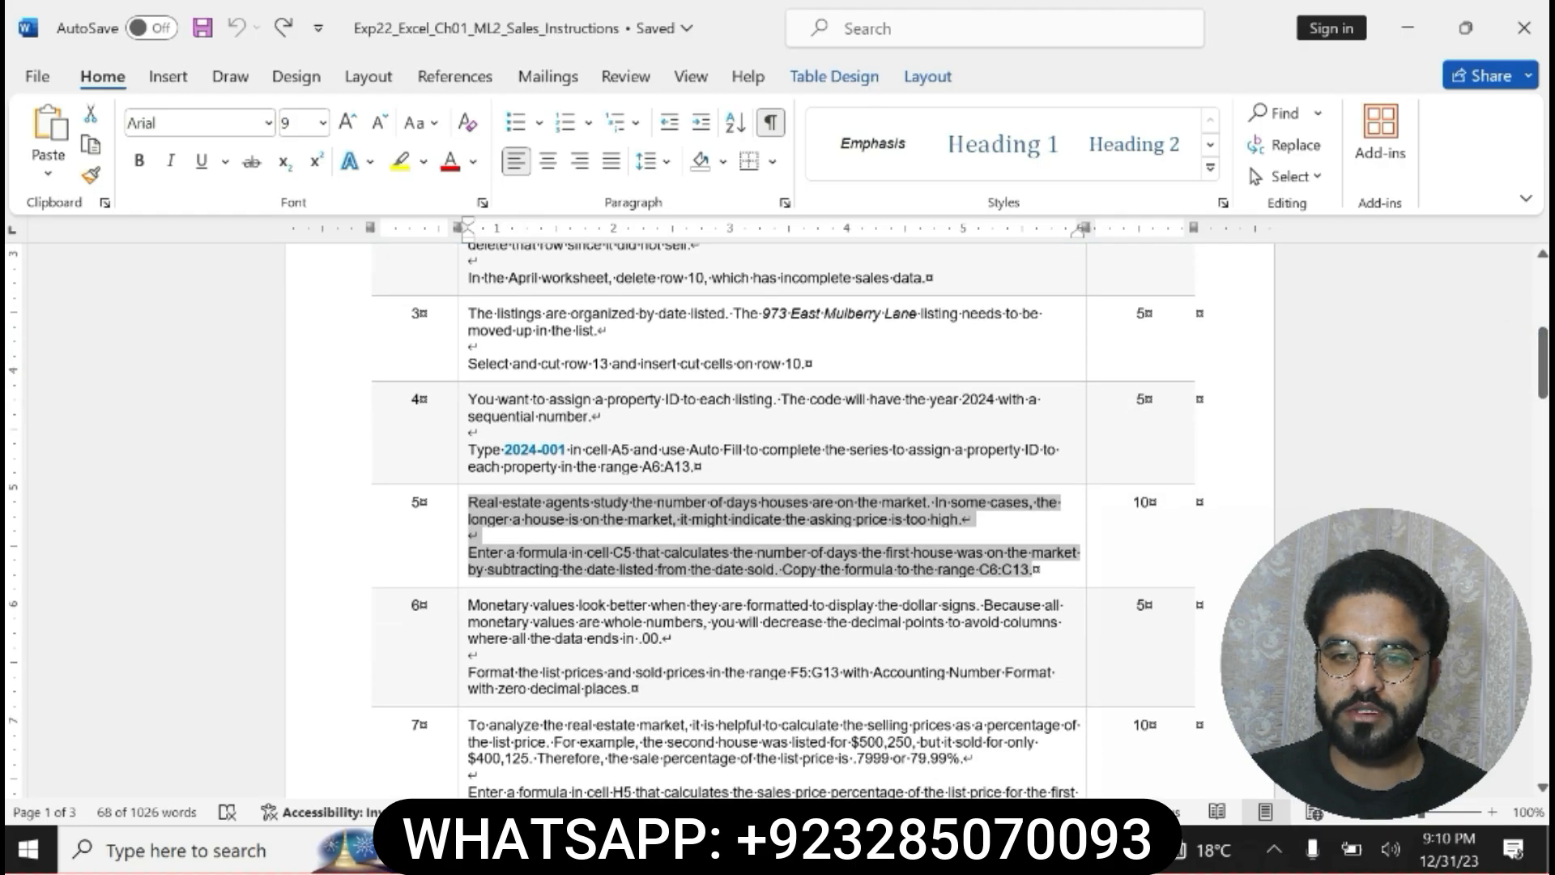
drag(468, 604, 648, 689)
click(737, 648)
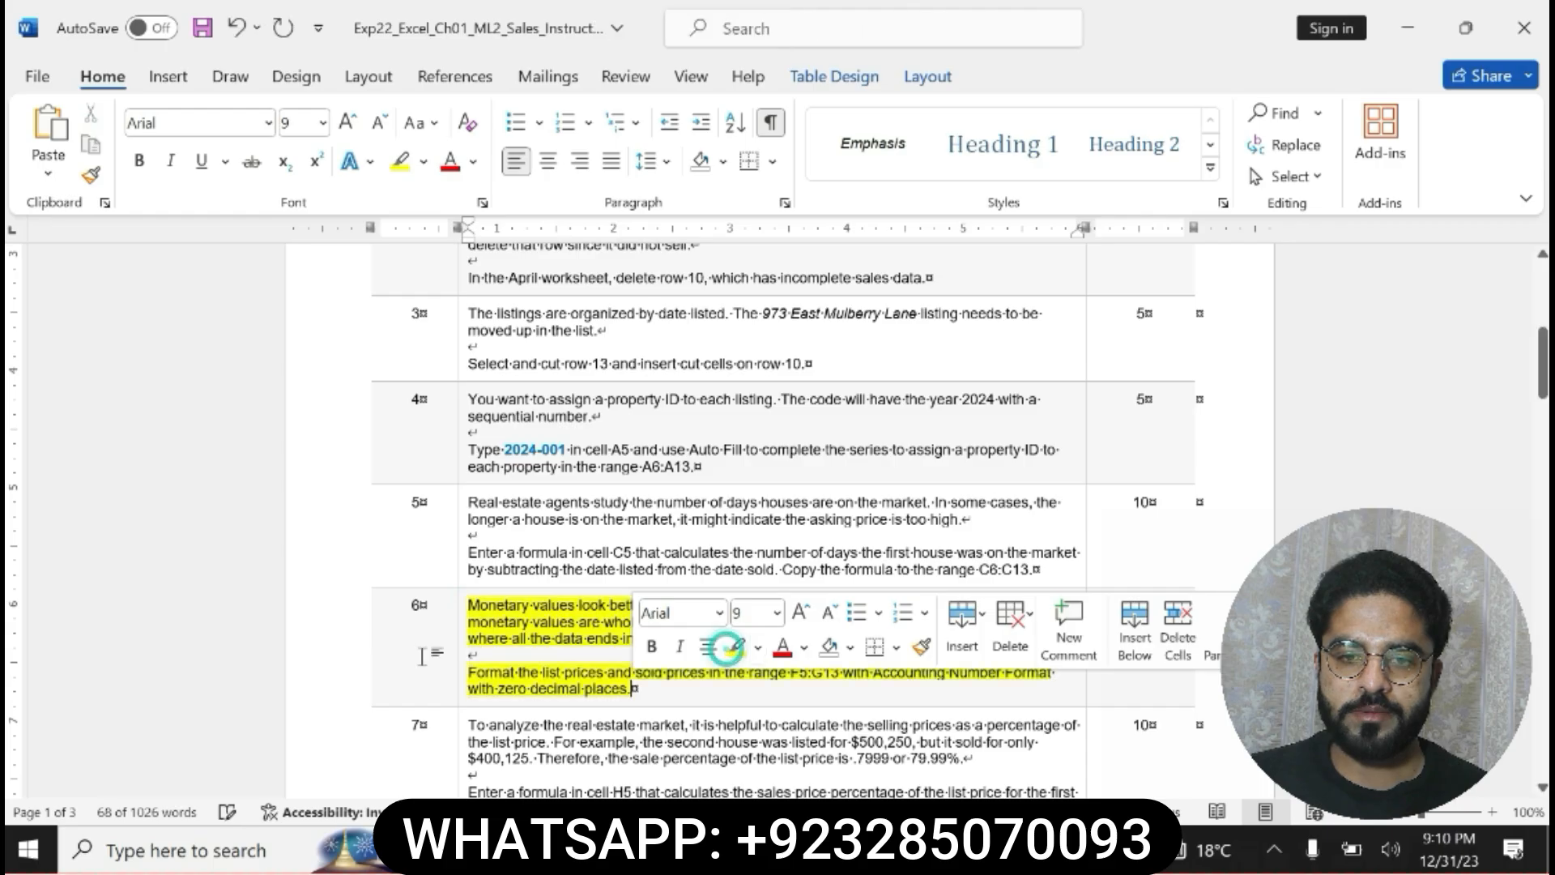
Review and bold the step 6 sentence about formatting list prices and sold prices in F5:G13 with Accounting Number Format.
drag(469, 673, 706, 672)
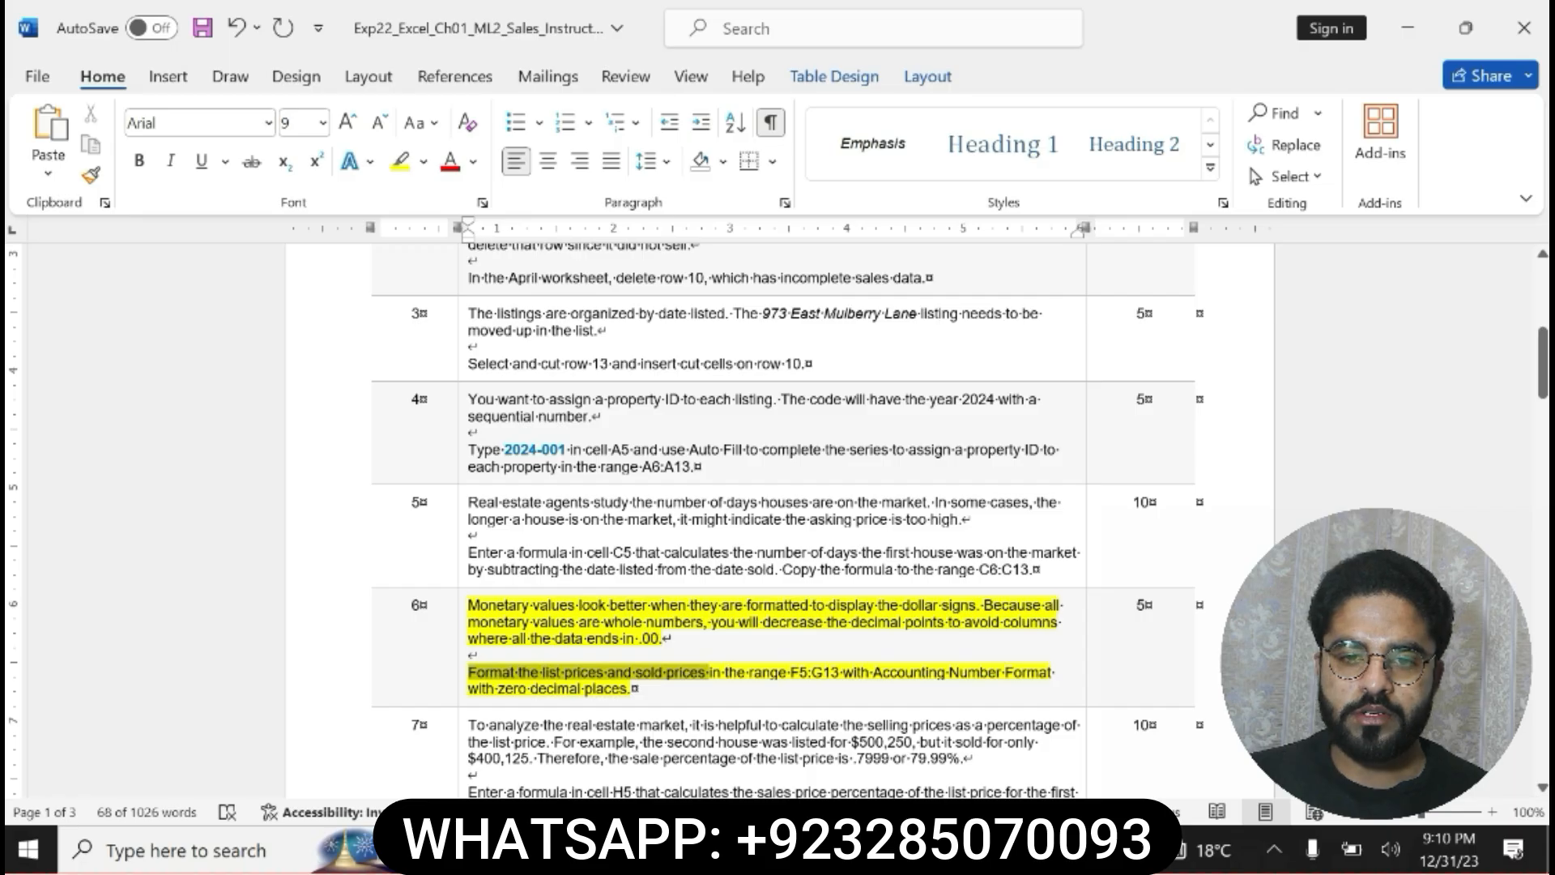
drag(709, 676, 872, 676)
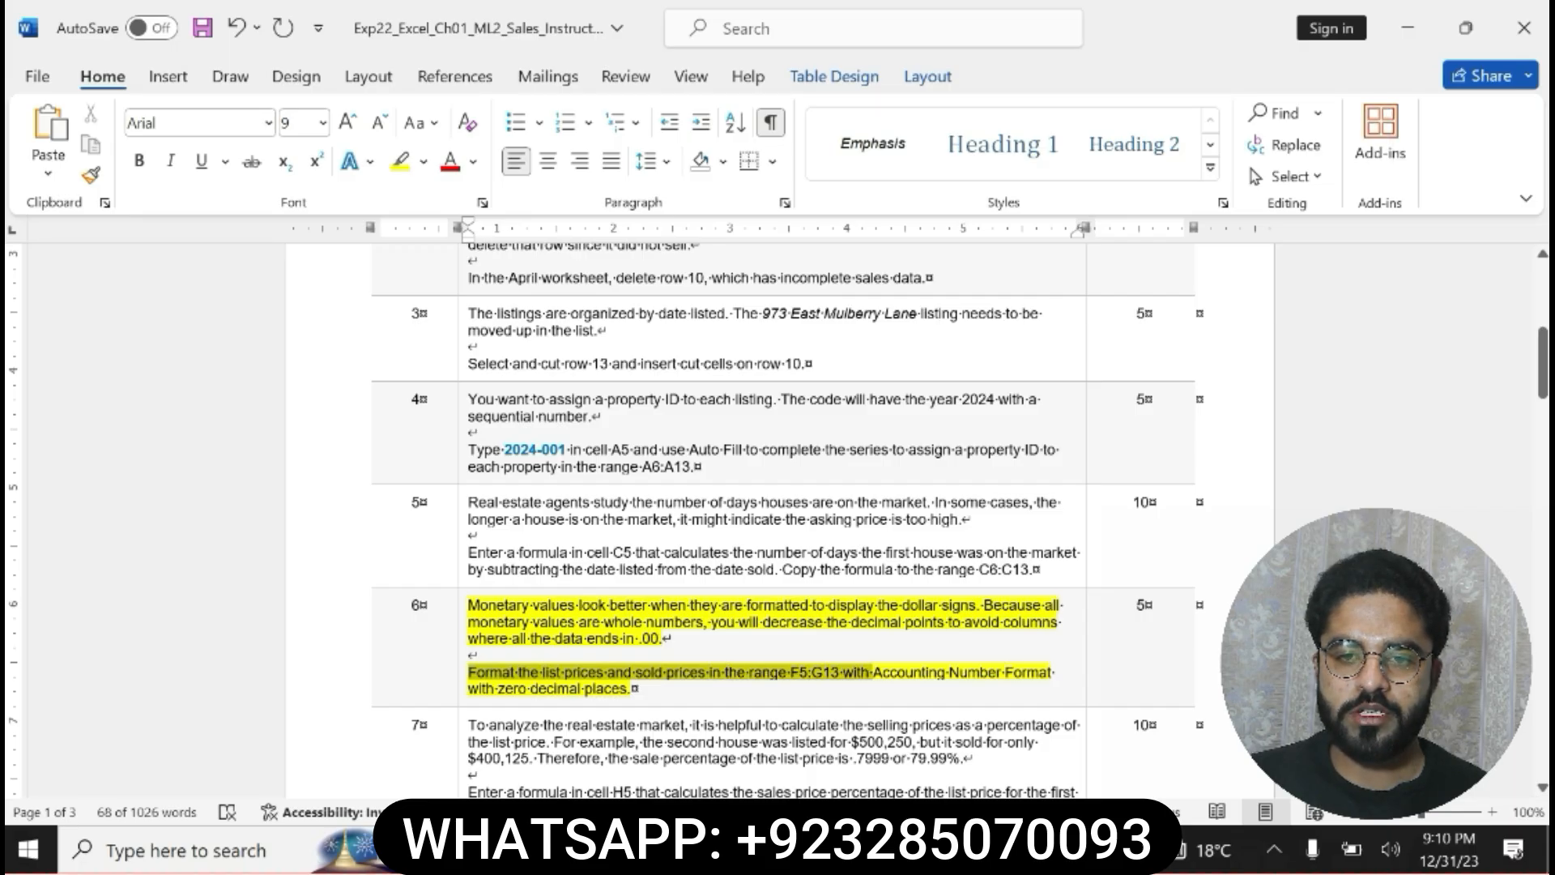
drag(873, 677, 1053, 677)
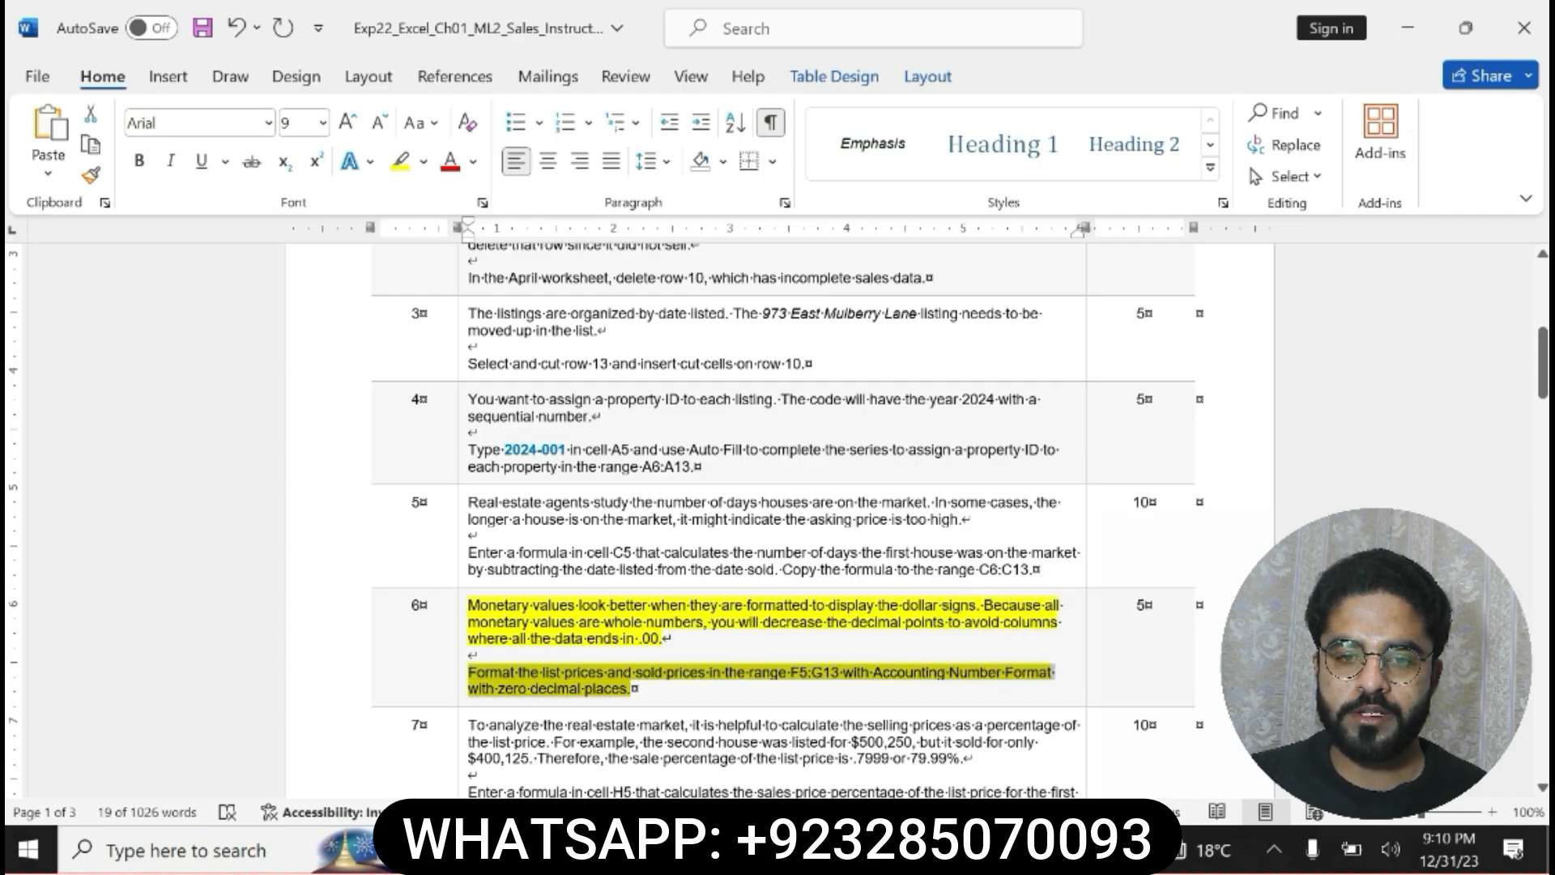
click(139, 161)
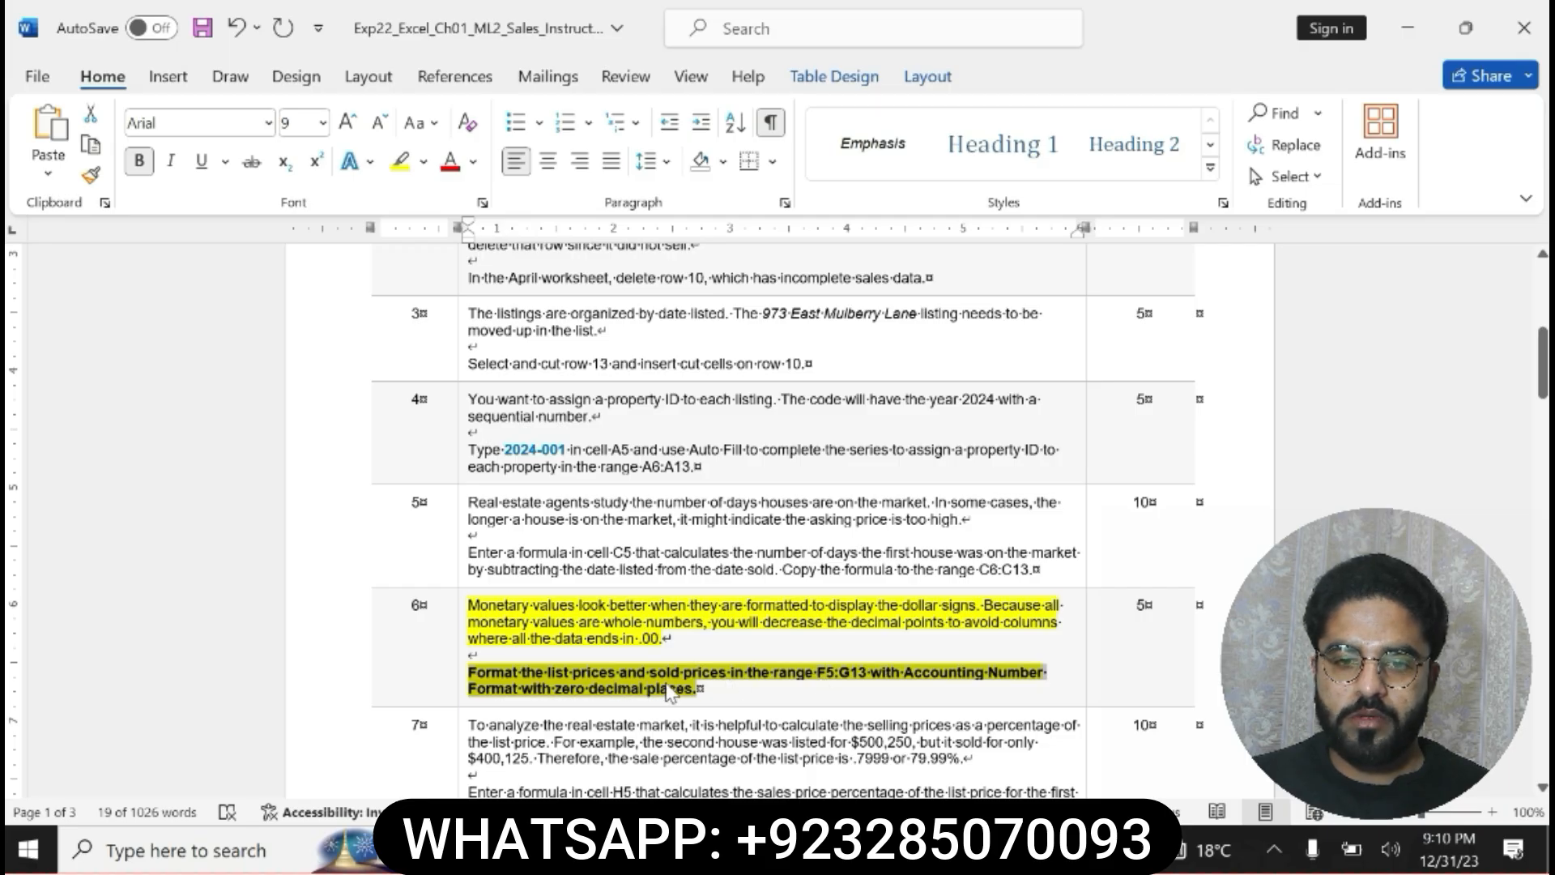
click(818, 685)
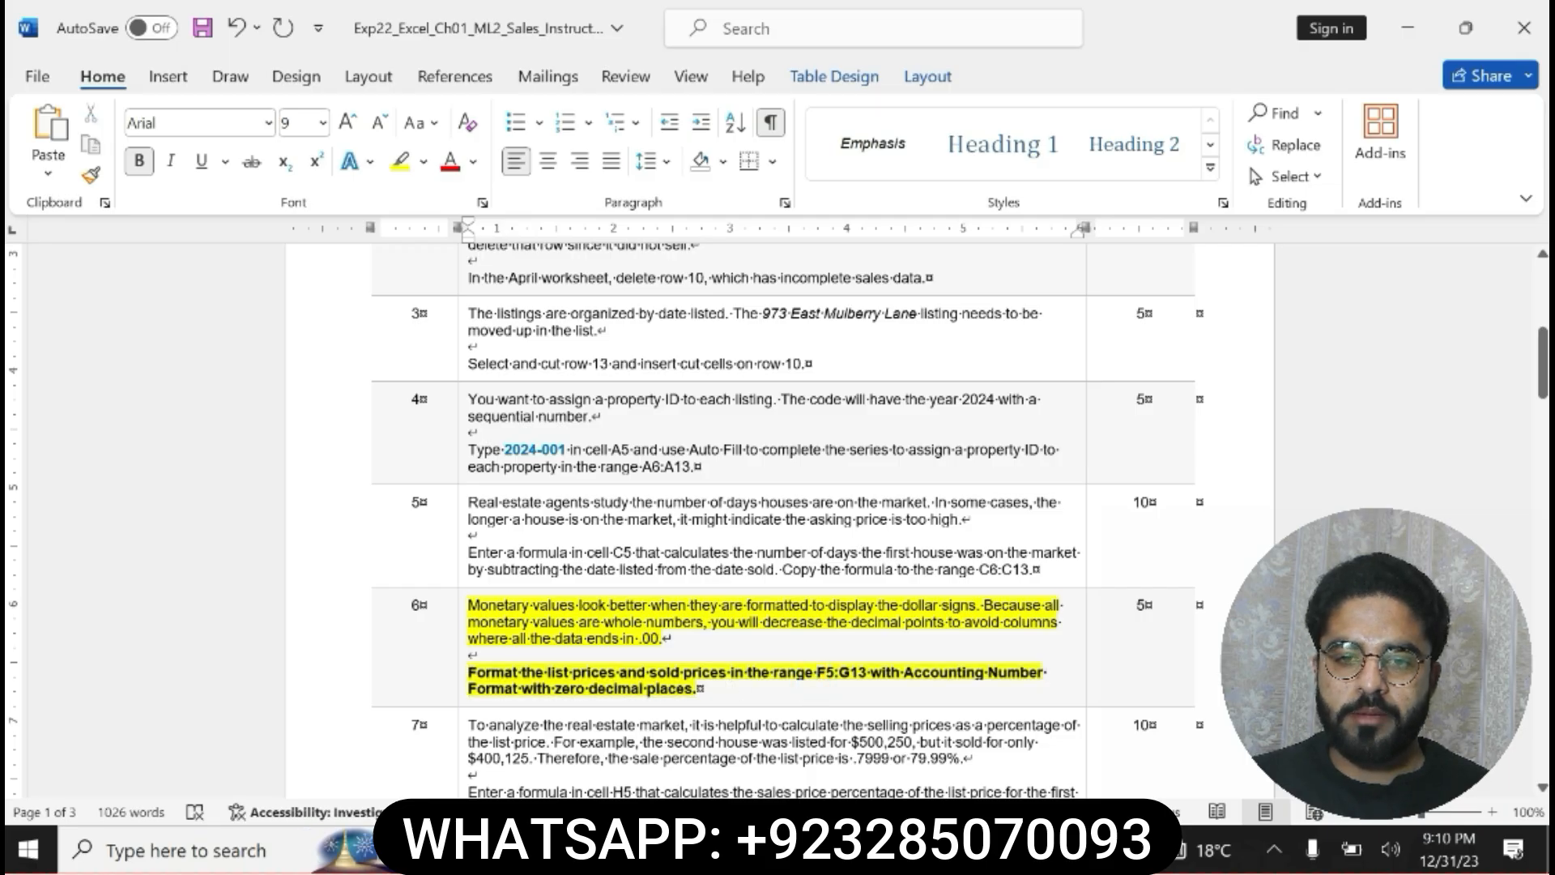
Copy the range reference F5:G13 from step 6, use it to select those cells in Excel, and apply the Accounting number format.
drag(816, 679, 861, 681)
key(ctrl+c)
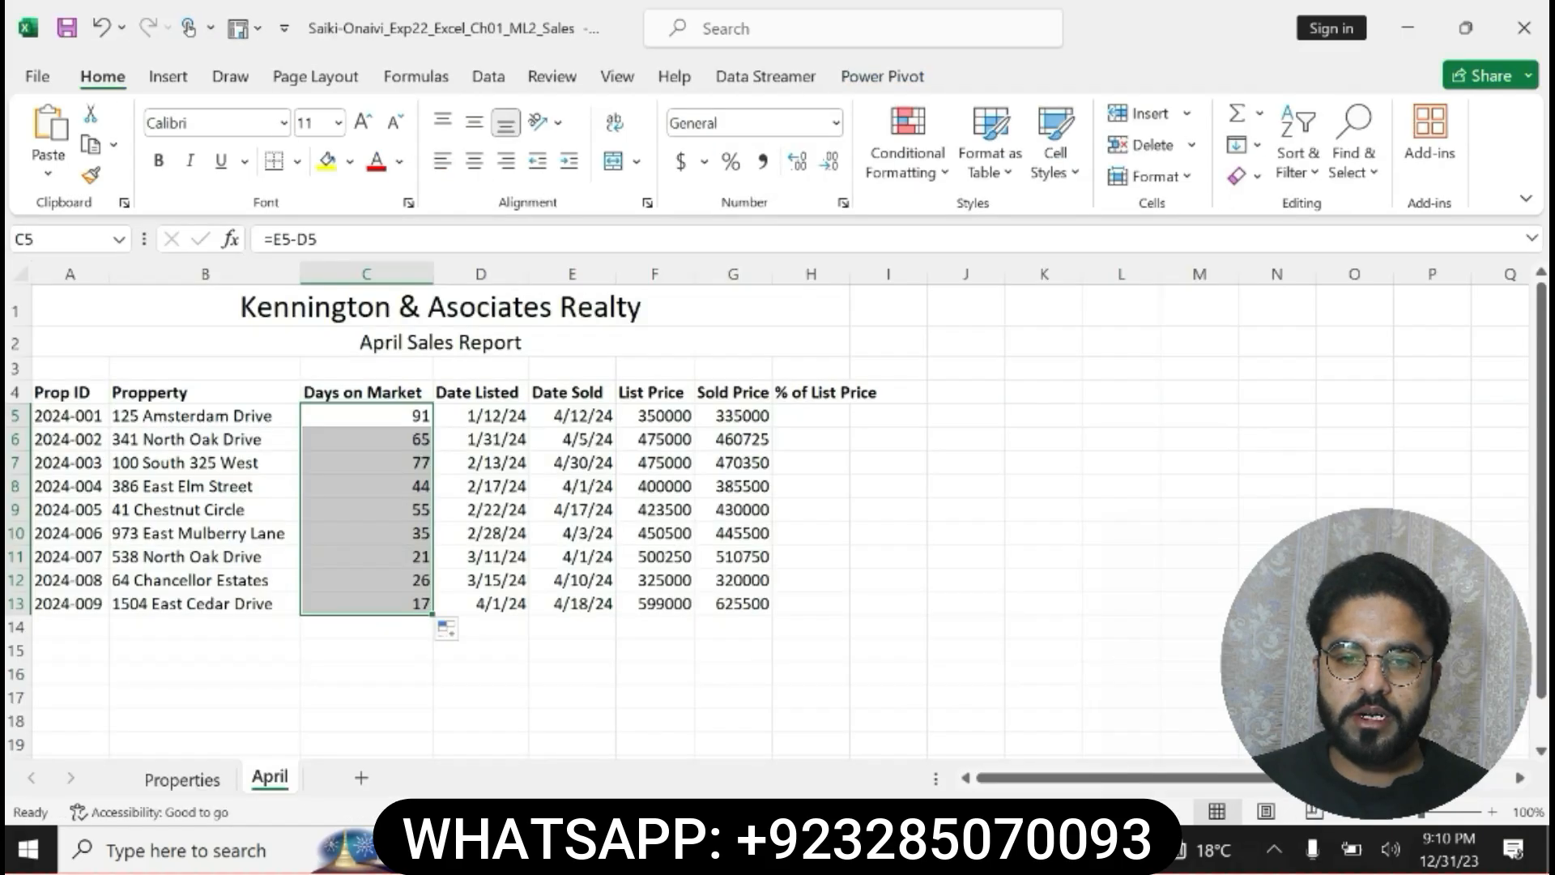
key(alt+Tab)
click(73, 239)
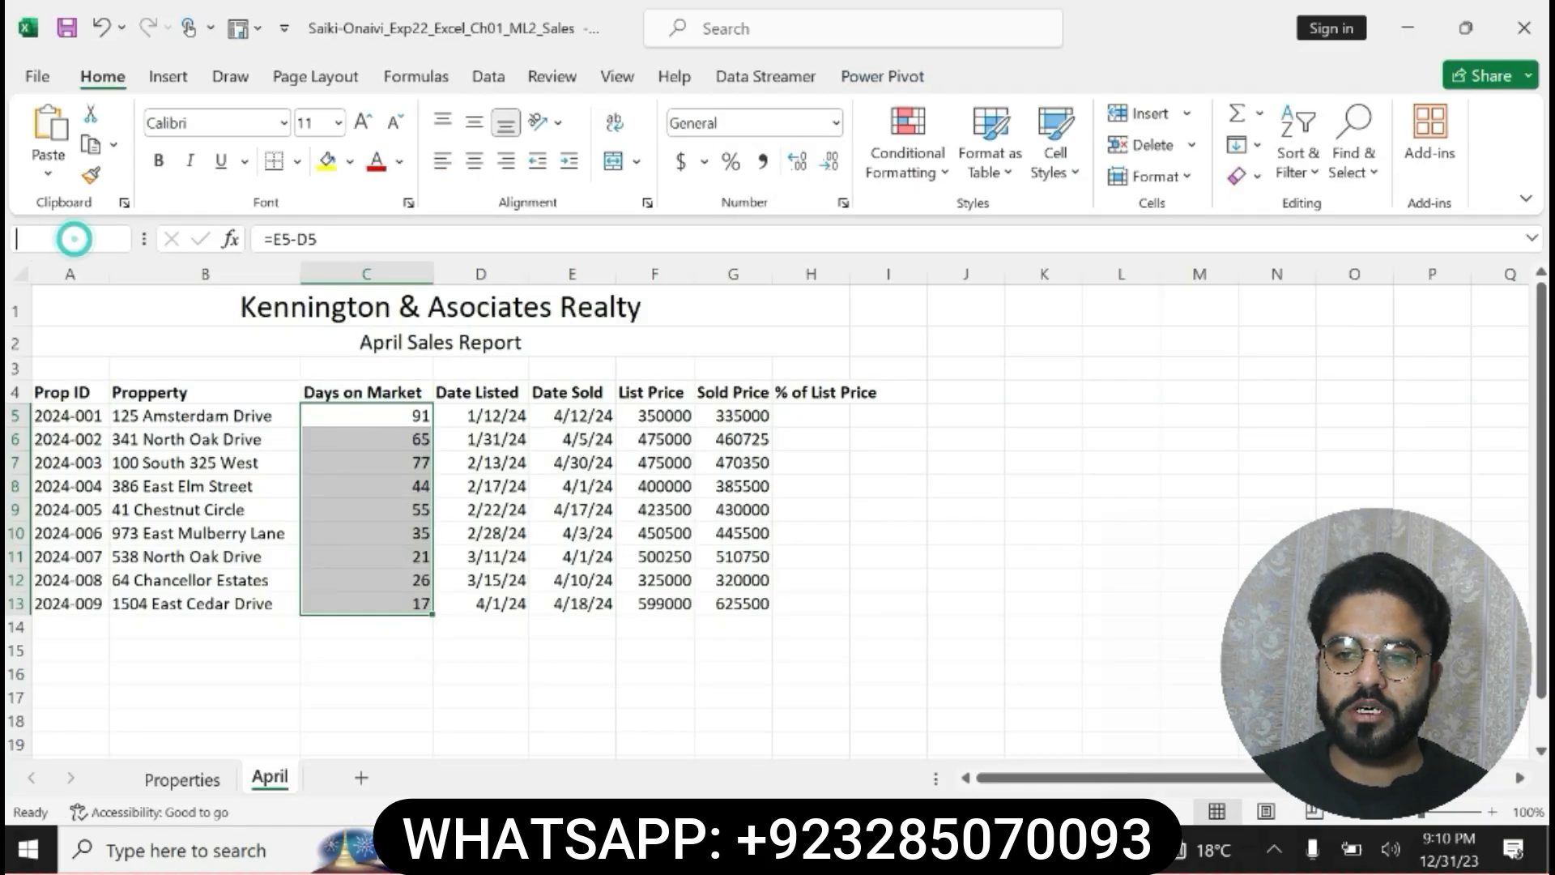
key(ctrl+v)
key(Return)
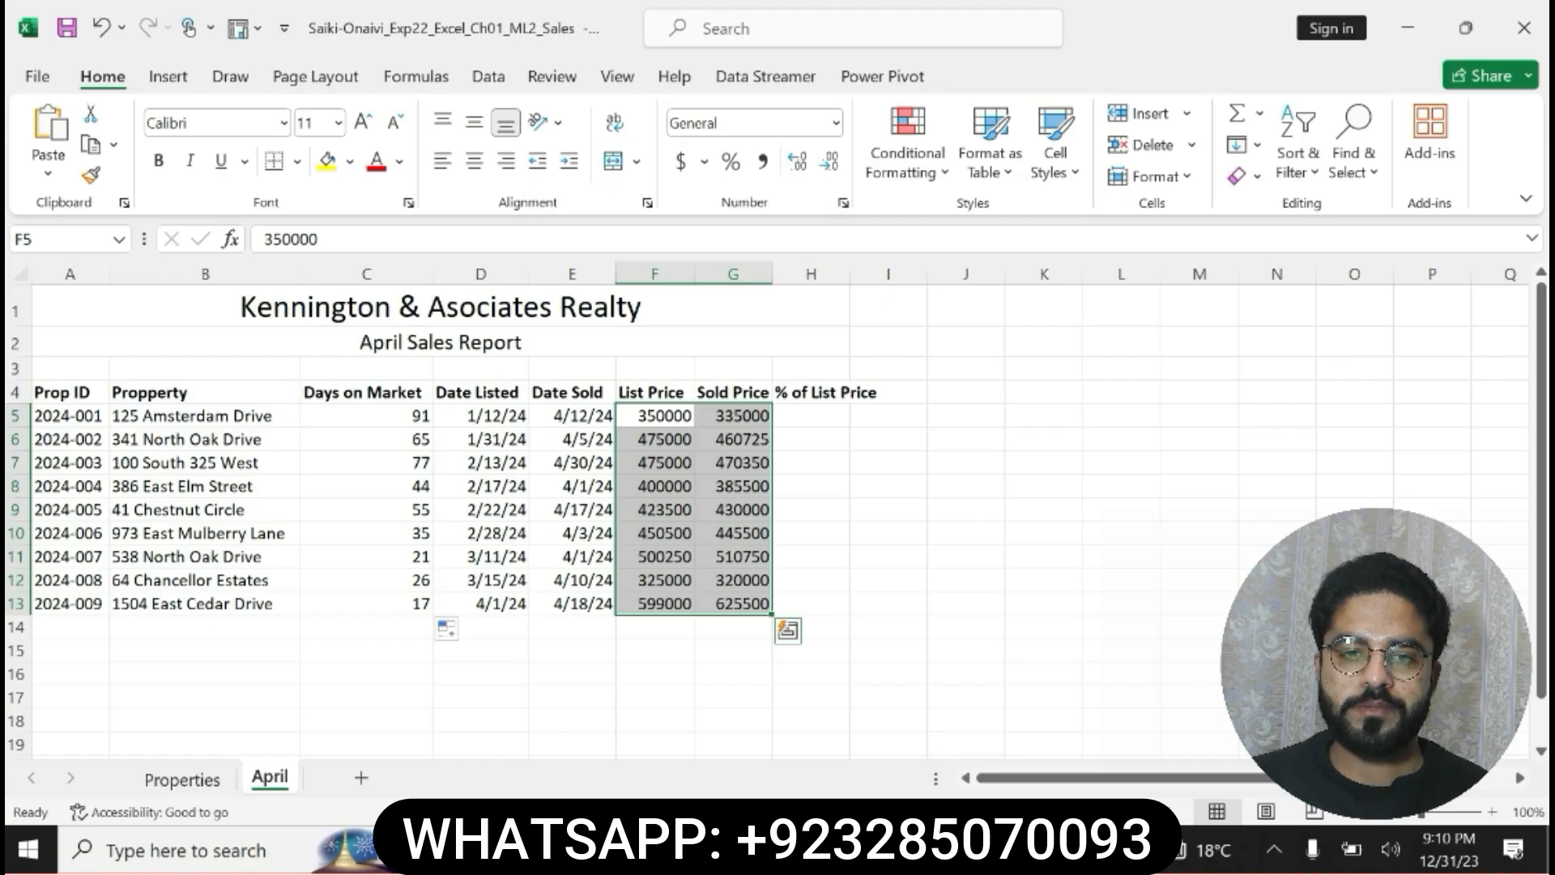
click(835, 126)
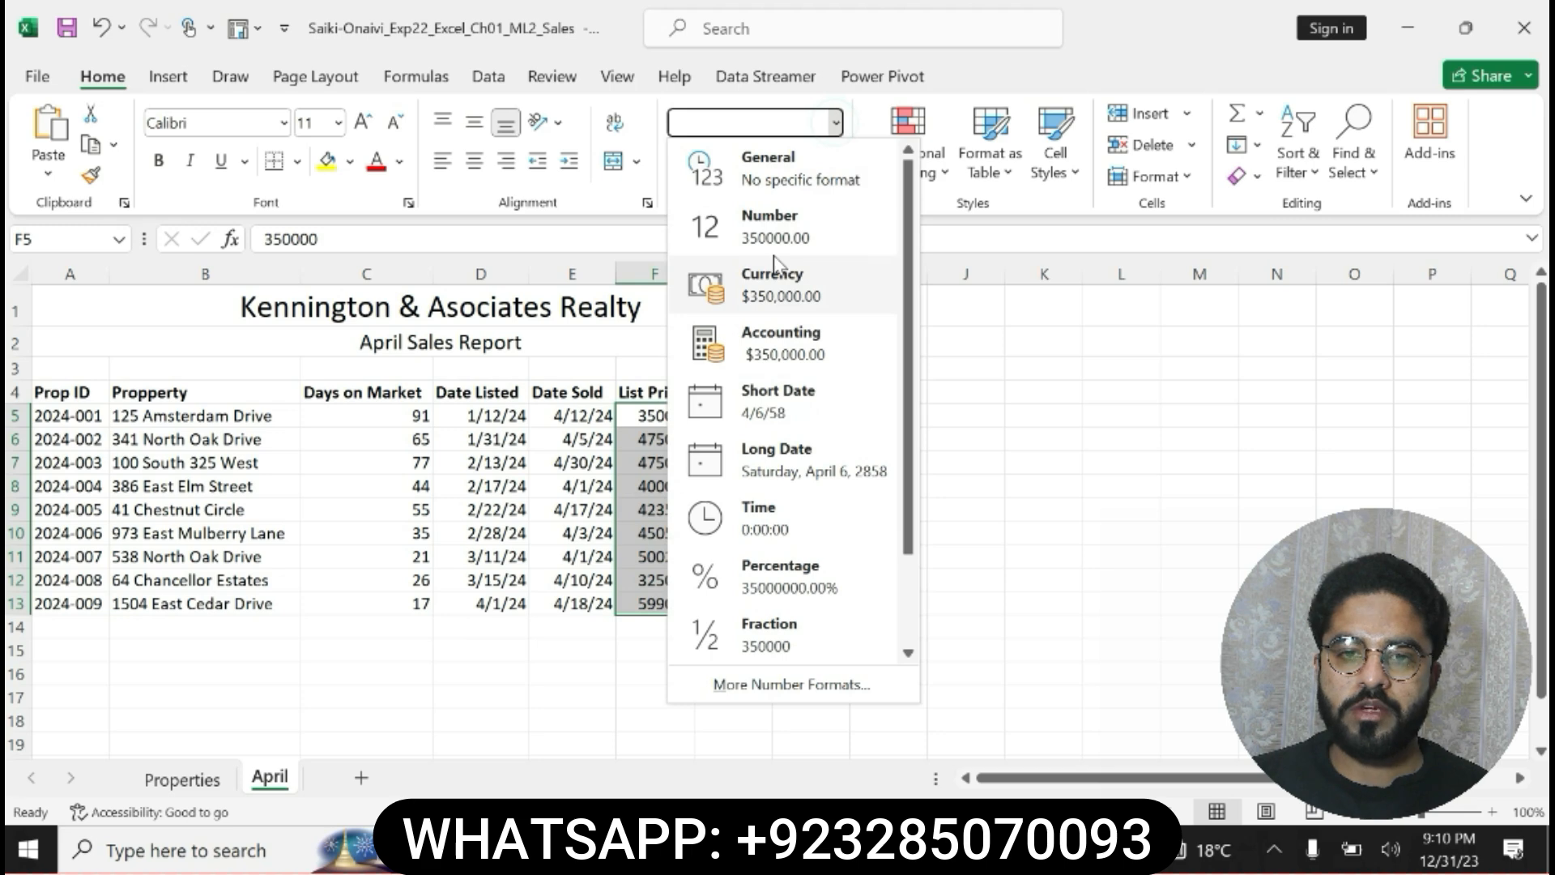
click(782, 340)
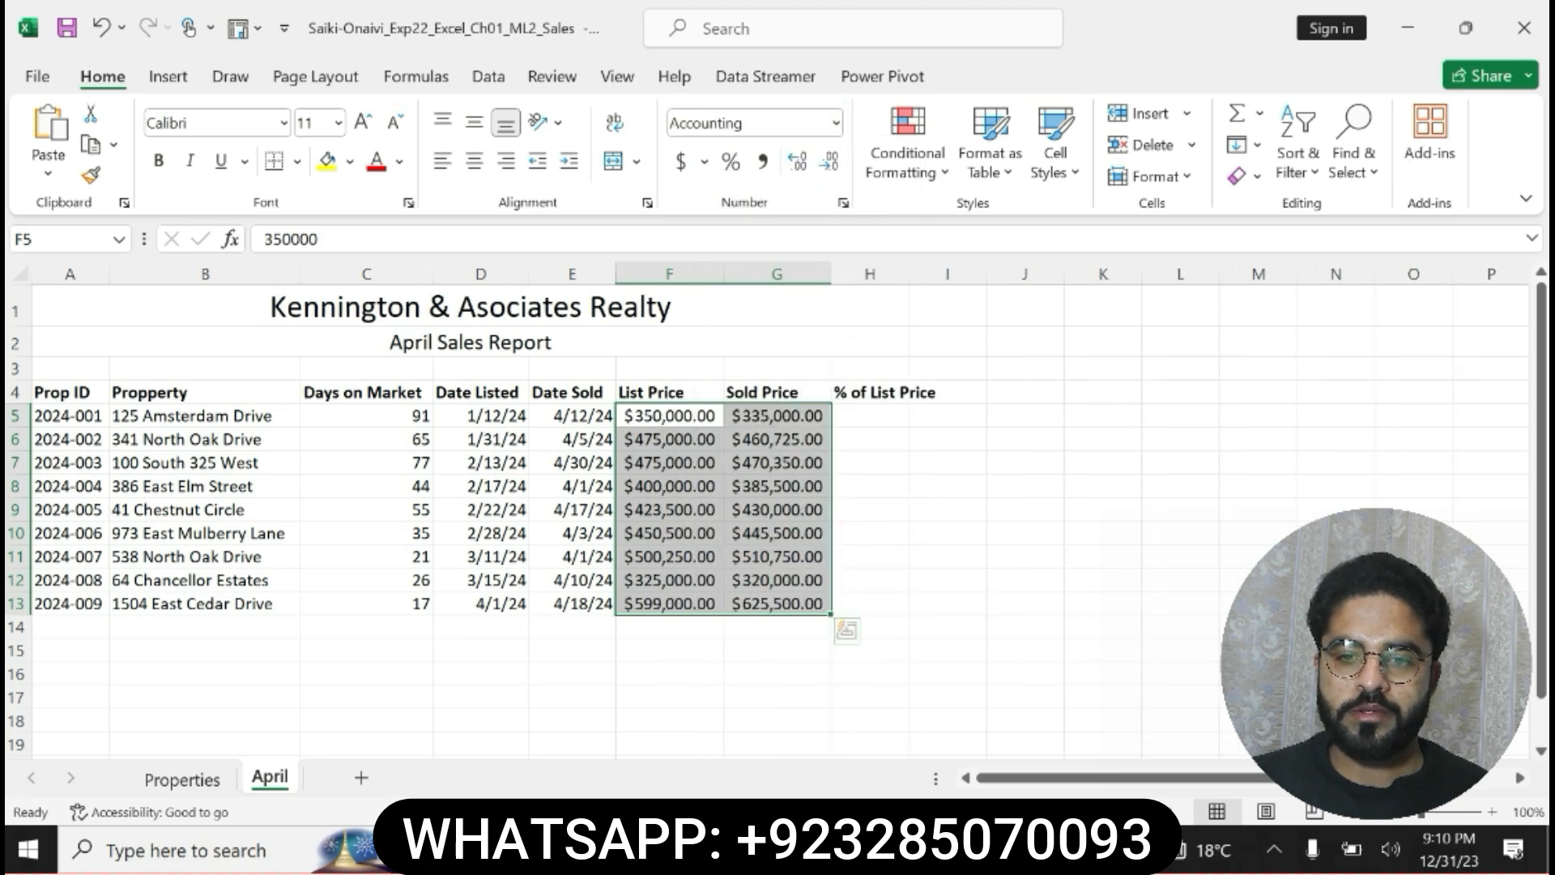
Check the step 6 instruction in Word and reduce the Excel prices in F5:G13 to zero decimal places.
key(alt+Tab)
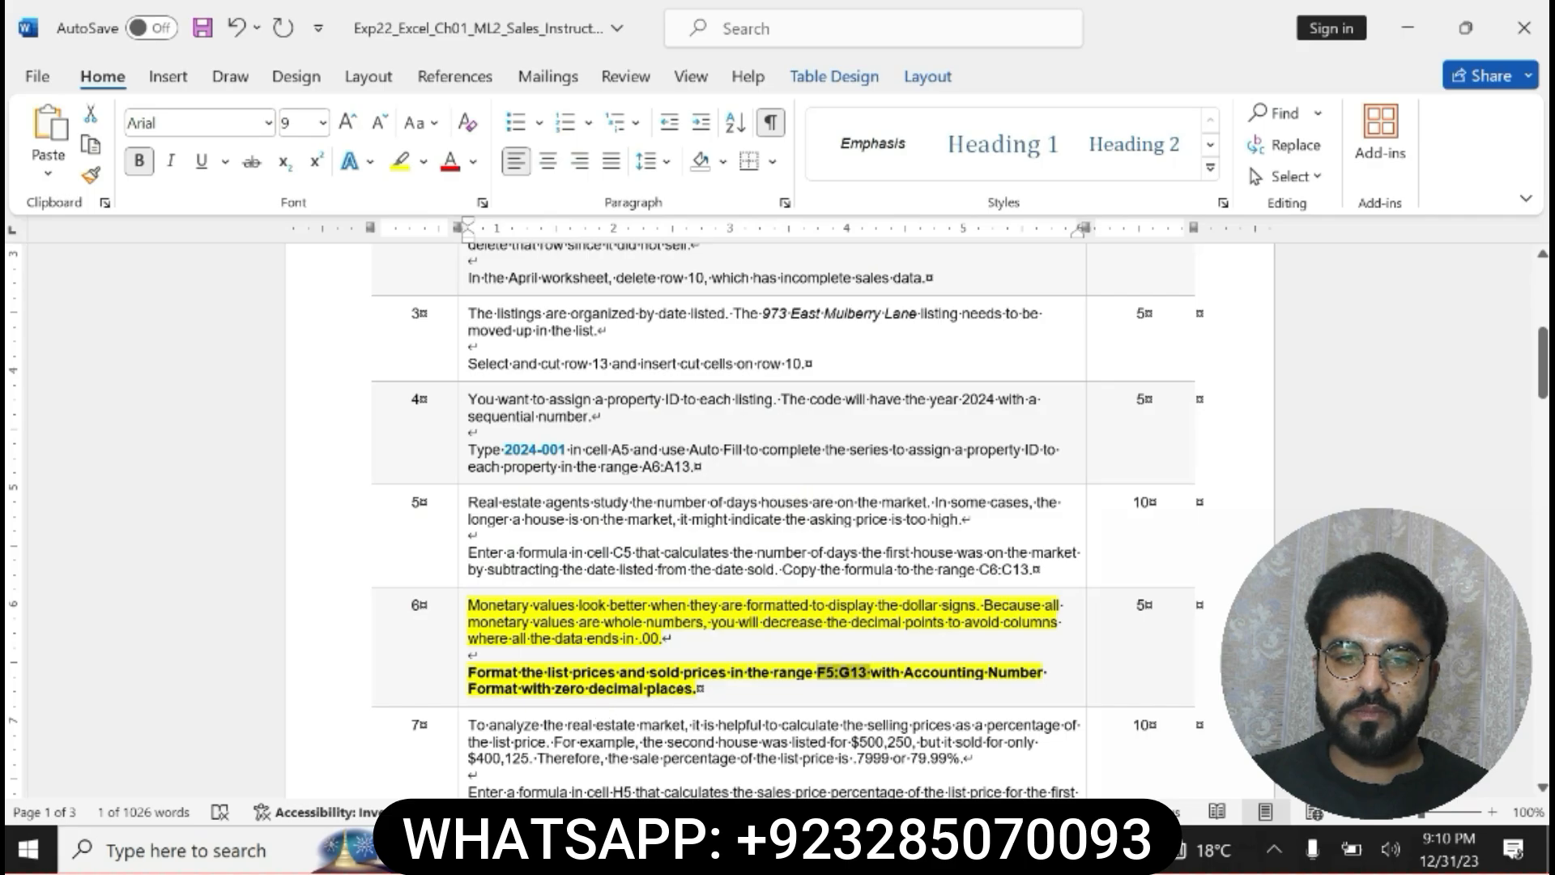
key(alt+Tab)
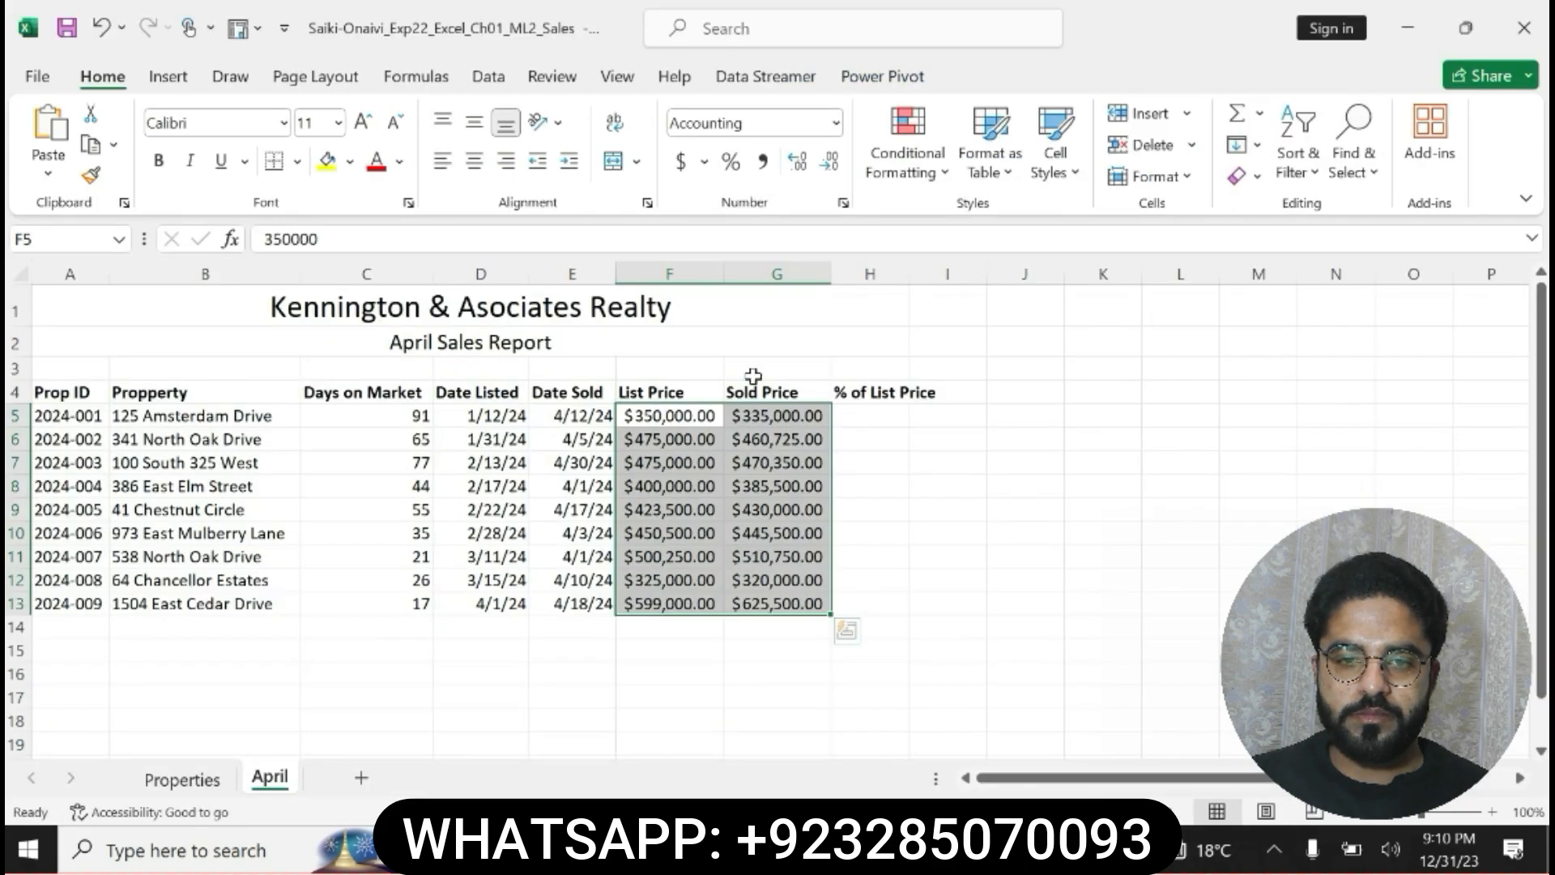
click(828, 162)
click(828, 162)
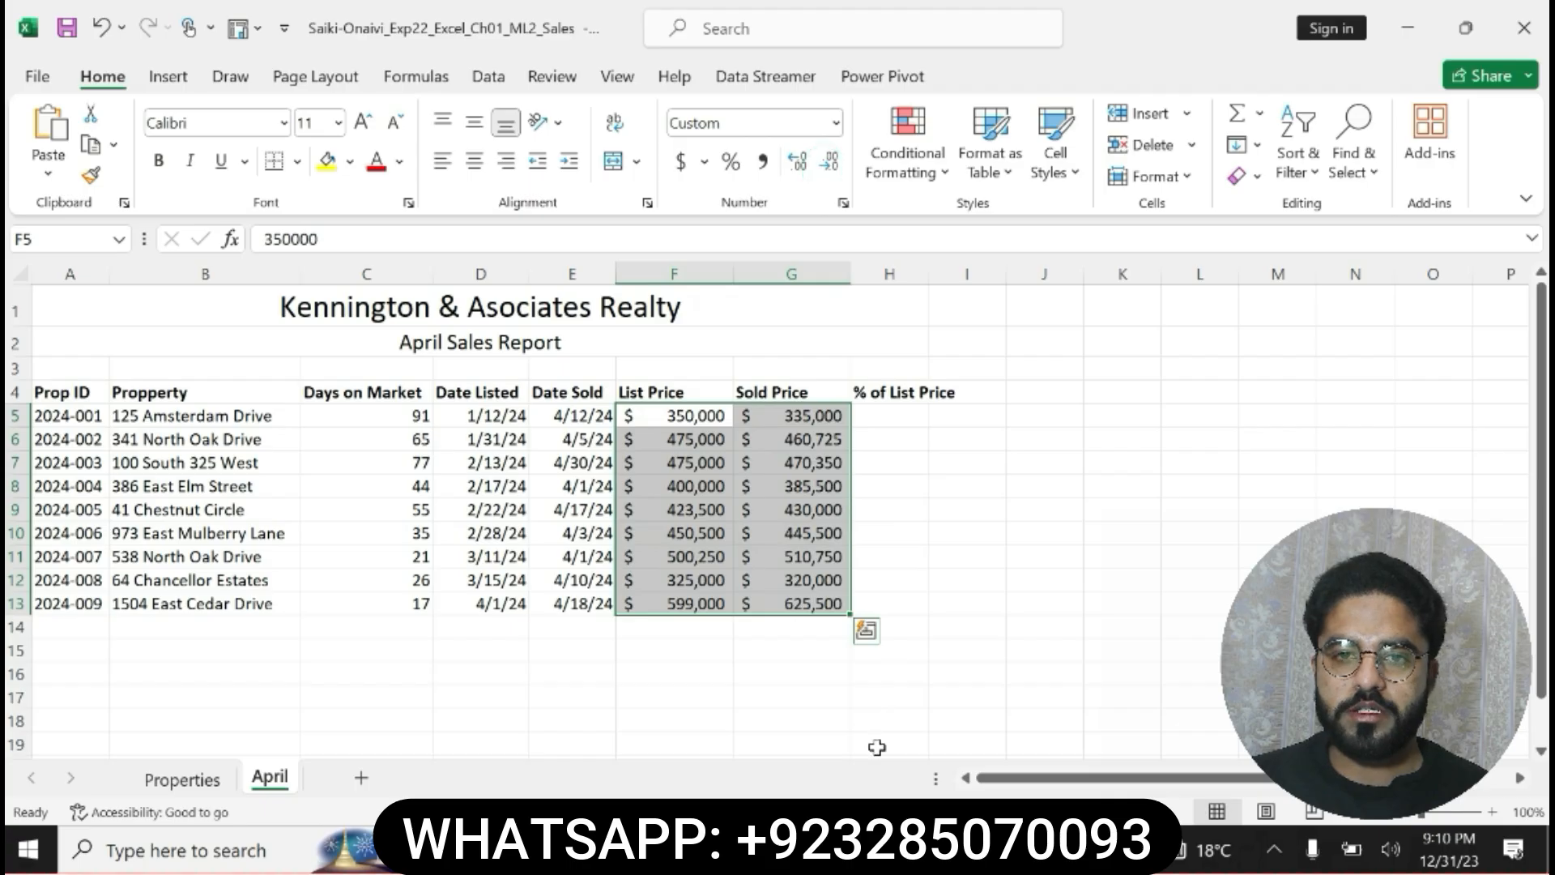
Return to the Word instructions and undo the bold and yellow highlight on the step 6 instruction.
key(alt+Tab)
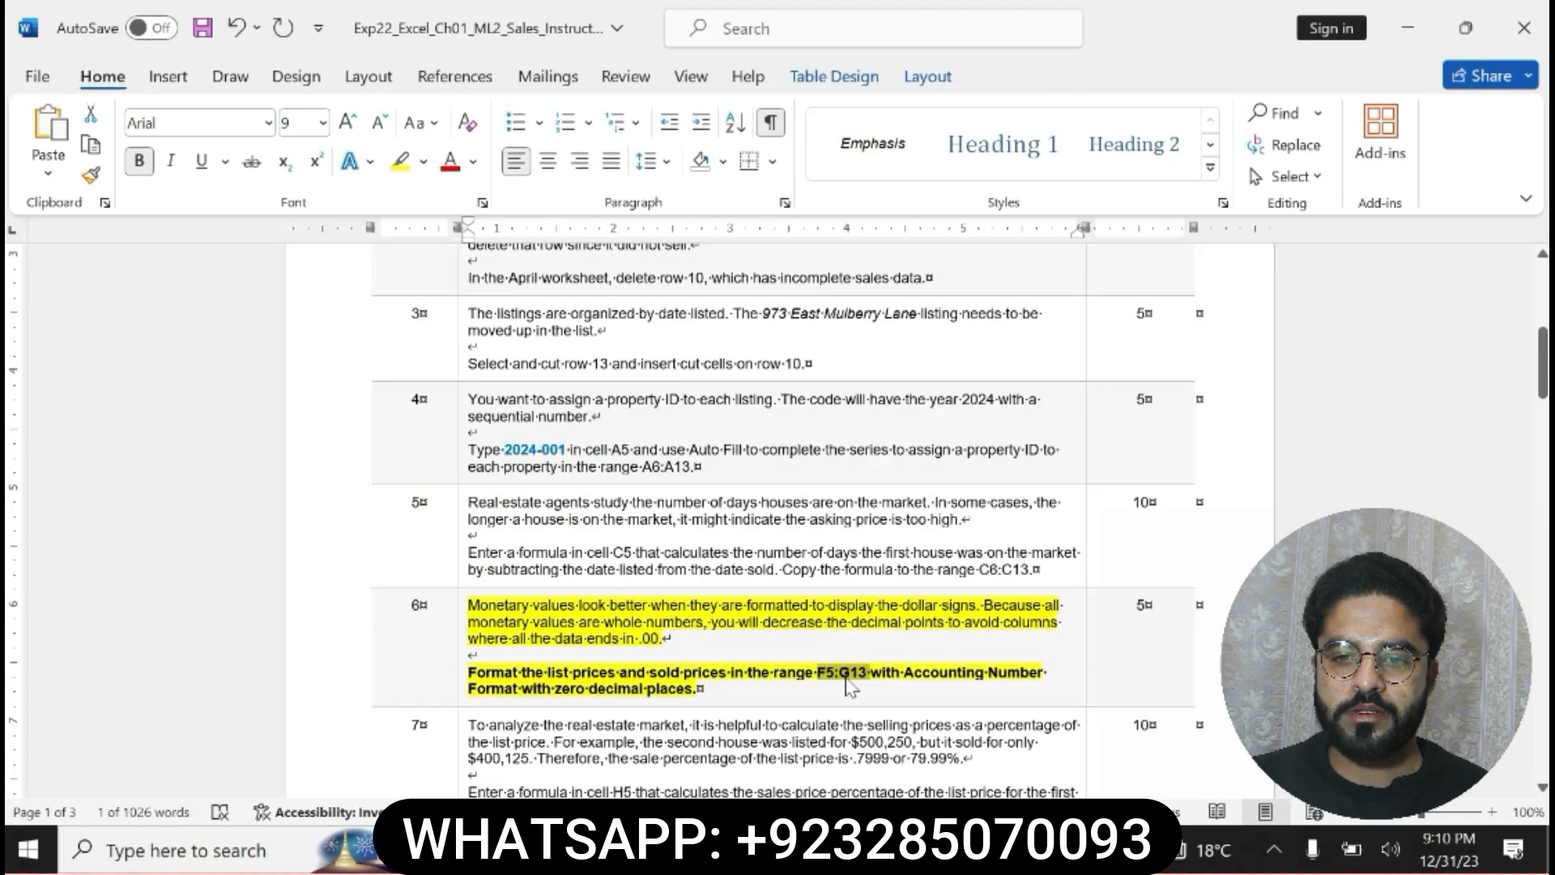
triple_click(850, 687)
key(ctrl+b)
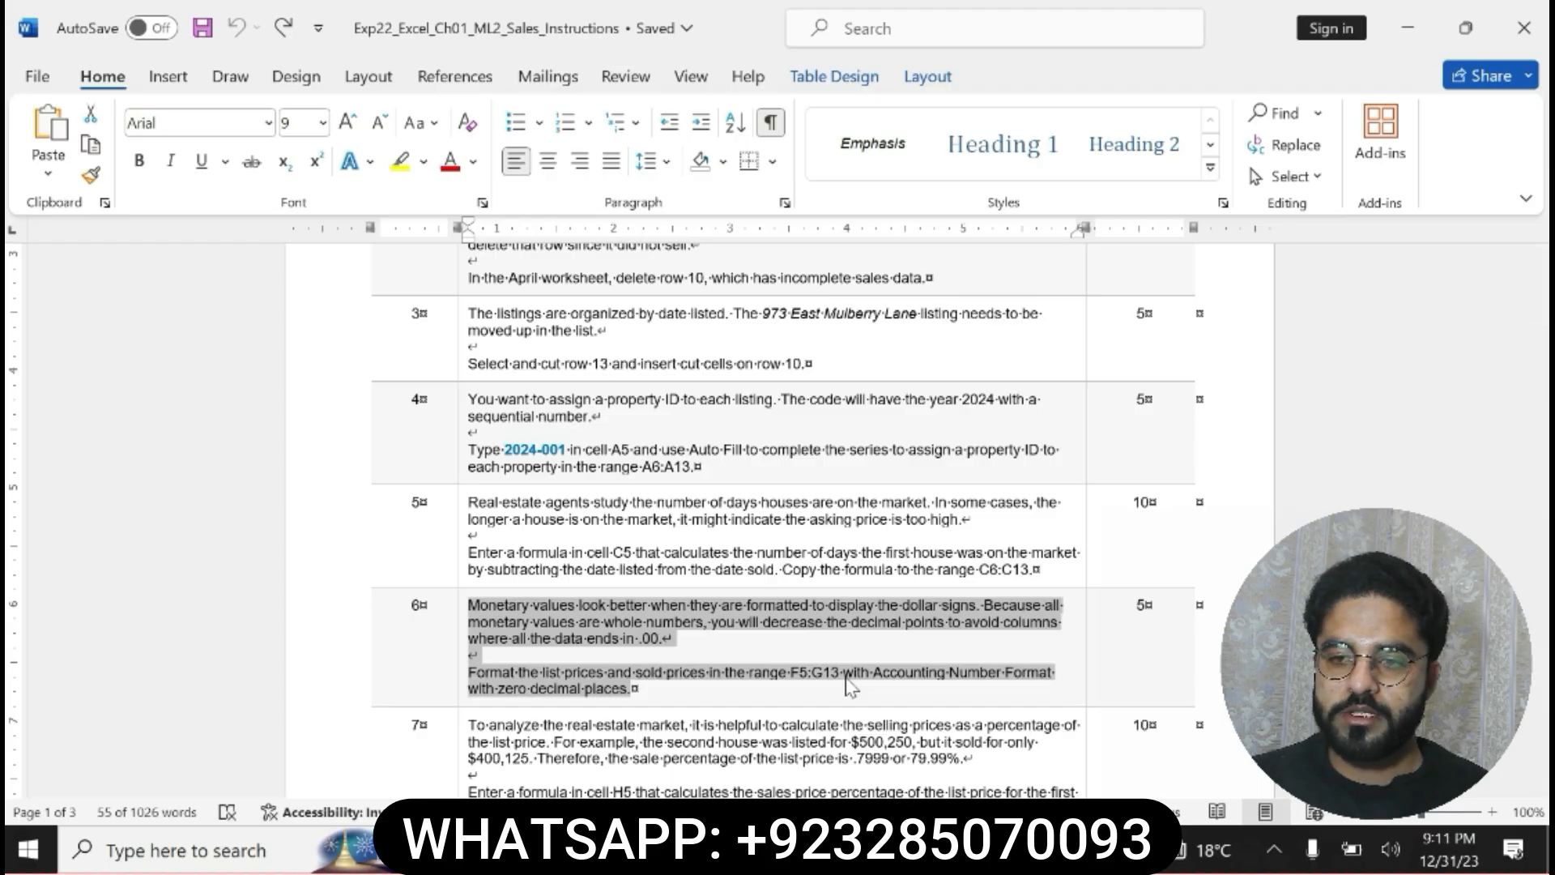
Highlight the whole step 7 instruction about selling prices as a percentage of the list price in yellow.
scroll(850, 687, down, 3)
drag(468, 576, 1027, 660)
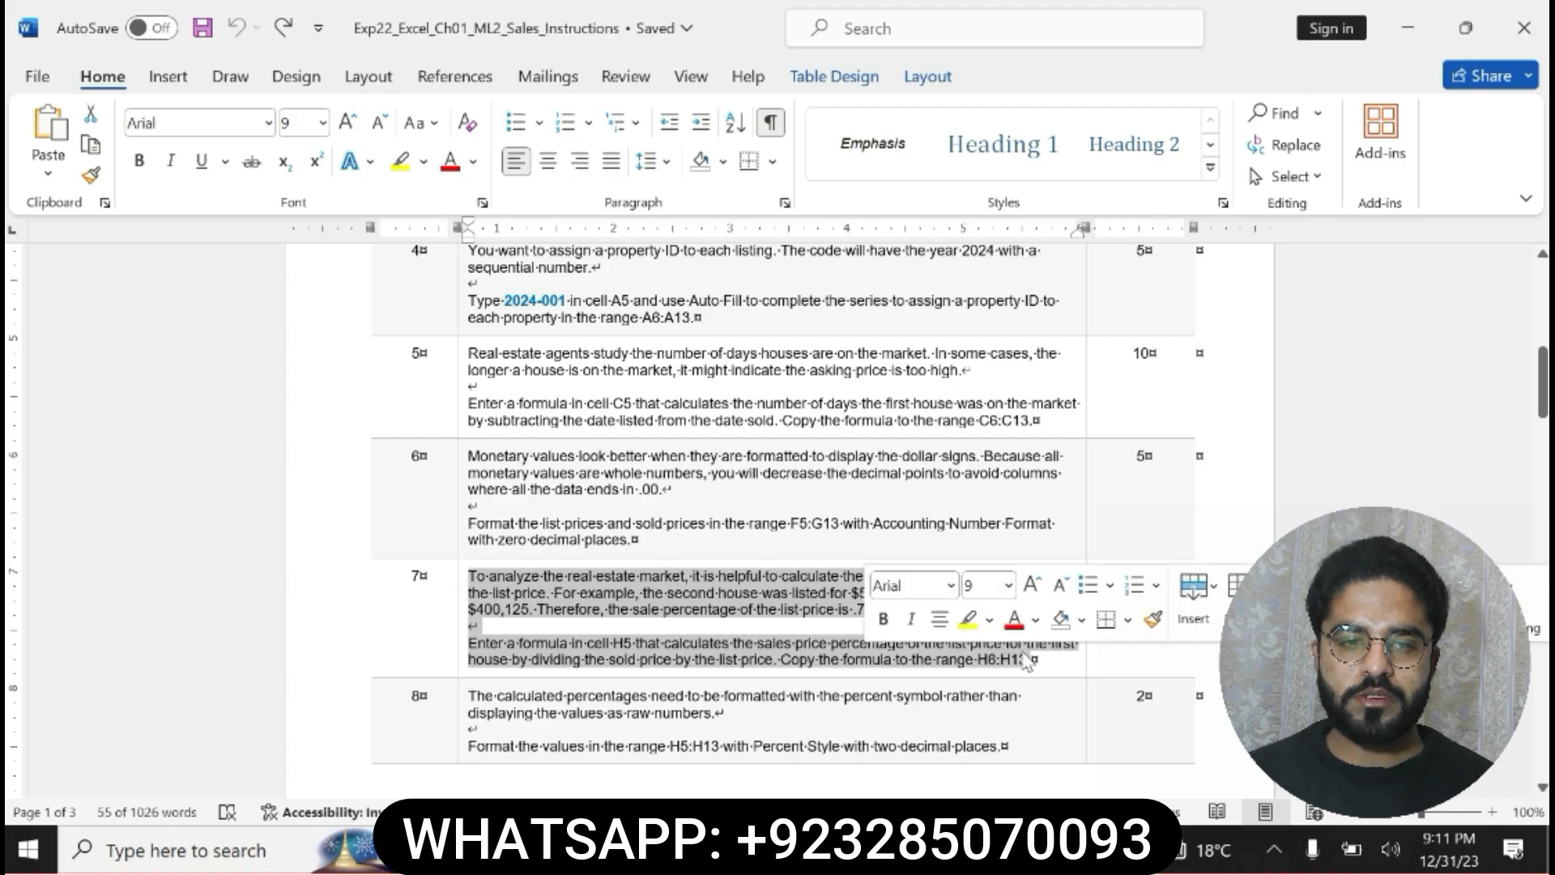
click(966, 622)
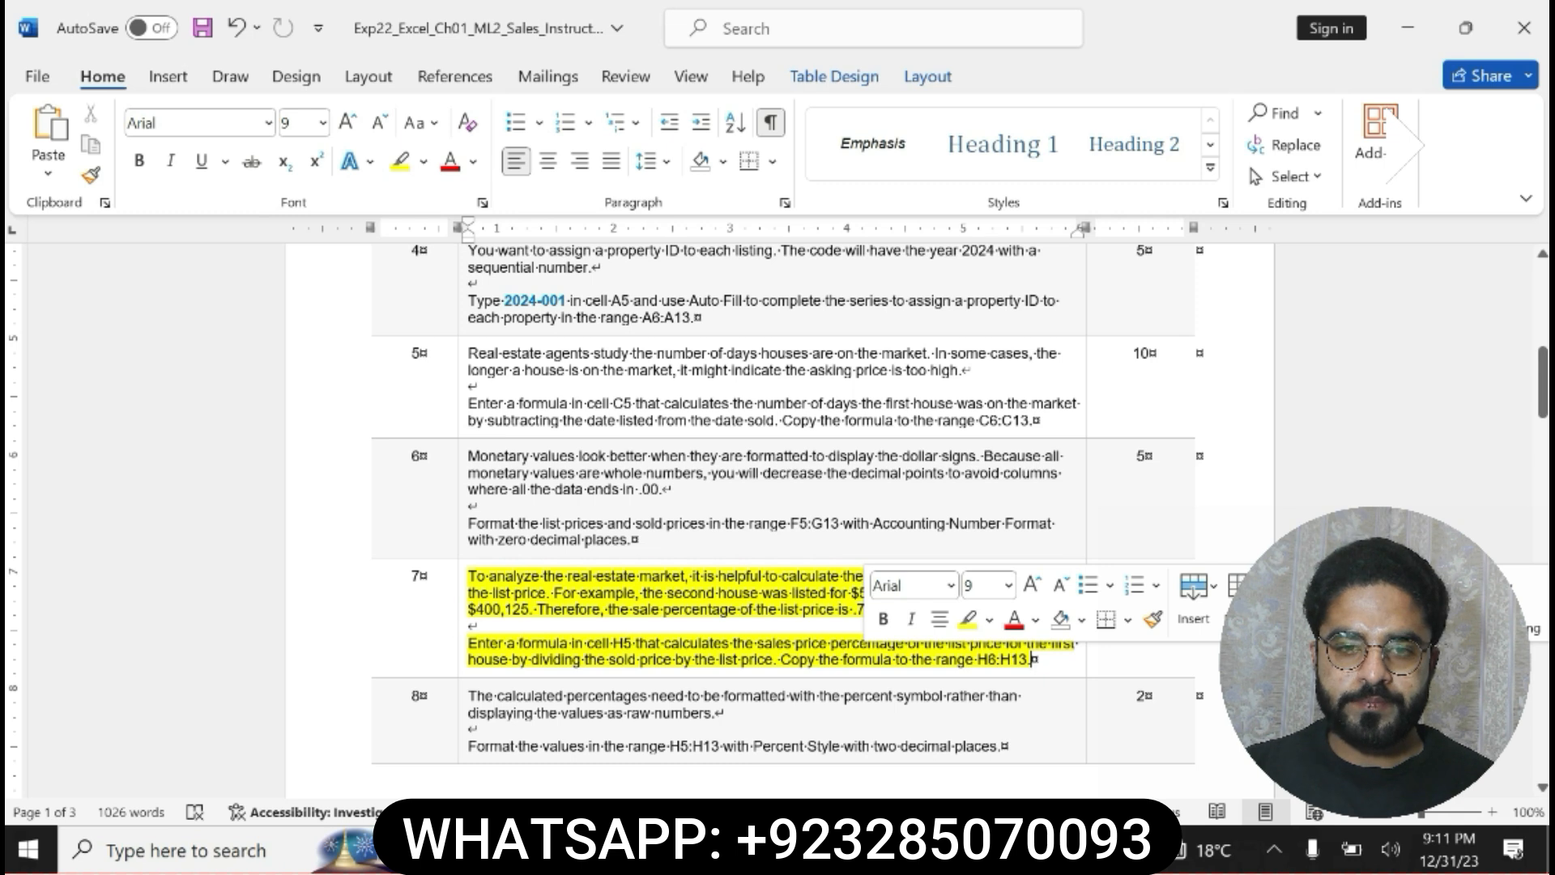
Bold the step 7 text about the H5 formula, from "Enter a formula in cell H5" through "by the list price", and review it.
drag(469, 643, 719, 661)
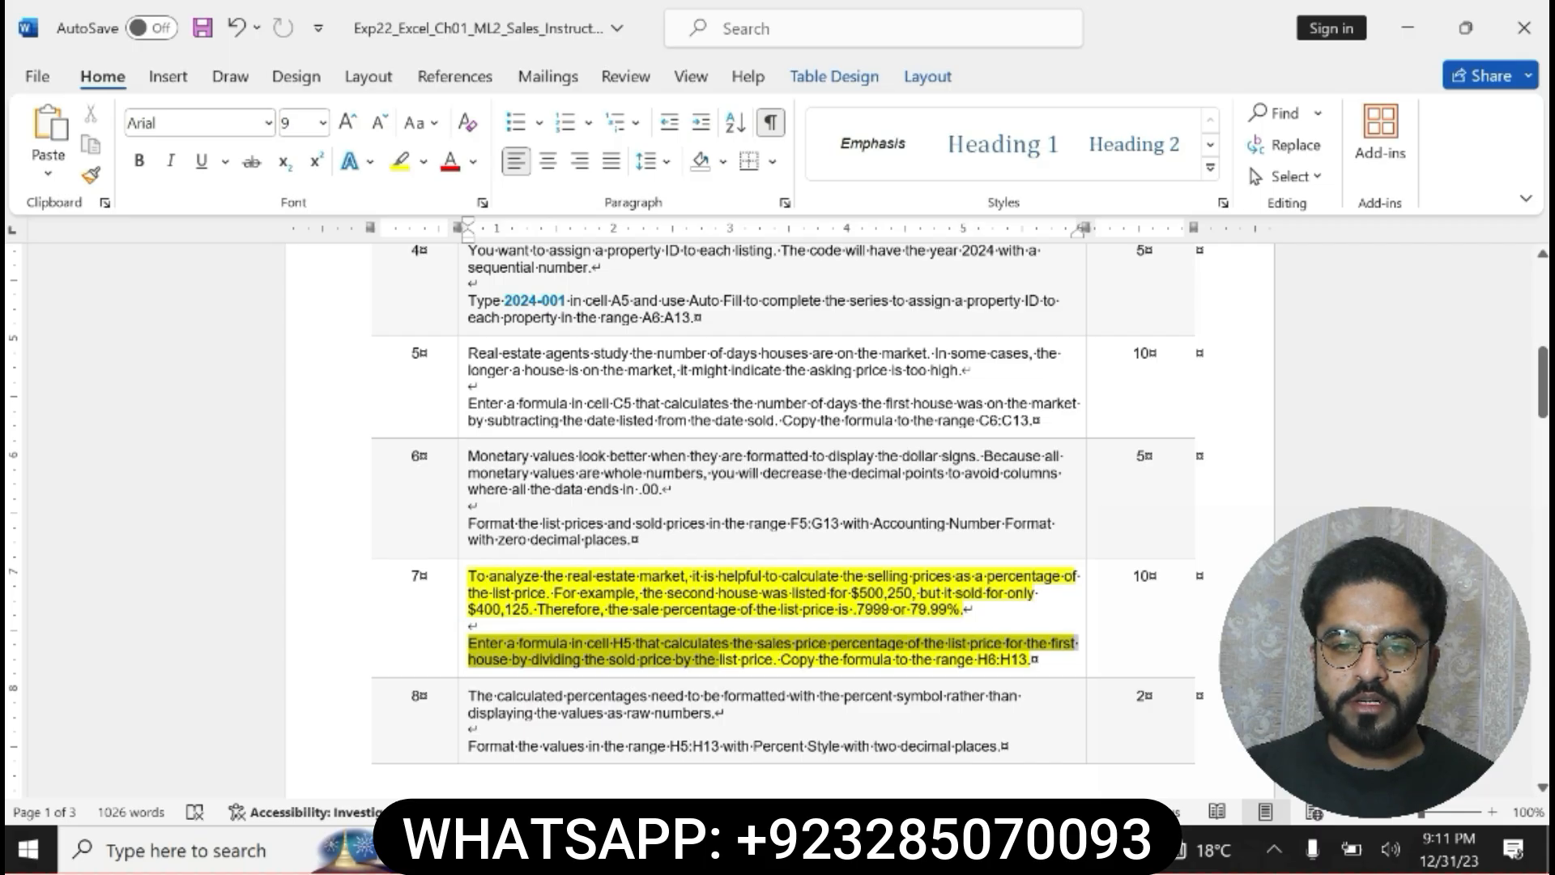
drag(717, 658, 775, 659)
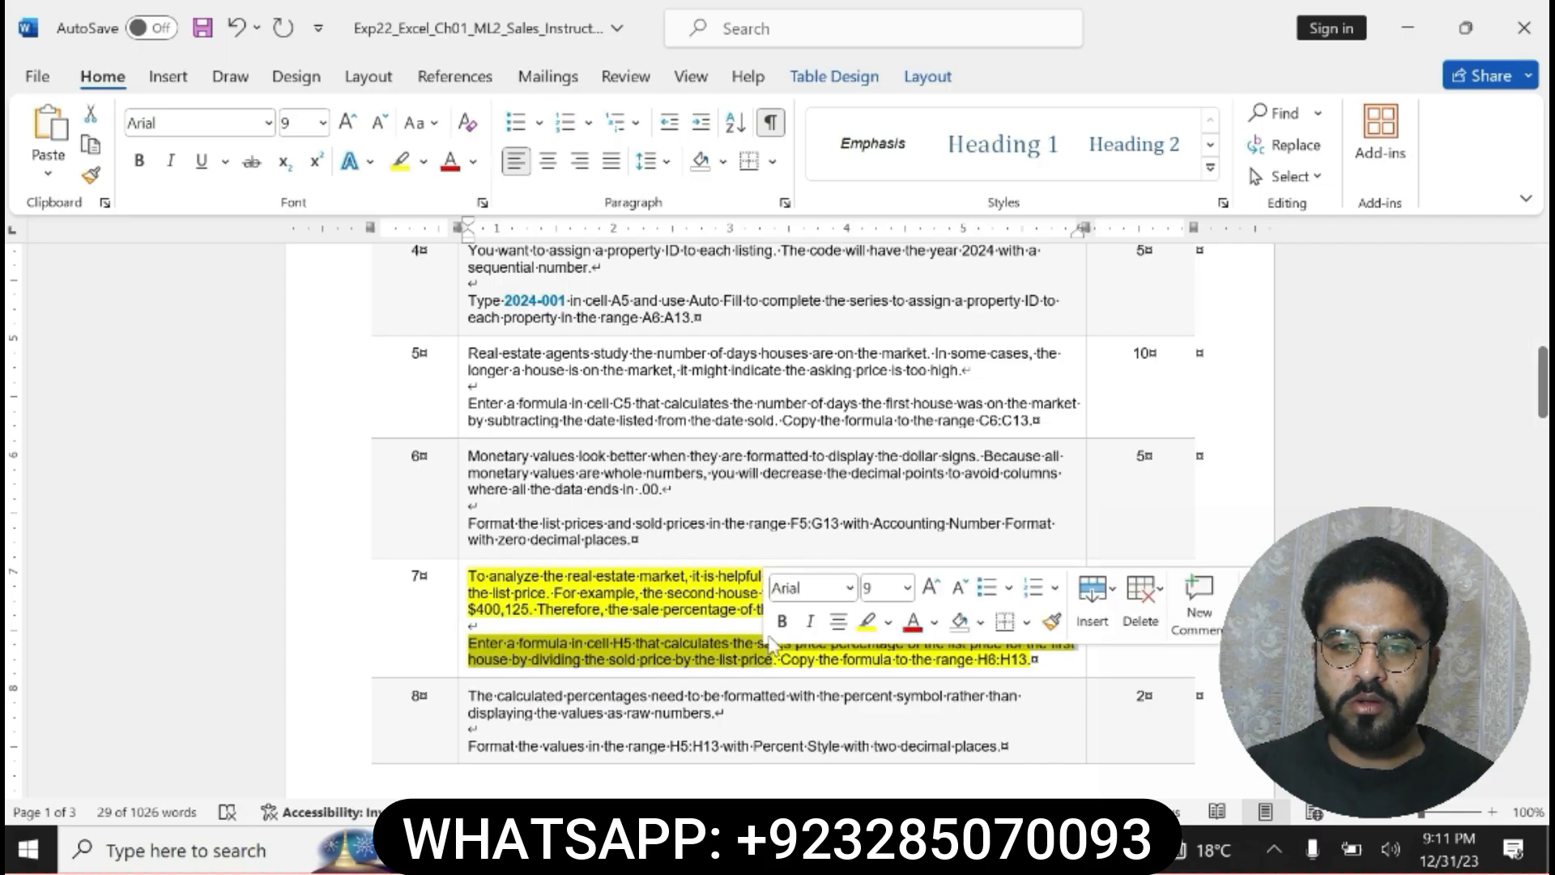
click(778, 621)
click(471, 641)
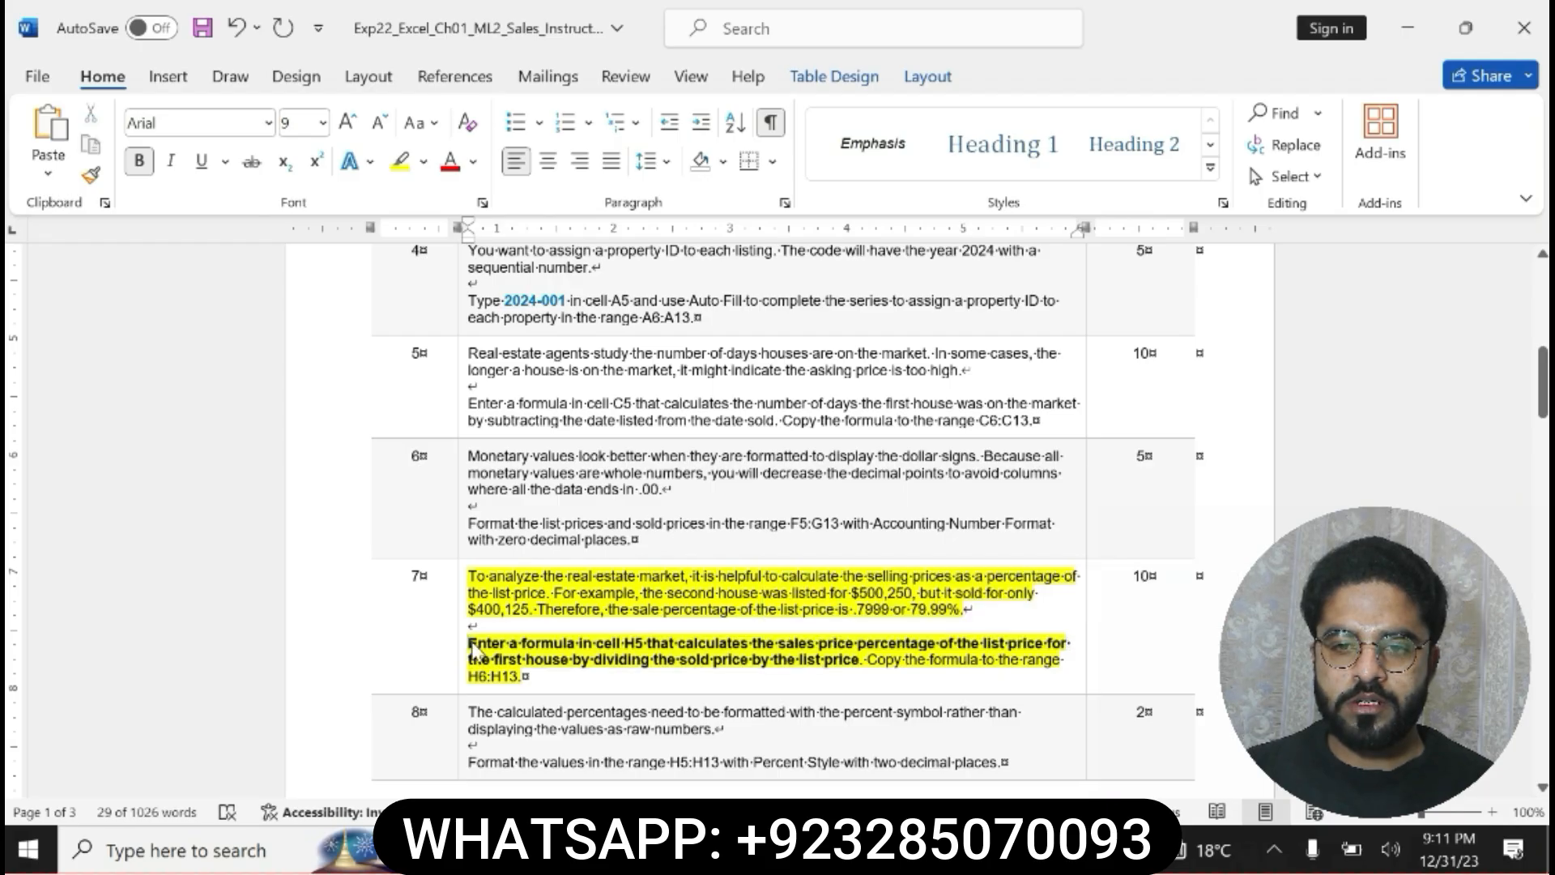
drag(470, 641, 852, 660)
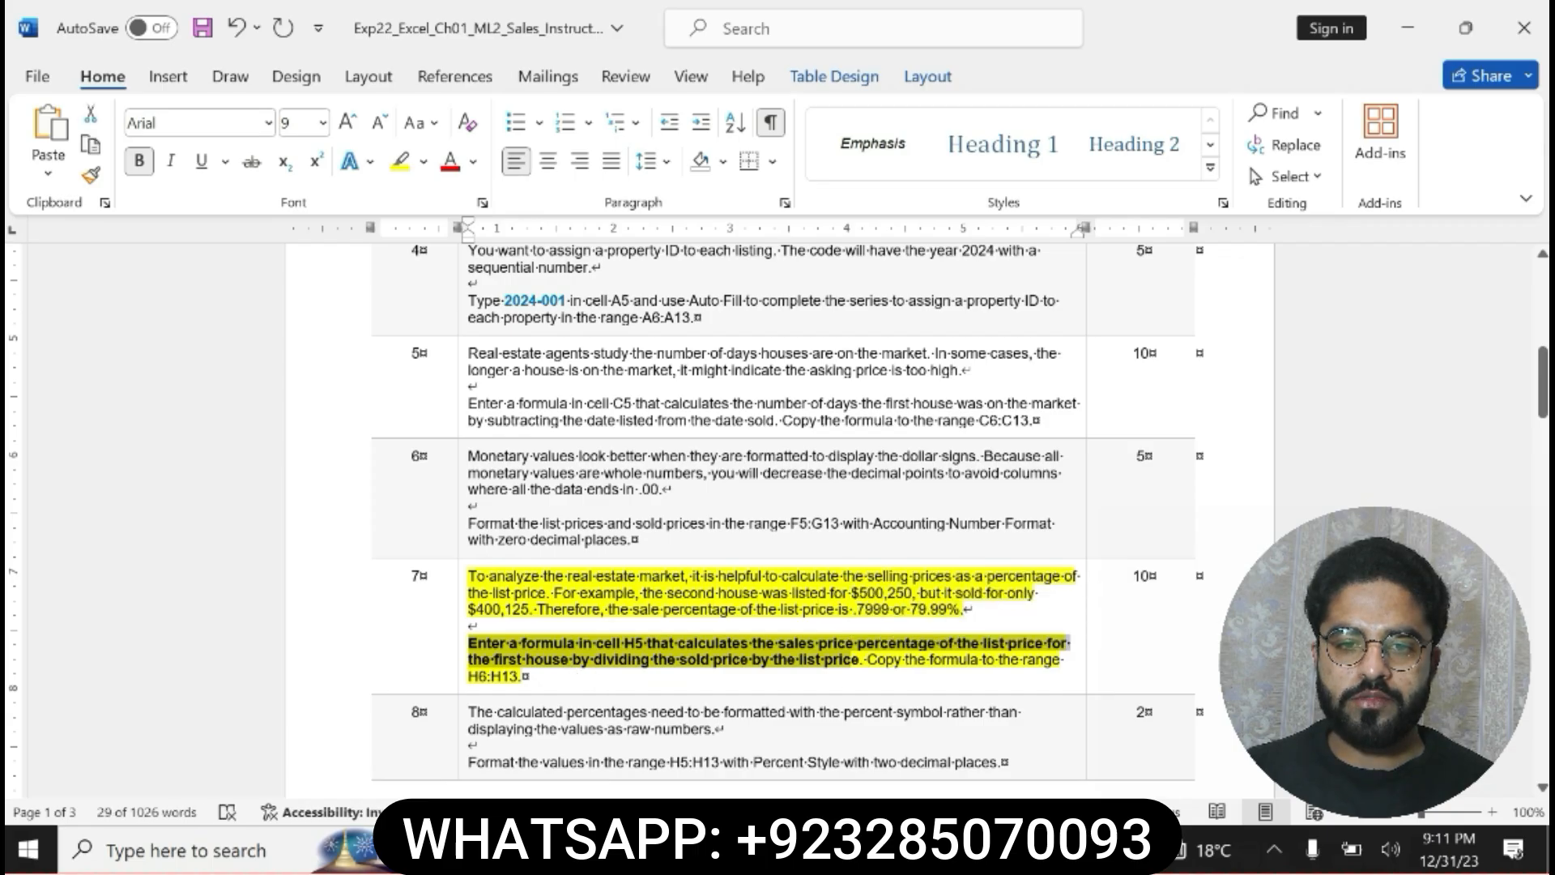
Switch to the Excel workbook and enter the formula =G5/F5 in cell H5 of the April worksheet.
key(alt+Tab)
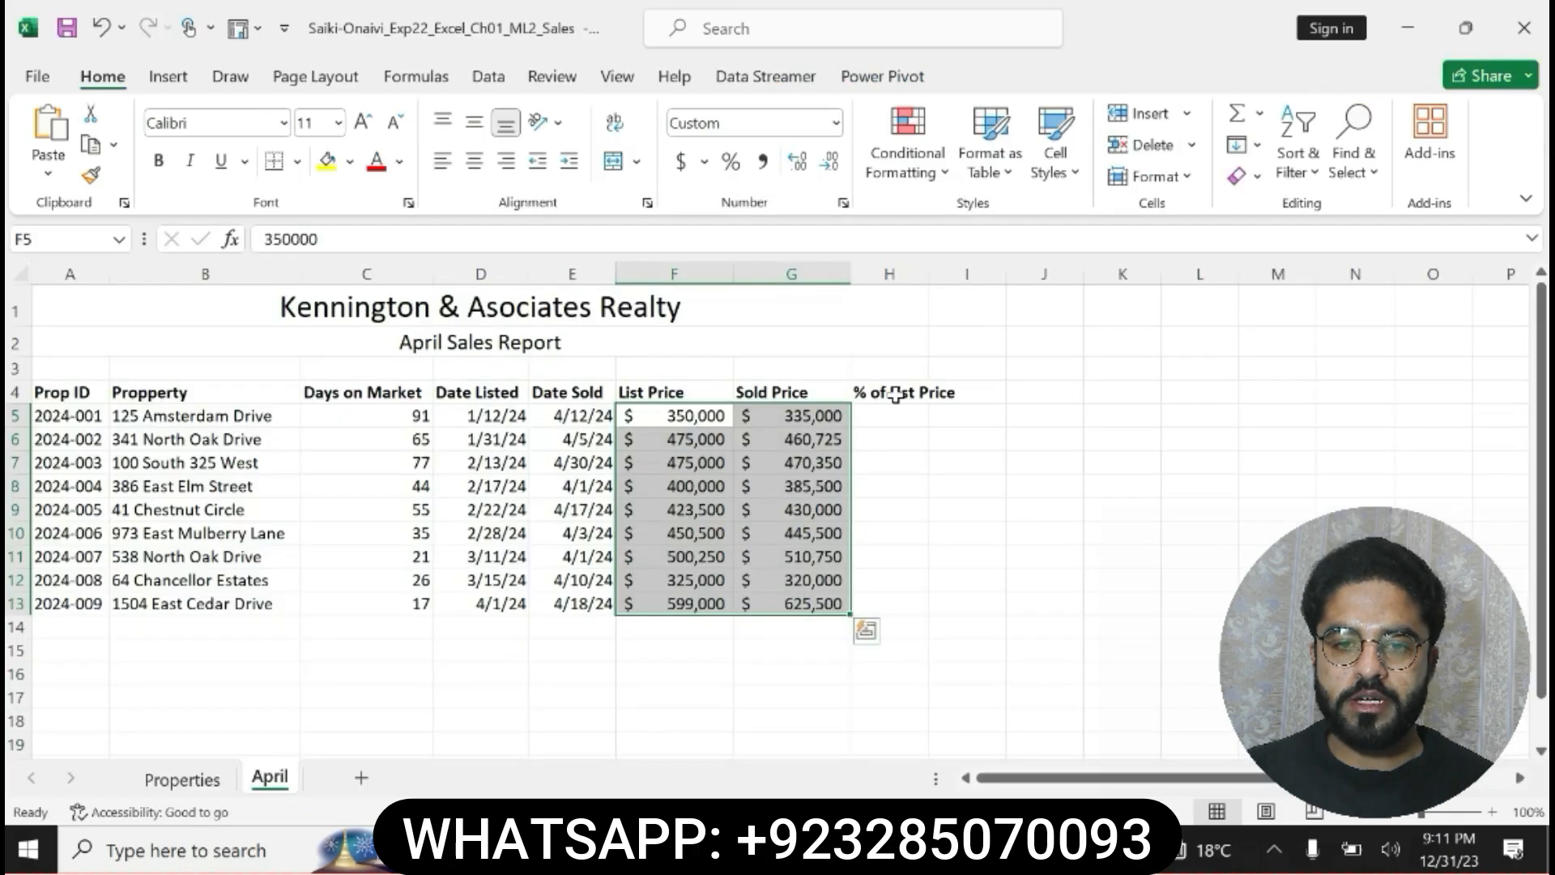
click(889, 419)
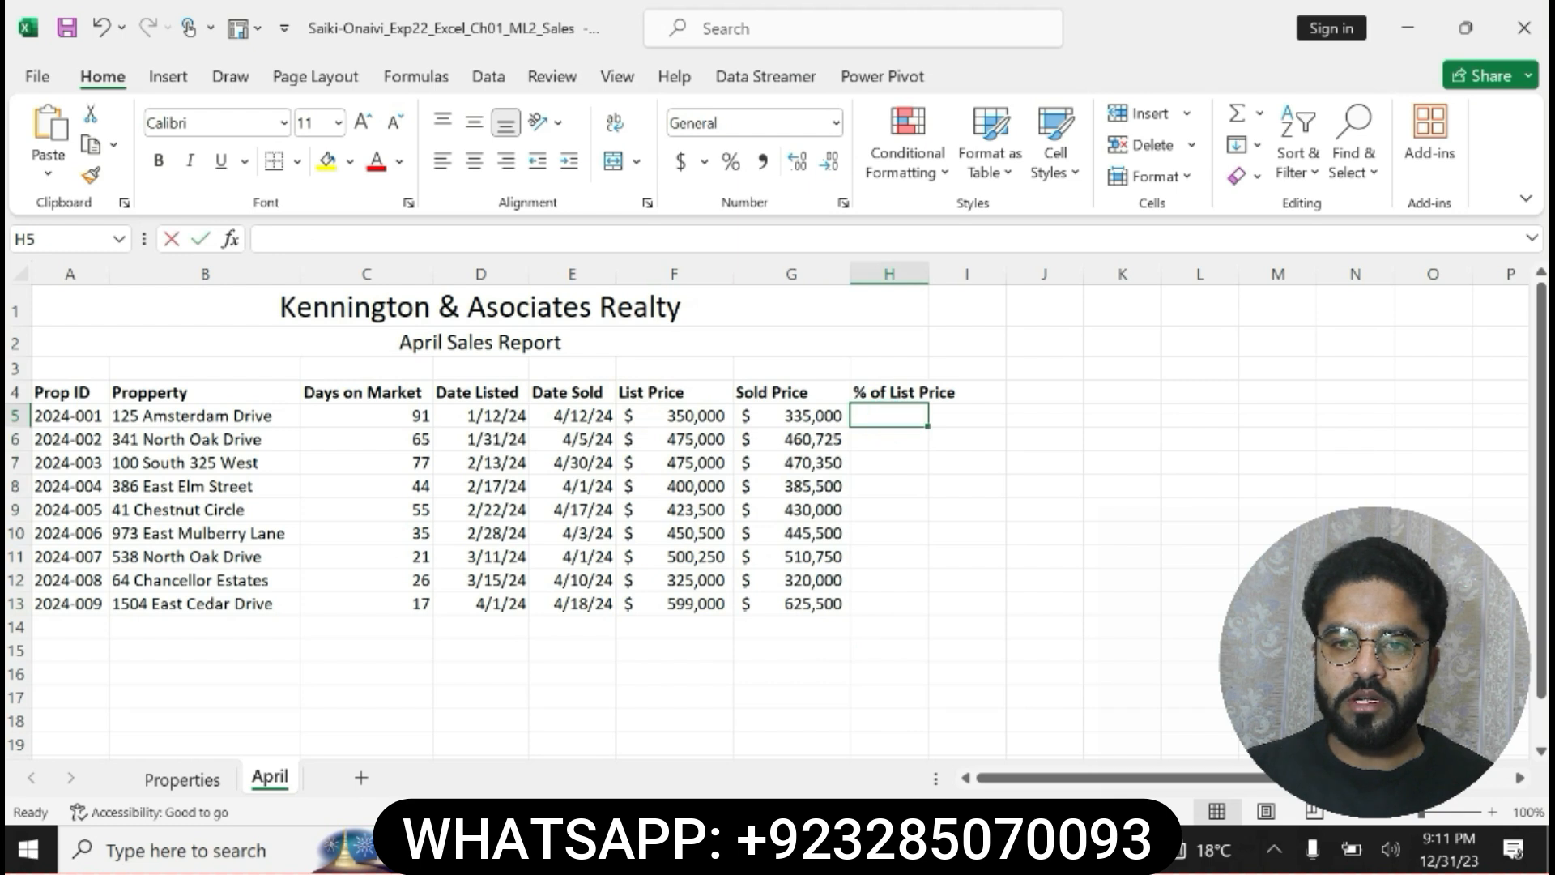
text(=)
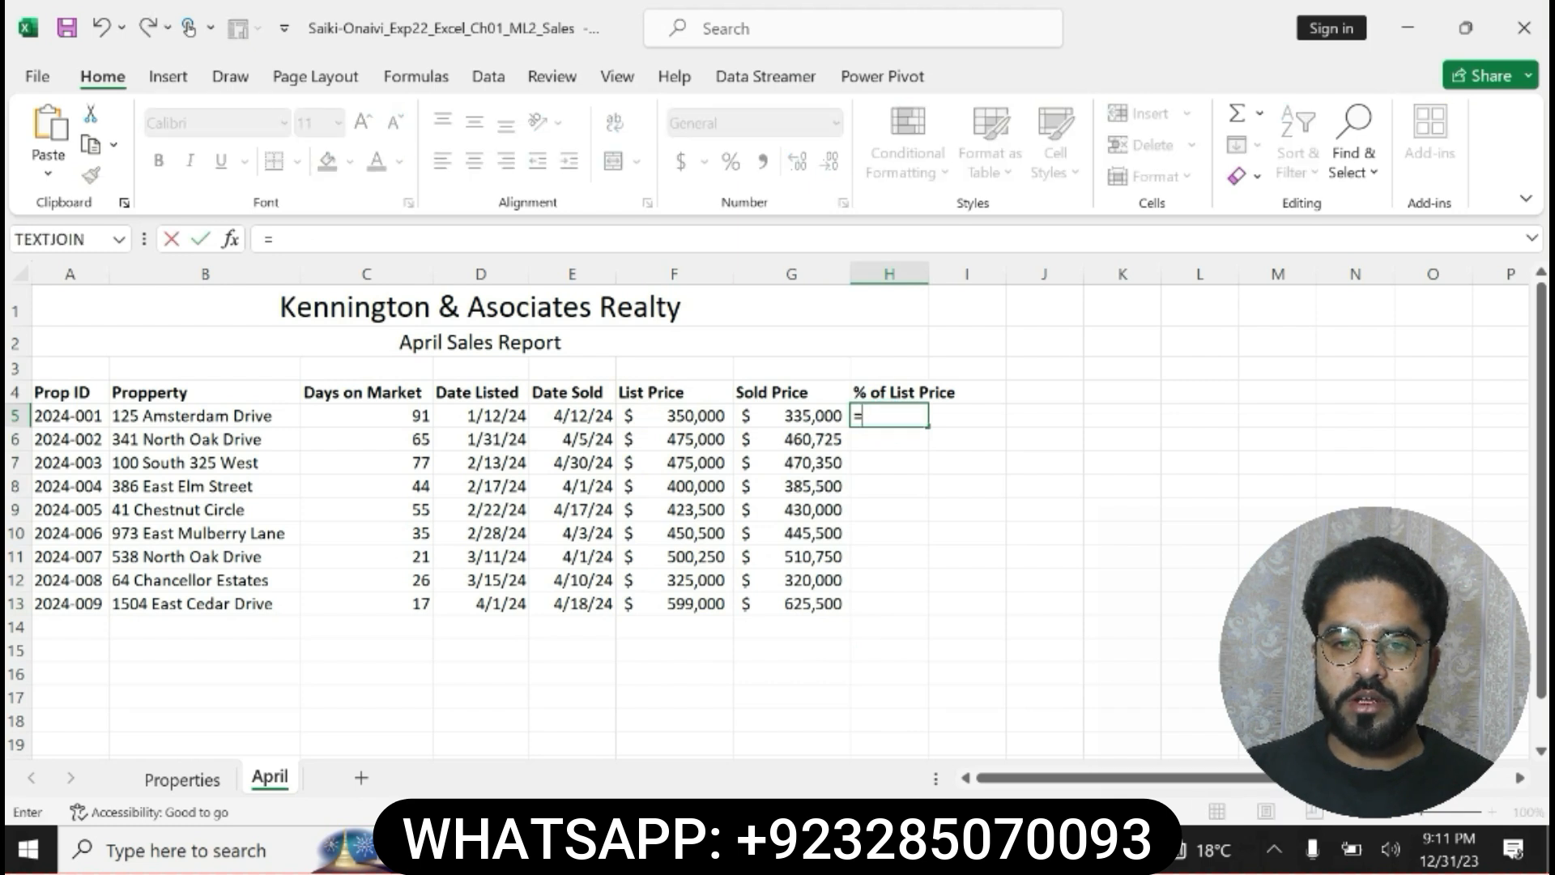
click(820, 416)
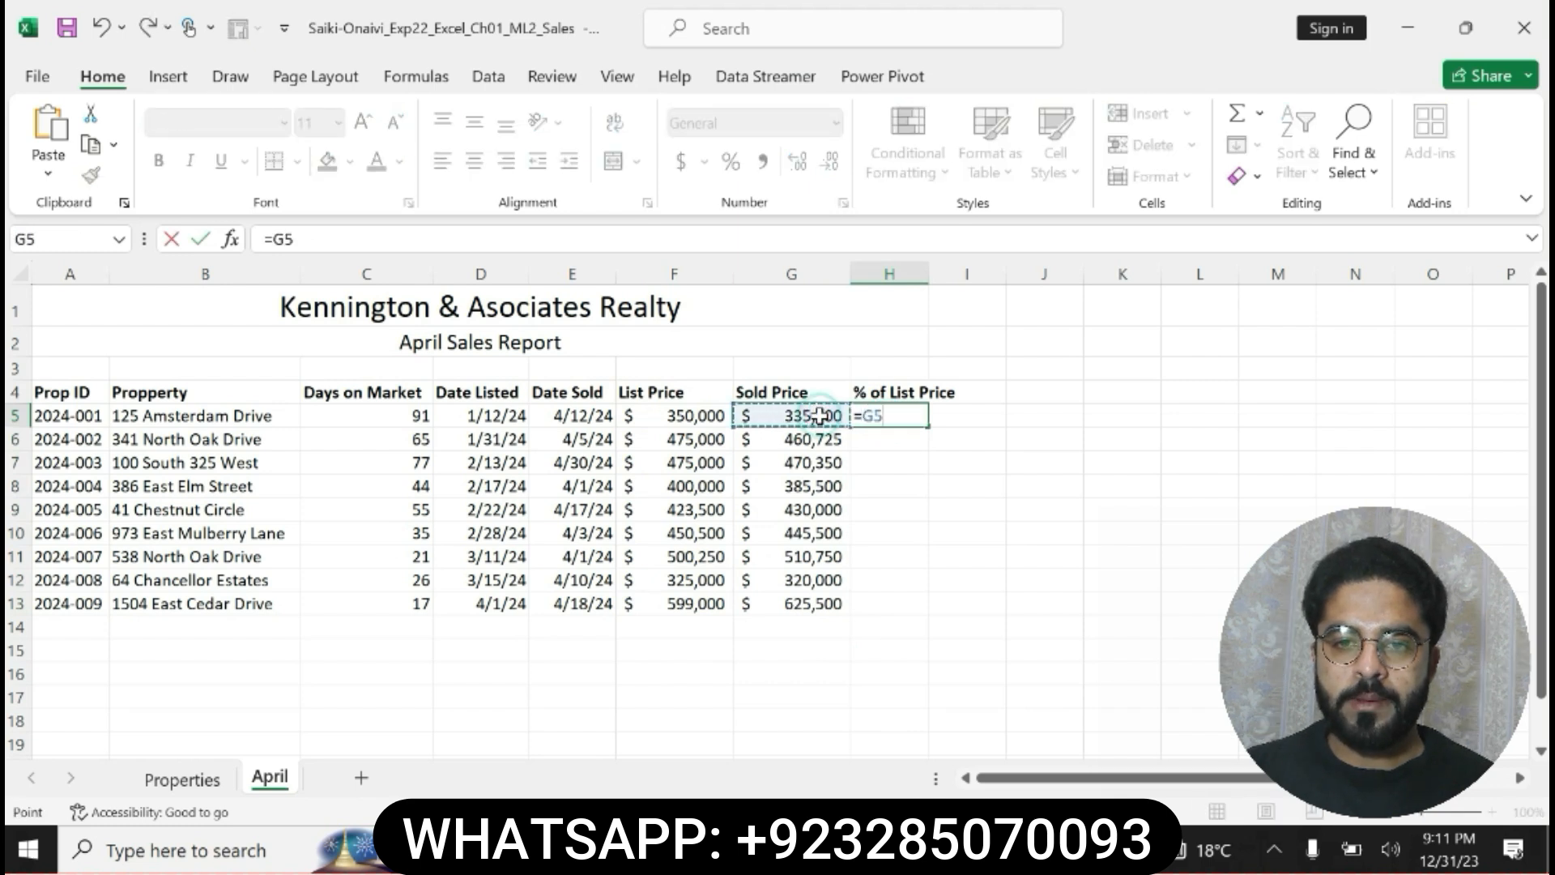
text(/)
click(673, 413)
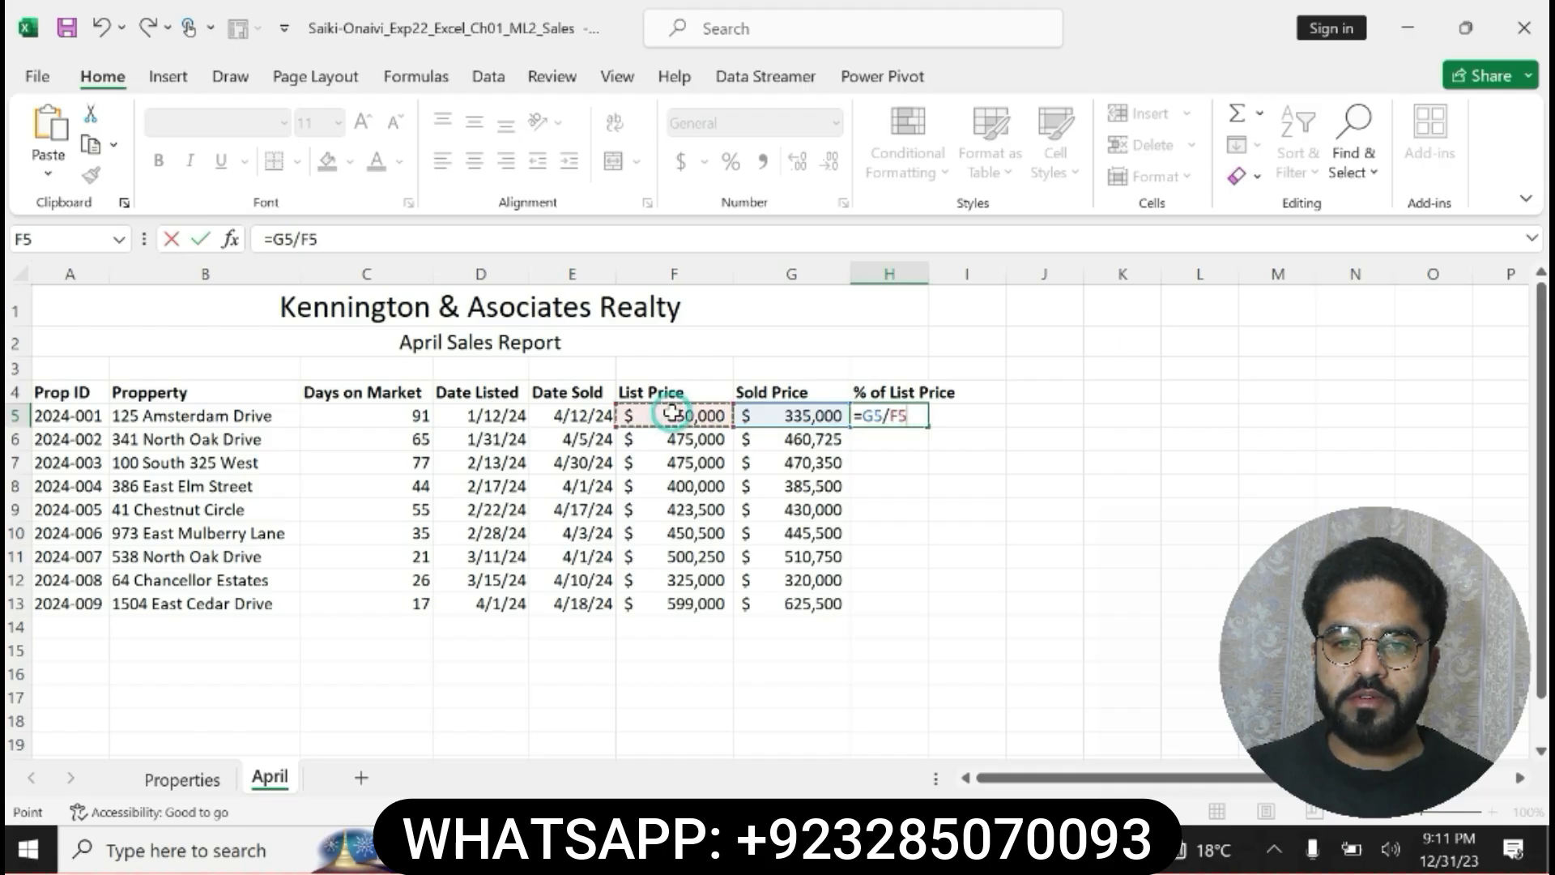
key(Return)
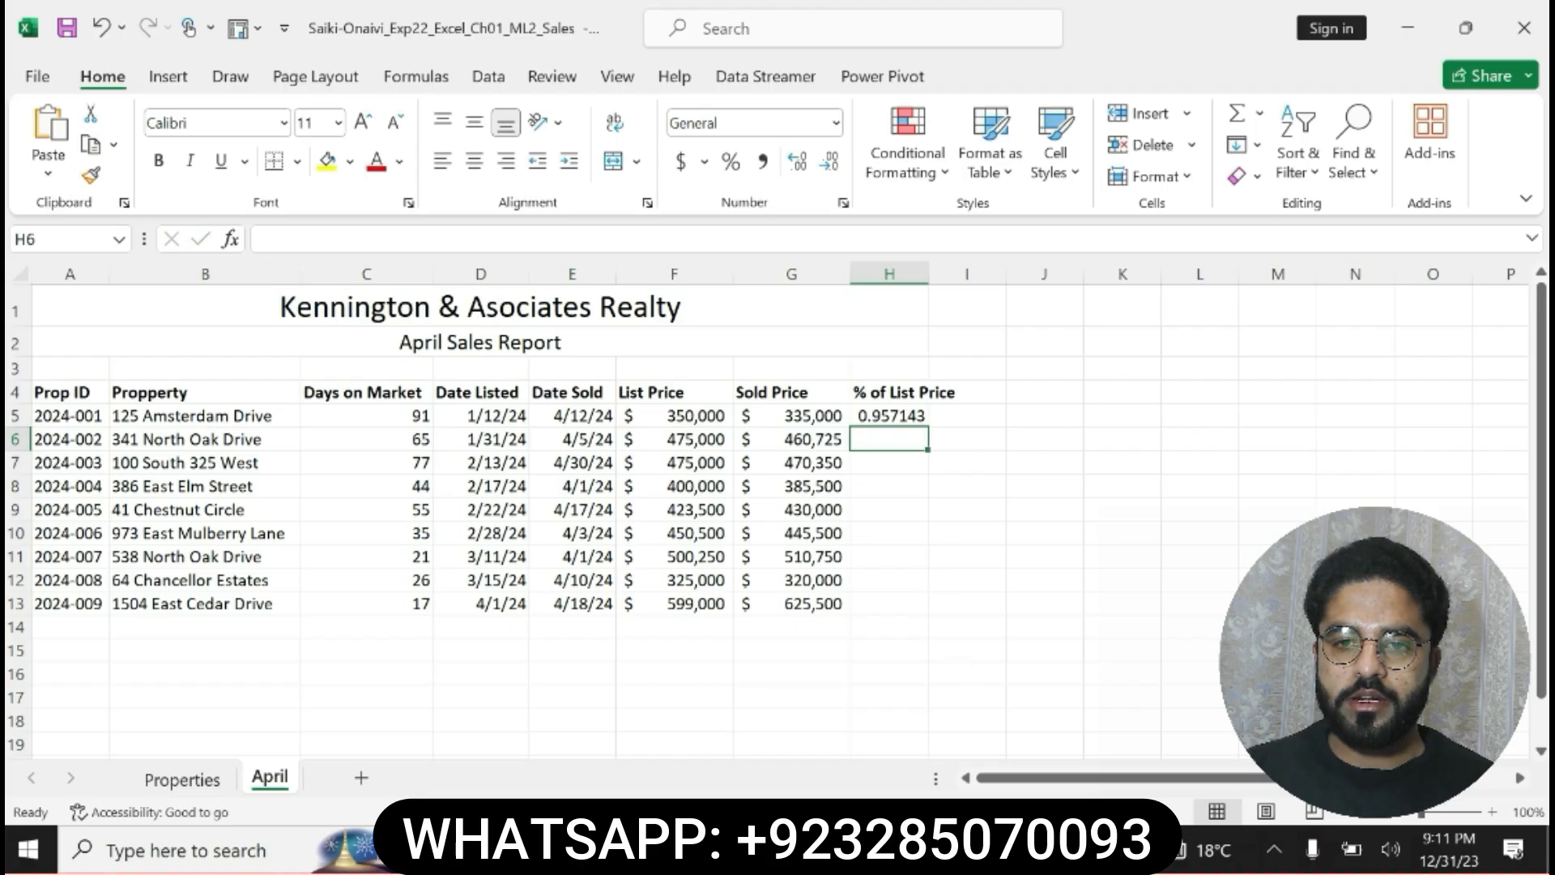
Check the step 7 copy instruction in Word, and fill the Excel formula in H5 down through H13.
key(alt+Tab)
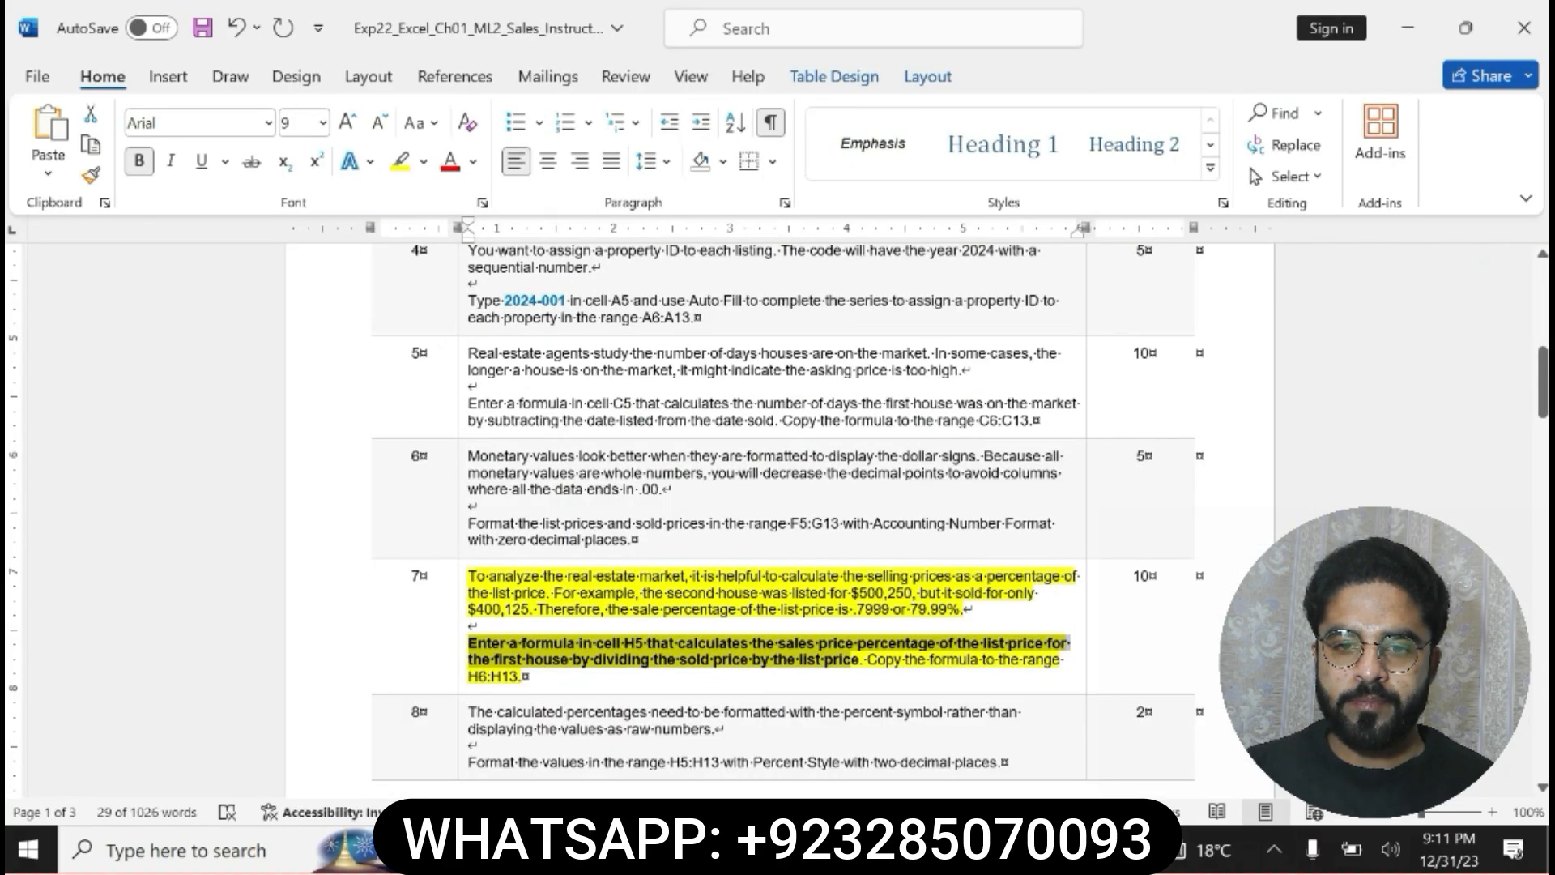
drag(867, 659, 525, 678)
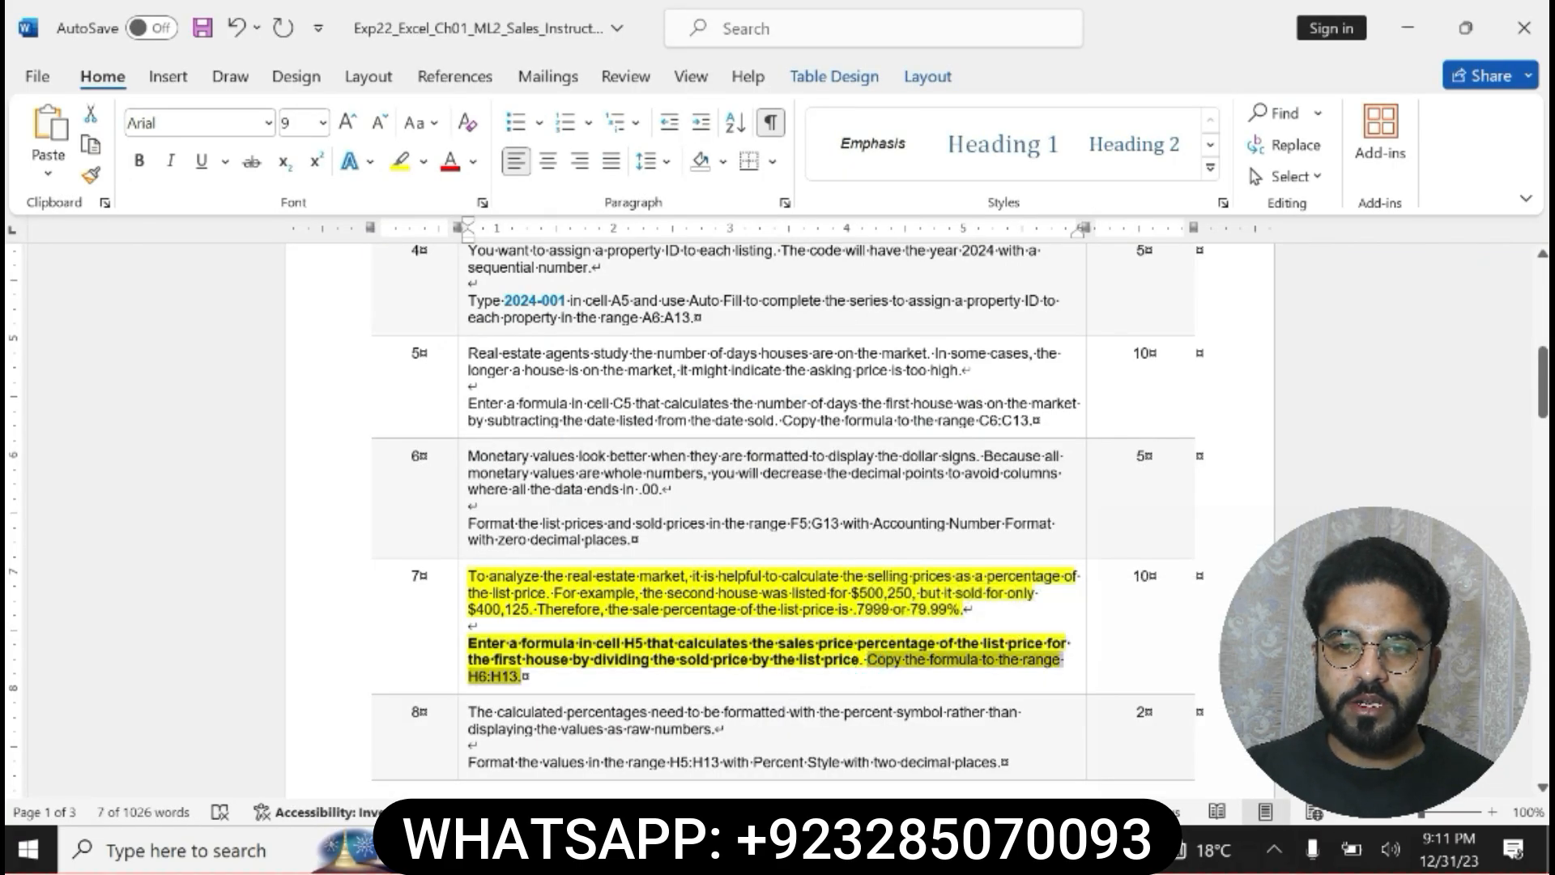
key(alt+Tab)
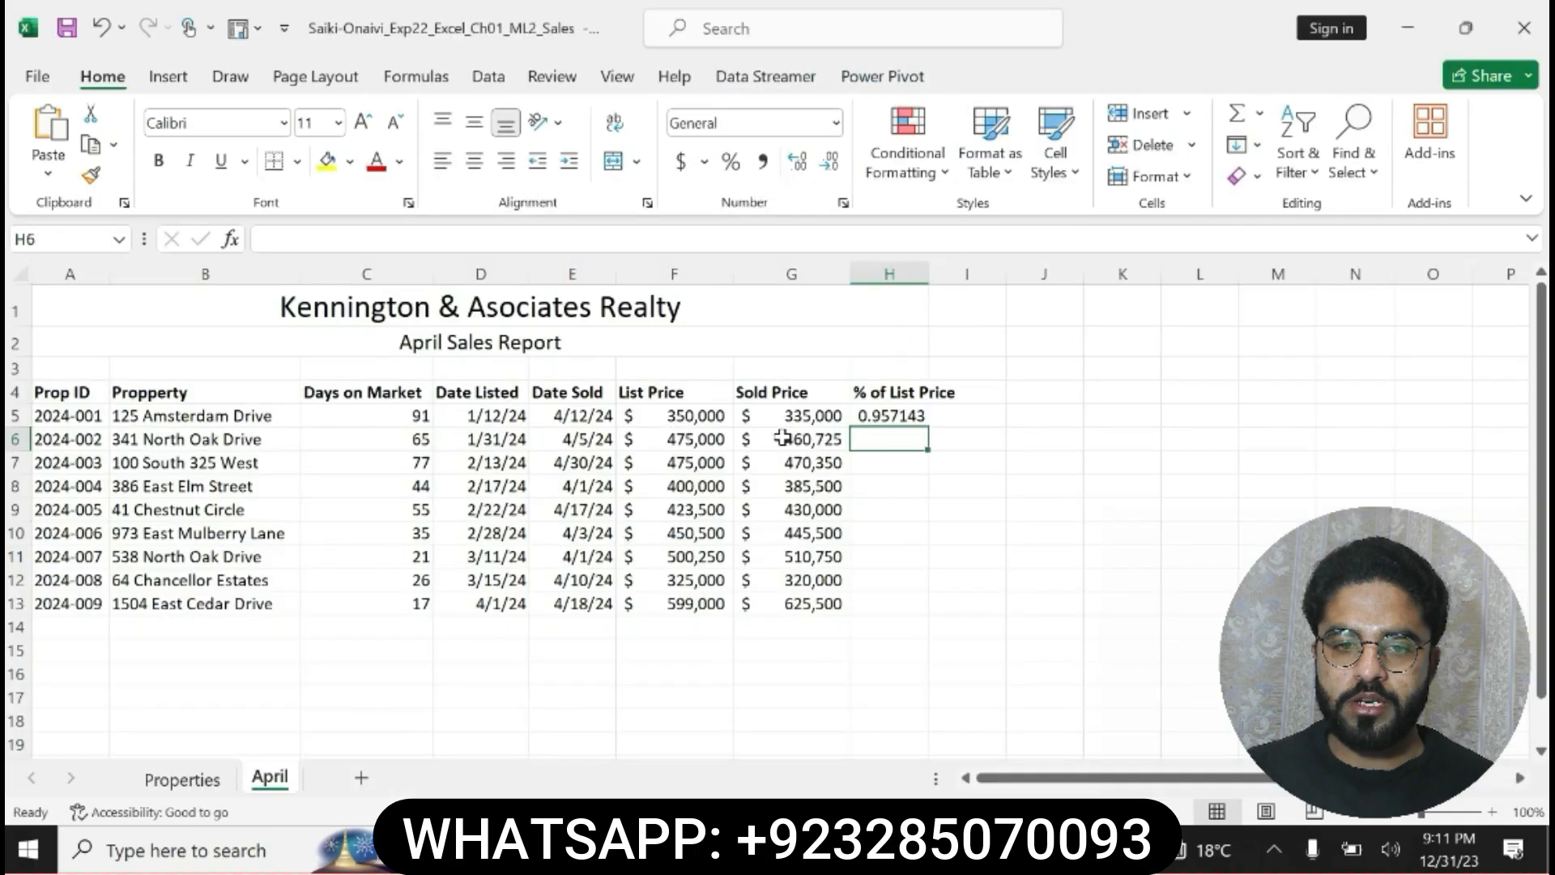
click(887, 417)
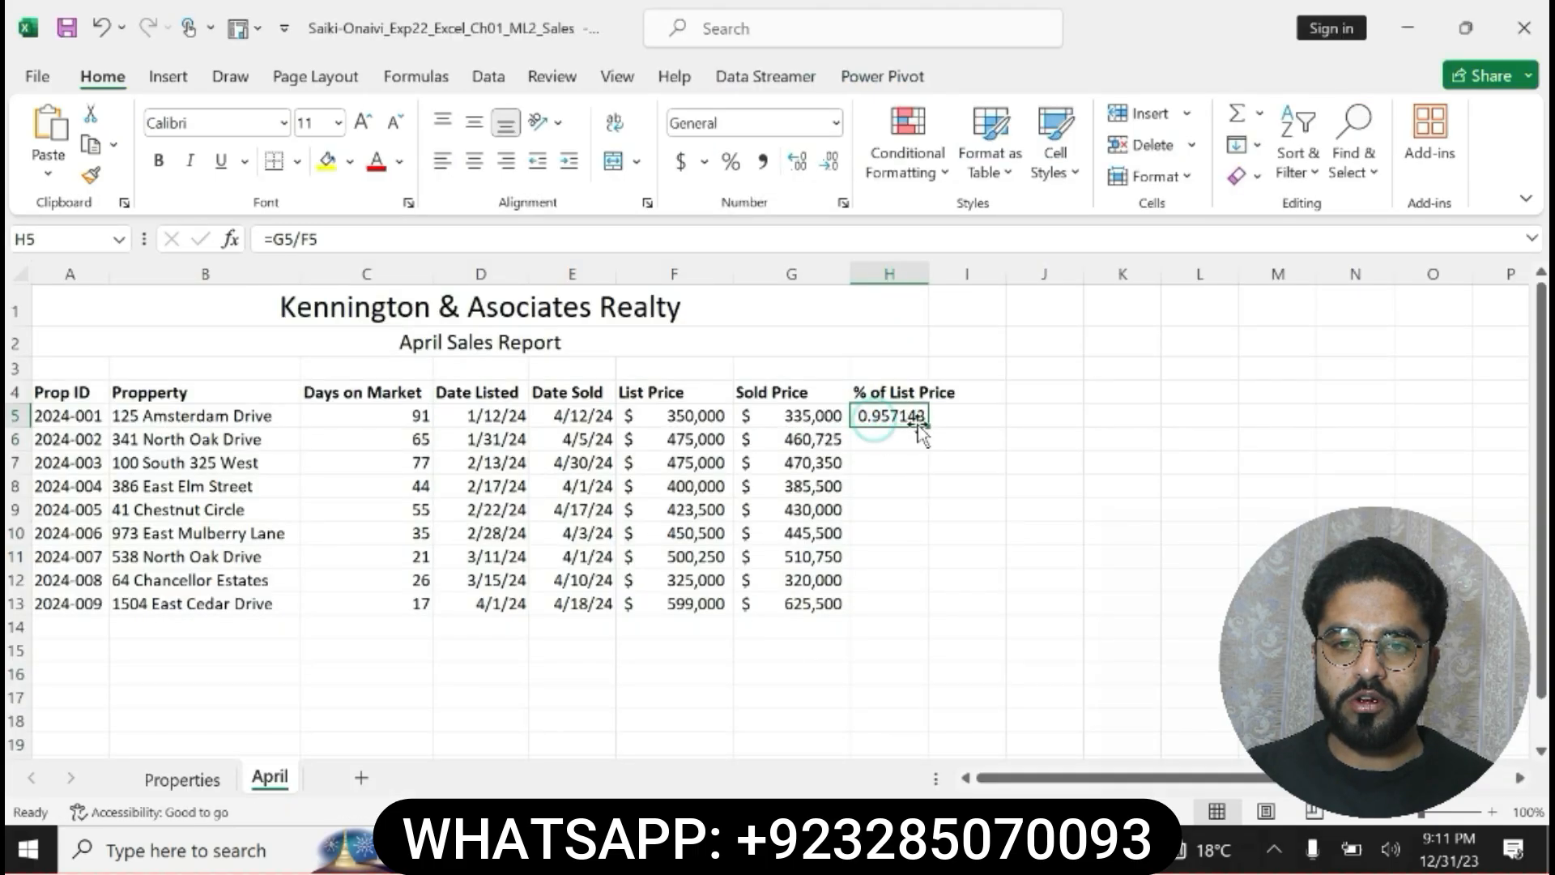
drag(926, 423, 926, 629)
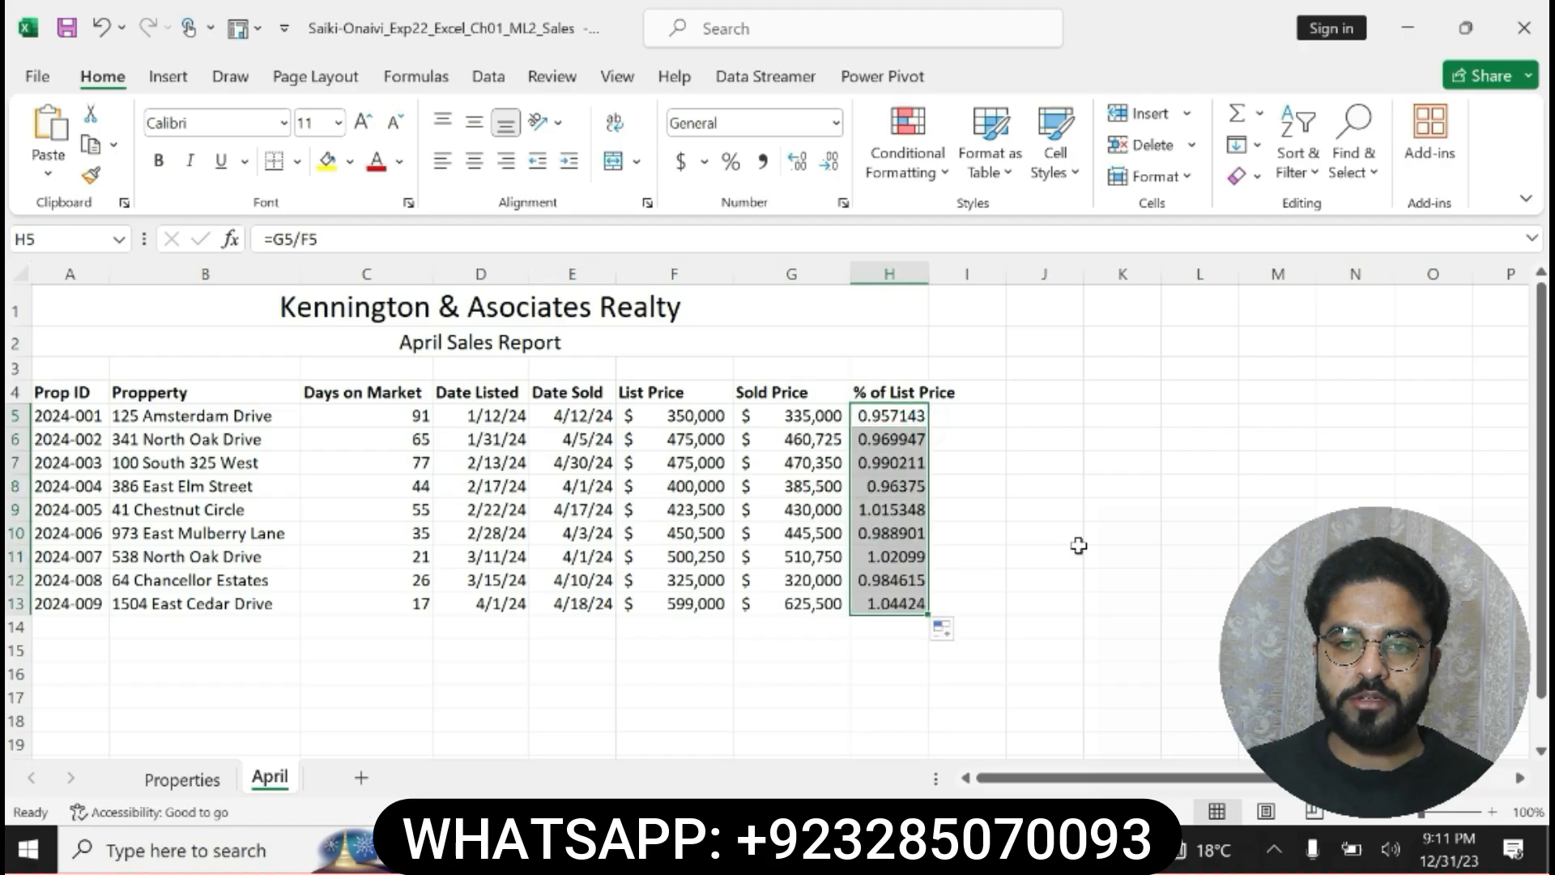
Return to the Word instructions and undo the bold and yellow highlight on the step 7 instruction.
key(alt+Tab)
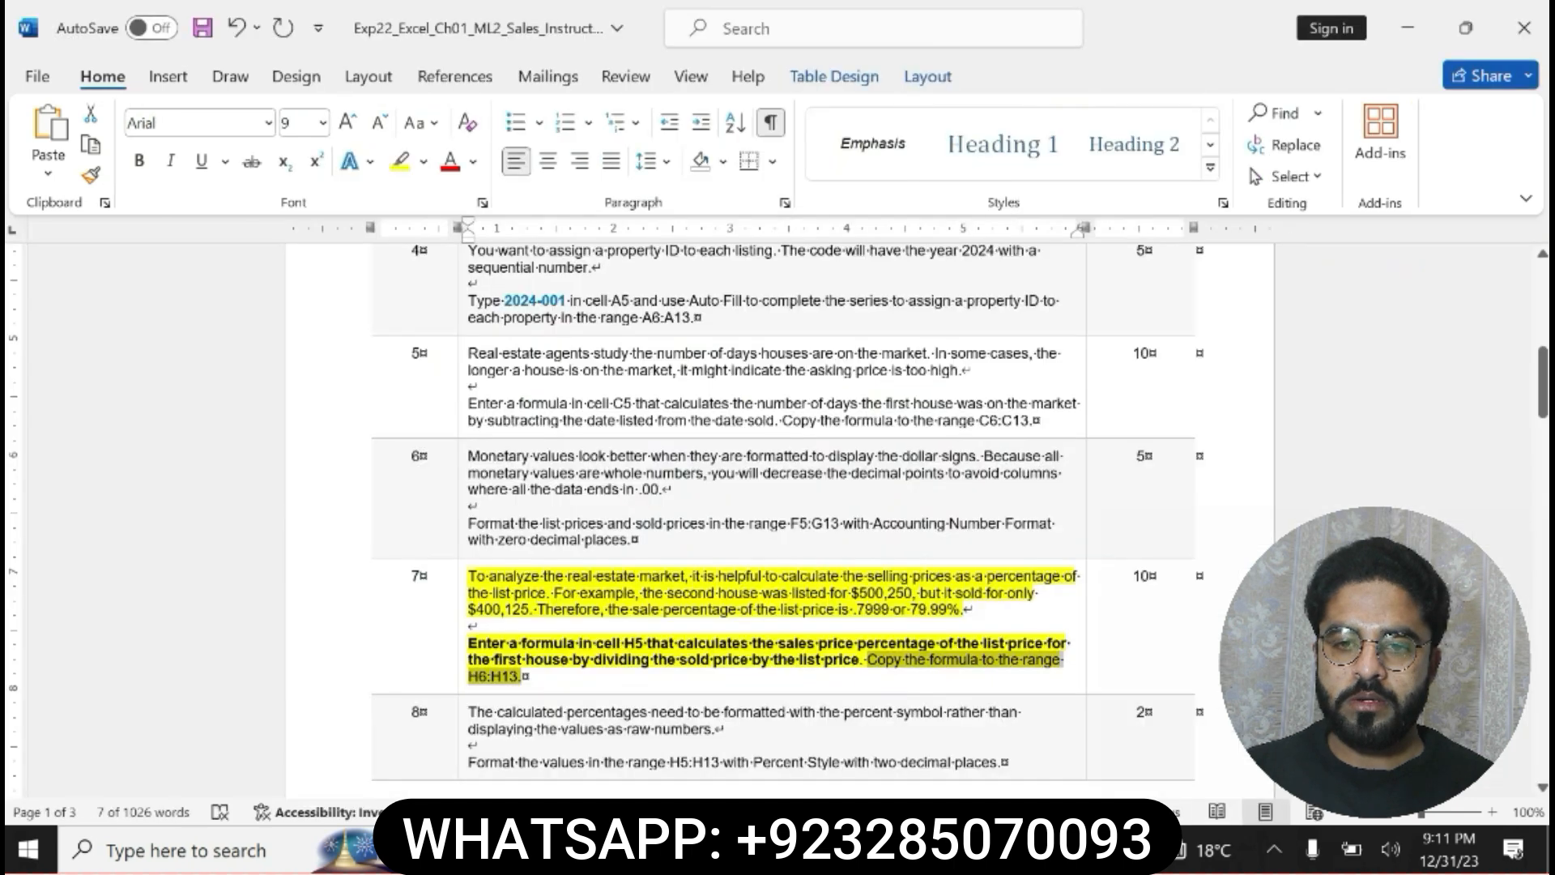
key(ctrl+z)
key(ctrl+z)
key(ctrl+z)
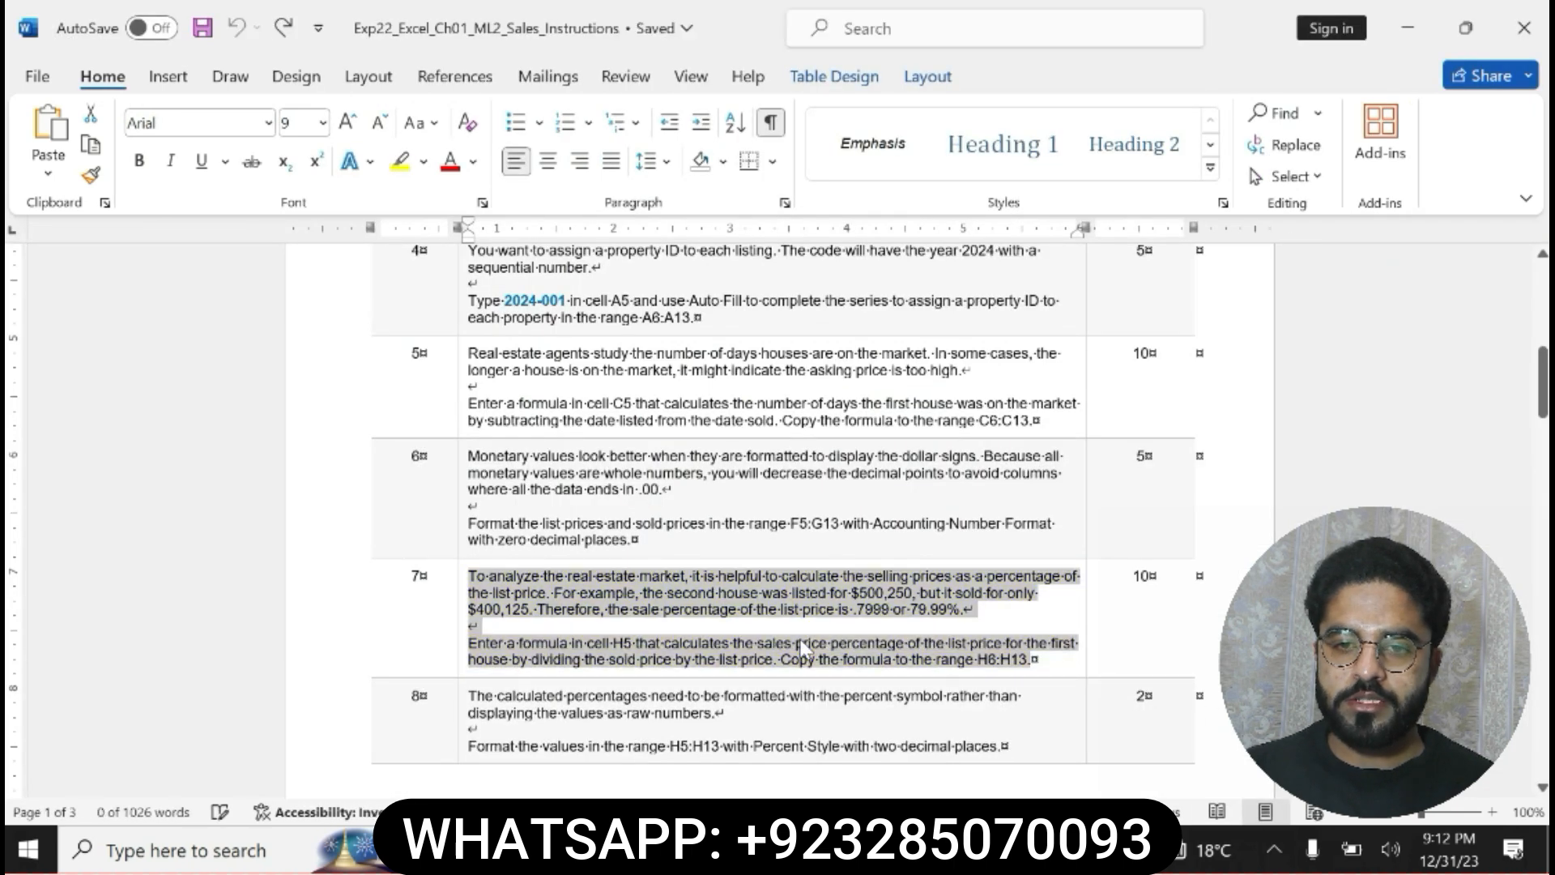
Highlight the step 8 instruction in yellow and bold its sentence about formatting H5:H13 with Percent Style.
drag(468, 696, 999, 746)
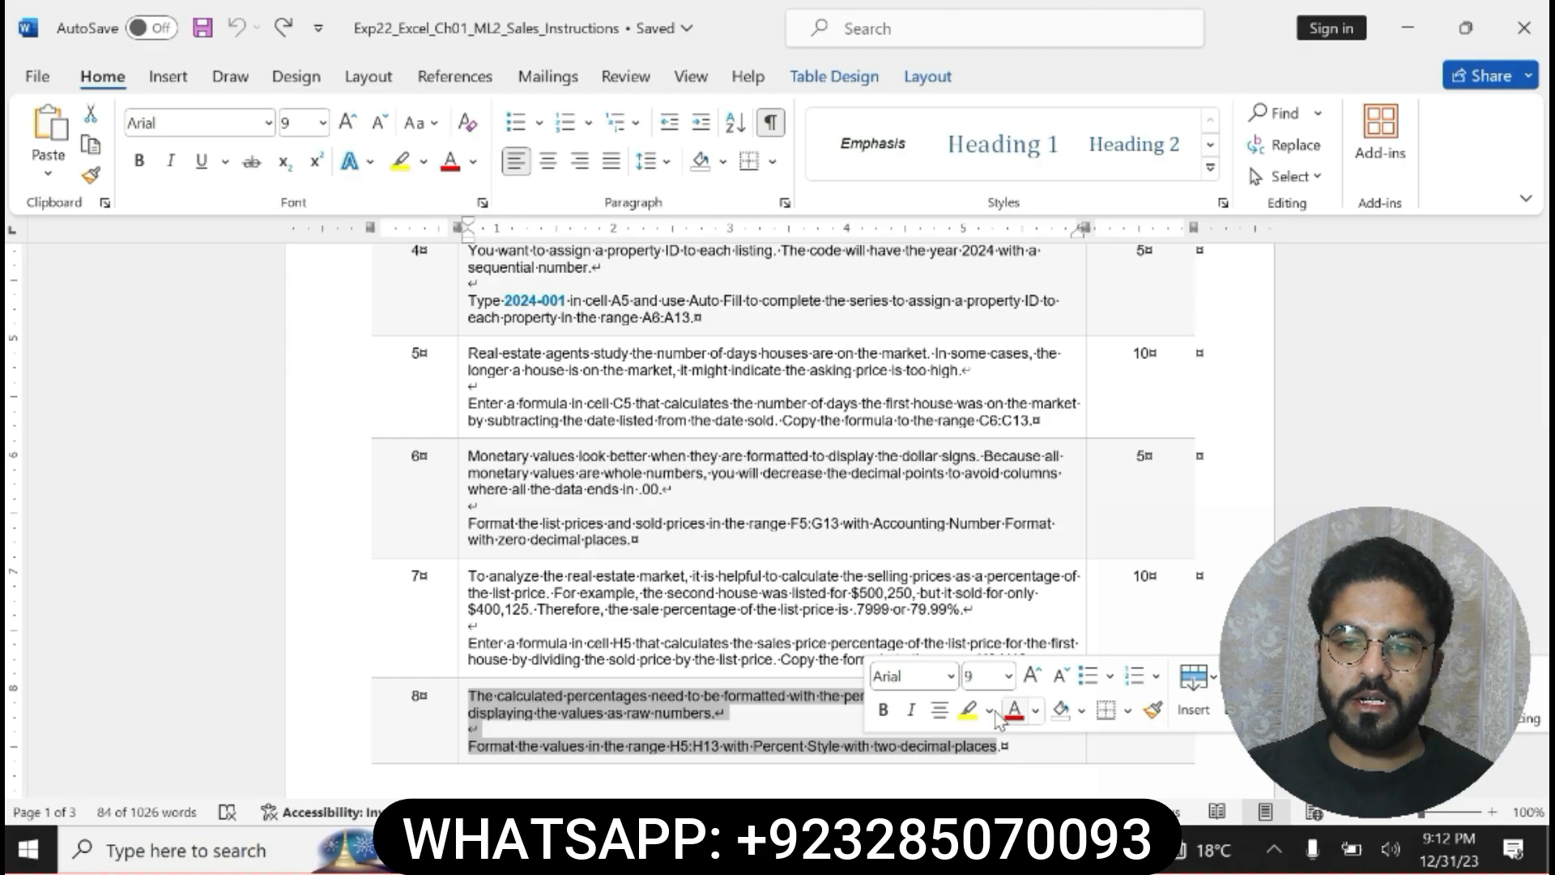
click(968, 710)
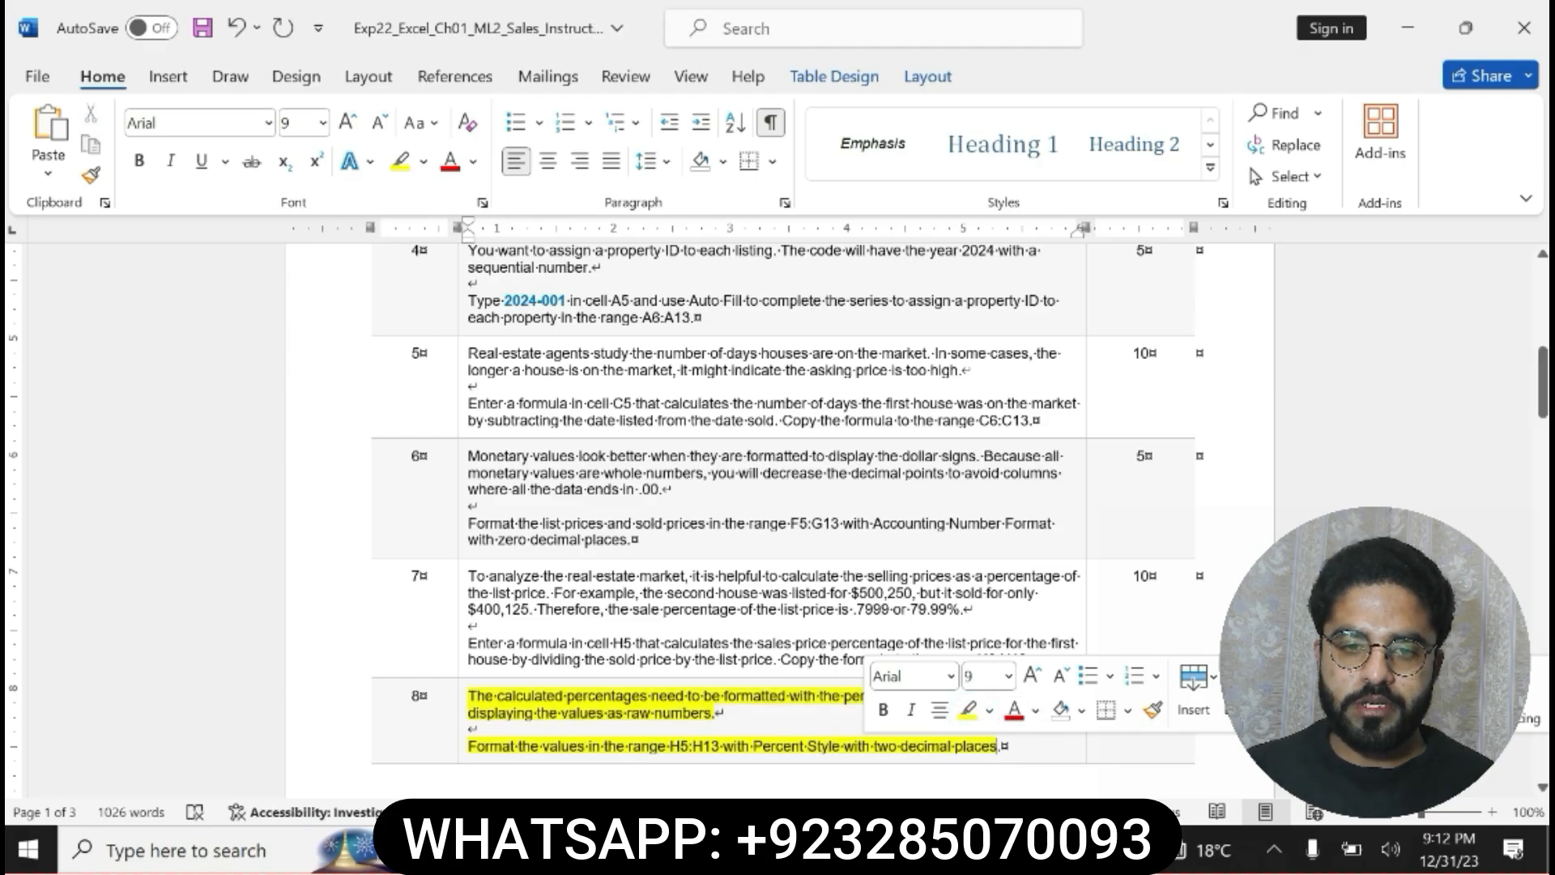
drag(470, 746, 610, 746)
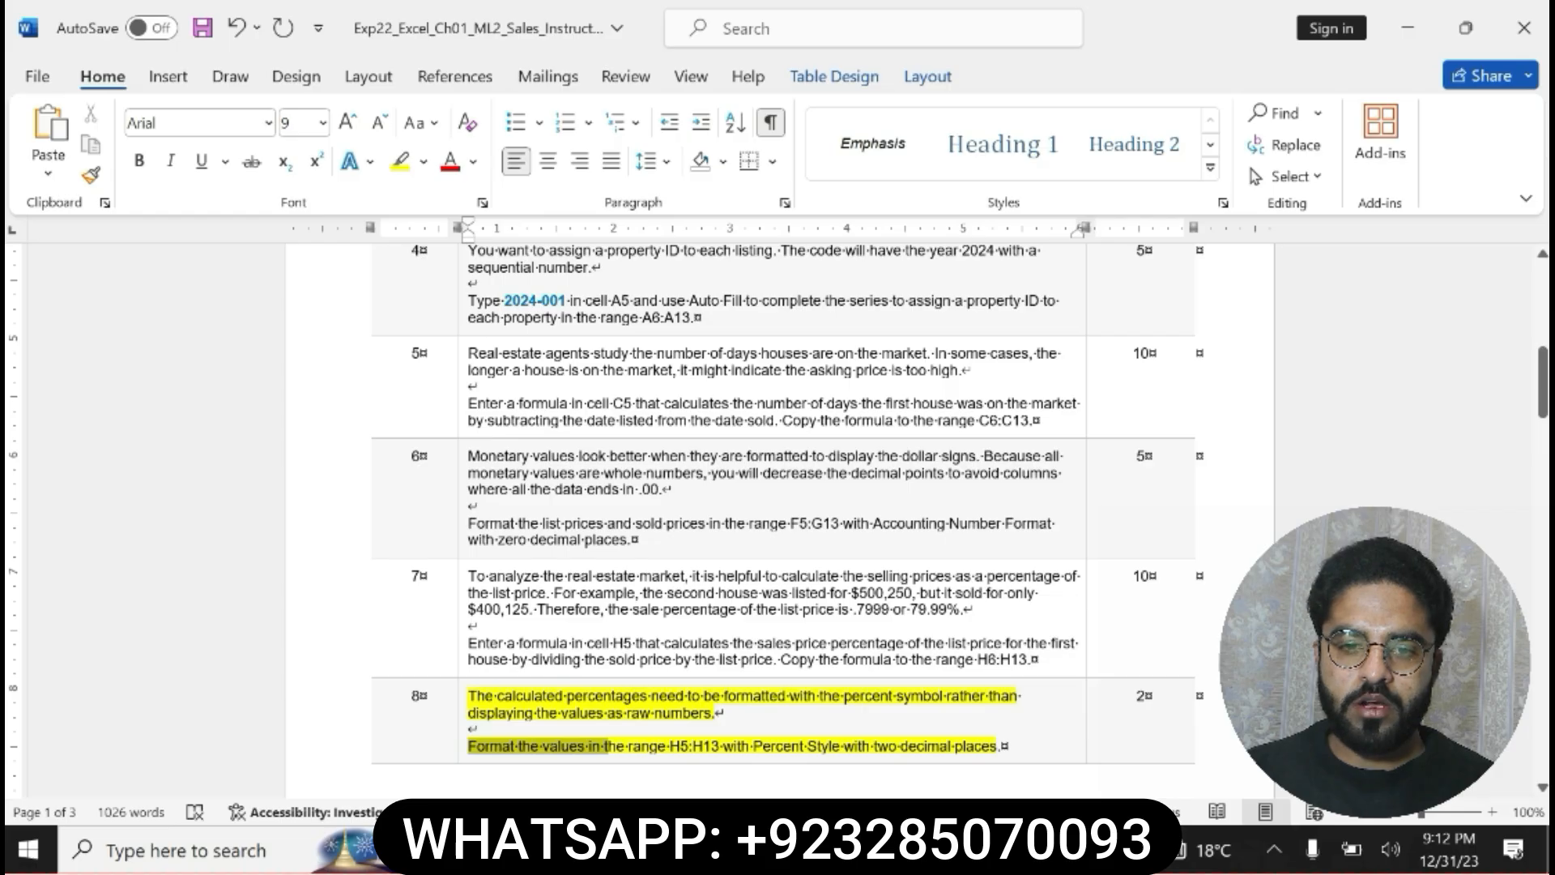
drag(608, 745, 797, 745)
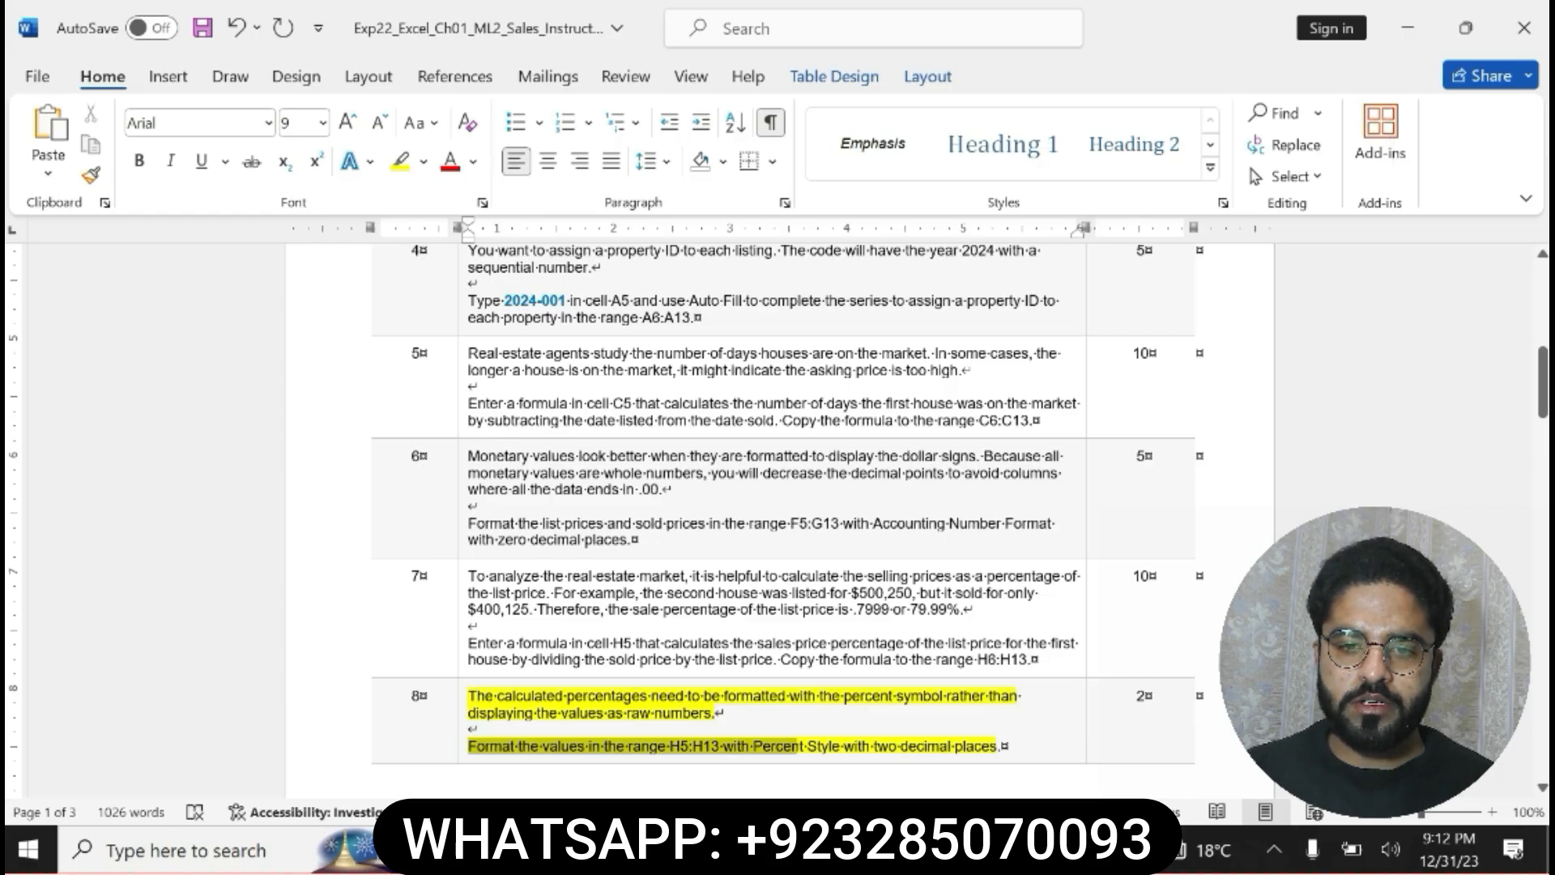
drag(797, 745, 1002, 747)
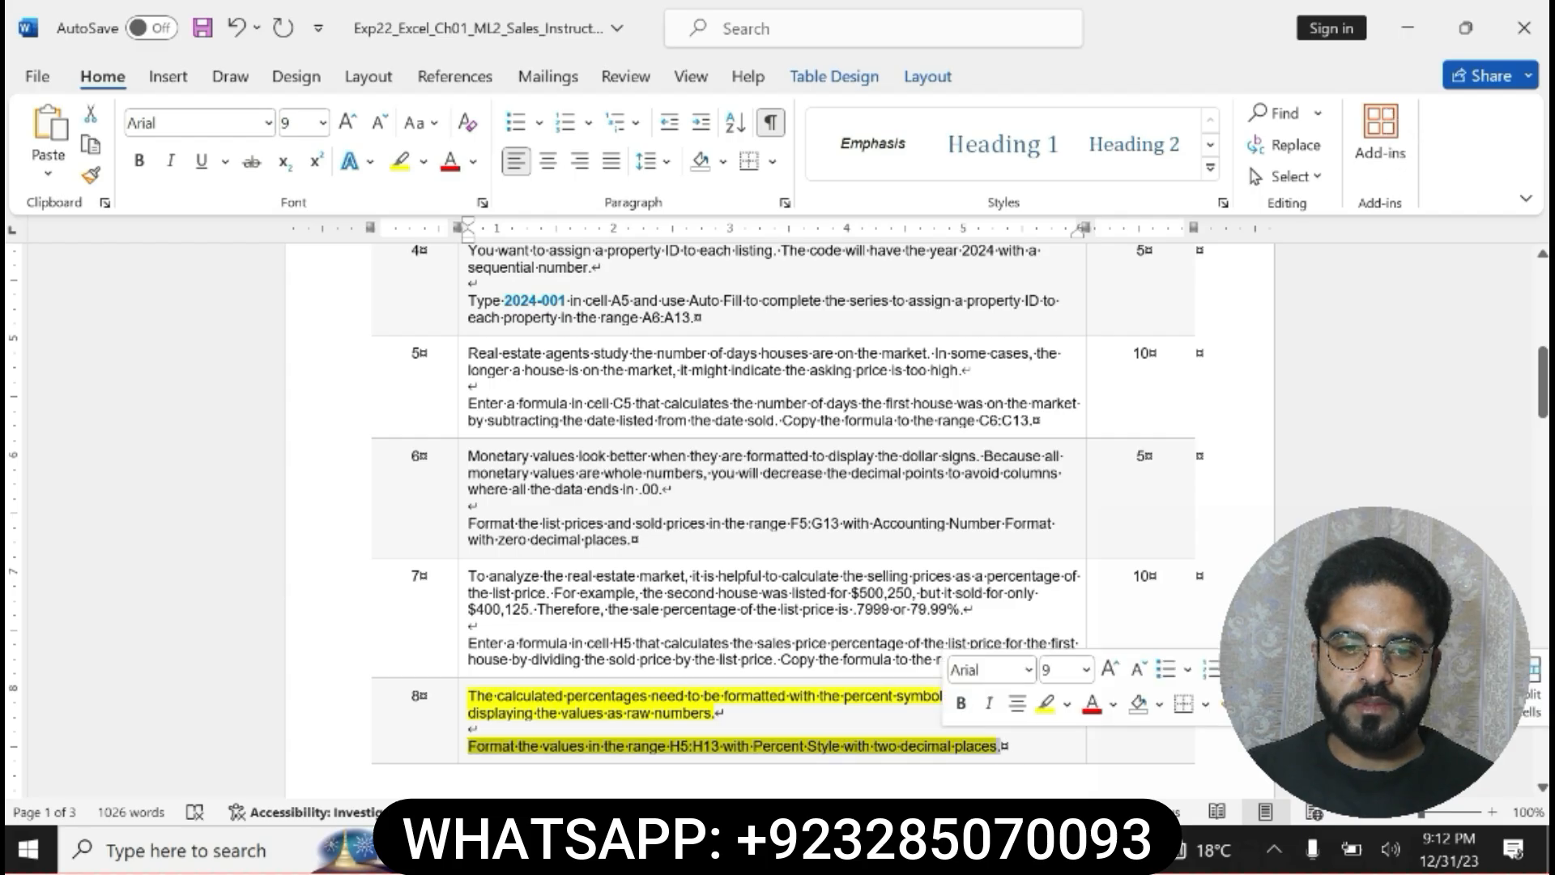
click(961, 703)
Select the H5:H13 reference in step 8, and format that range in Excel as Percent Style with two decimal places.
drag(683, 746, 723, 749)
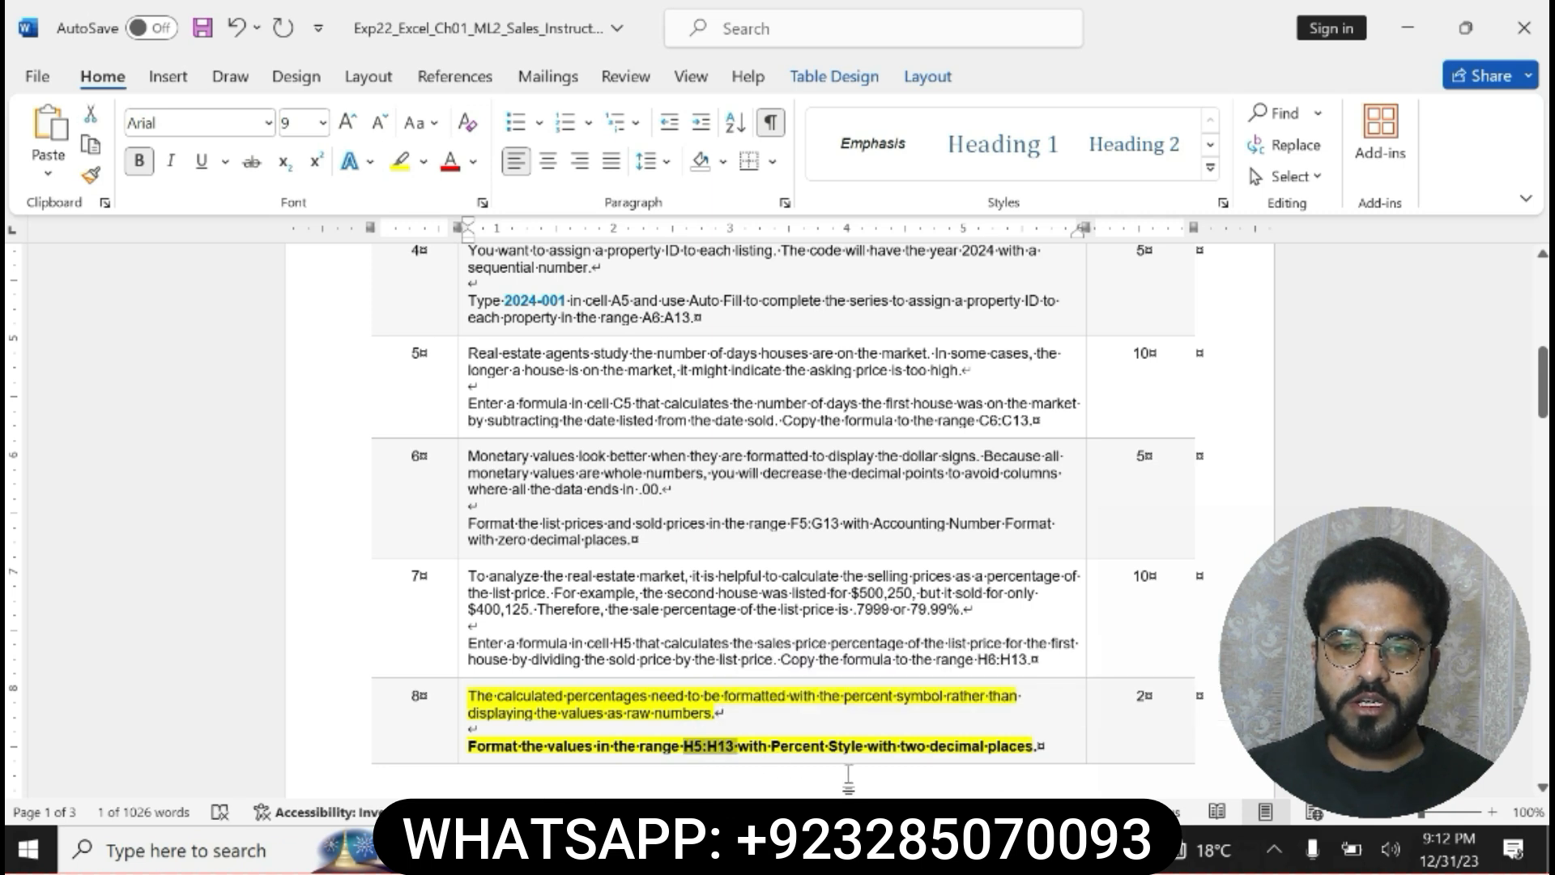
key(alt+Tab)
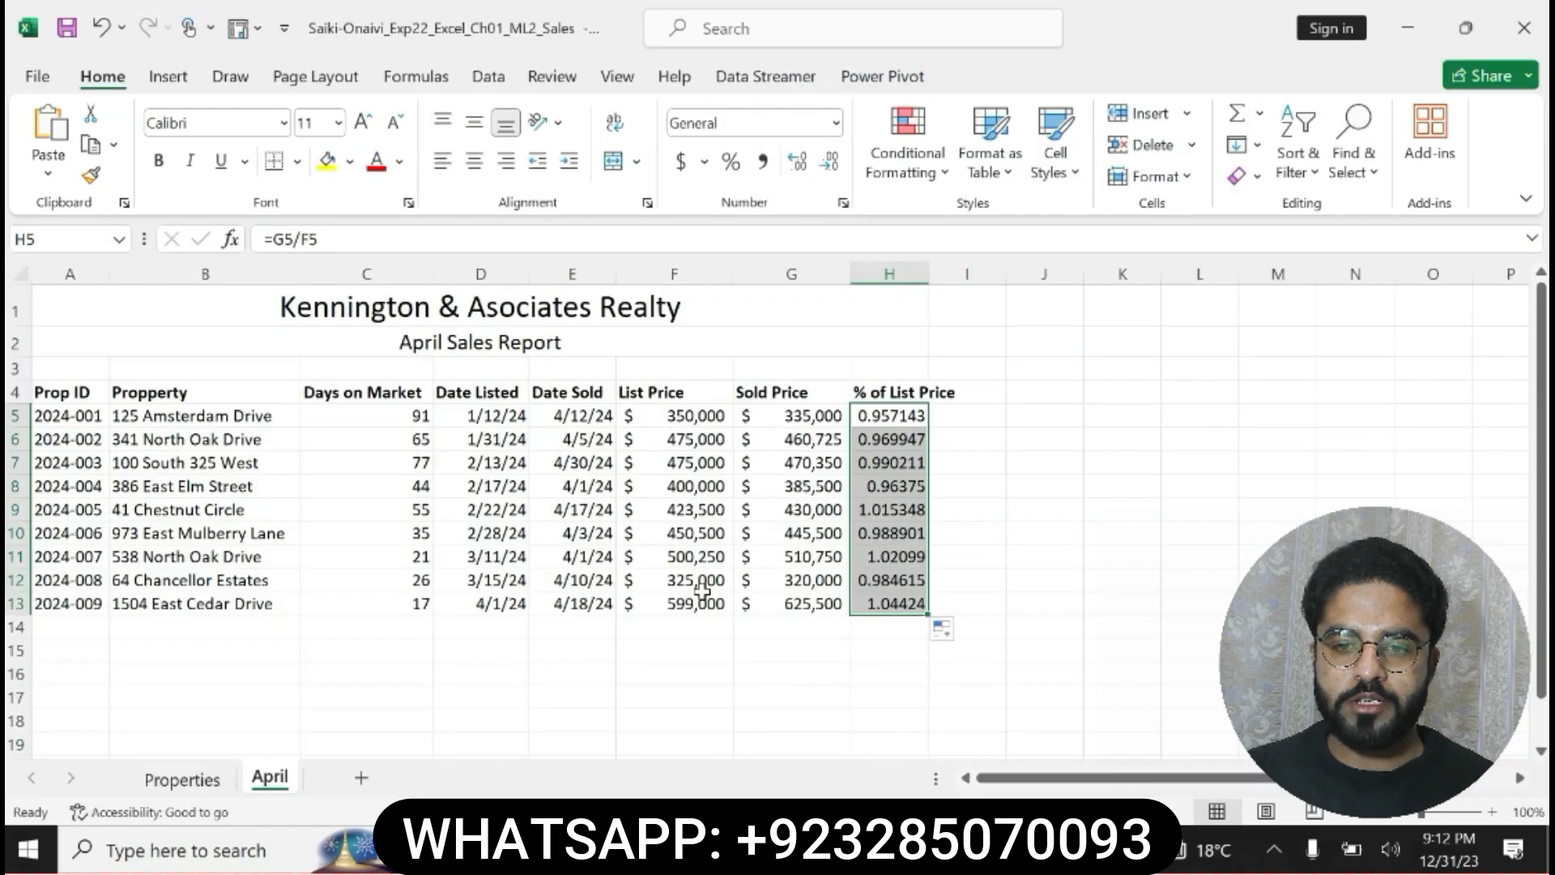
click(59, 243)
text(H5:H13)
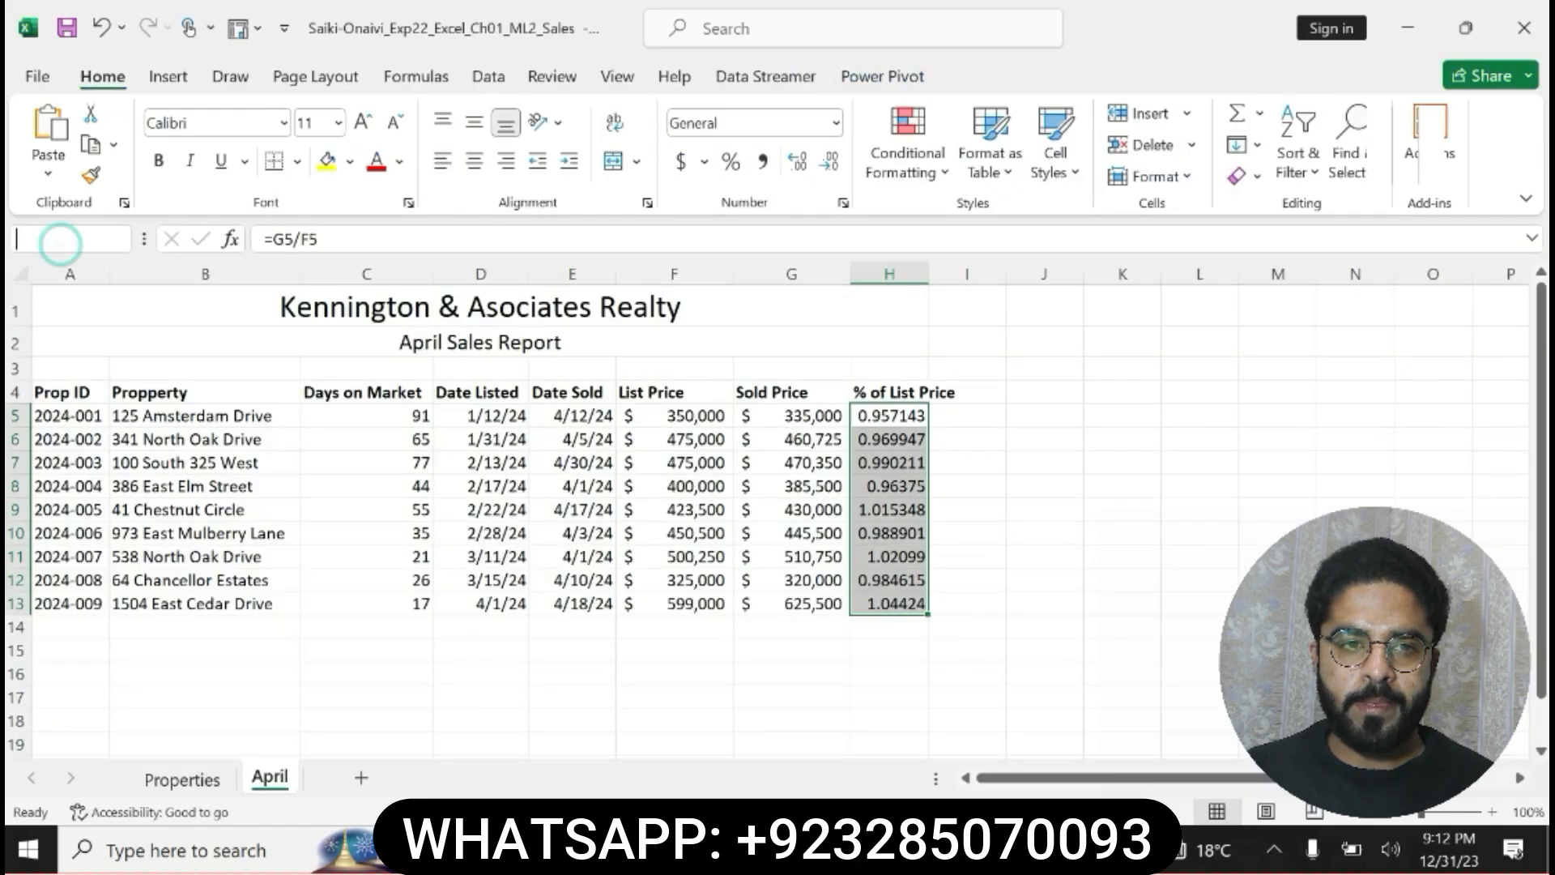
key(Return)
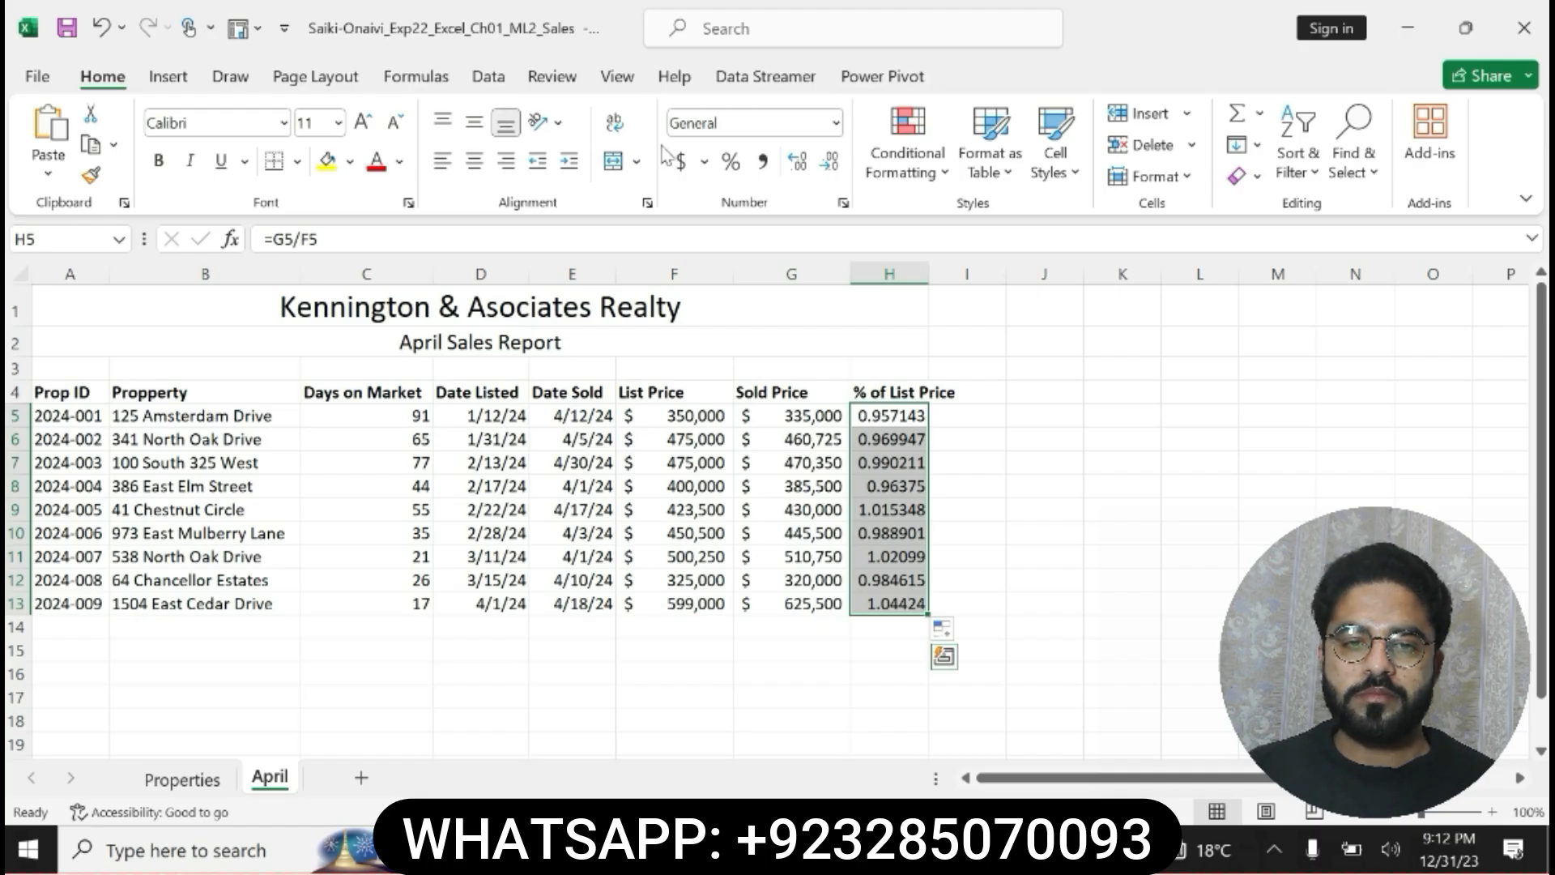
click(723, 165)
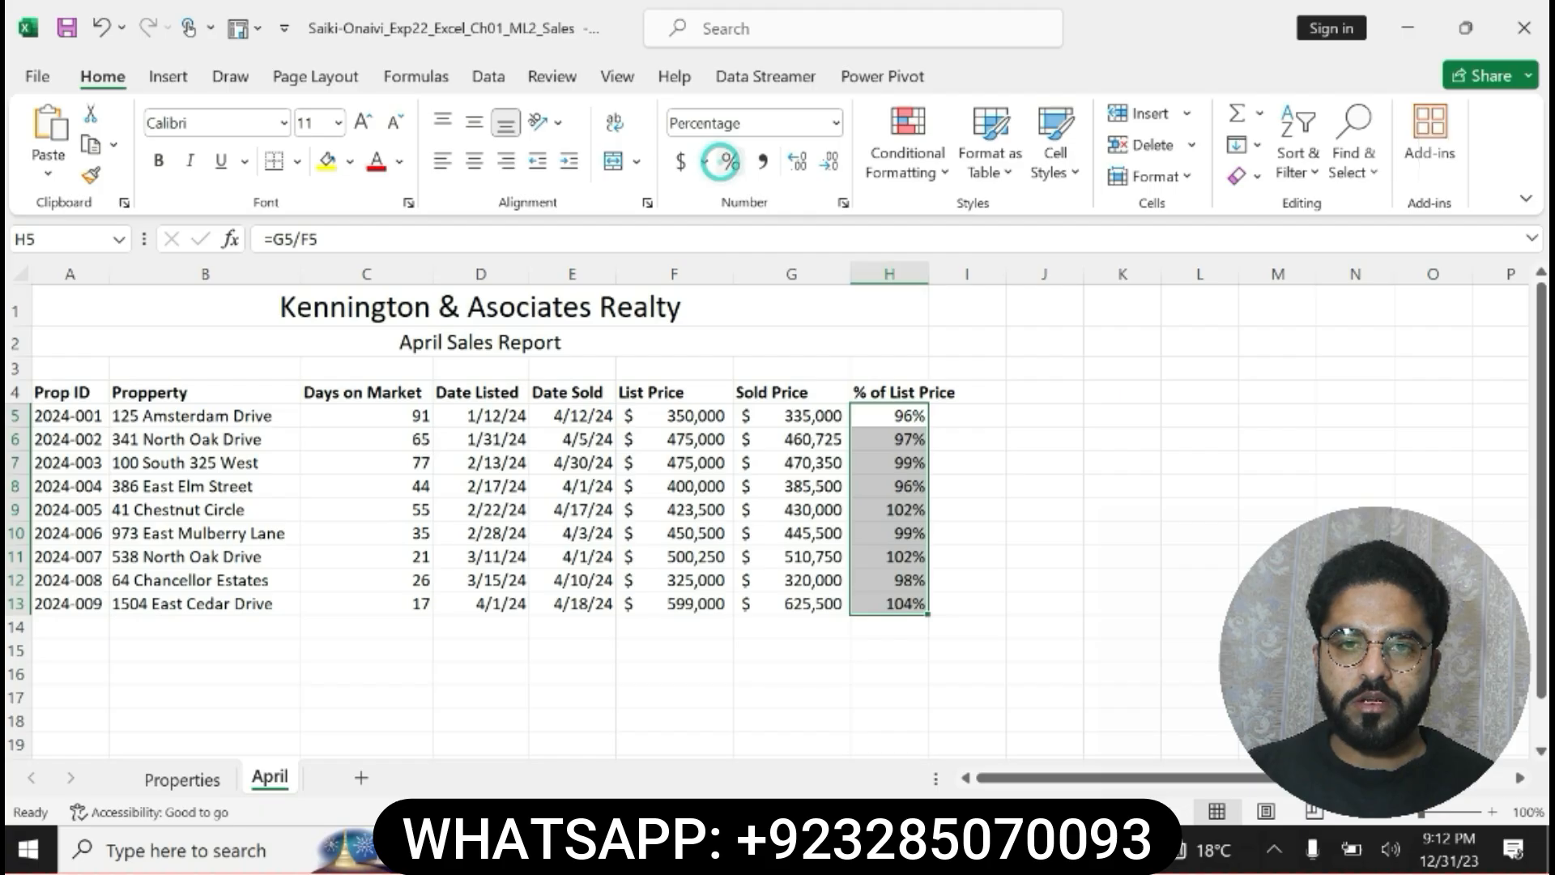
click(797, 165)
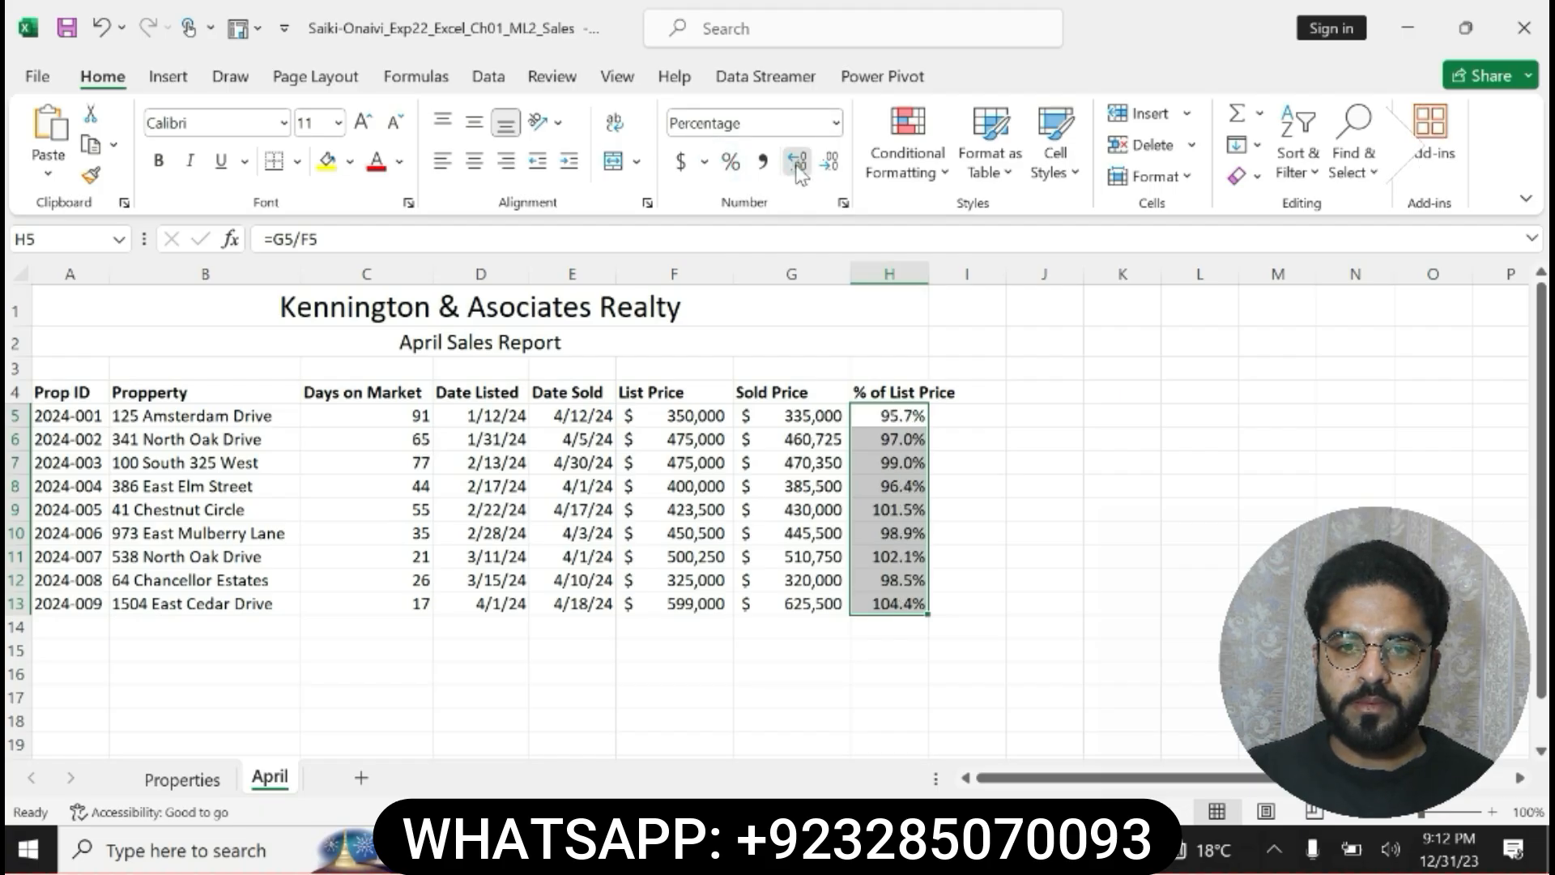
click(797, 164)
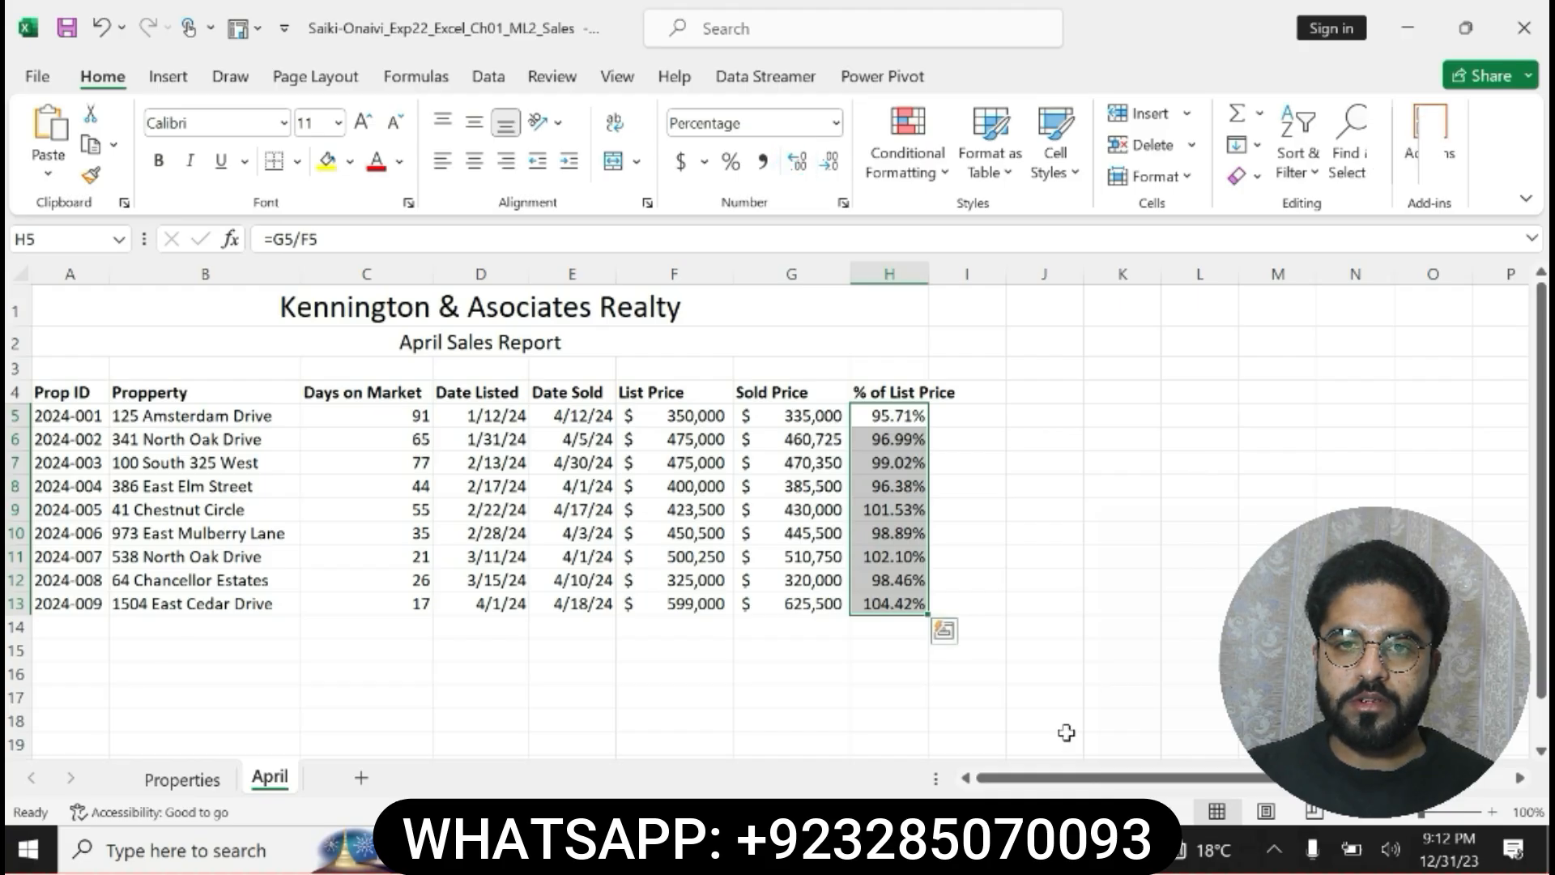
Return to the Word instructions and undo the bold and yellow highlight on the step 8 instruction.
key(alt+Tab)
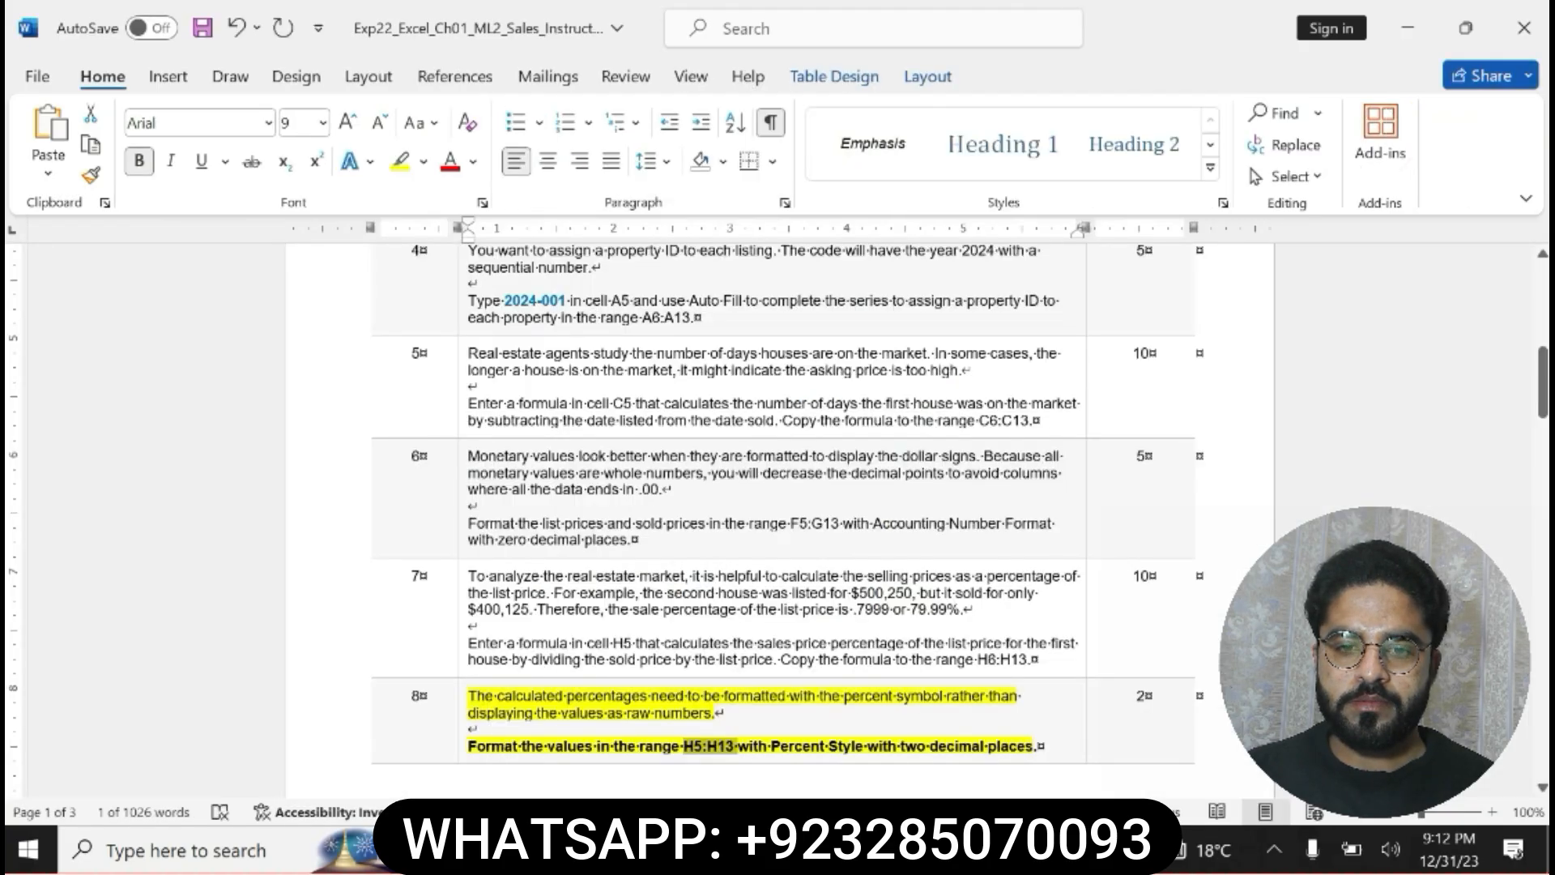
key(ctrl+z)
key(ctrl+z)
key(ctrl+z)
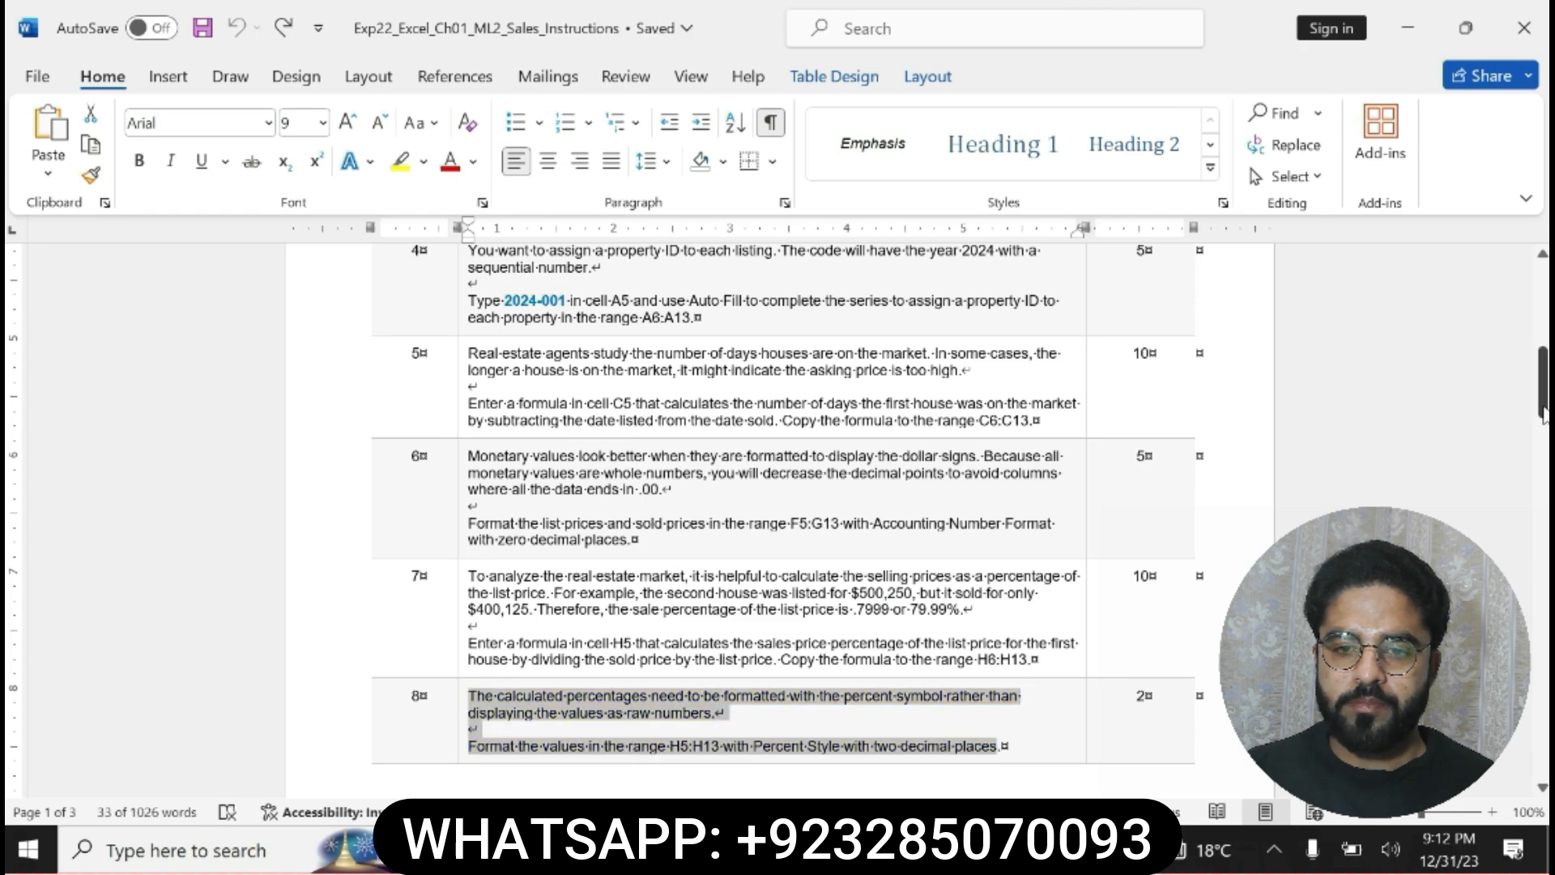
Highlight the step 9 instruction in yellow, bold its sentence about centering and wrapping headings, and select the A4:H4 reference.
drag(1543, 368, 1539, 450)
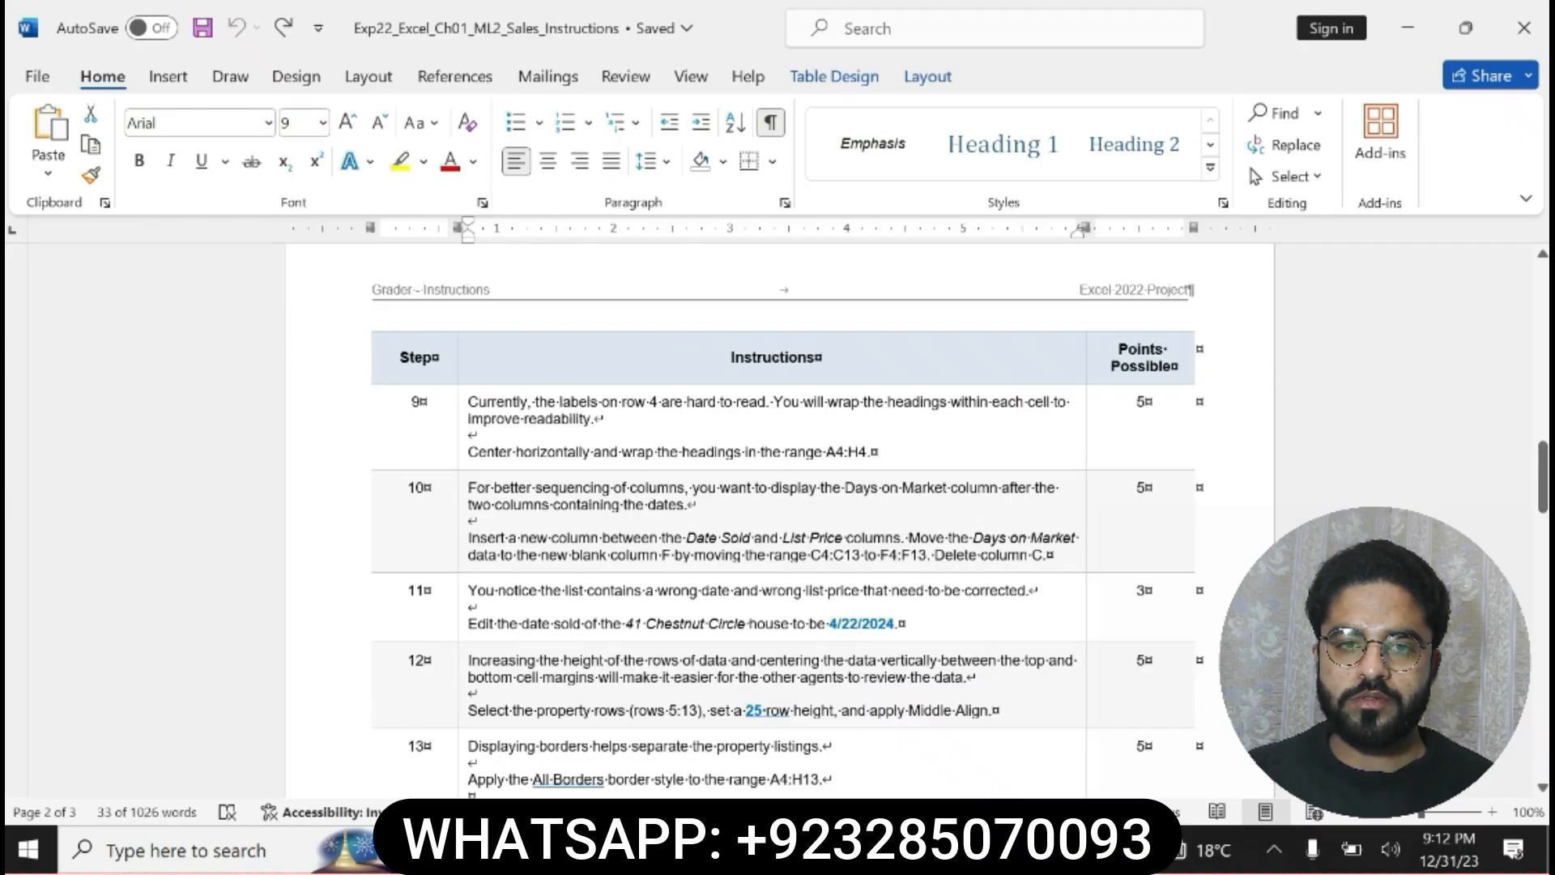
drag(467, 402, 881, 452)
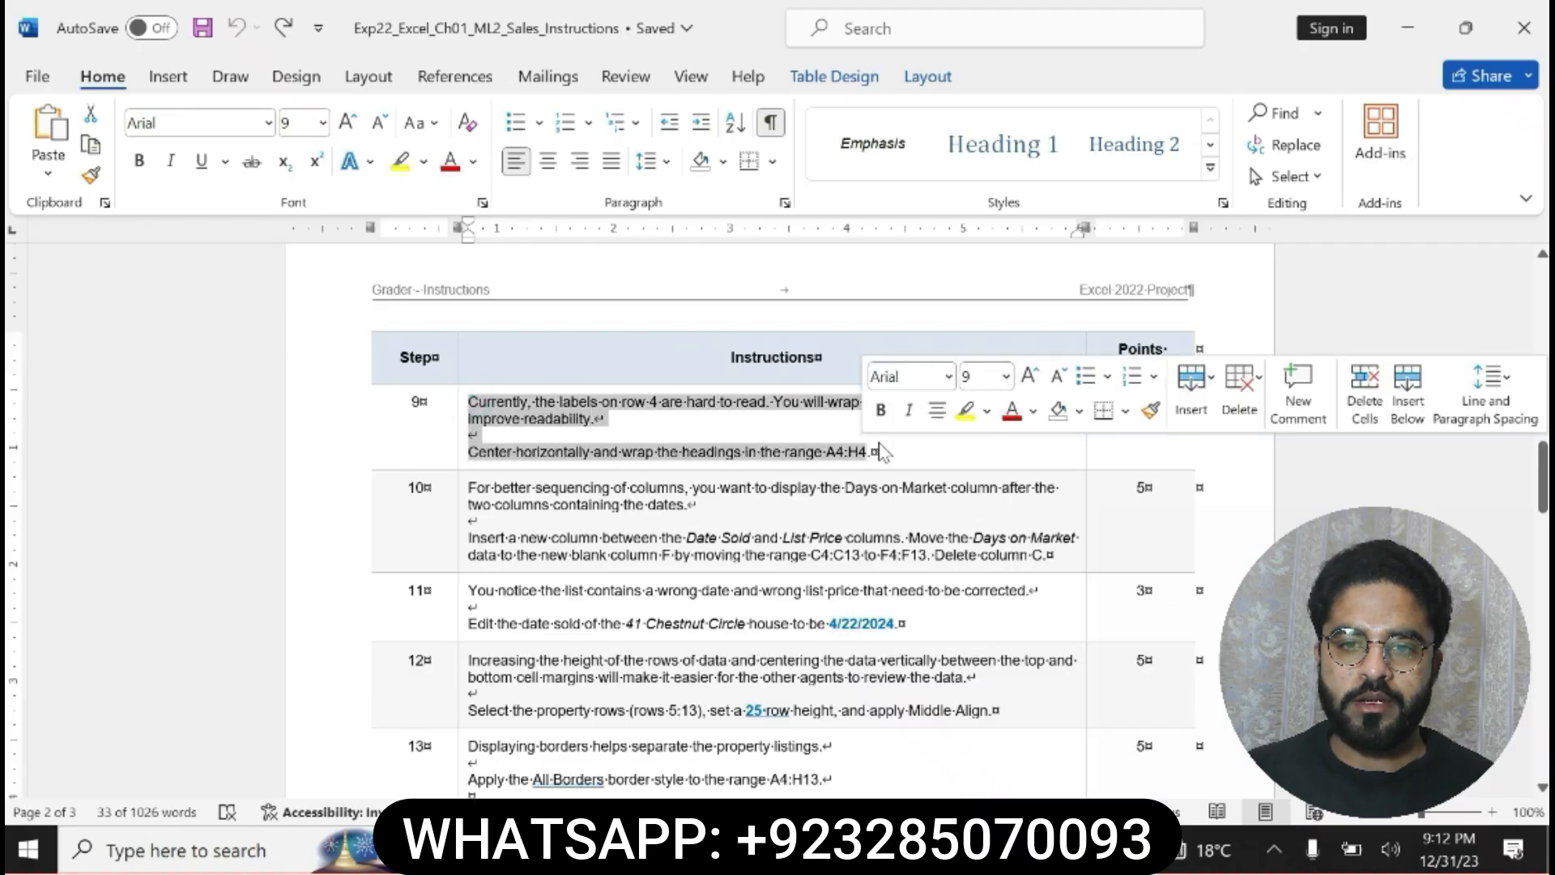
click(965, 410)
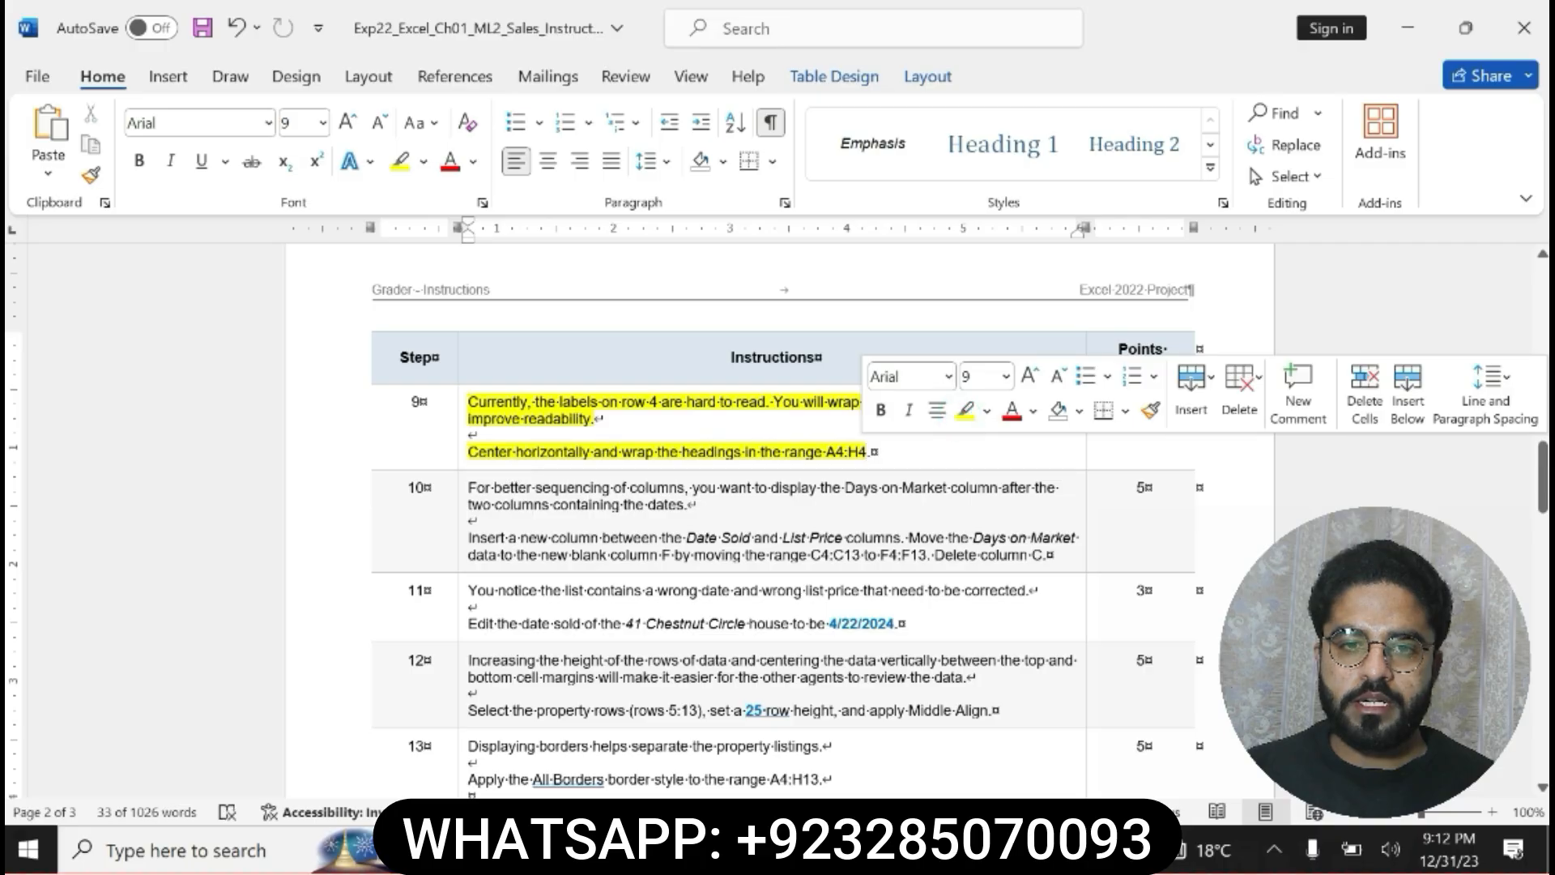
drag(468, 452, 745, 451)
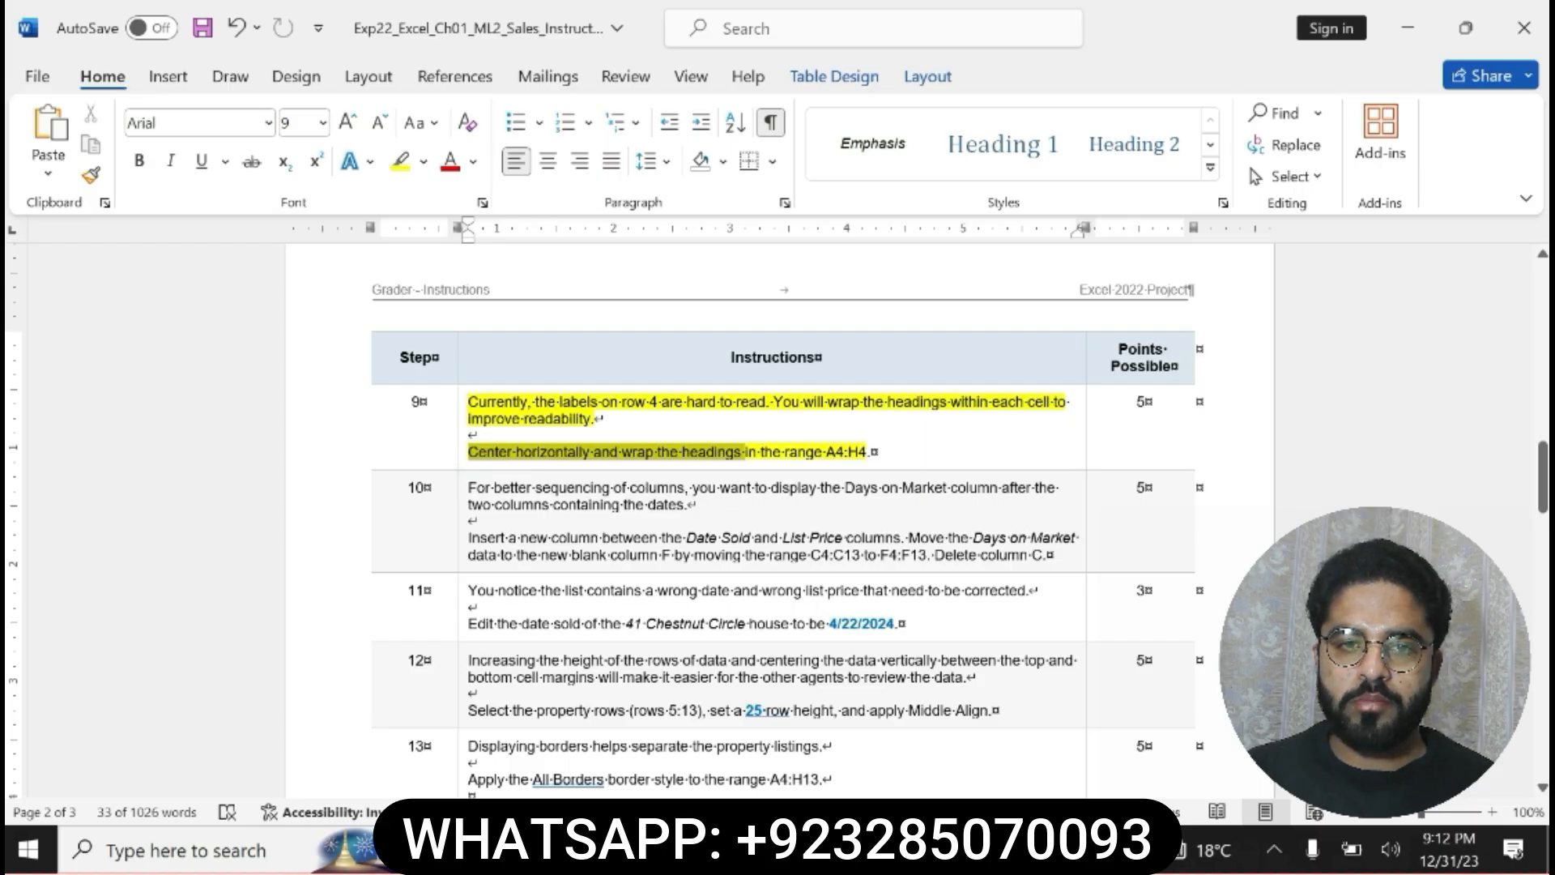
drag(744, 454, 867, 453)
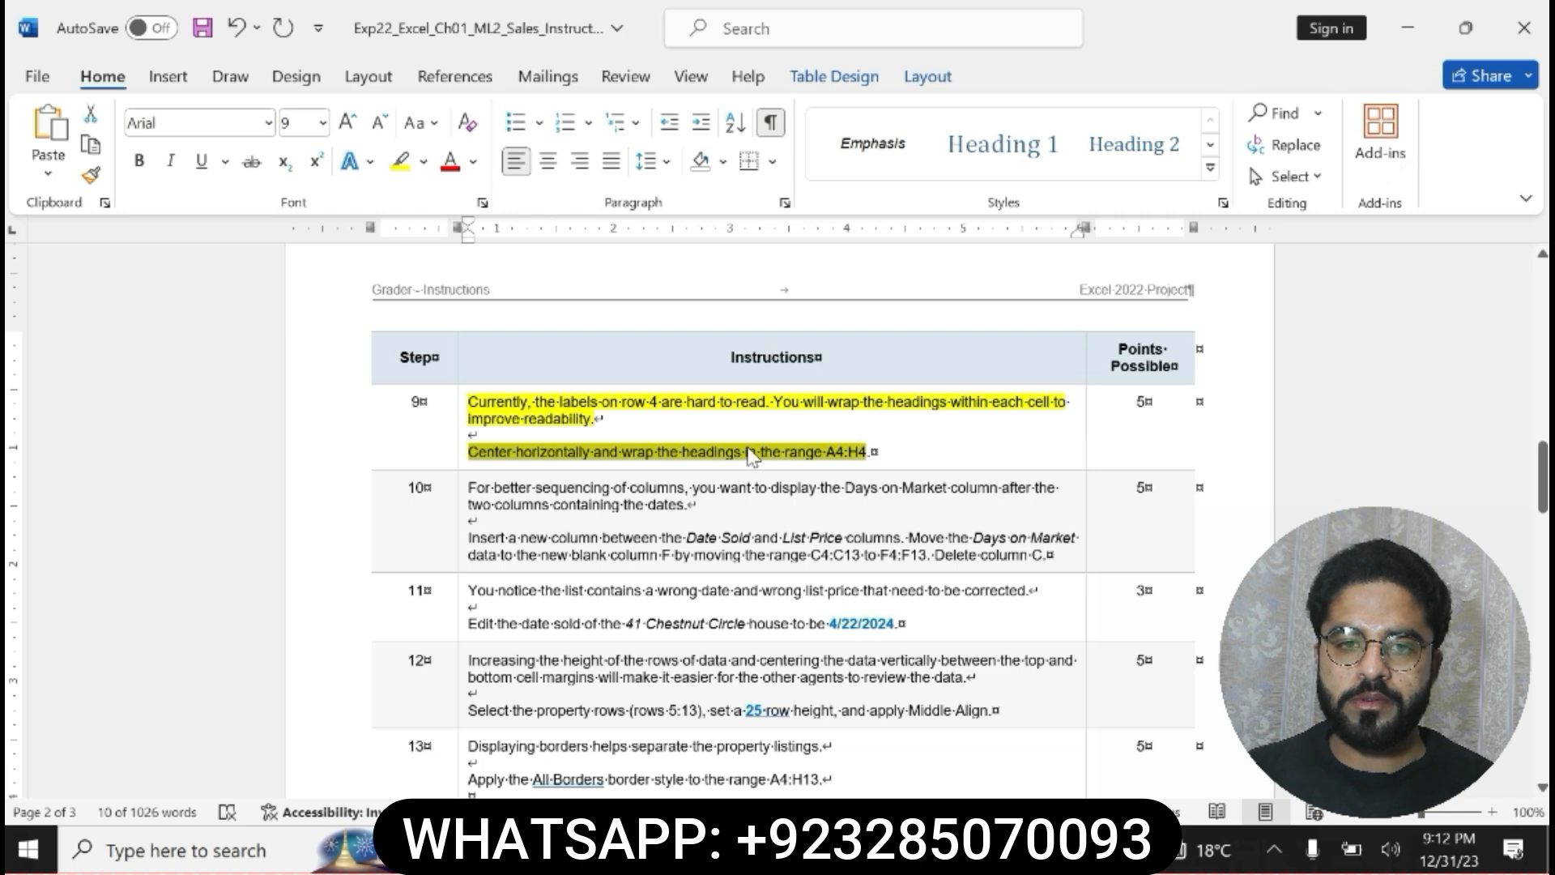
click(138, 160)
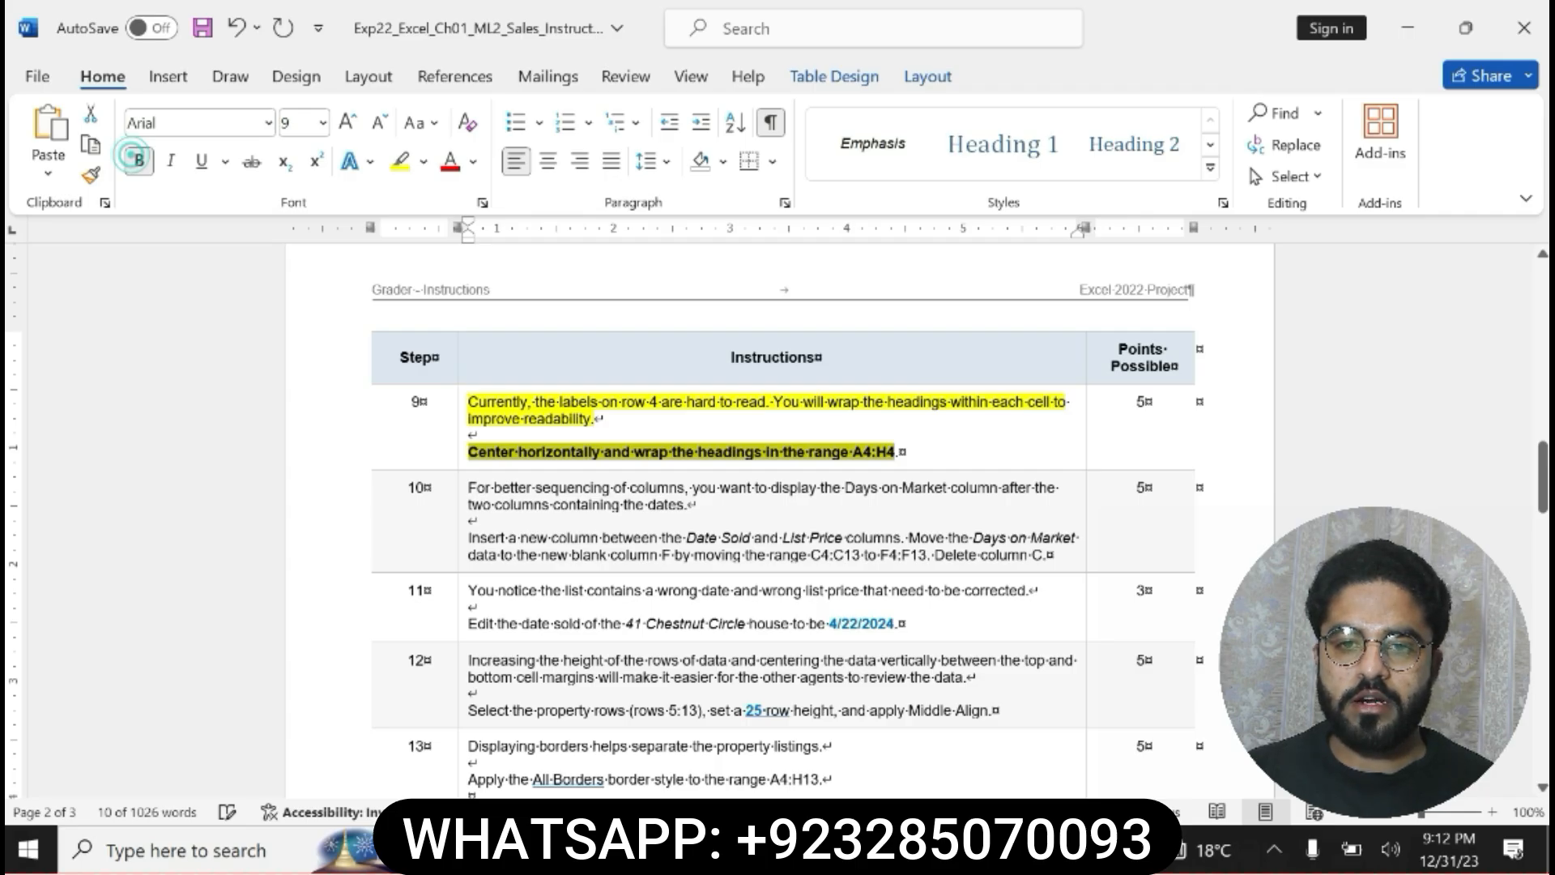
click(865, 456)
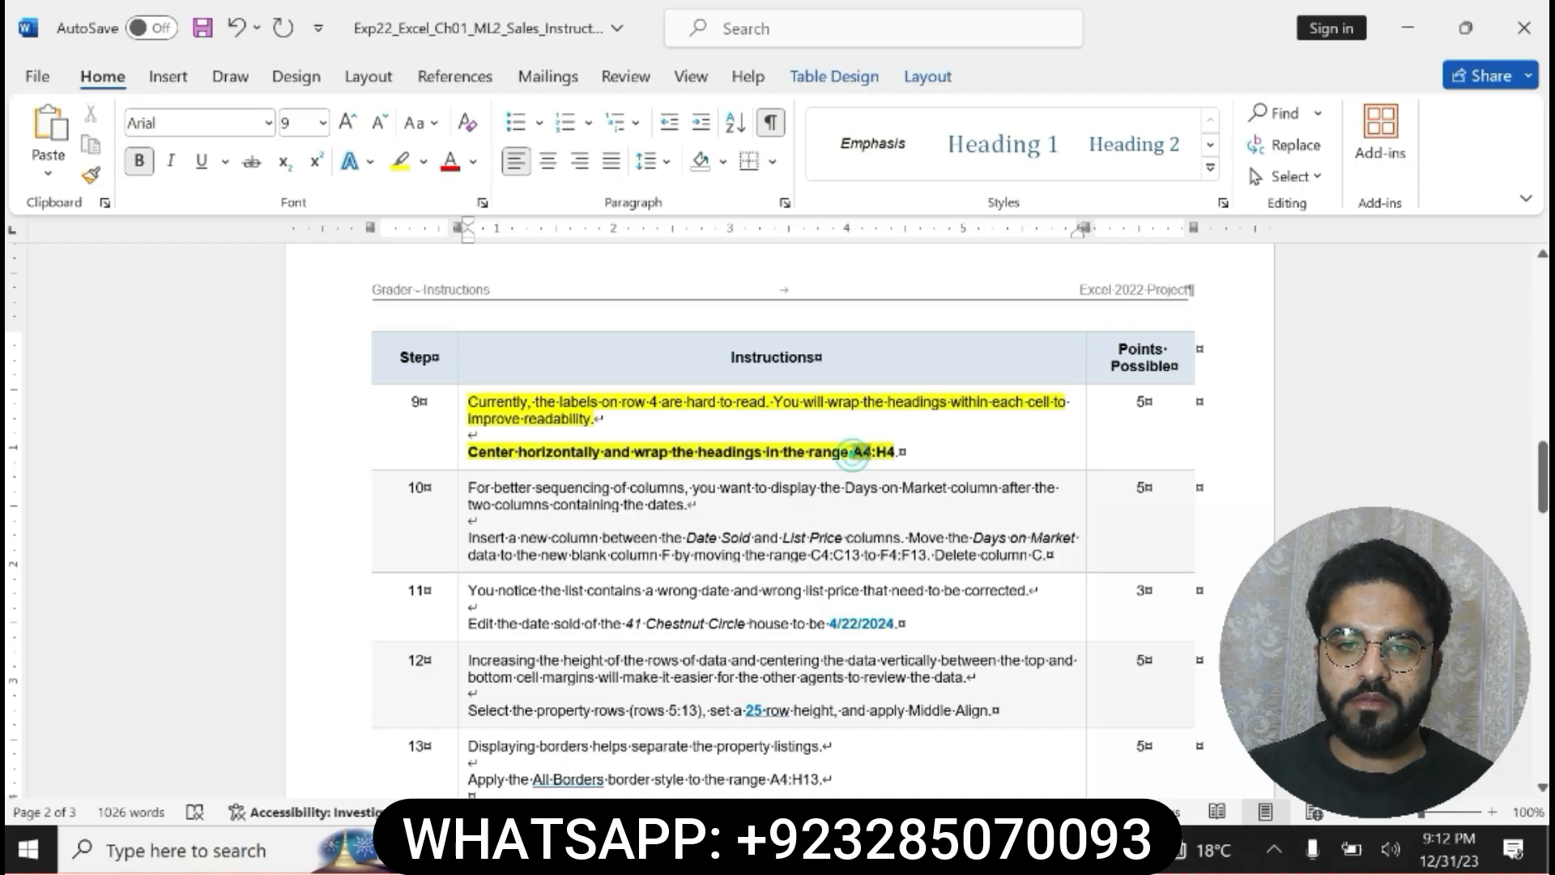
double_click(889, 454)
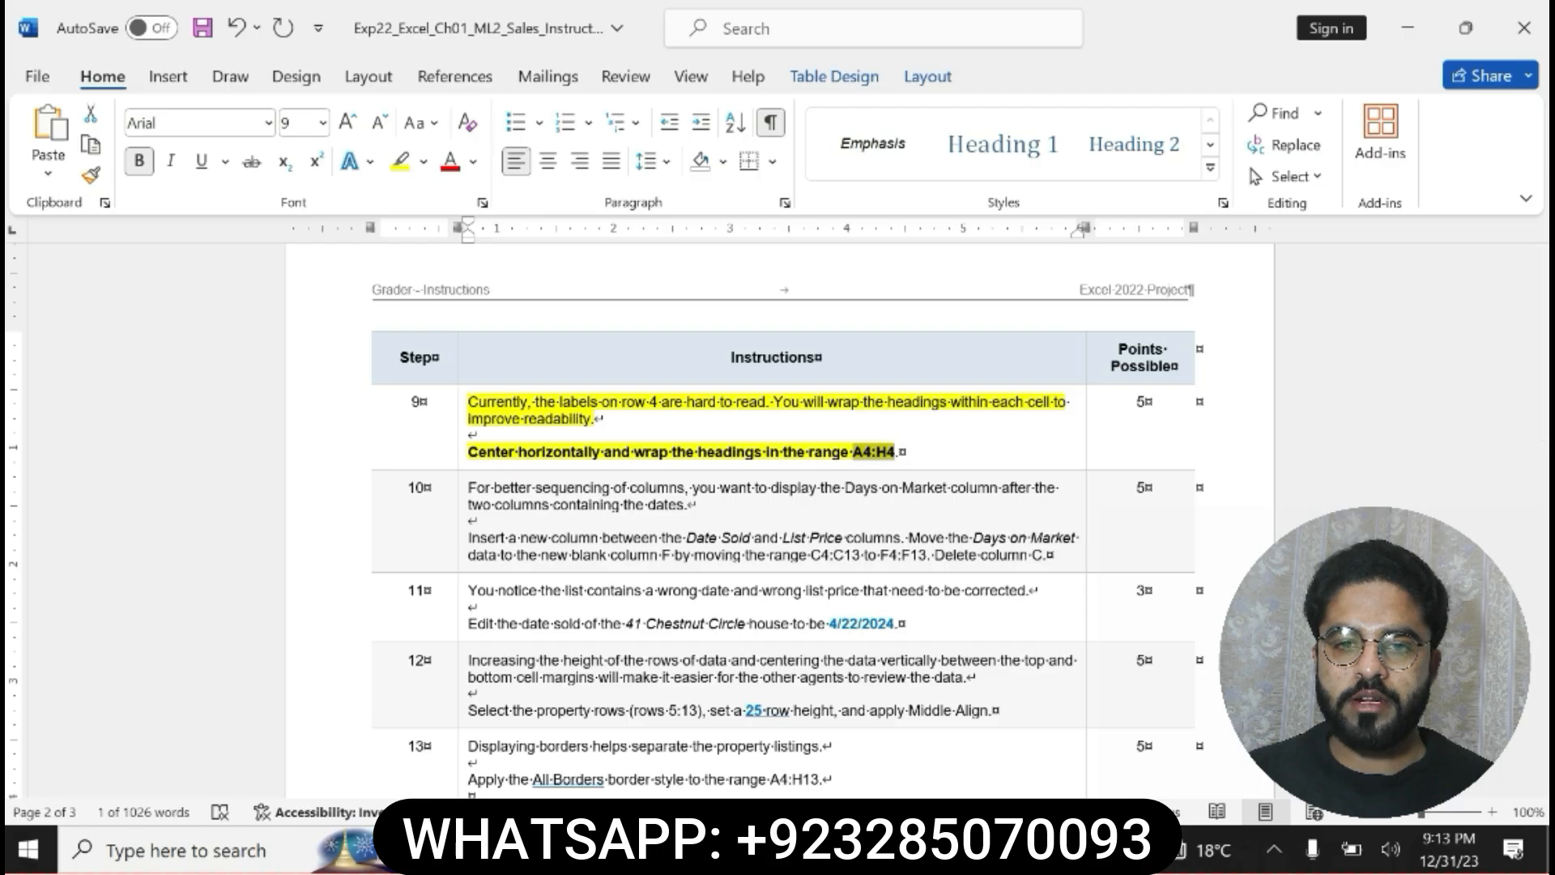
Switch to the Excel workbook, center the headings in A4:H4 horizontally, and wrap their text.
key(alt+Tab)
click(40, 239)
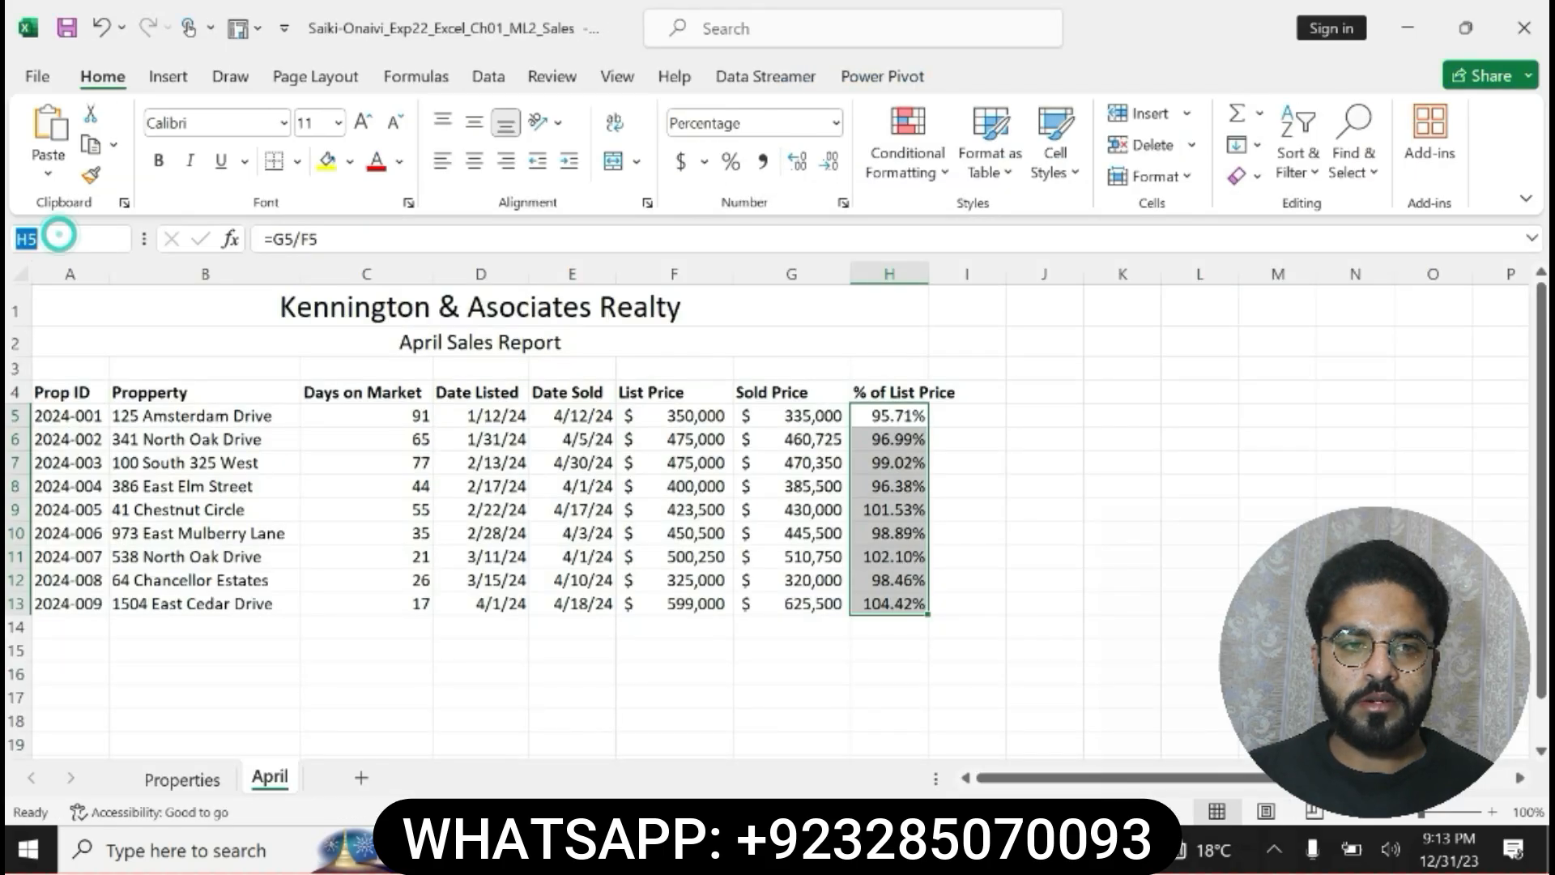
text(A4:H4)
key(Return)
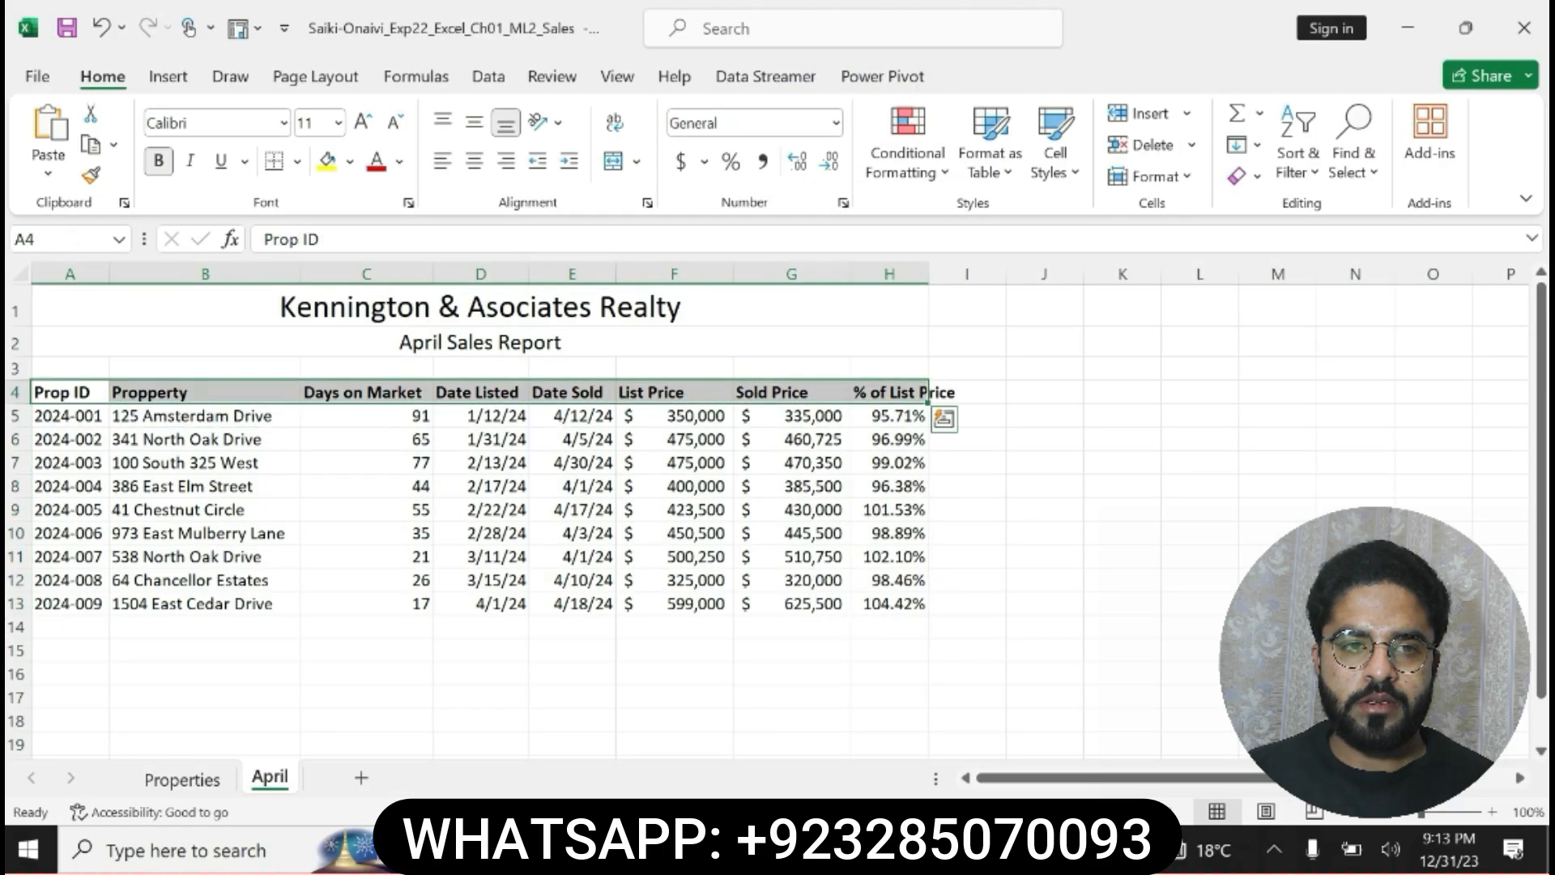
click(477, 162)
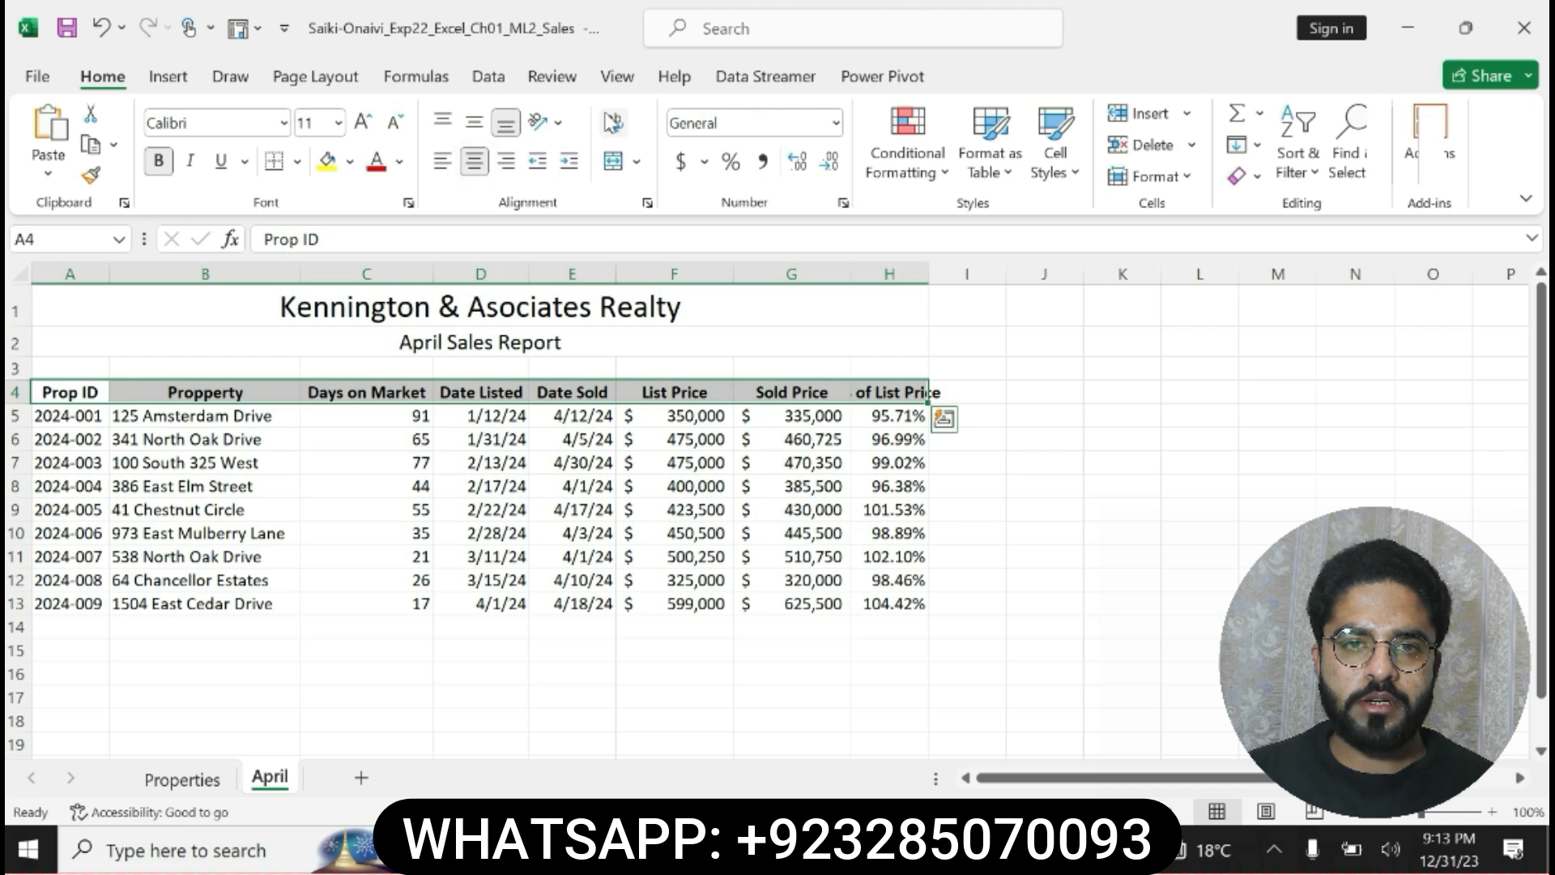
click(613, 121)
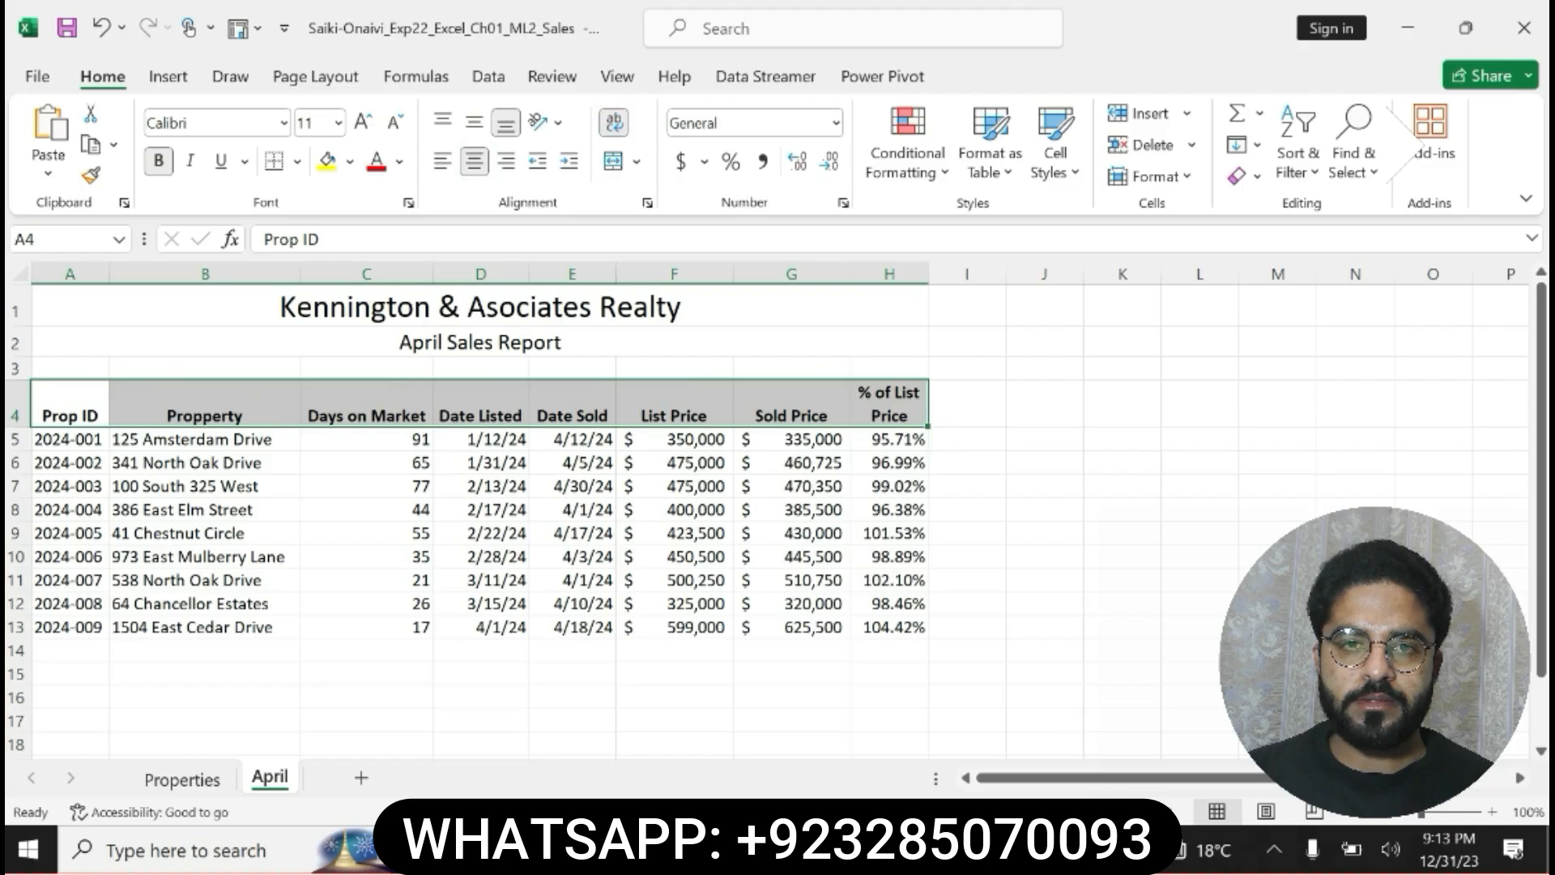
Return to the Word instructions and undo the bold and yellow highlight on the step 9 instruction.
key(alt+Tab)
key(ctrl+z)
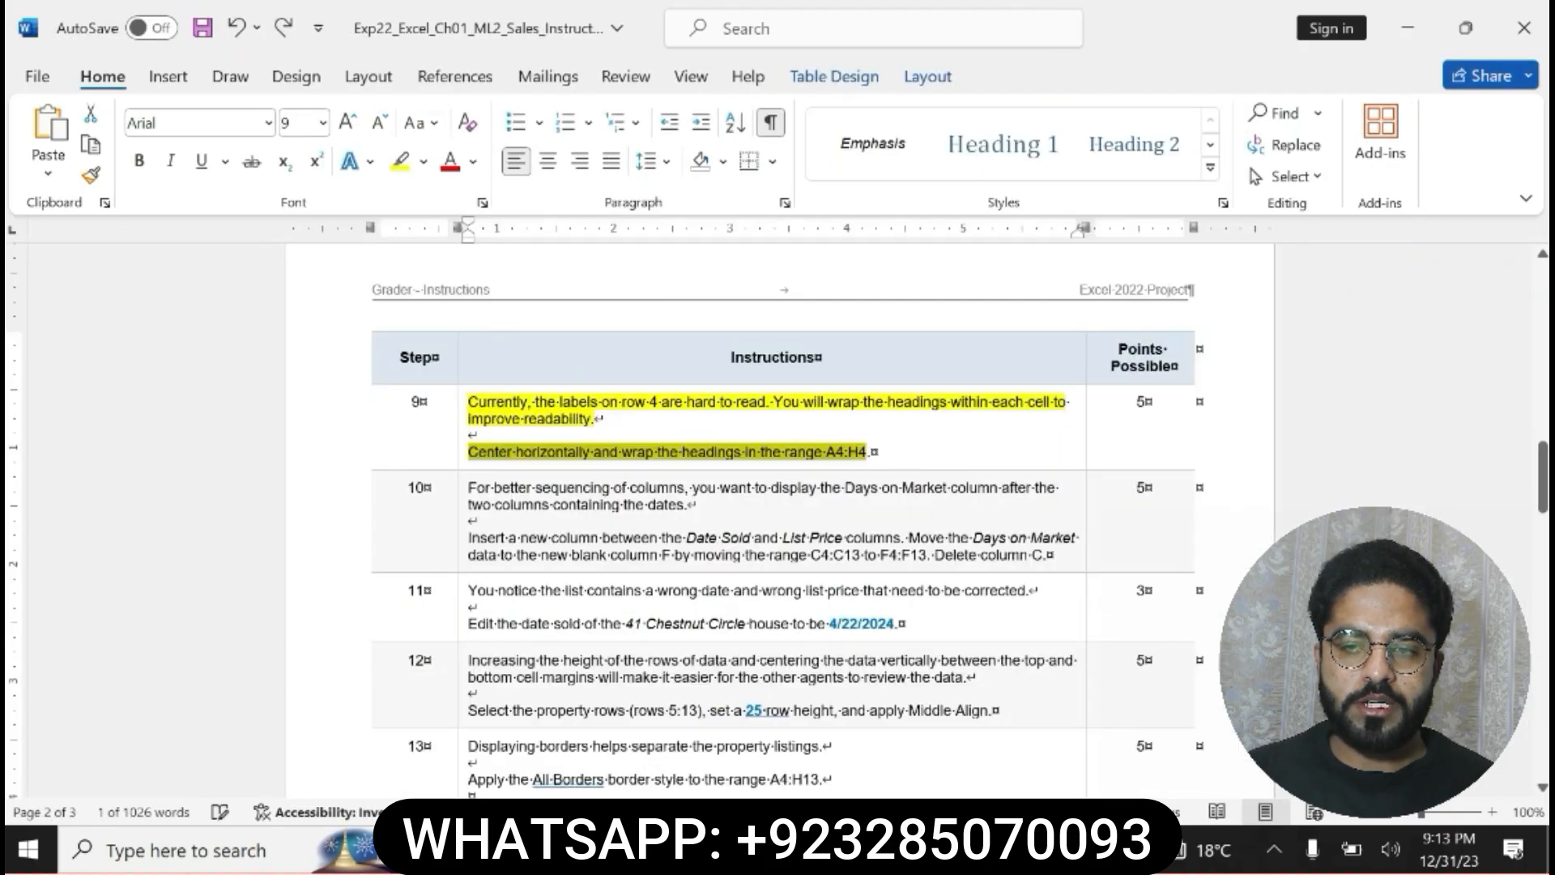
key(ctrl+z)
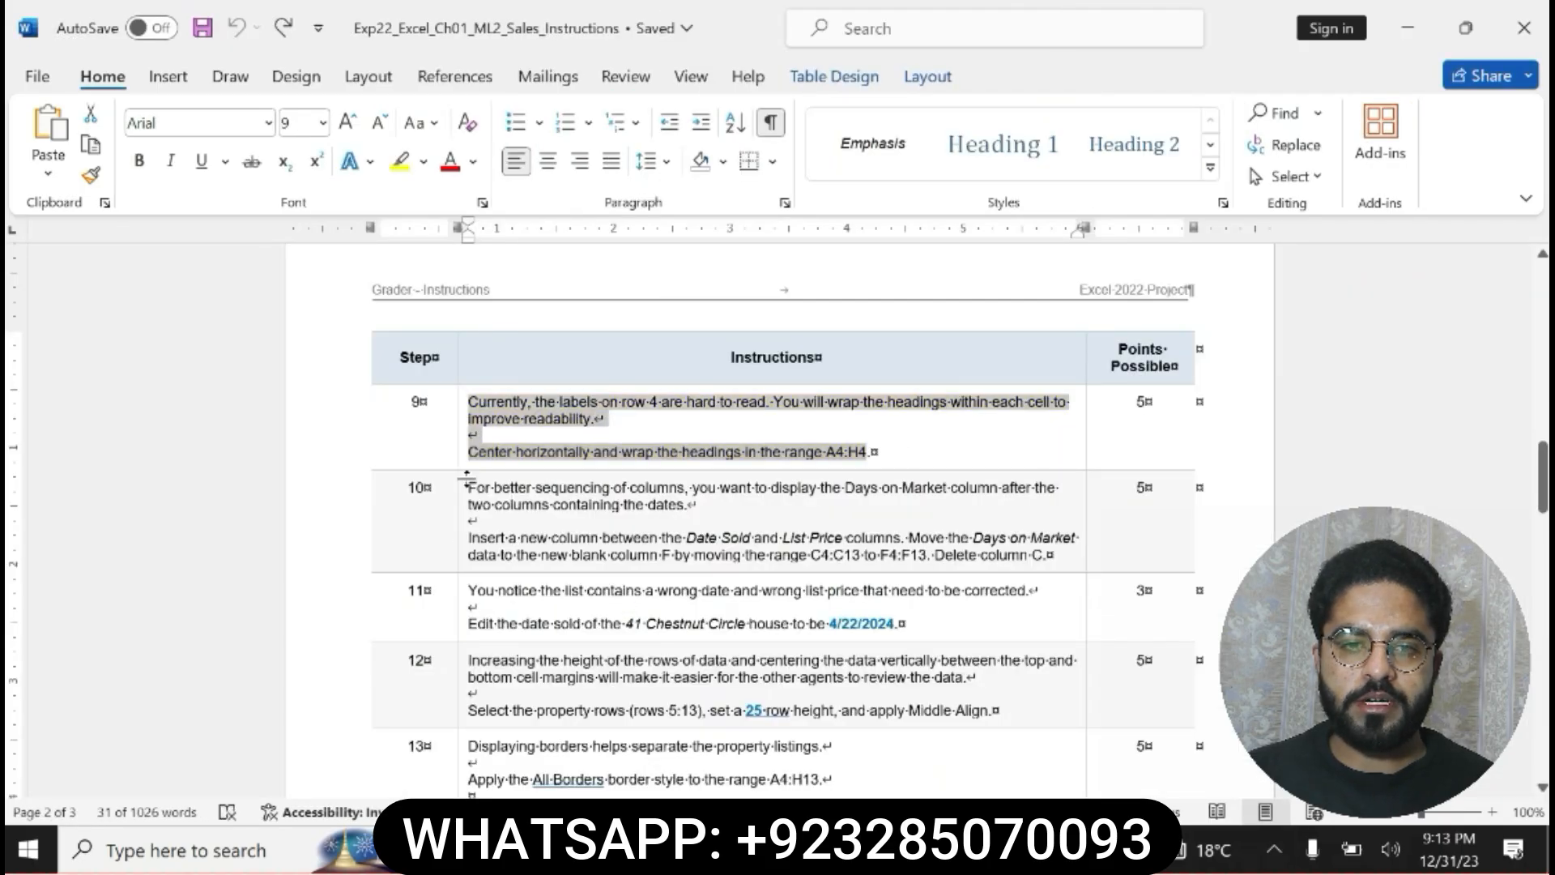
Highlight the step 10 instruction in yellow and bold its sentence about inserting a column between Date Sold and List Price.
drag(468, 487, 1041, 556)
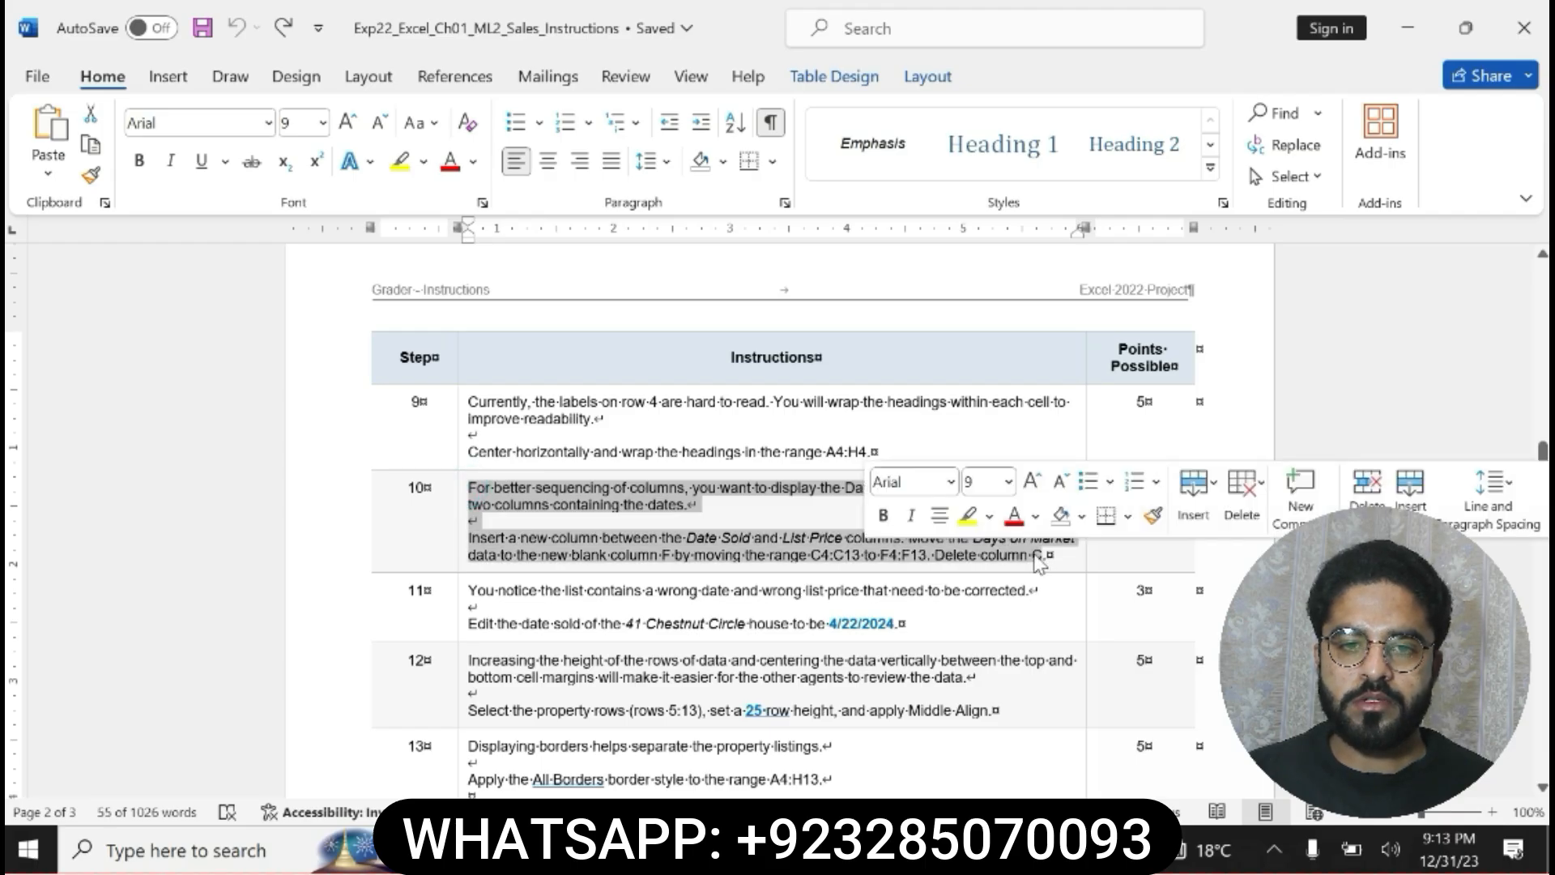
click(968, 516)
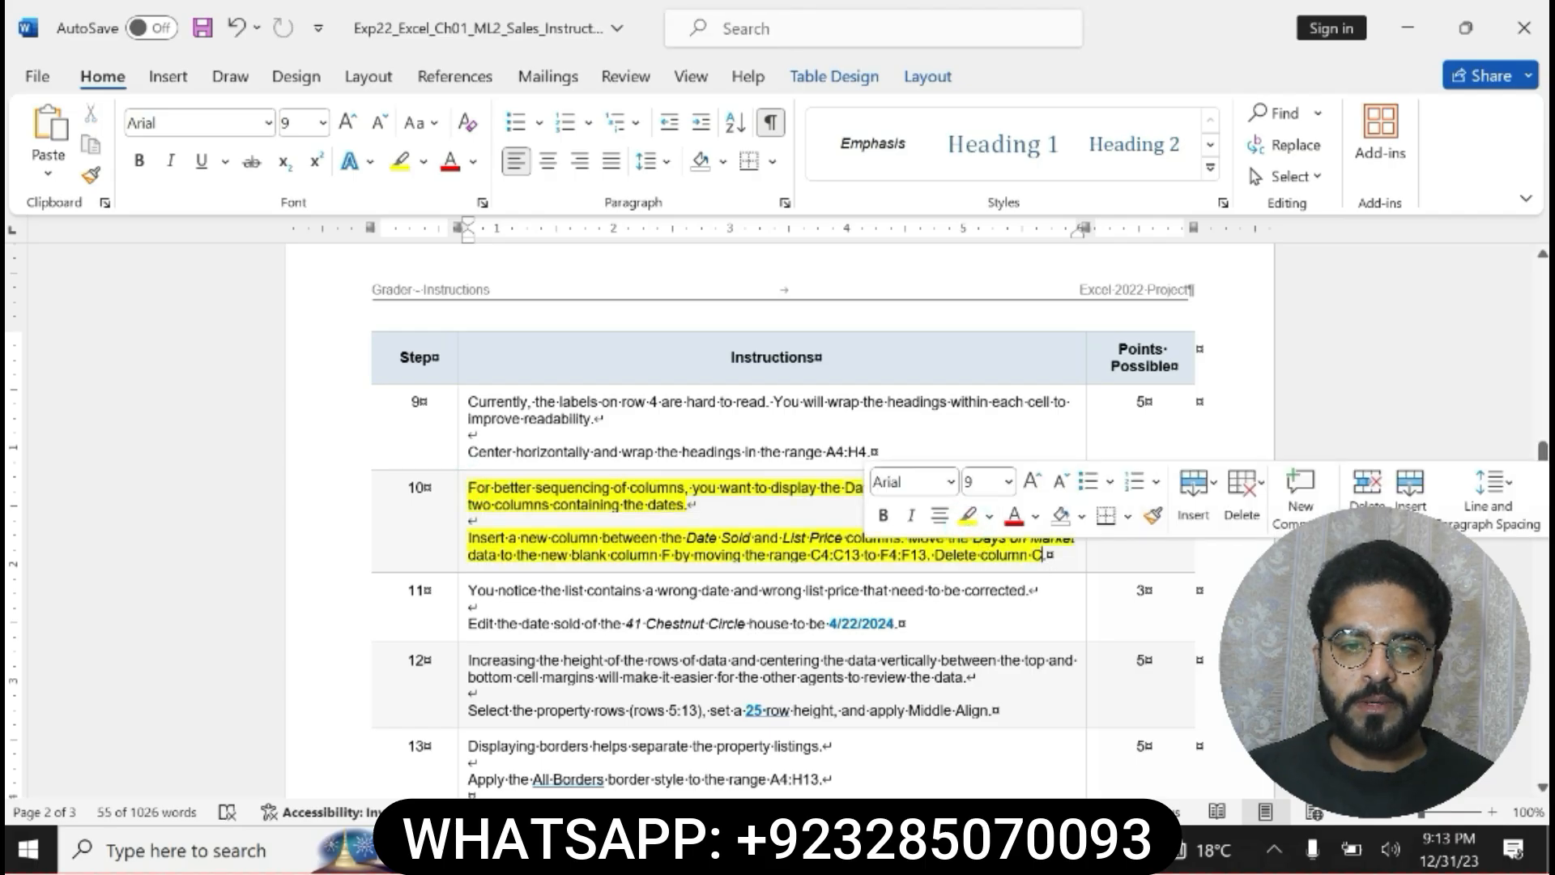
drag(470, 539, 553, 524)
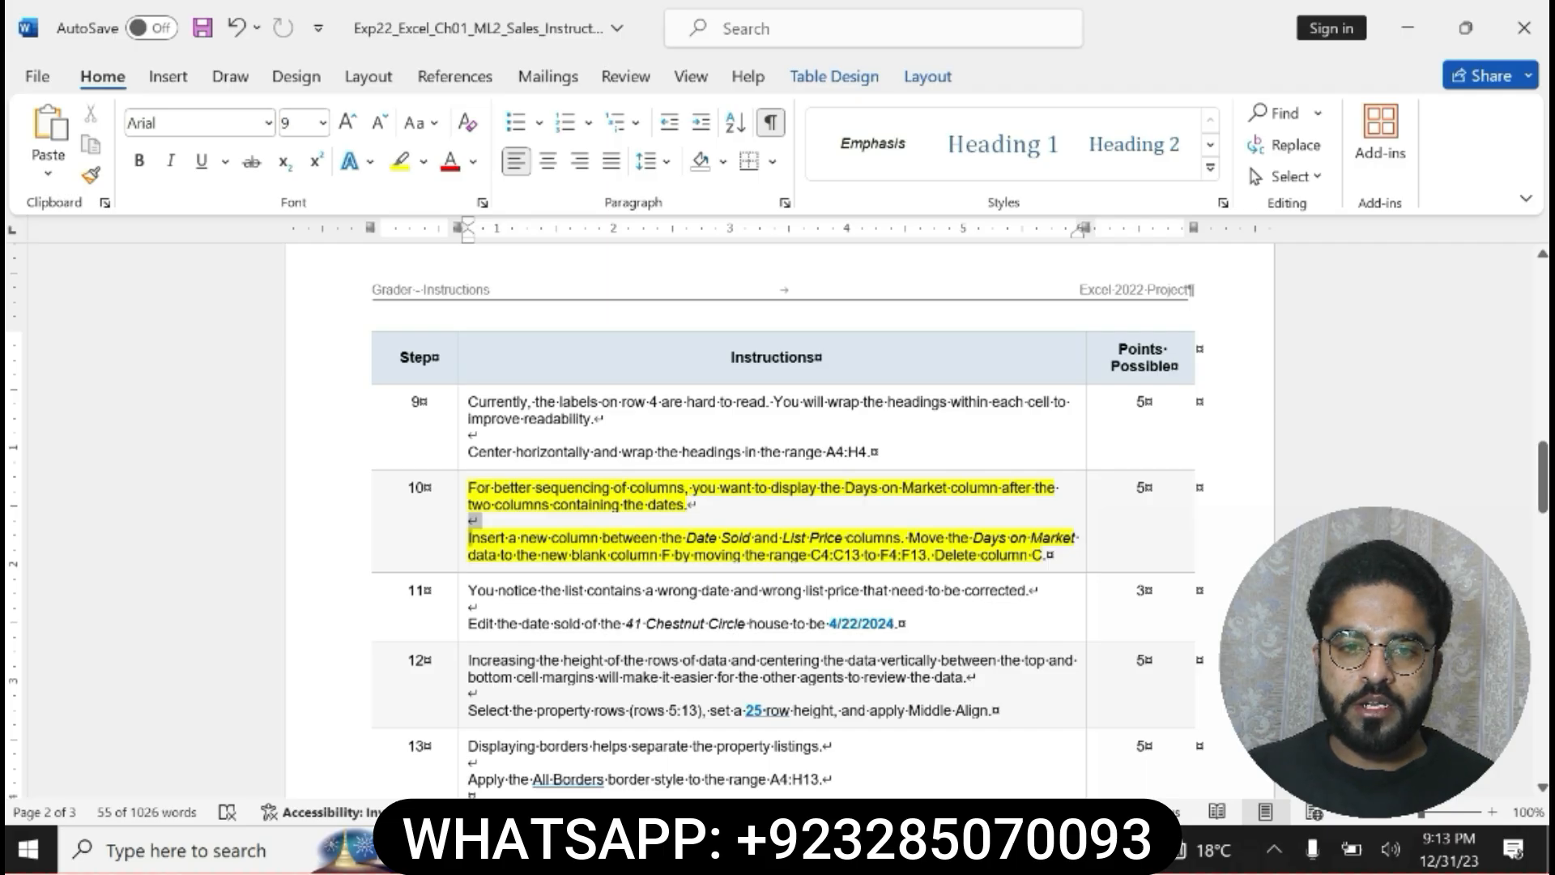
drag(469, 538, 905, 544)
click(883, 496)
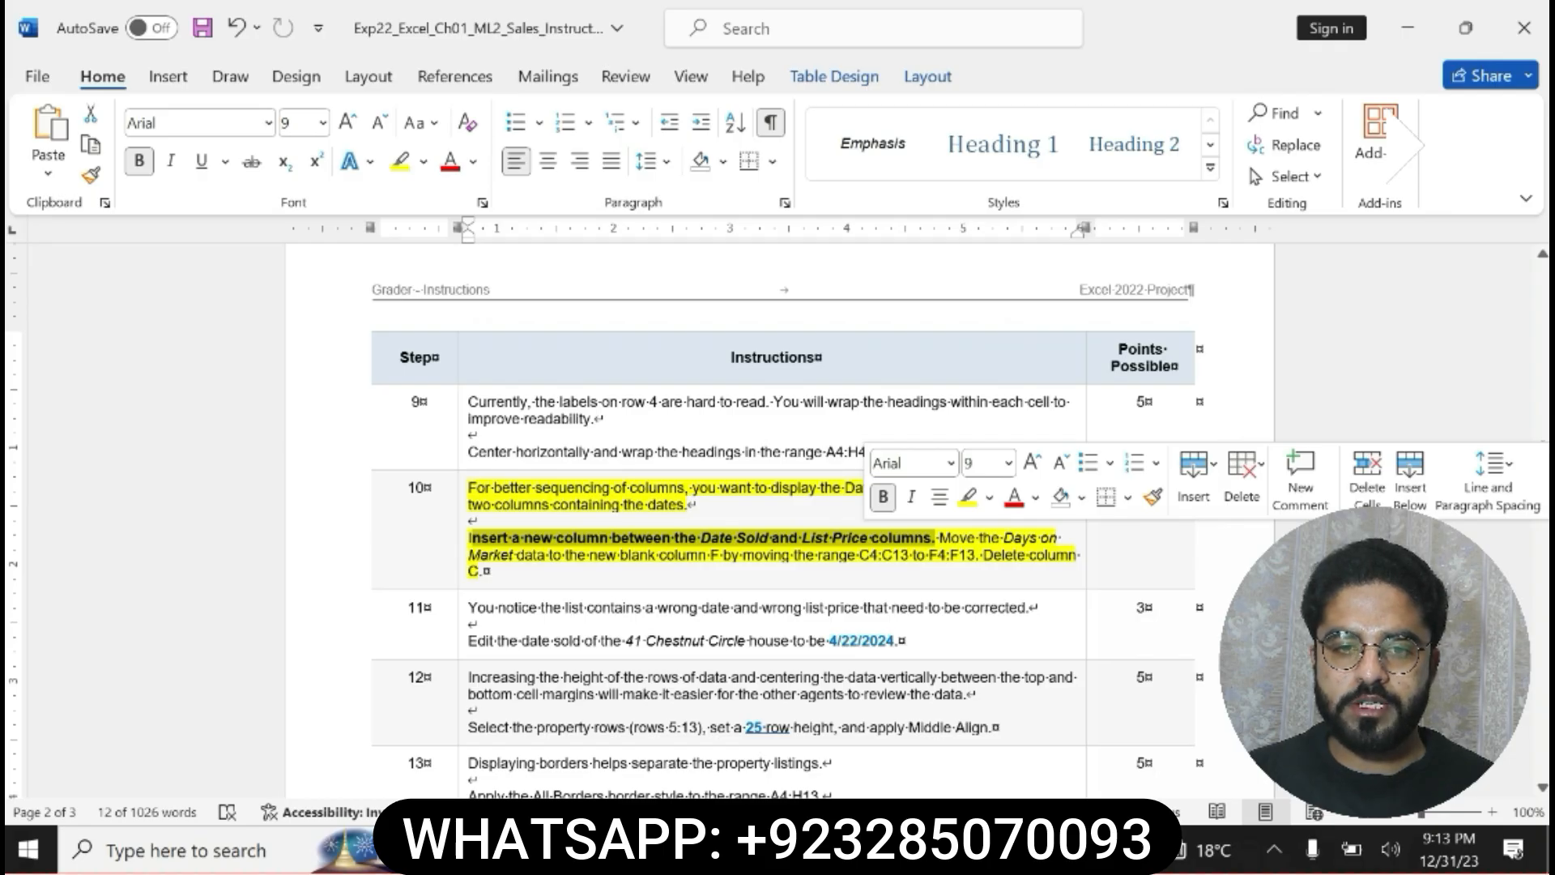
In the Excel April worksheet, insert a new column between the Date Sold and List Price columns.
key(alt+Tab)
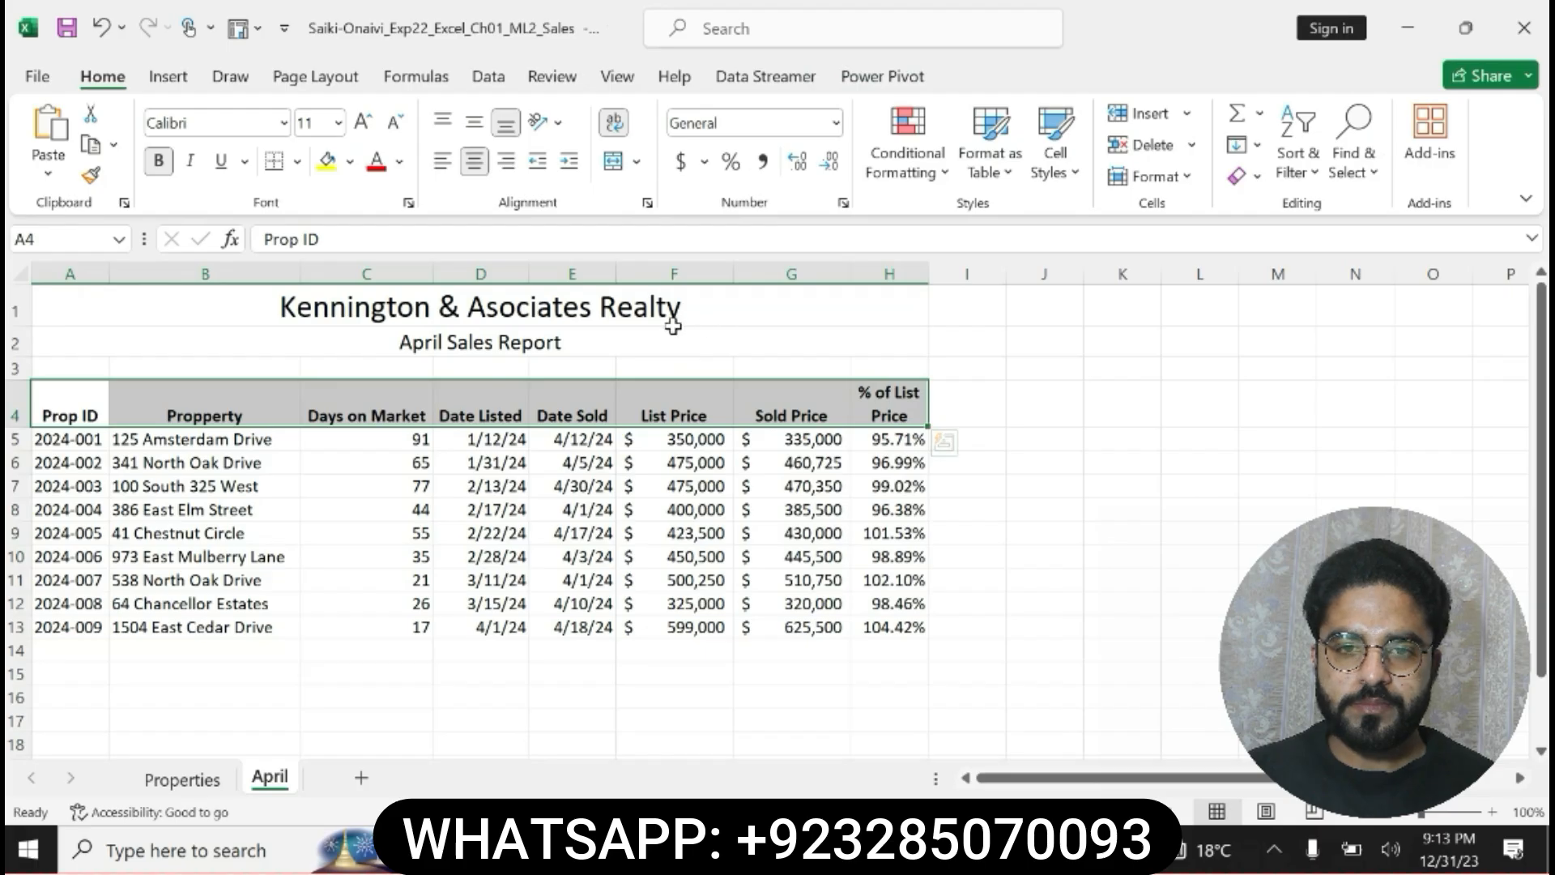
click(656, 268)
right_click(656, 267)
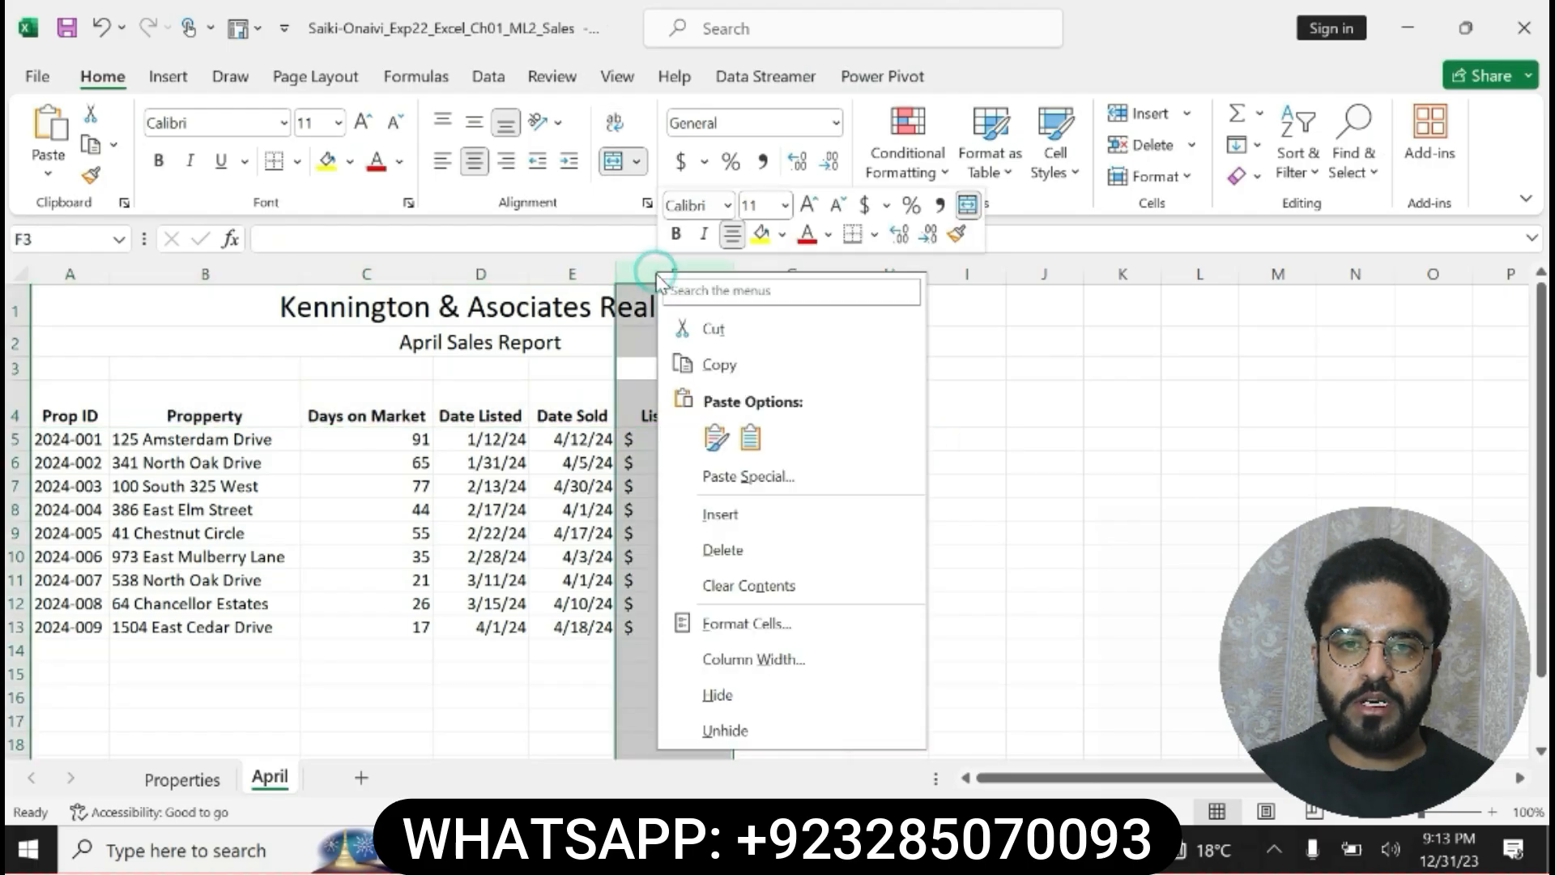
click(713, 519)
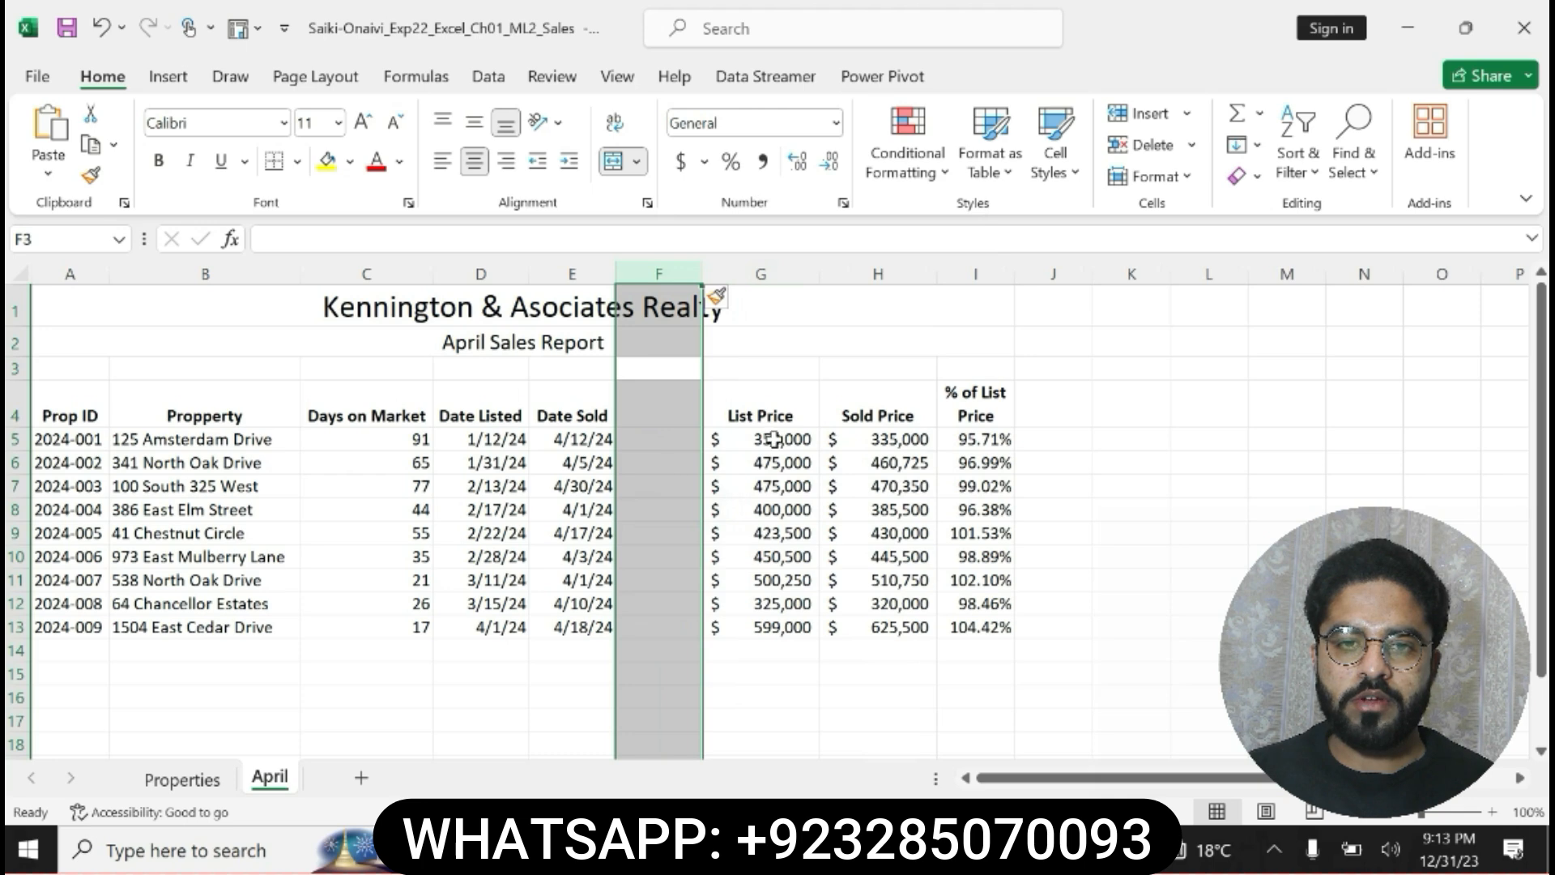
Return to the Word instructions and select the C4:C13 reference in step 10.
key(alt+Tab)
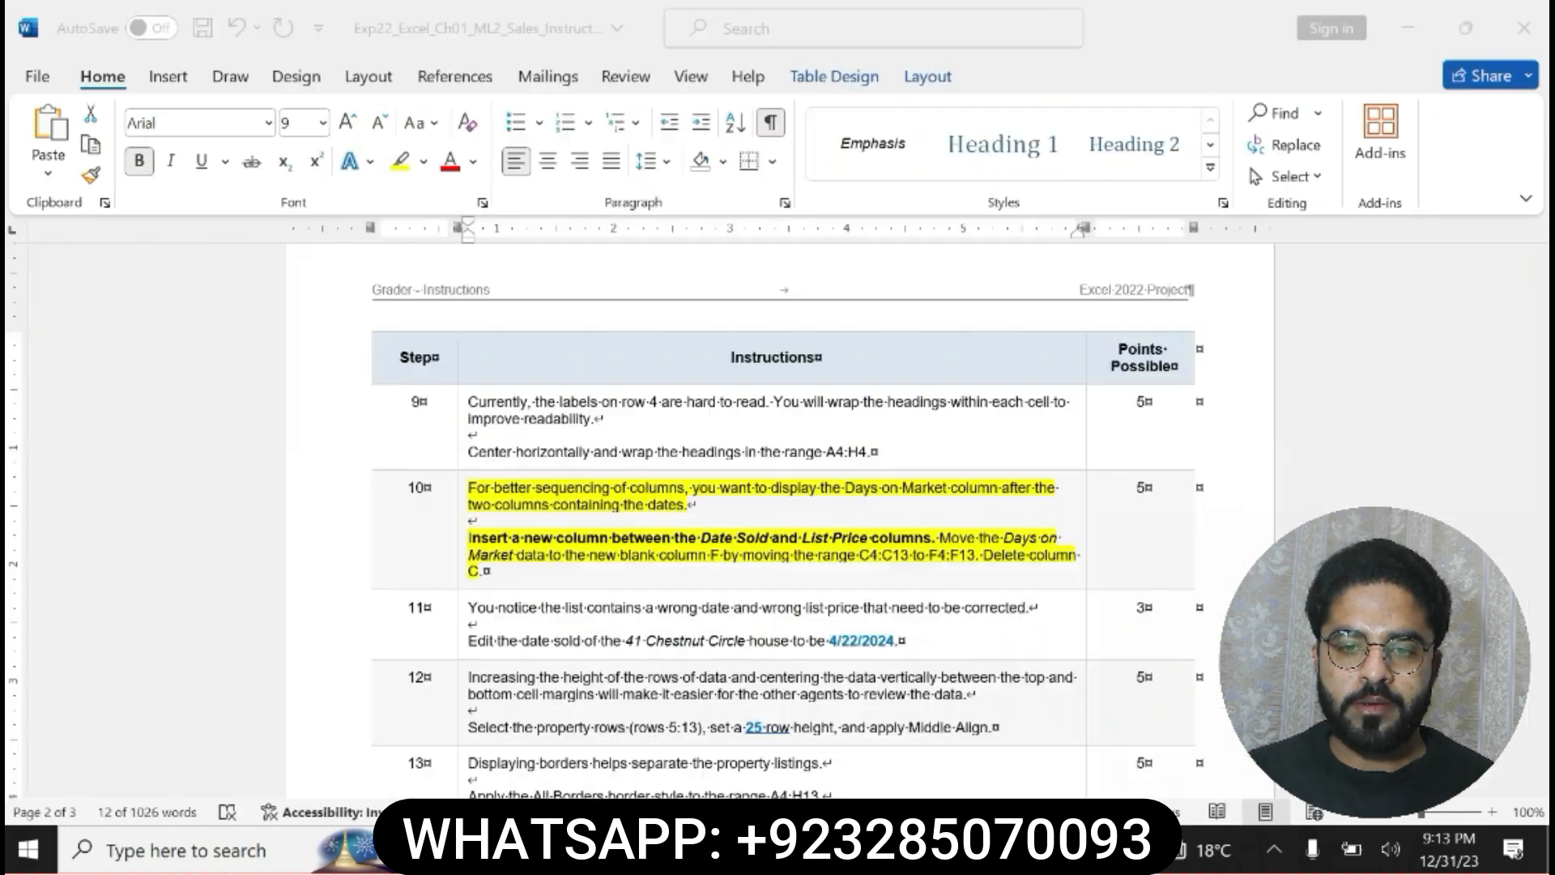
drag(468, 538, 891, 571)
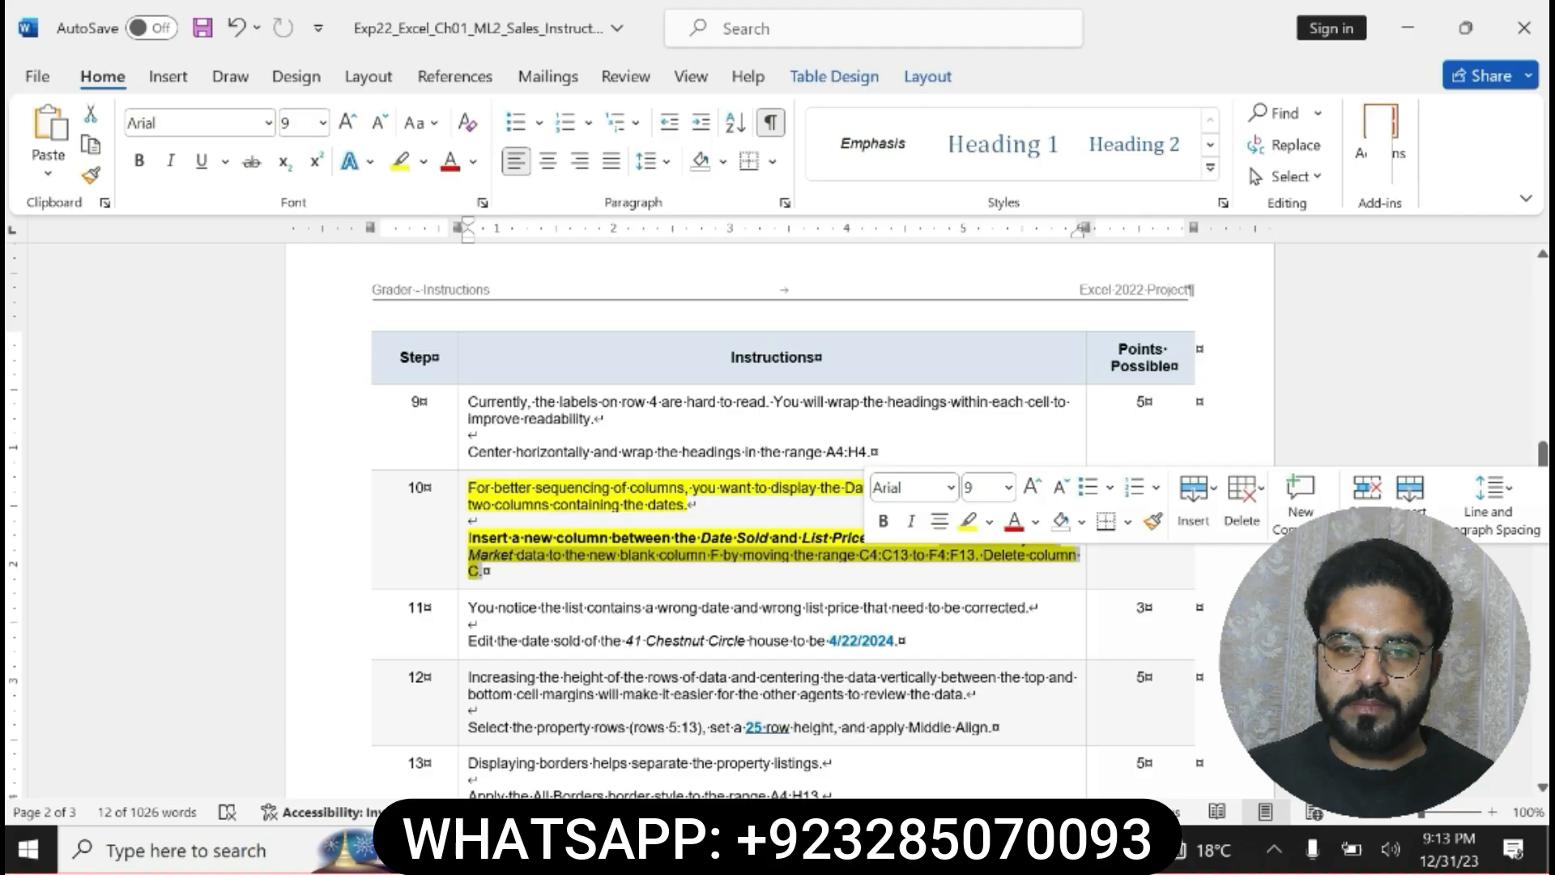
click(860, 556)
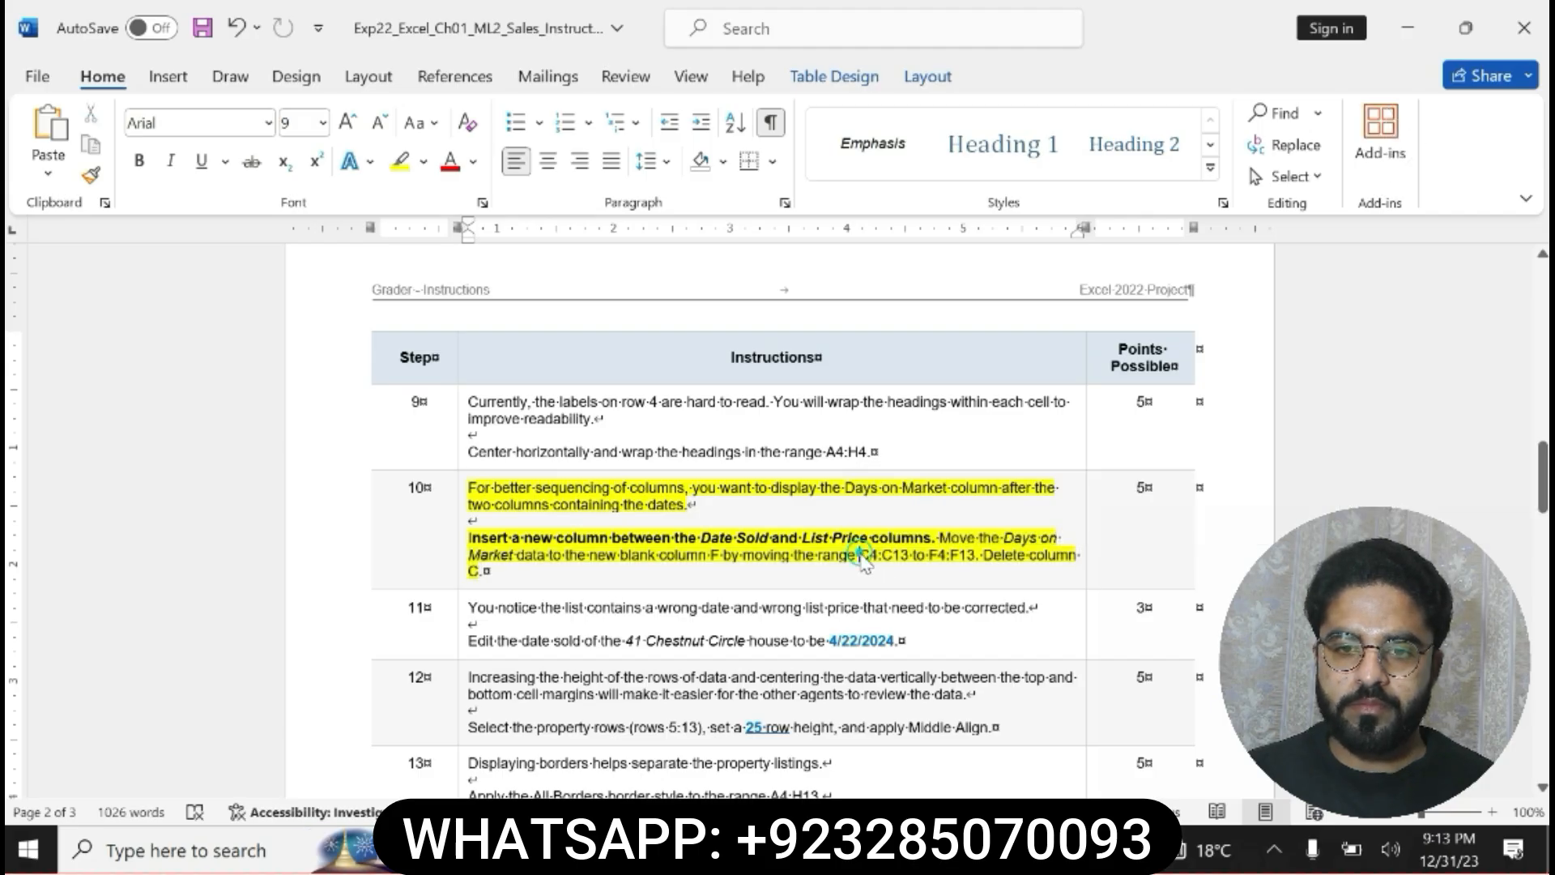
drag(860, 556, 909, 558)
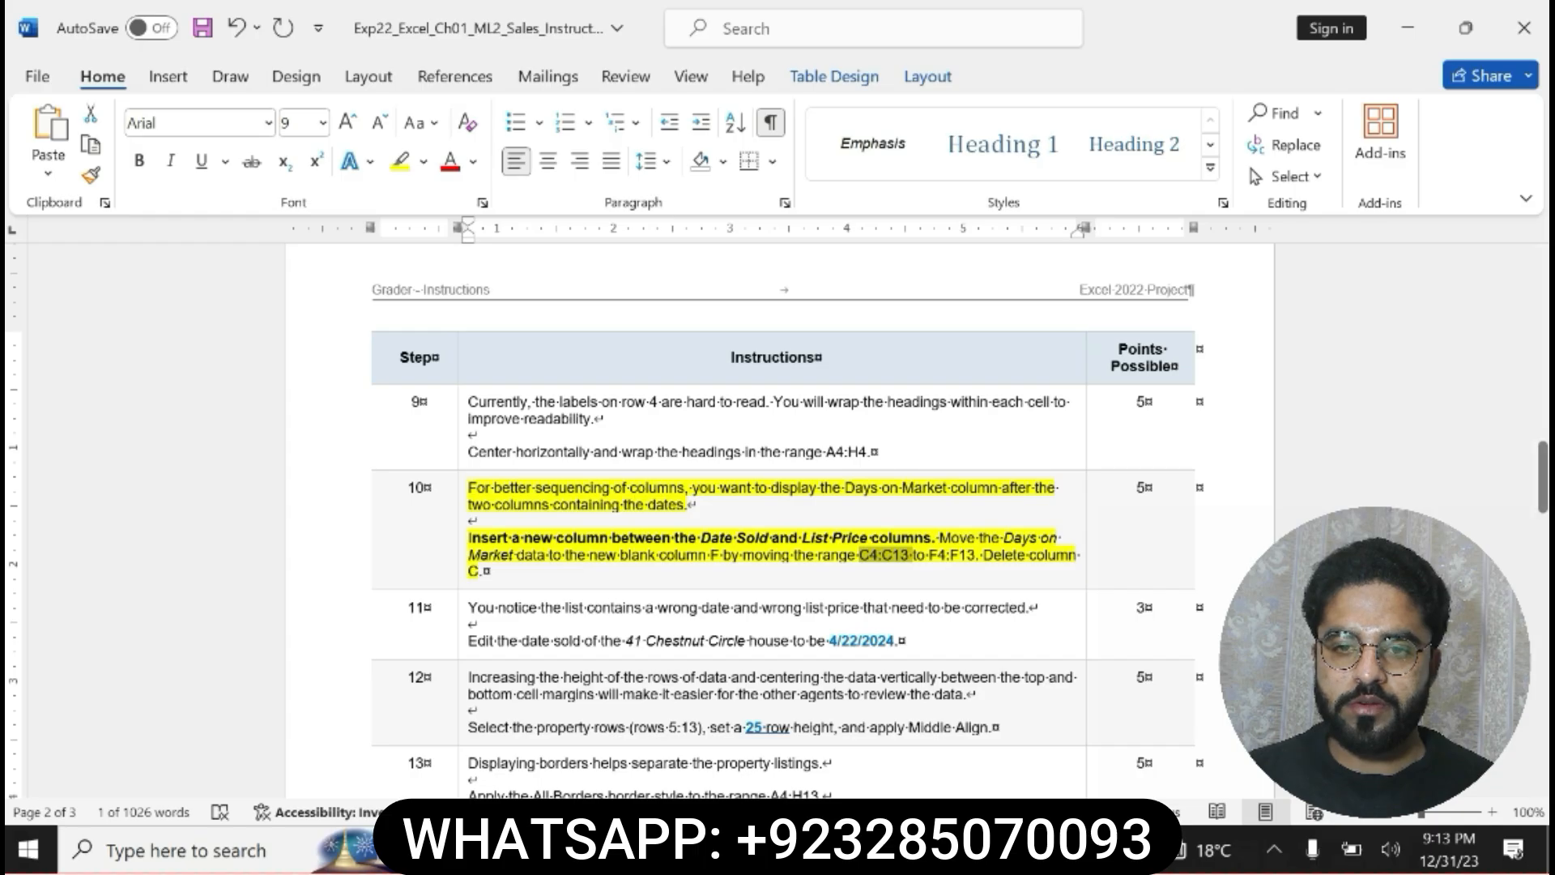
In Excel, move the Days on Market data from C4:C13 to the blank column F, starting at F4.
key(alt+Tab)
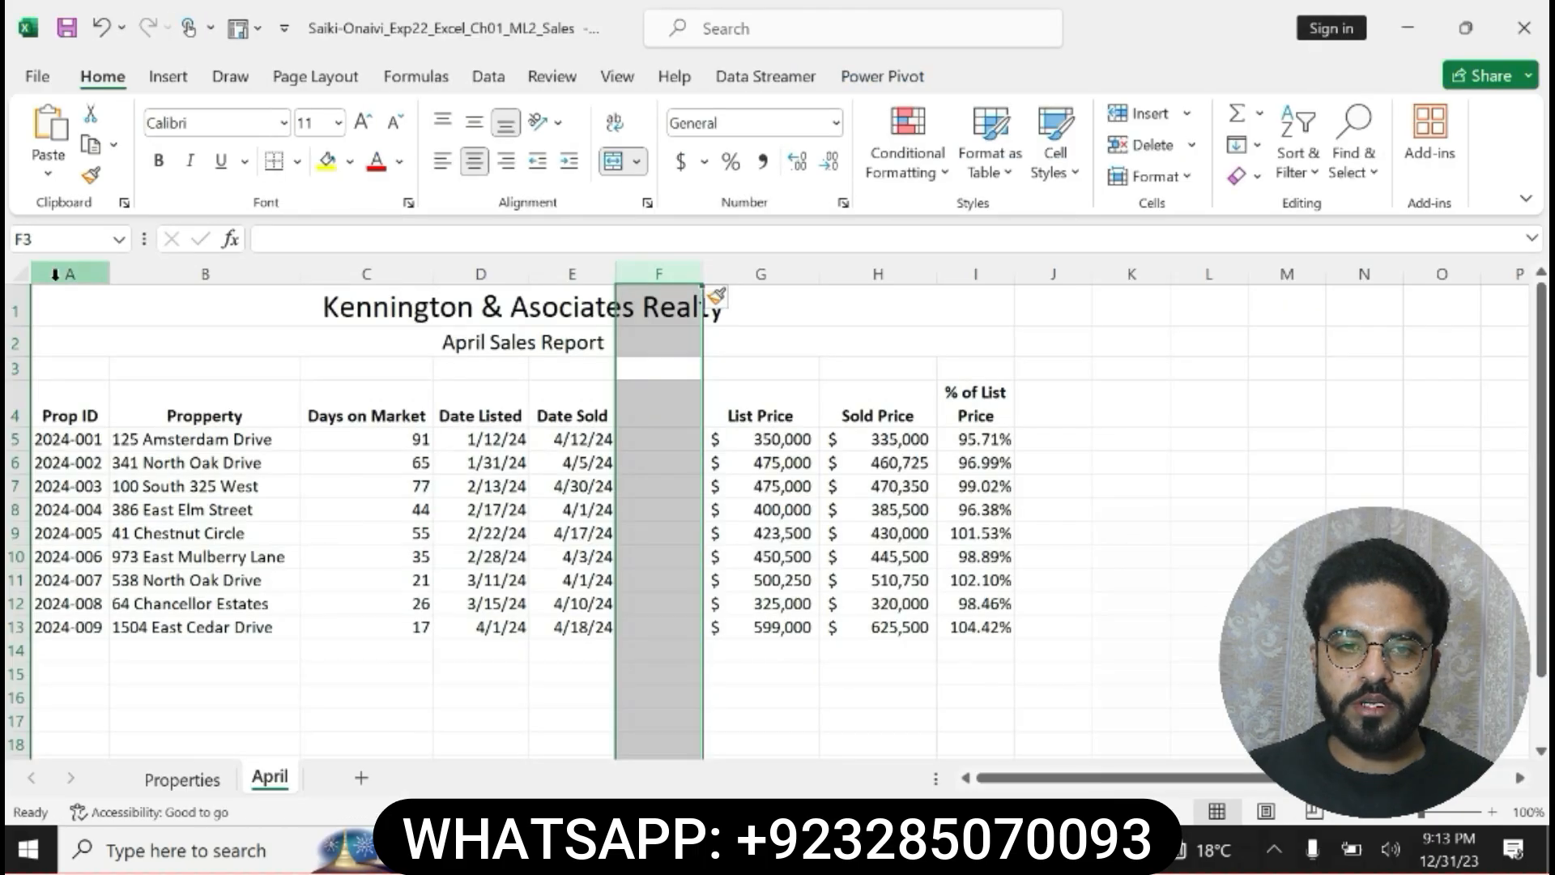
click(46, 241)
text(C4:C13)
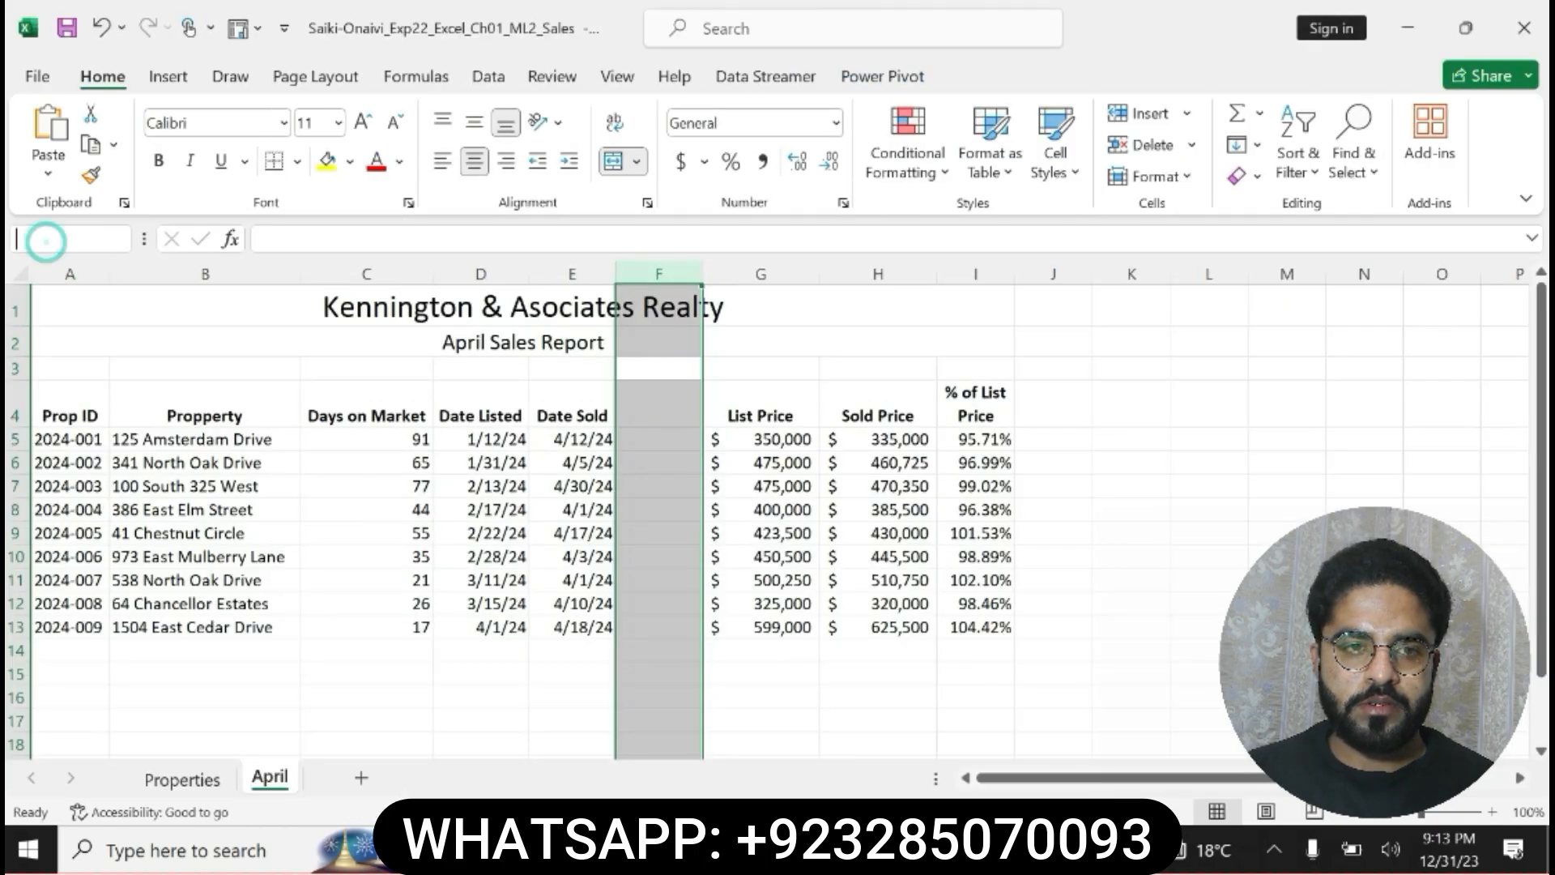
key(Return)
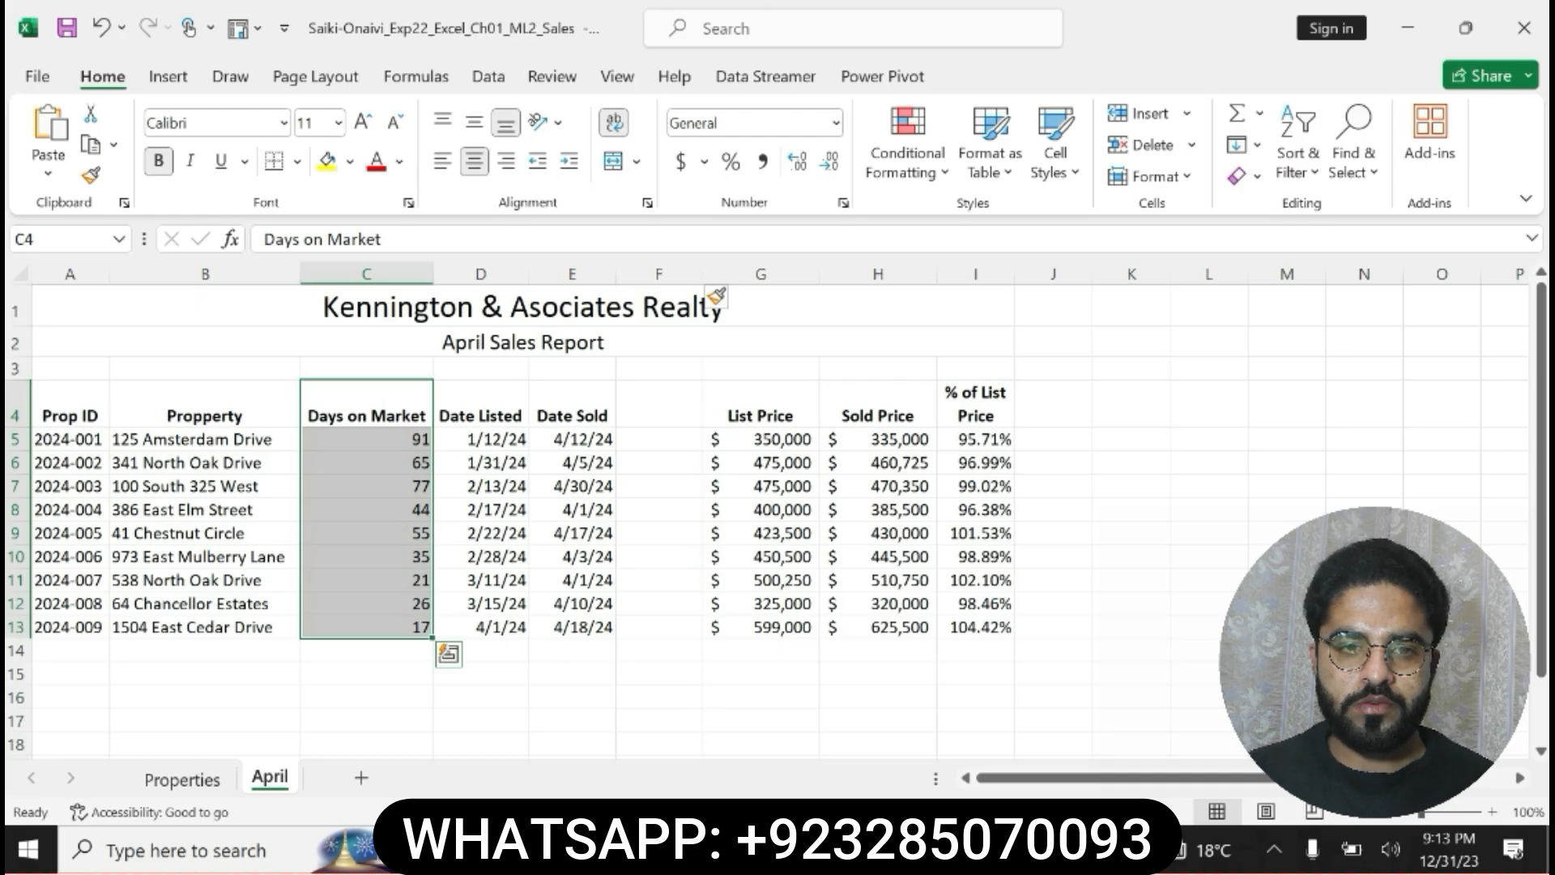
right_click(381, 392)
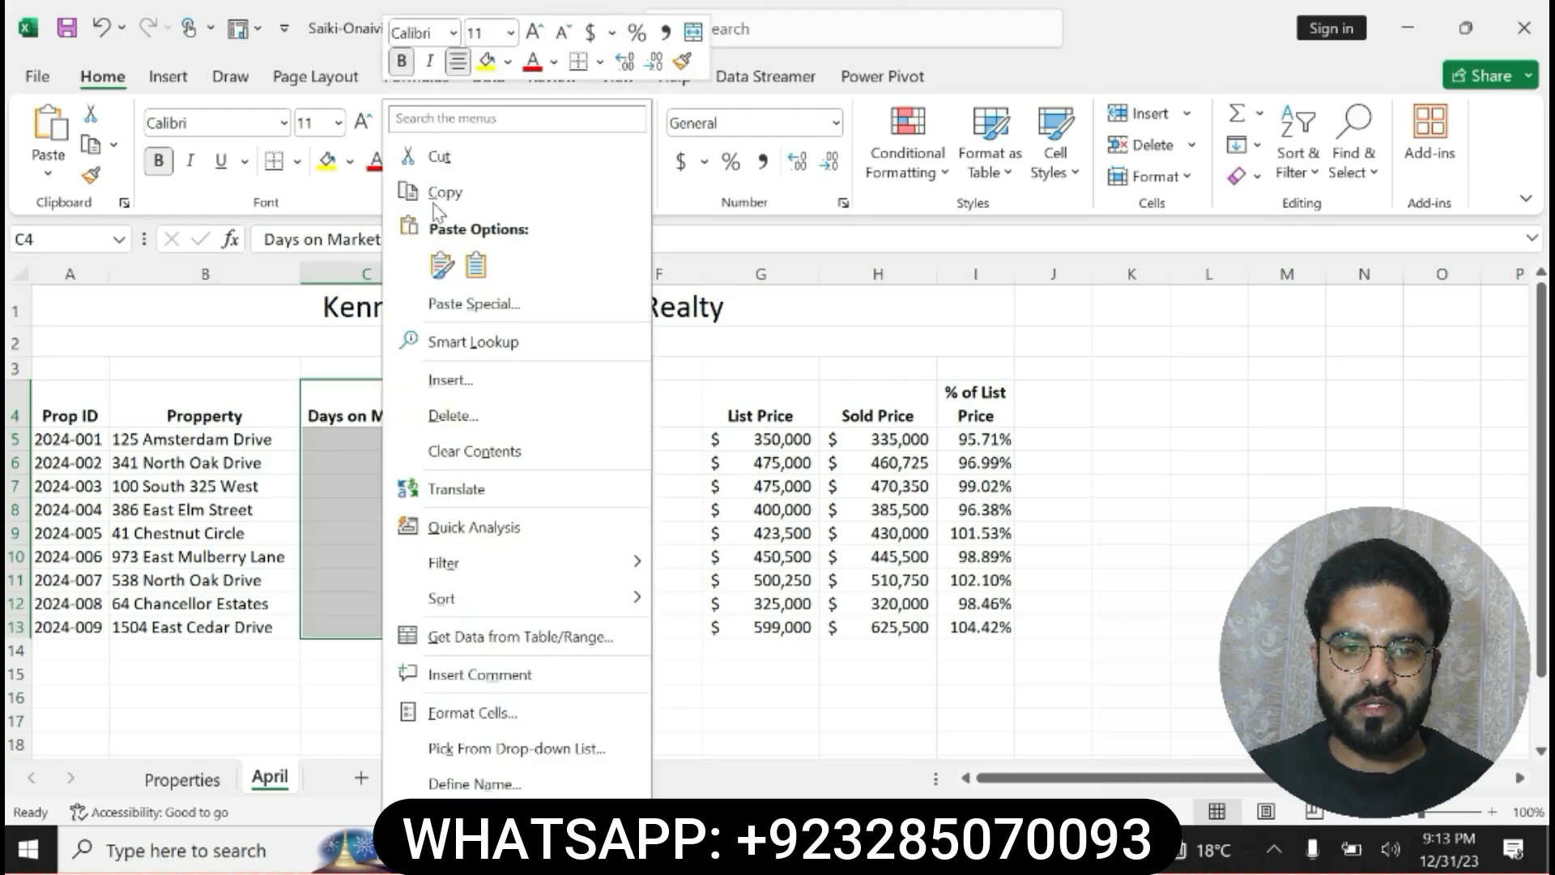
click(458, 156)
click(663, 412)
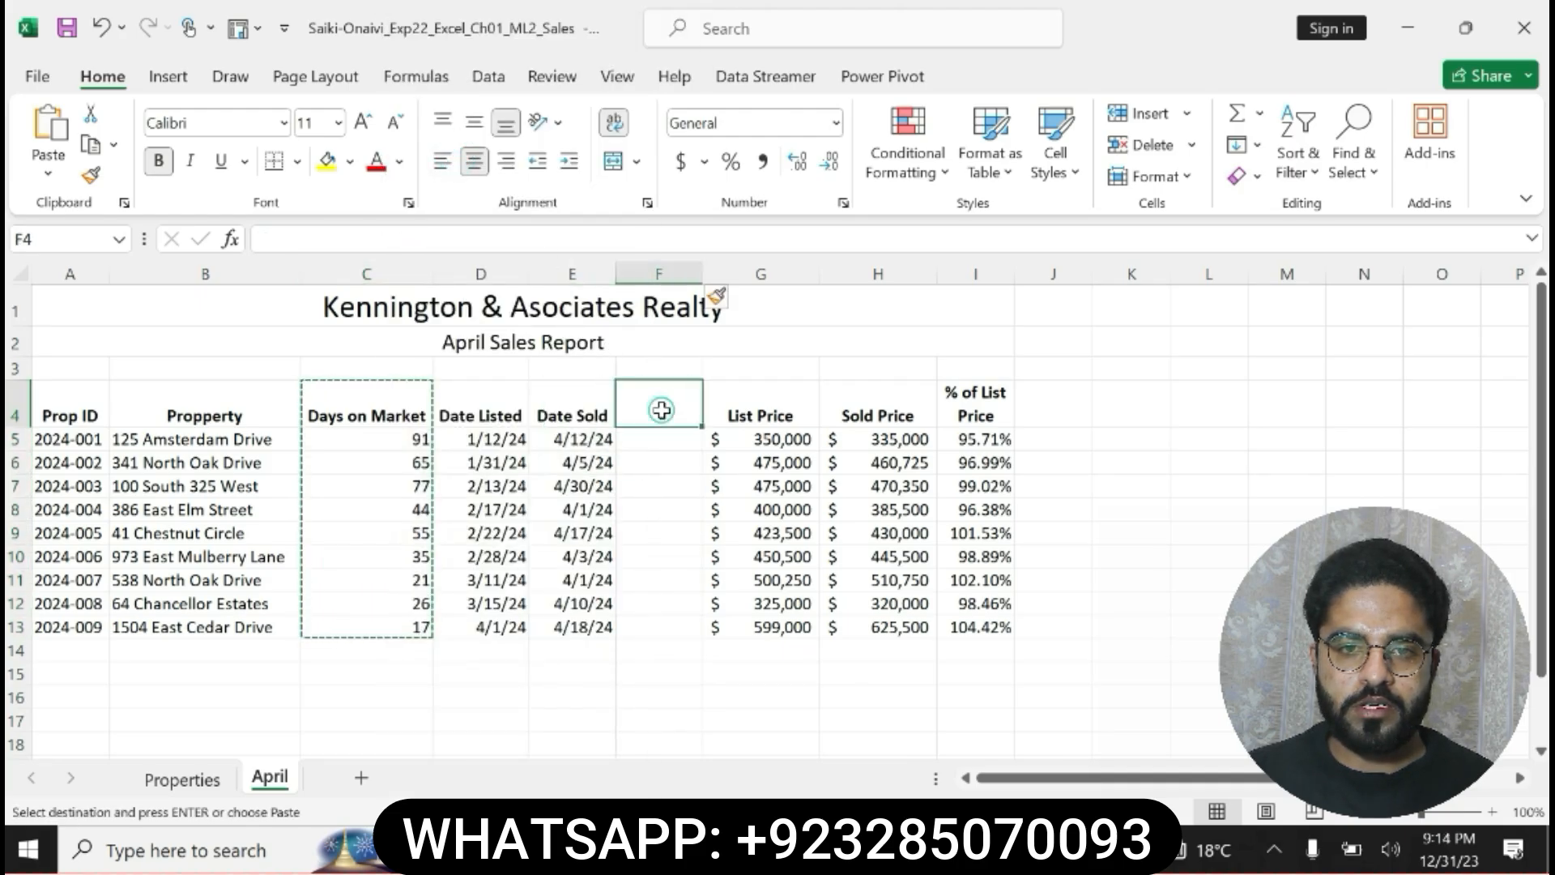
key(ctrl+v)
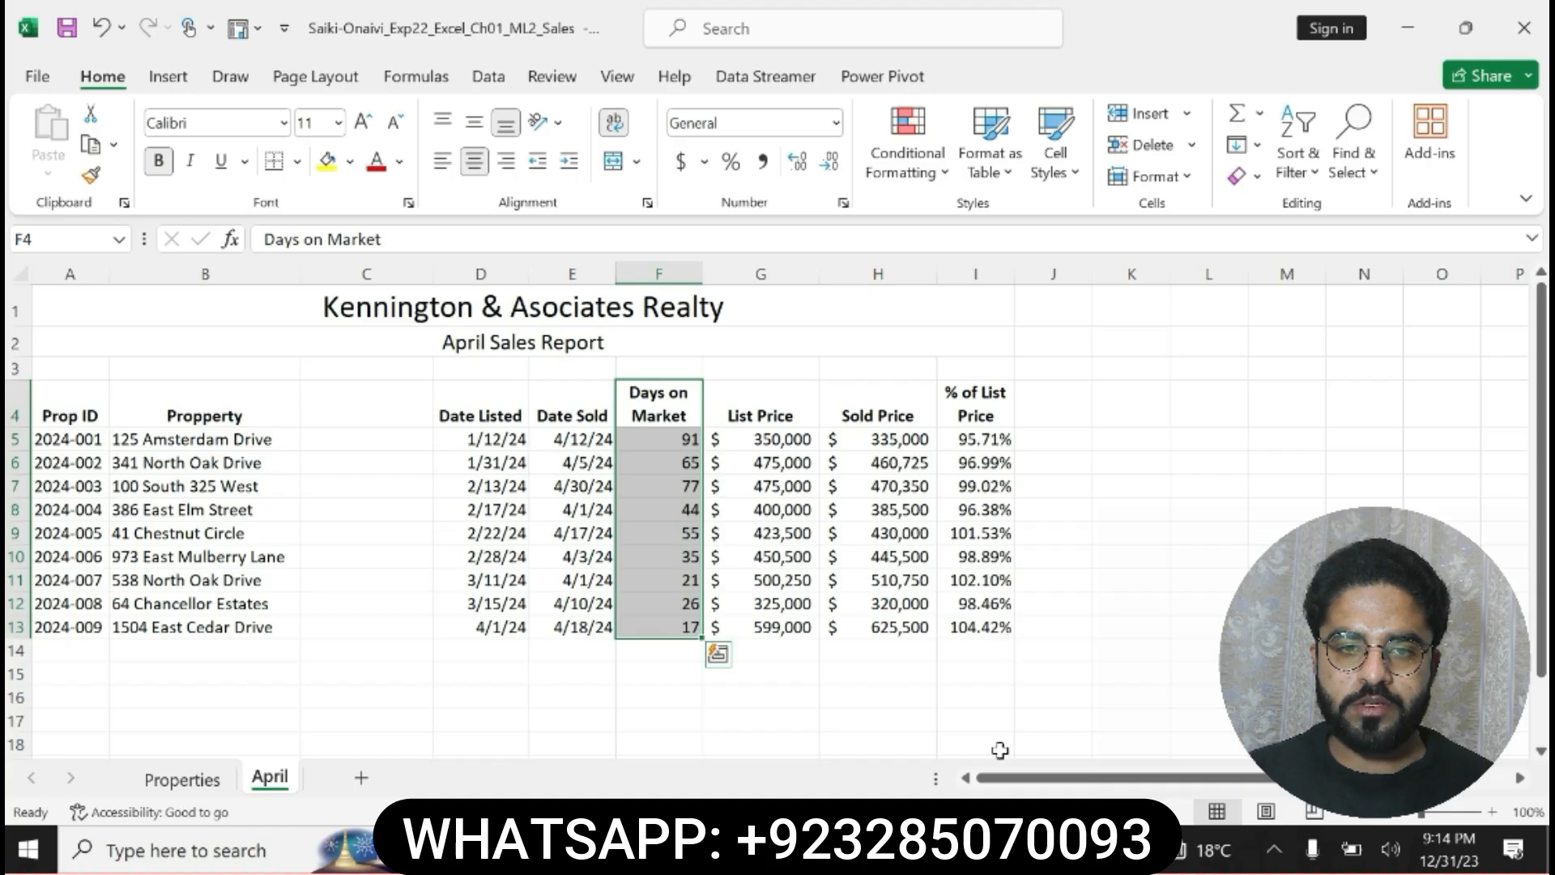
Select the "Delete column C" sentence in the Word instructions, and delete the empty column C in Excel.
click(995, 849)
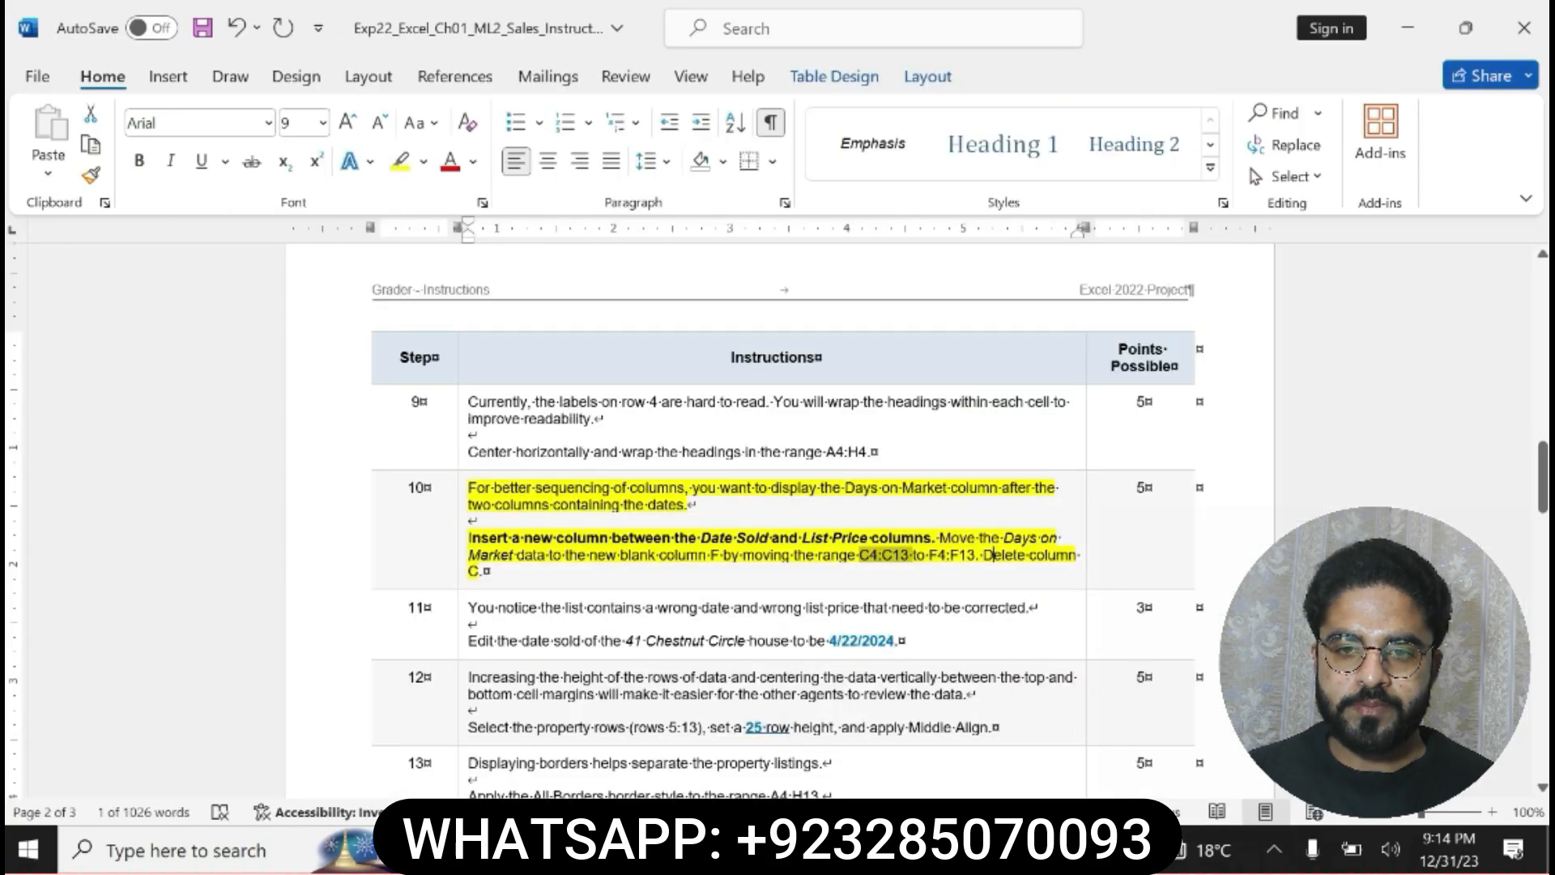
drag(982, 555, 483, 572)
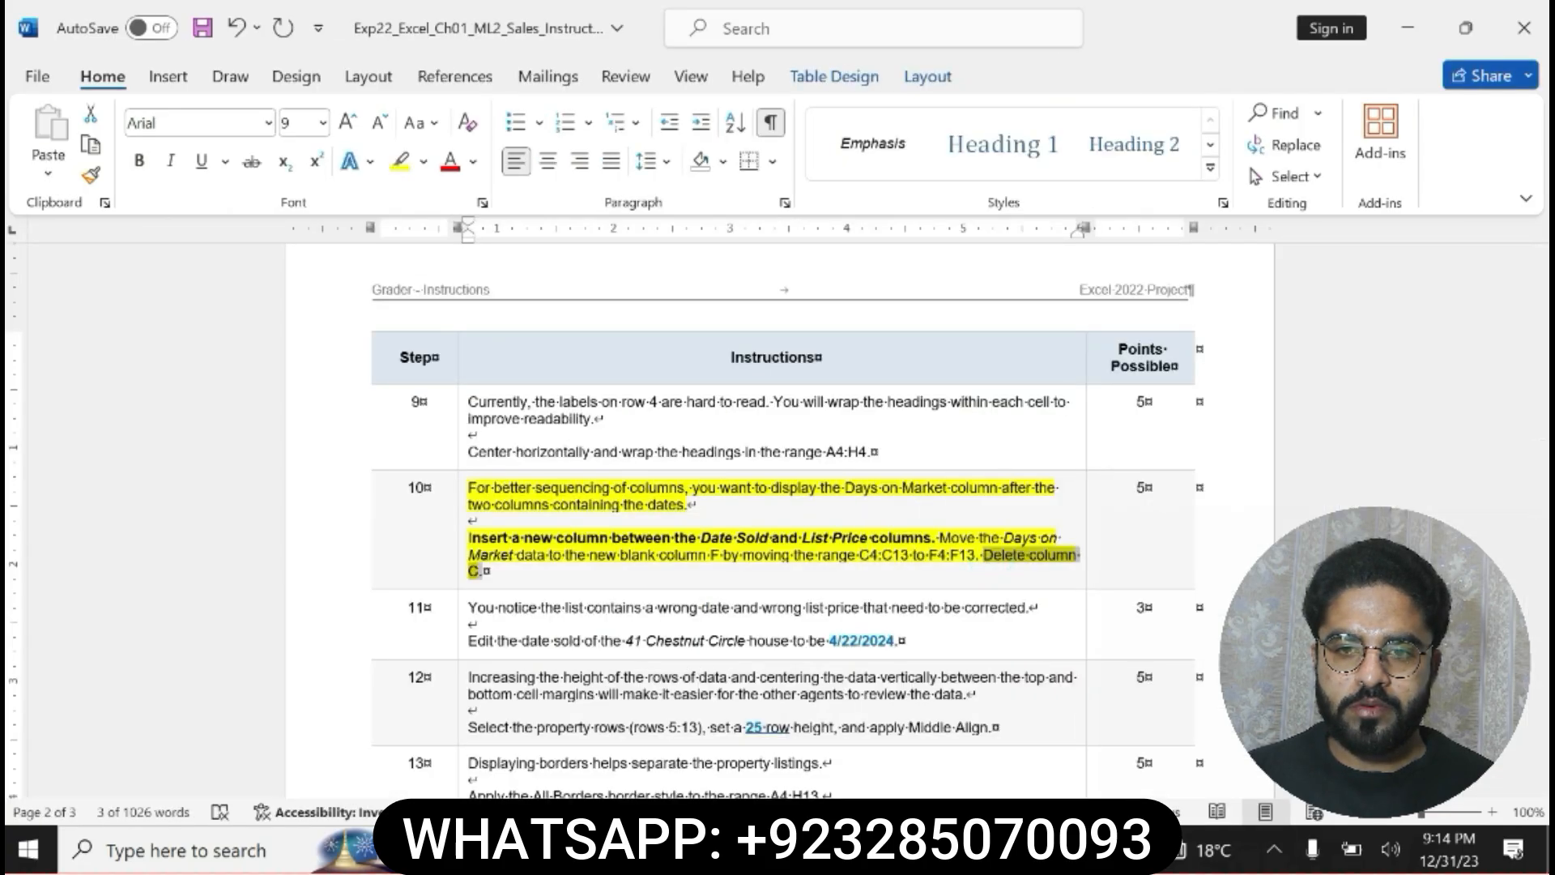
key(alt+Tab)
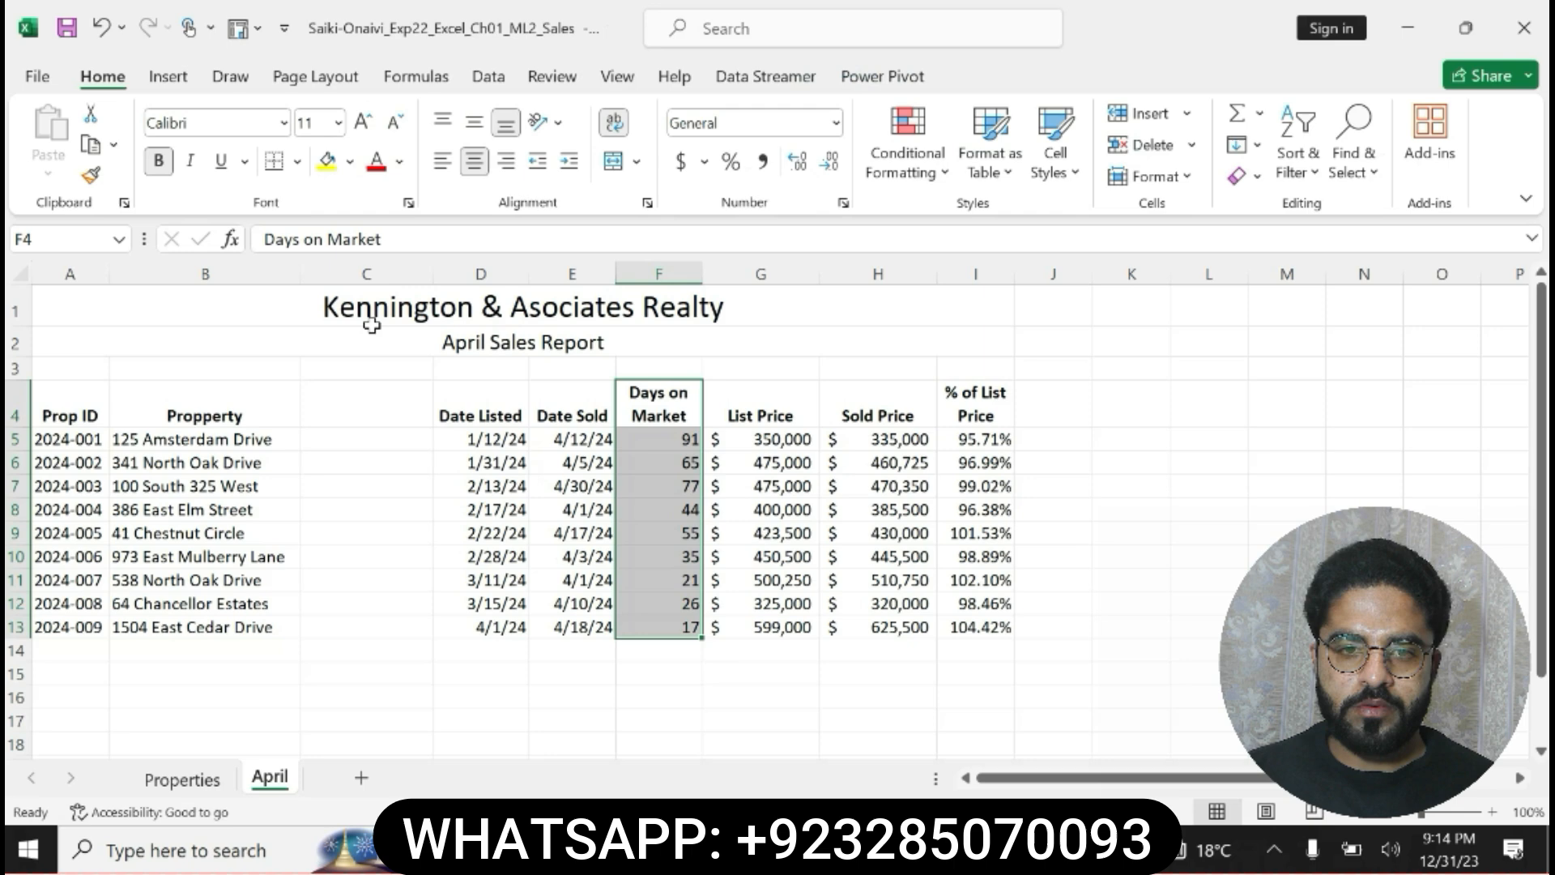
click(370, 275)
right_click(371, 276)
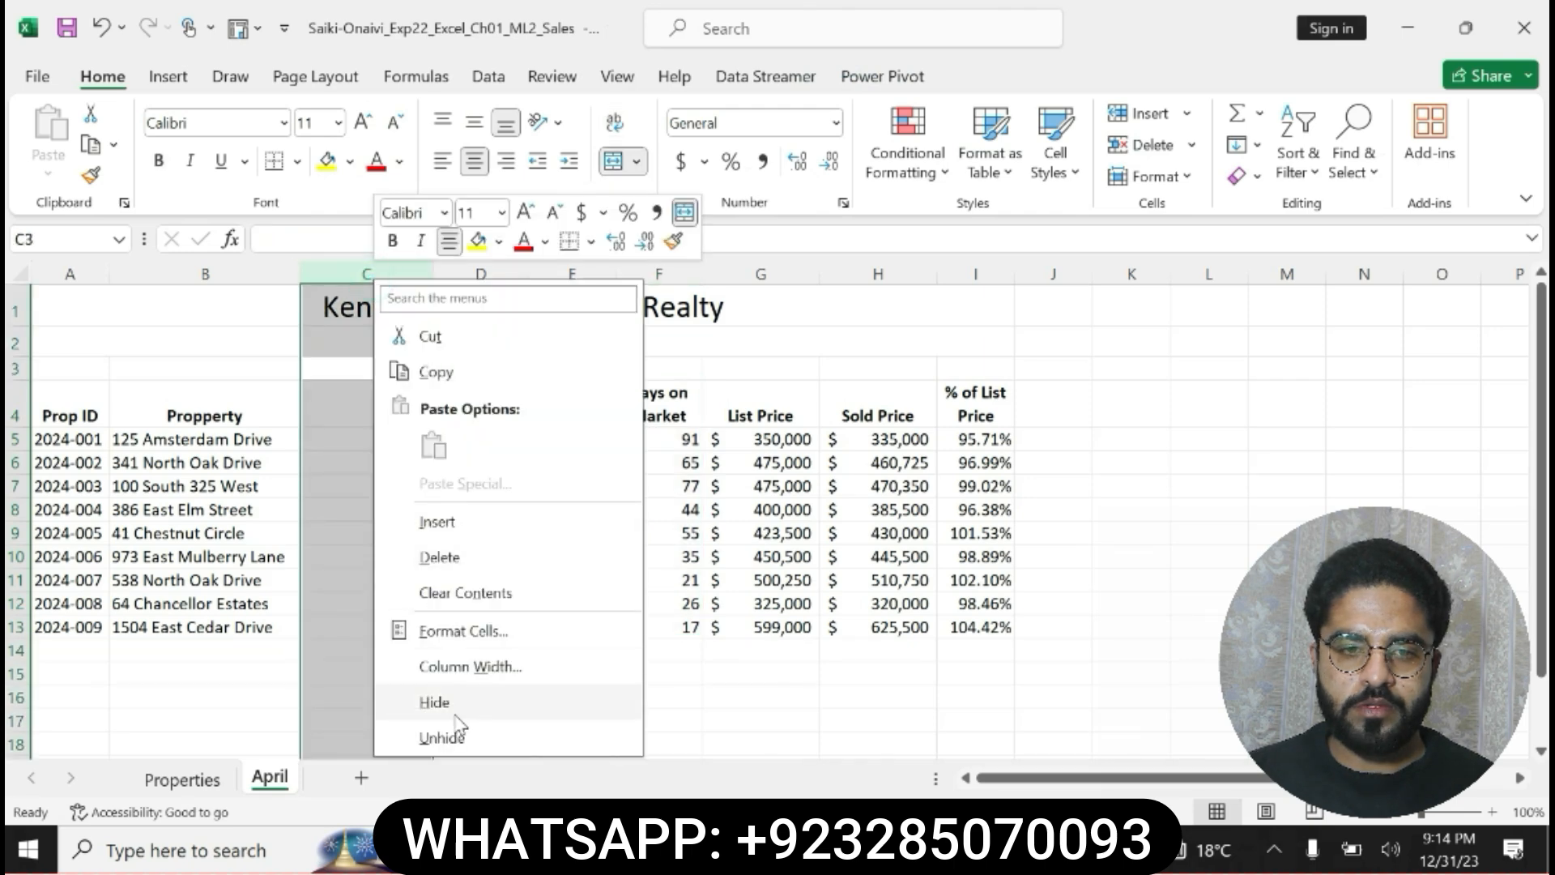
click(451, 559)
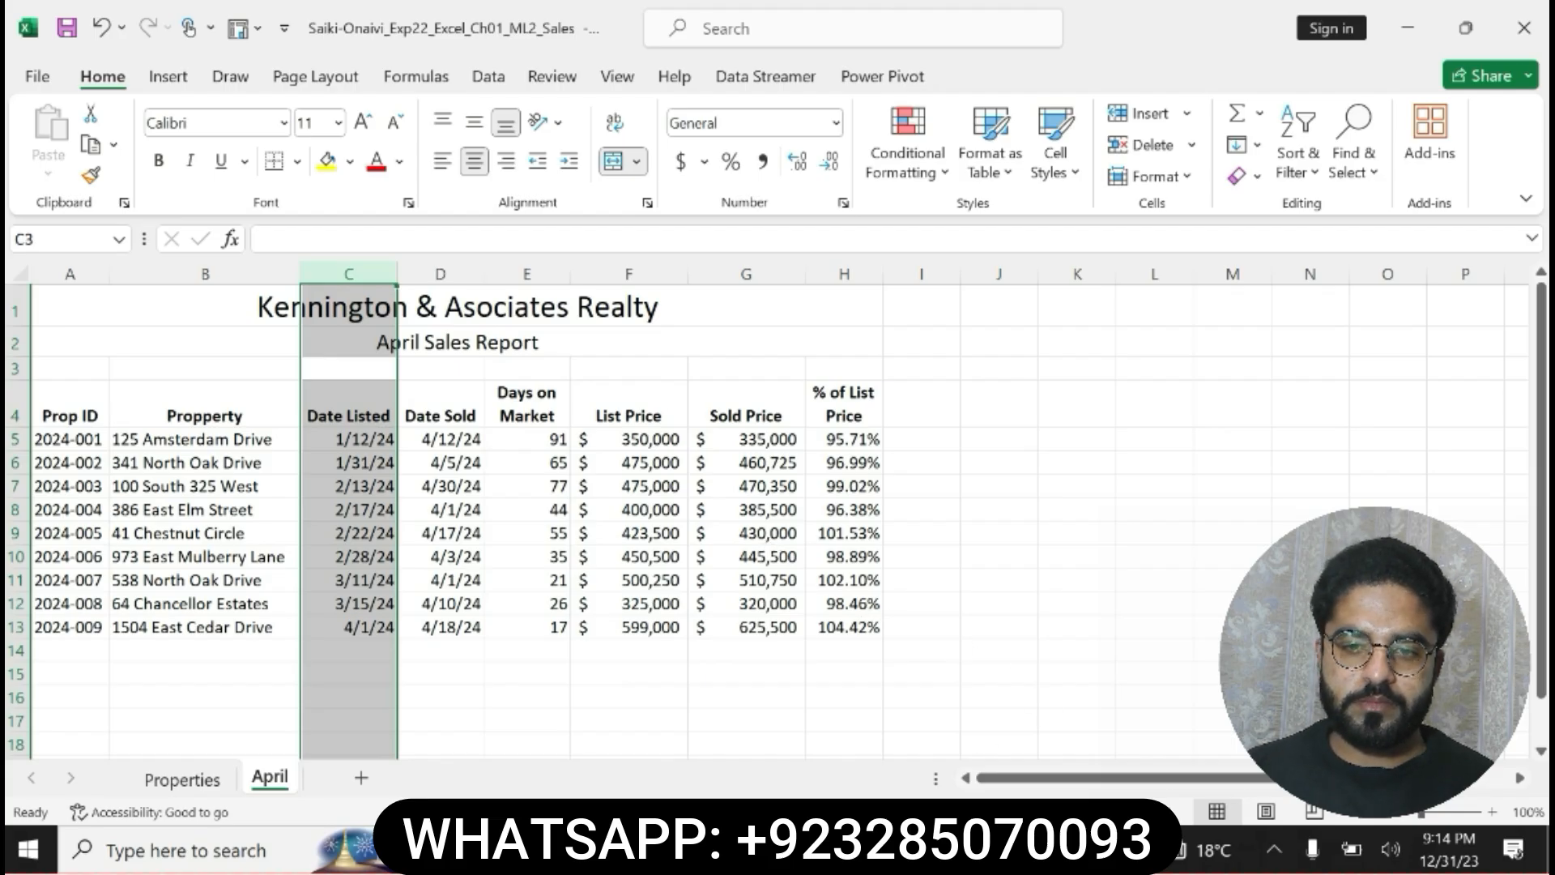
Return to the Word instructions, undo the step 10 formatting, and highlight the step 11 instruction in yellow.
key(alt+Tab)
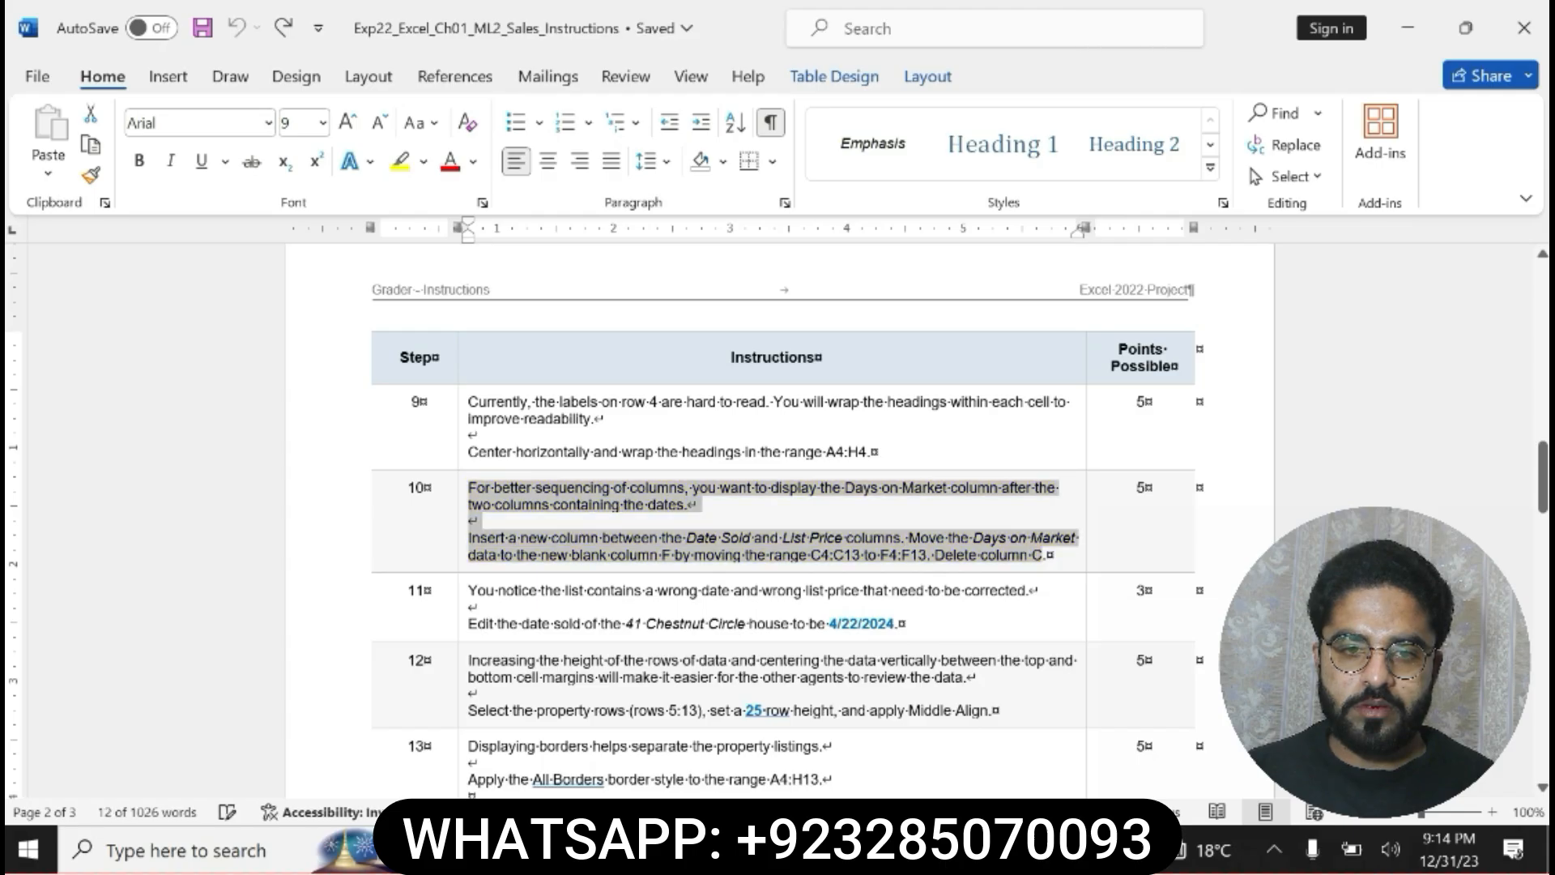
drag(468, 590, 895, 623)
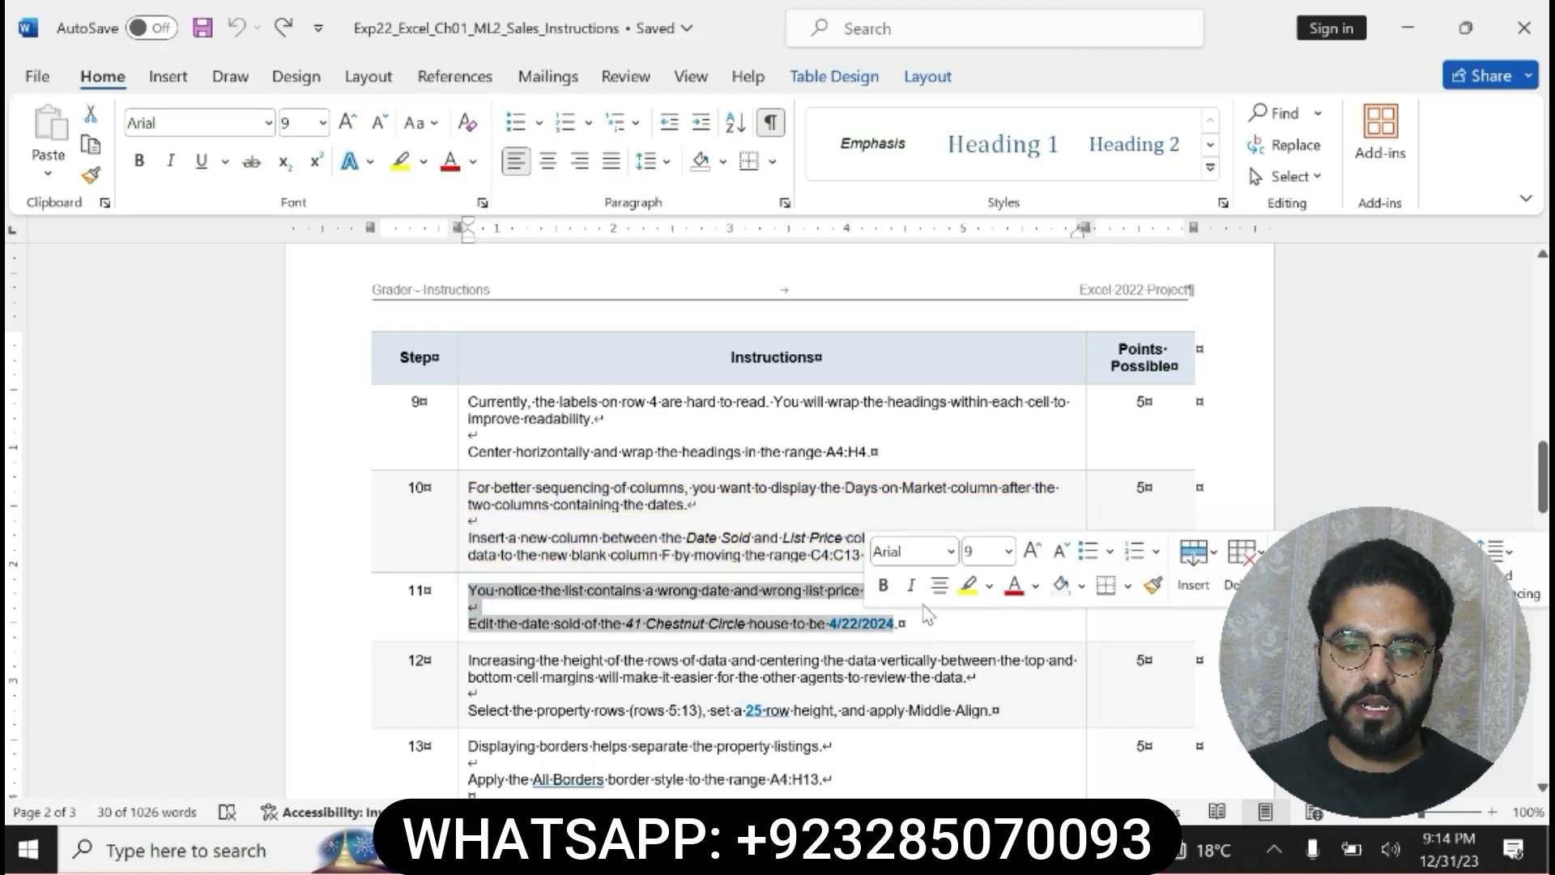
click(968, 585)
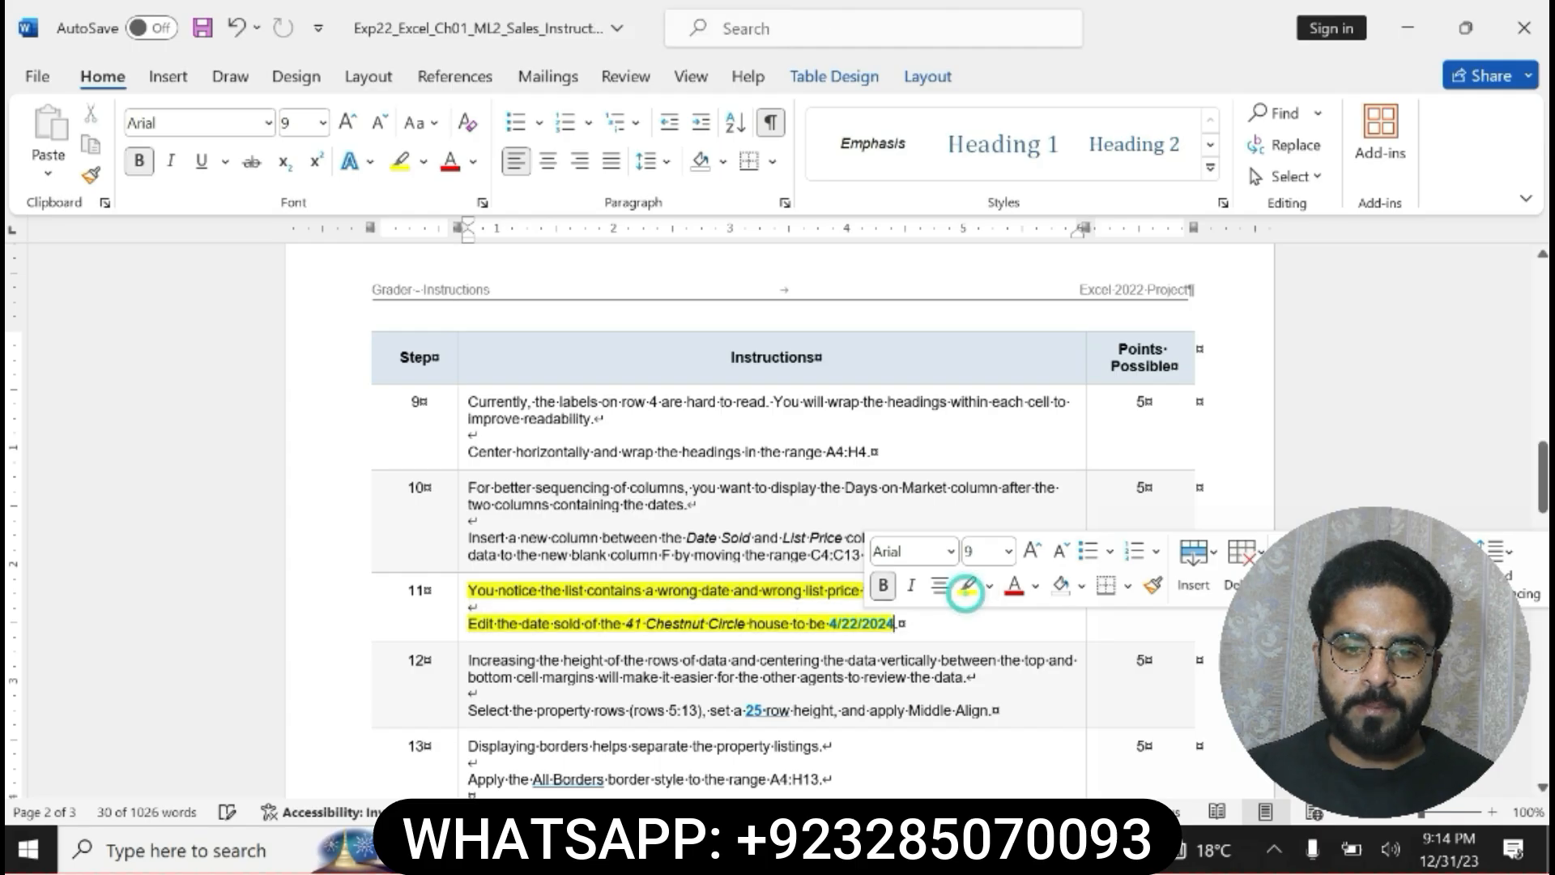
drag(470, 624, 802, 624)
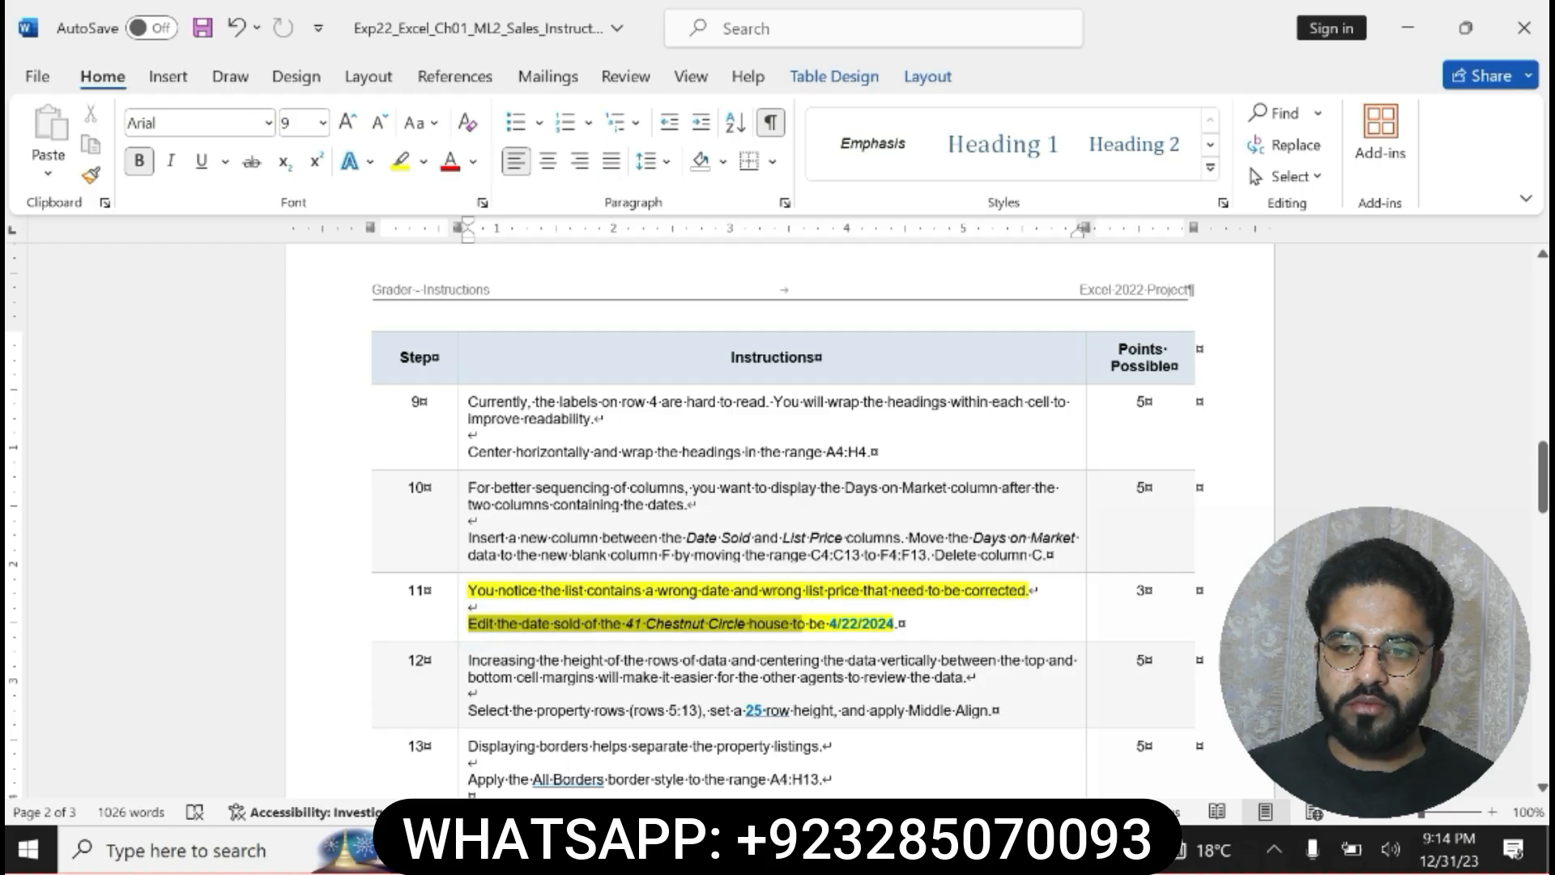
drag(469, 624, 901, 625)
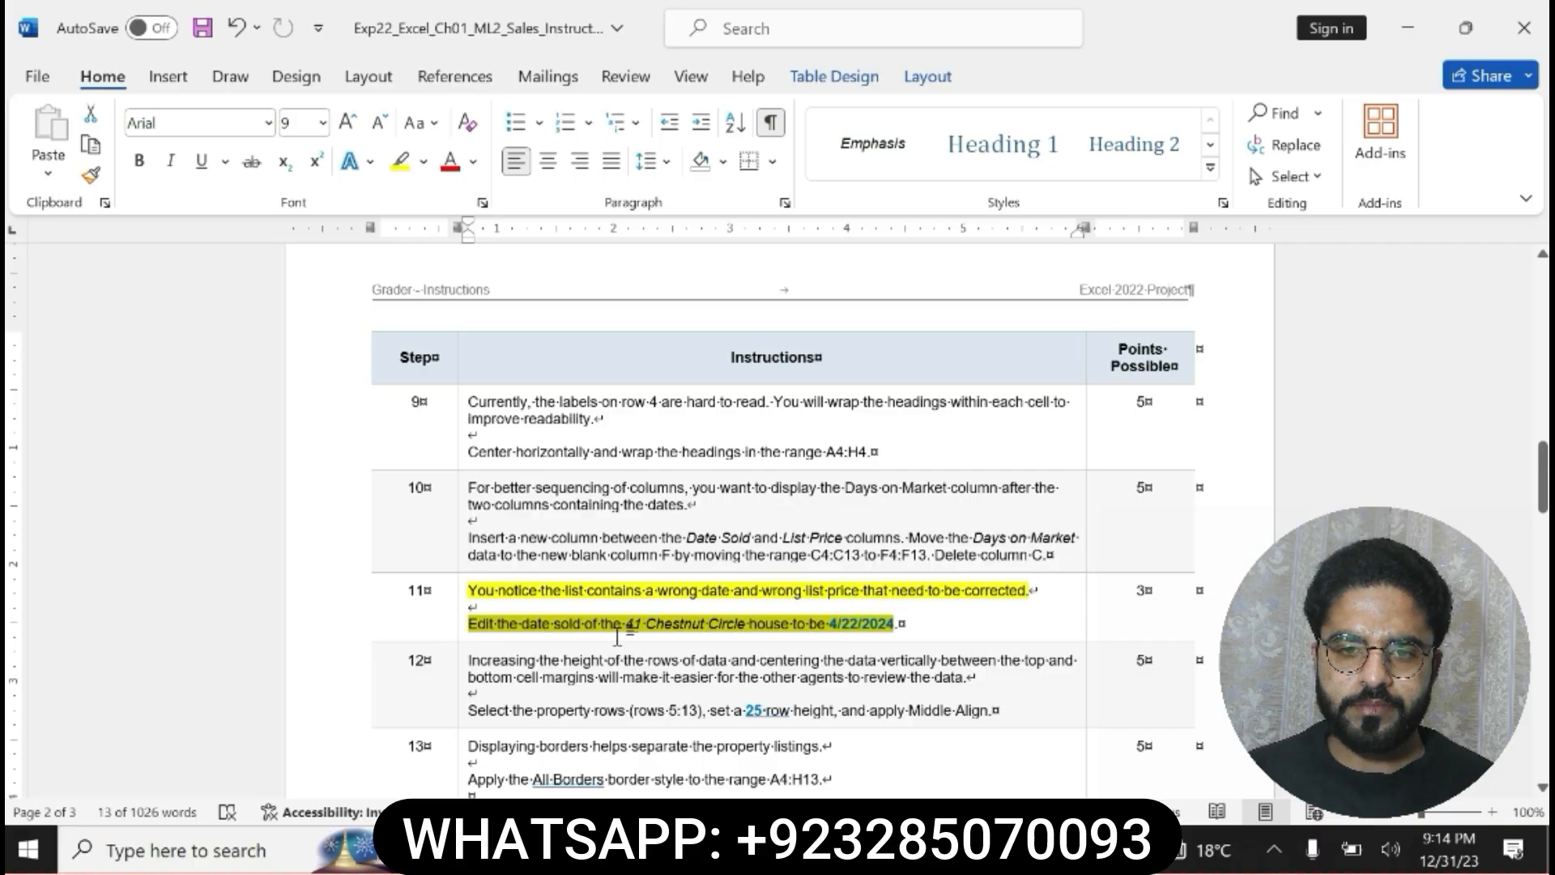
click(830, 625)
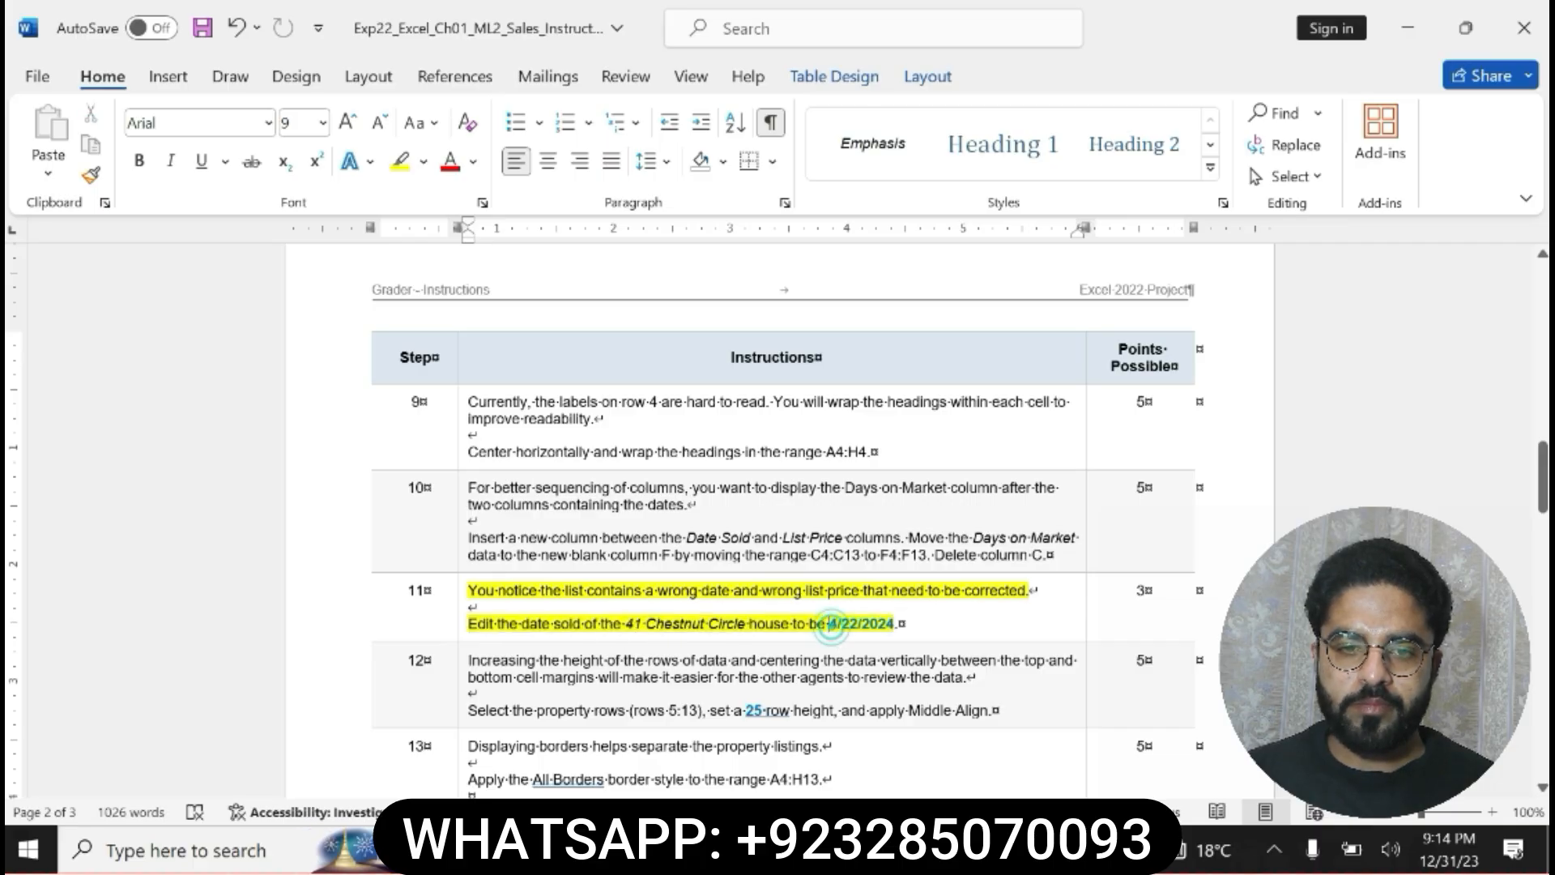
drag(830, 624, 879, 632)
key(ctrl+c)
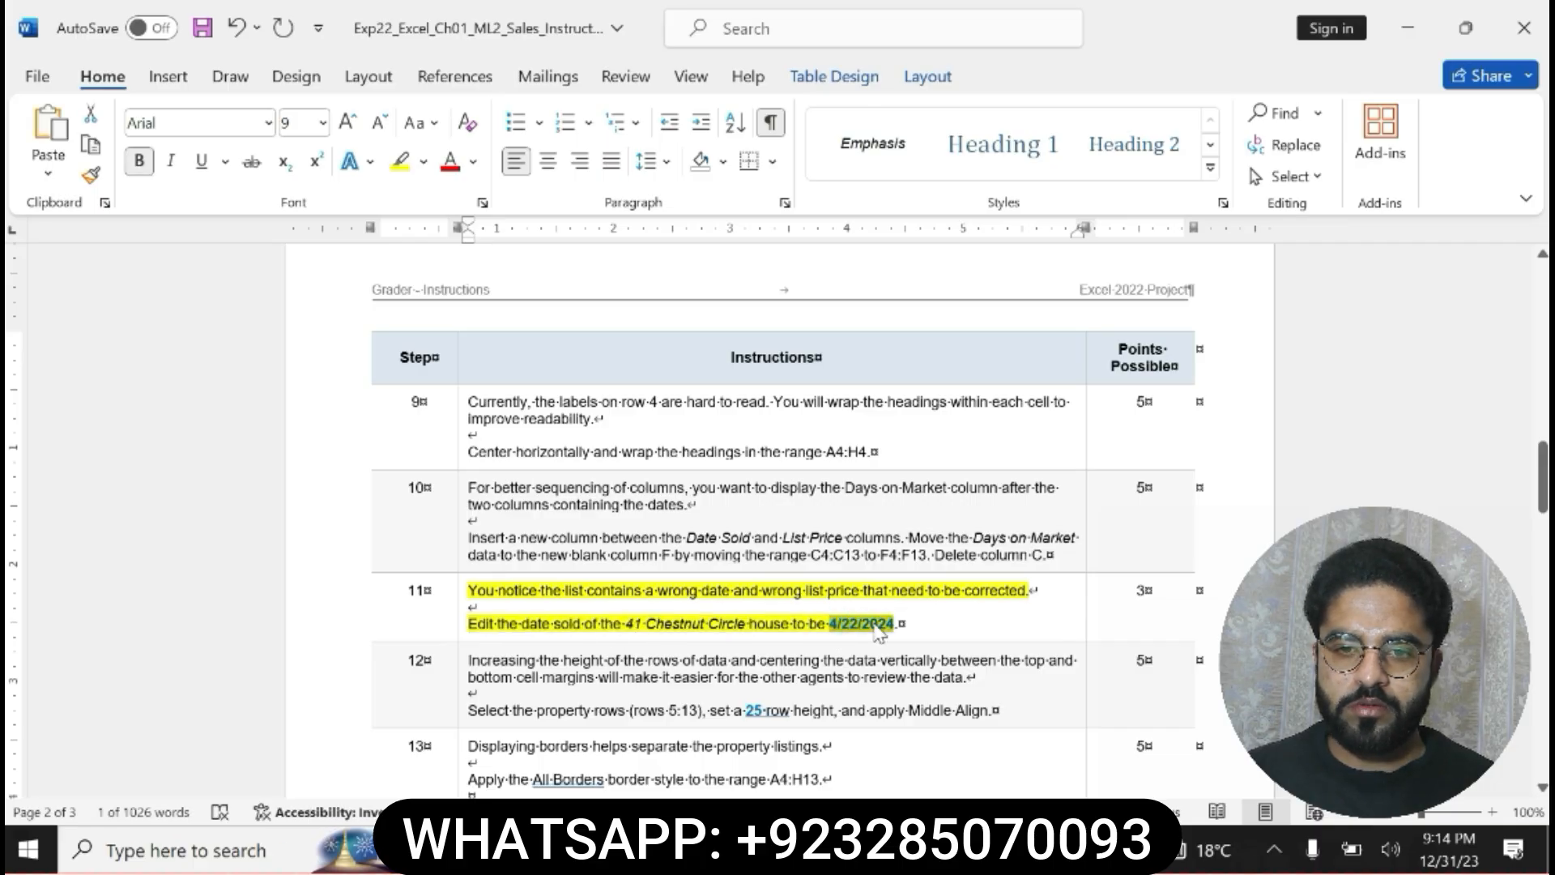
Switch to the Excel workbook and change the Date Sold in cell D9 of the April worksheet to 4/22/2024.
key(alt+Tab)
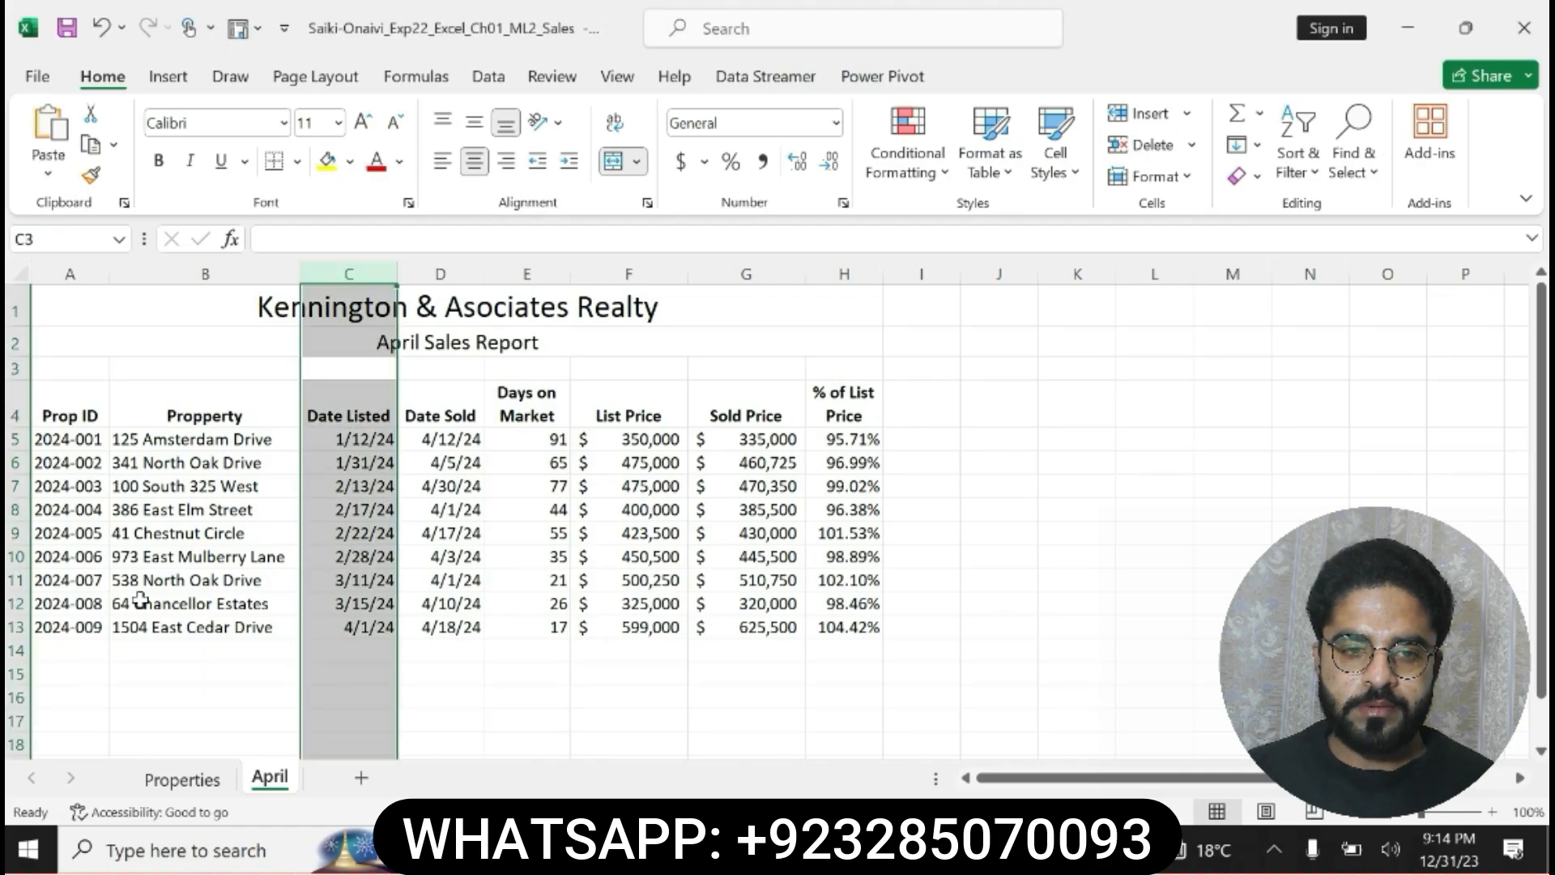
click(152, 539)
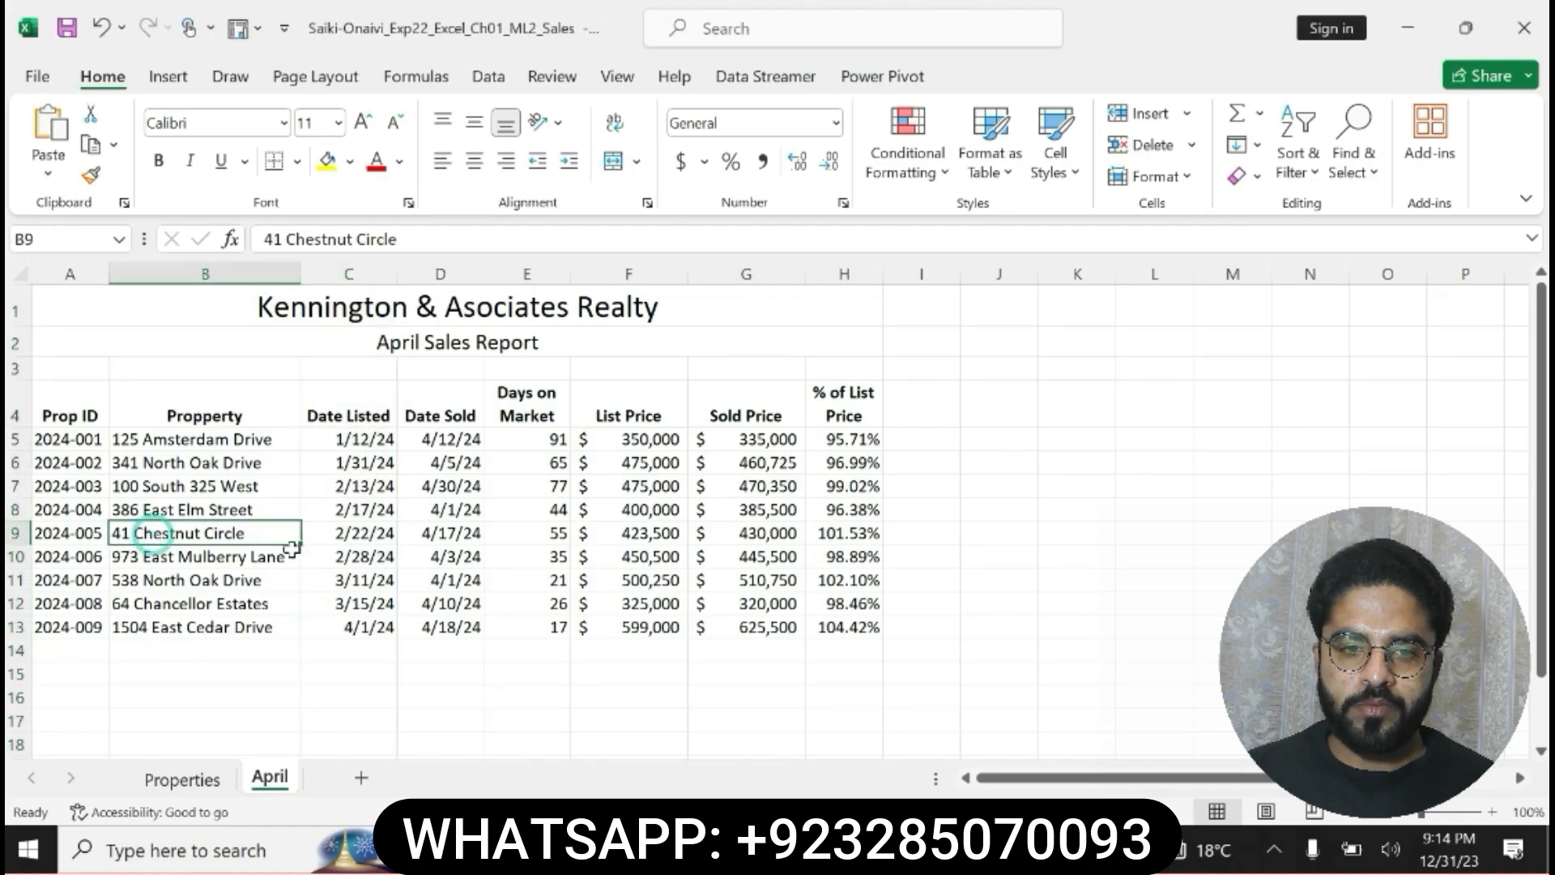
click(435, 535)
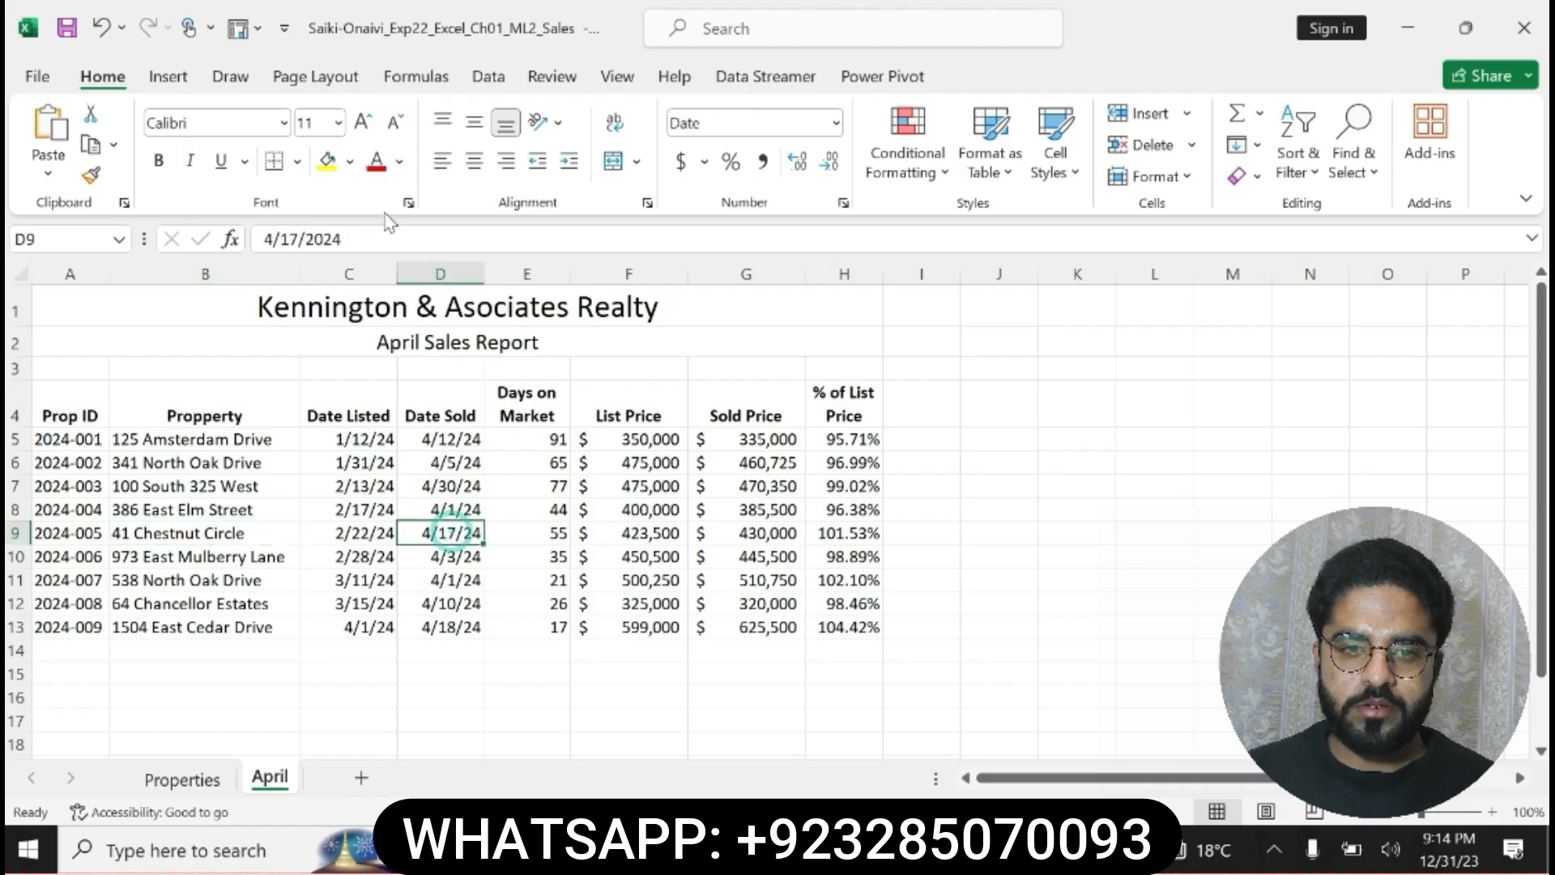
double_click(343, 240)
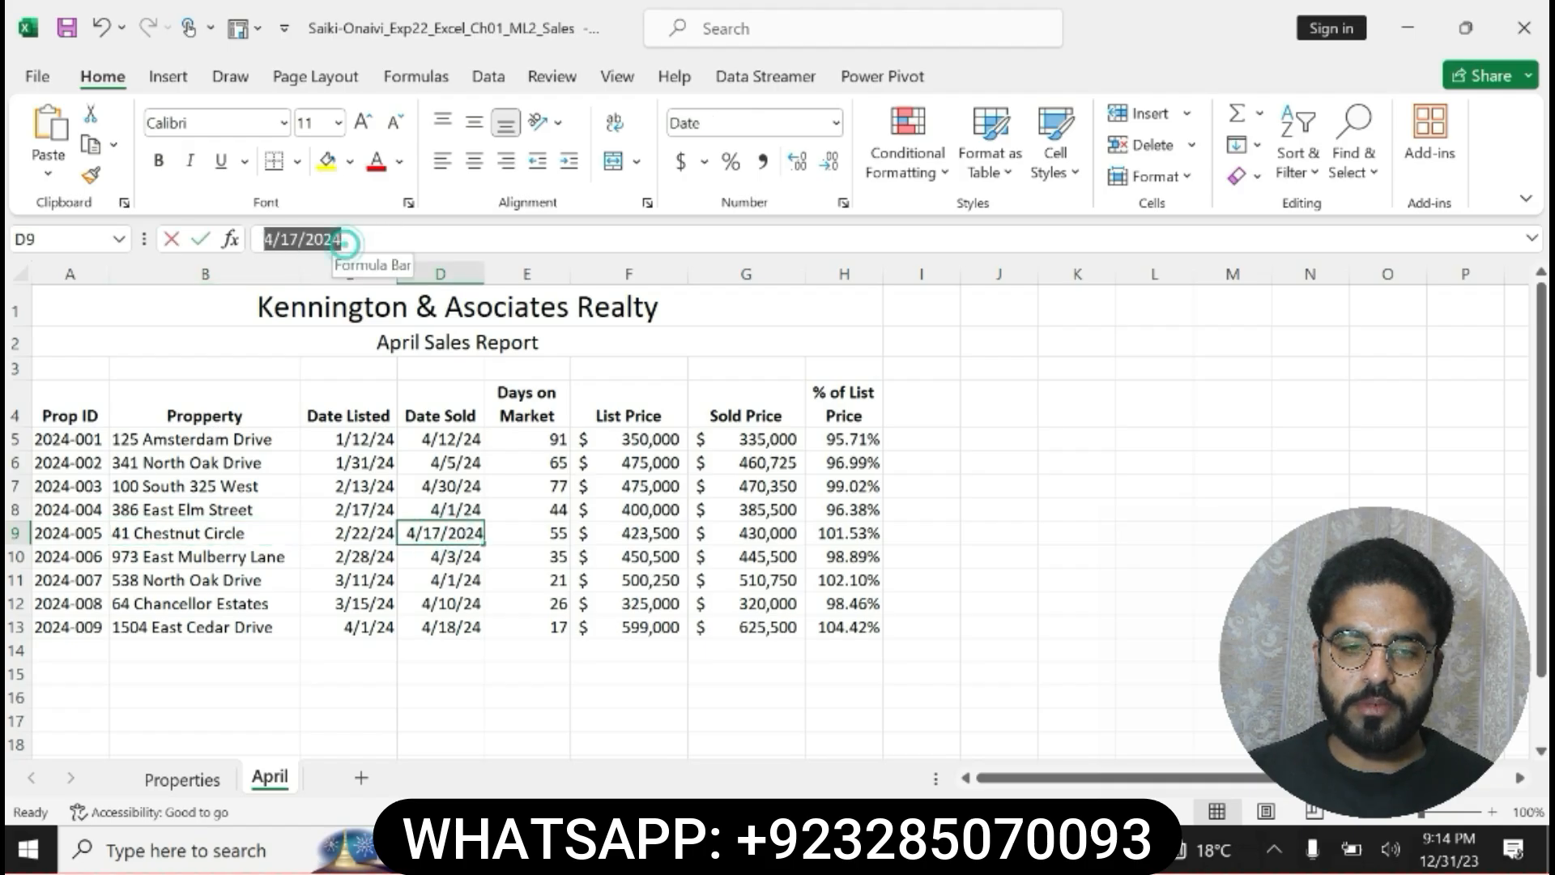
text(4/22/2024)
key(Return)
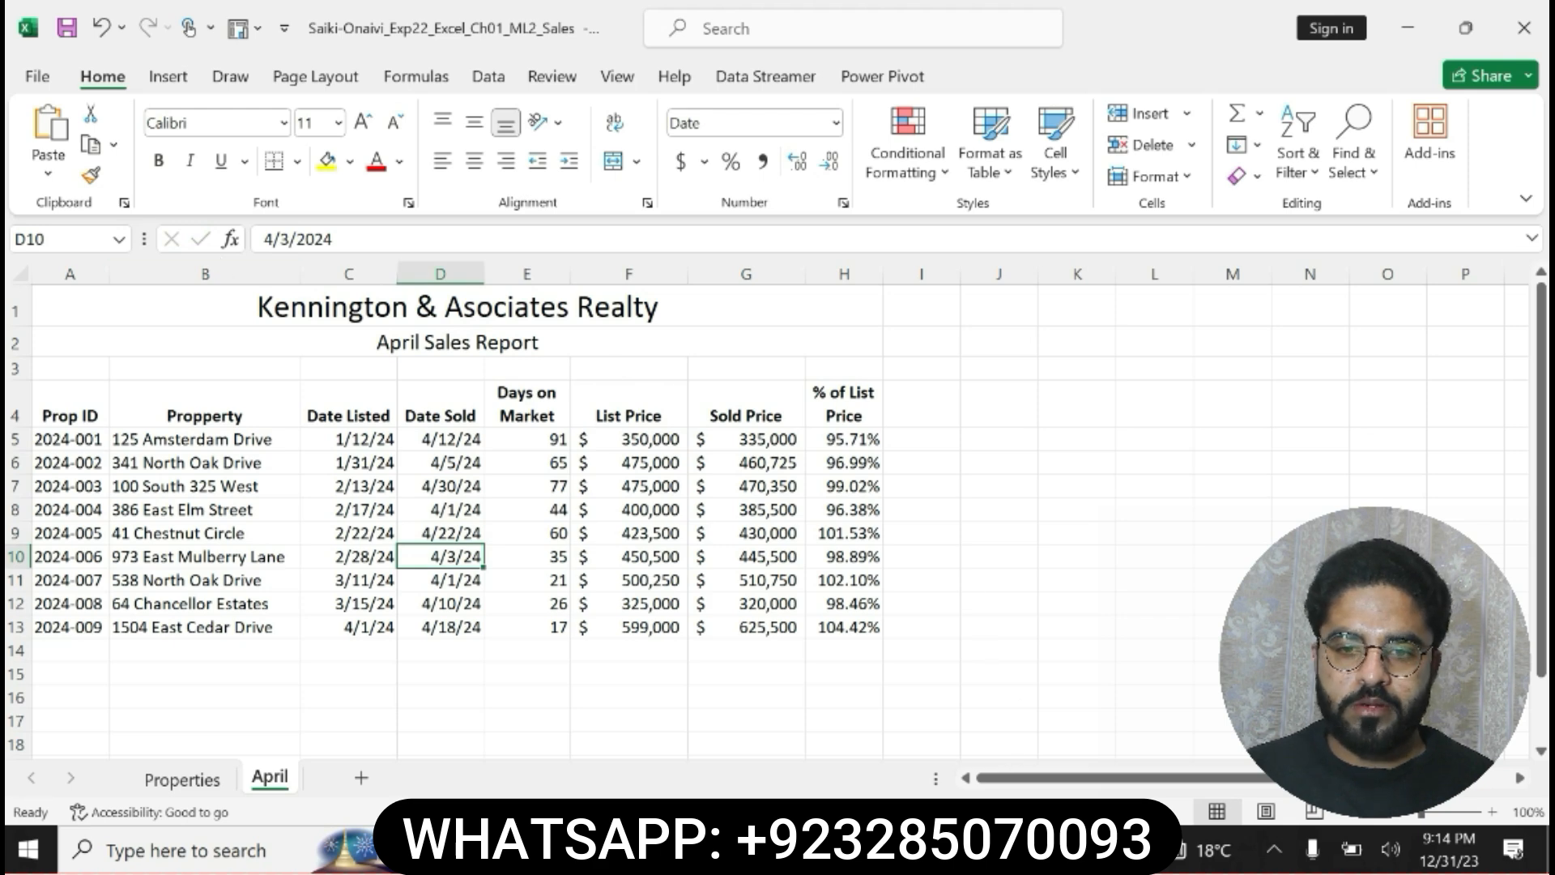
Return to the Word instructions, undo the step 11 highlight, and highlight step 12 in yellow, selecting its phrase about property rows 5:13.
click(843, 850)
key(ctrl+z)
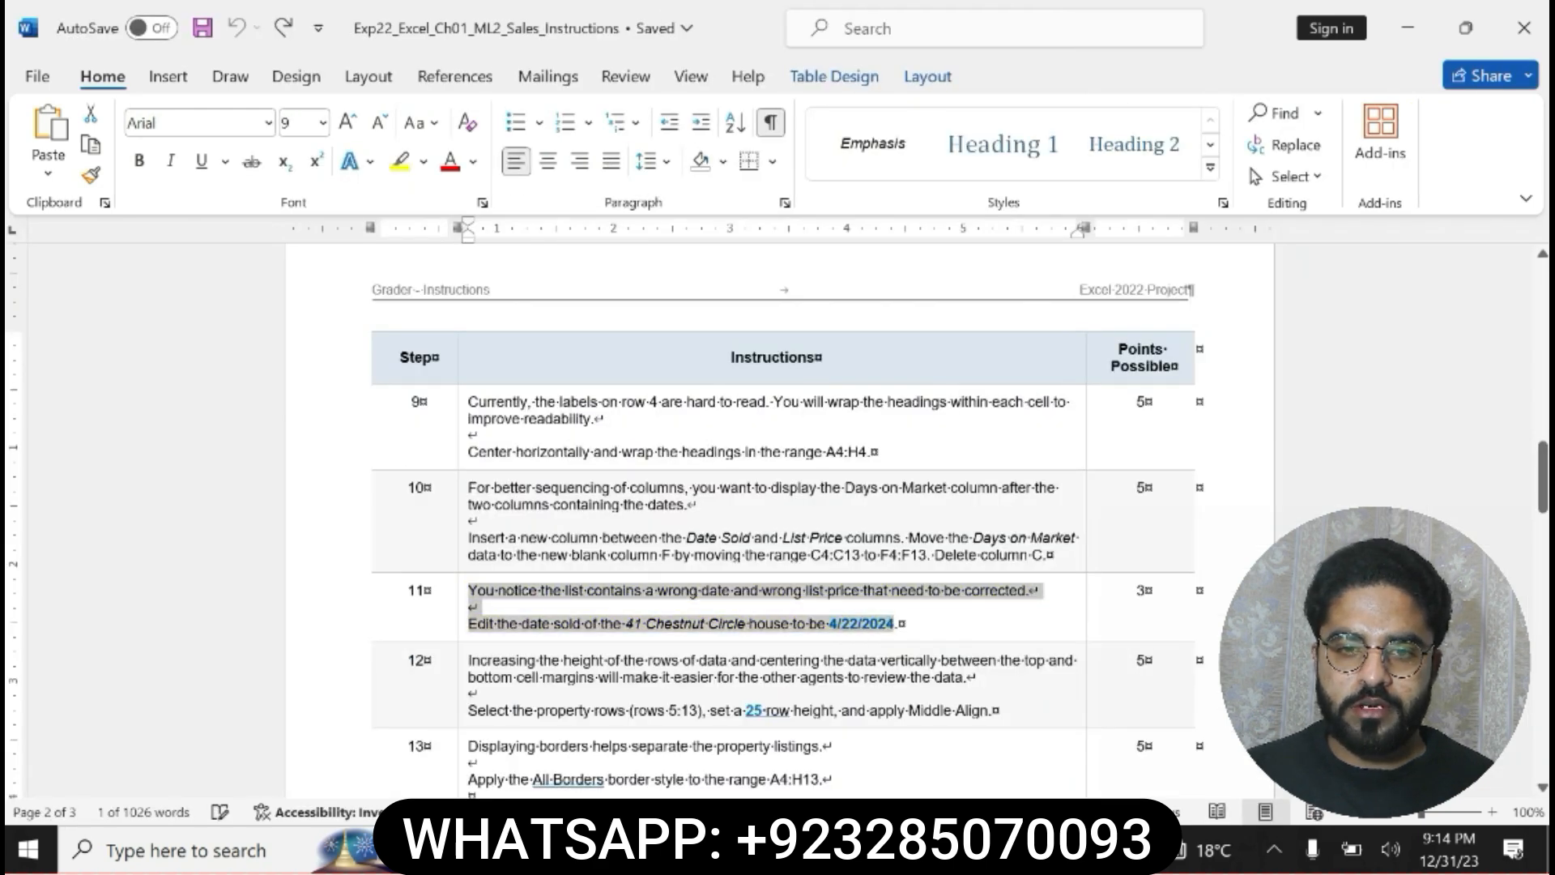
drag(469, 660, 1003, 713)
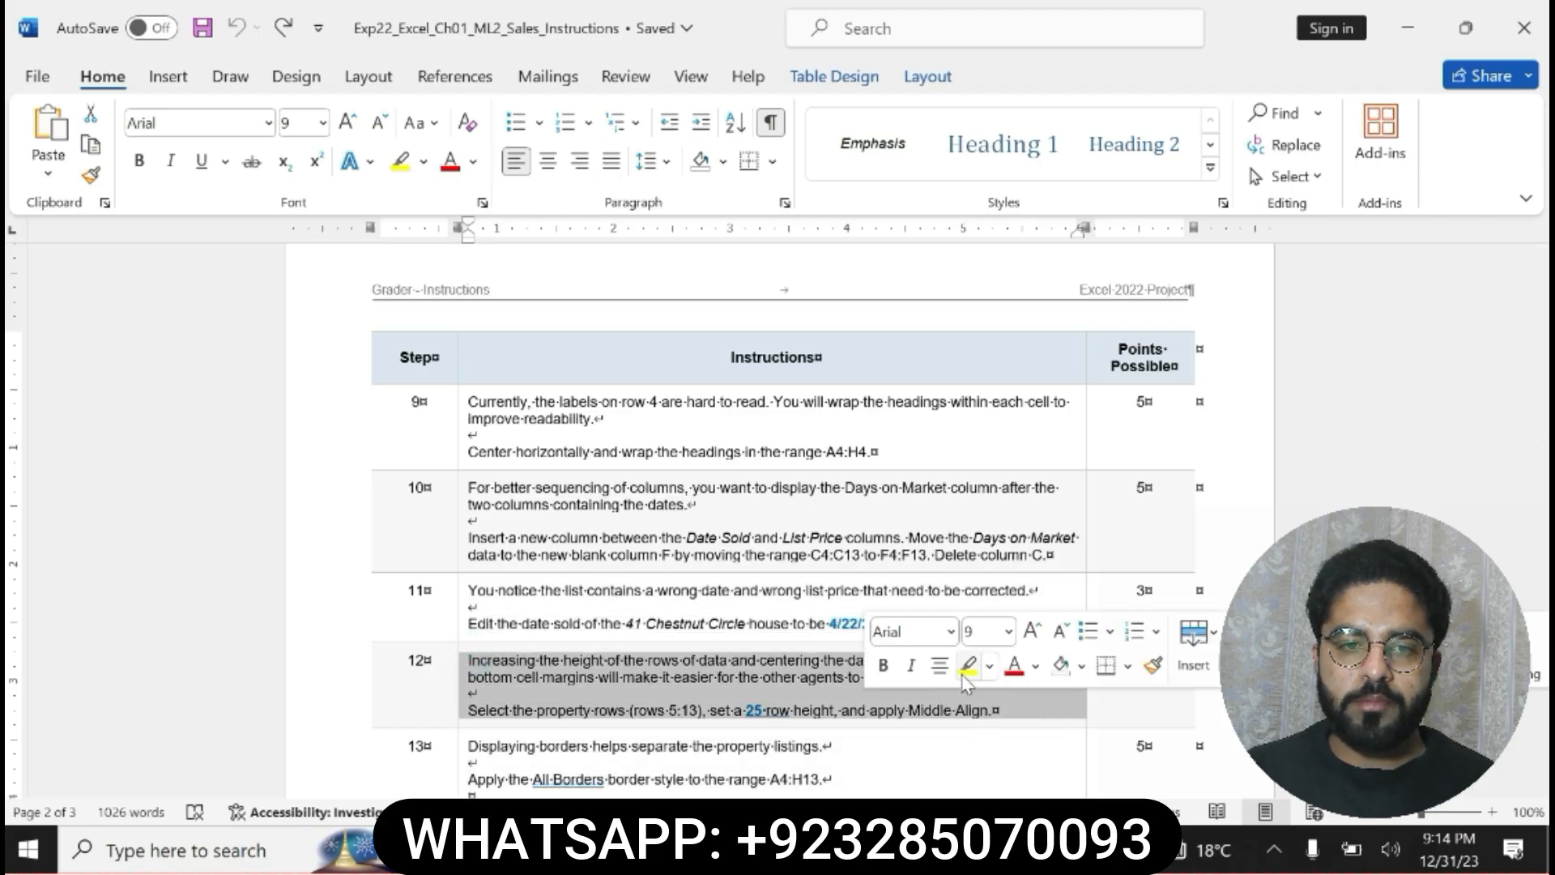
click(964, 668)
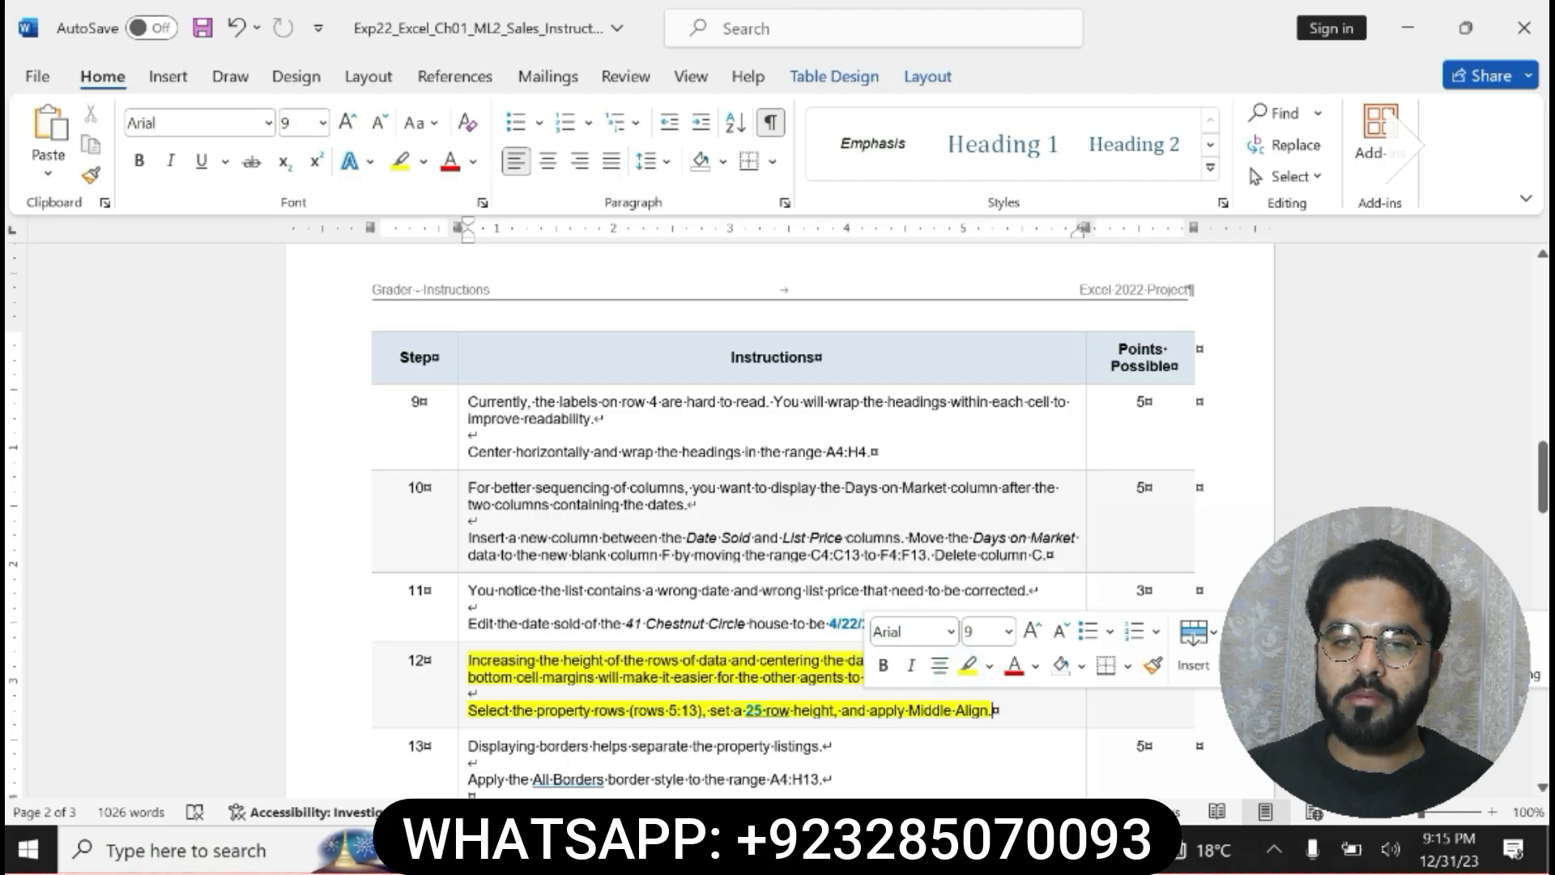
drag(596, 710, 697, 712)
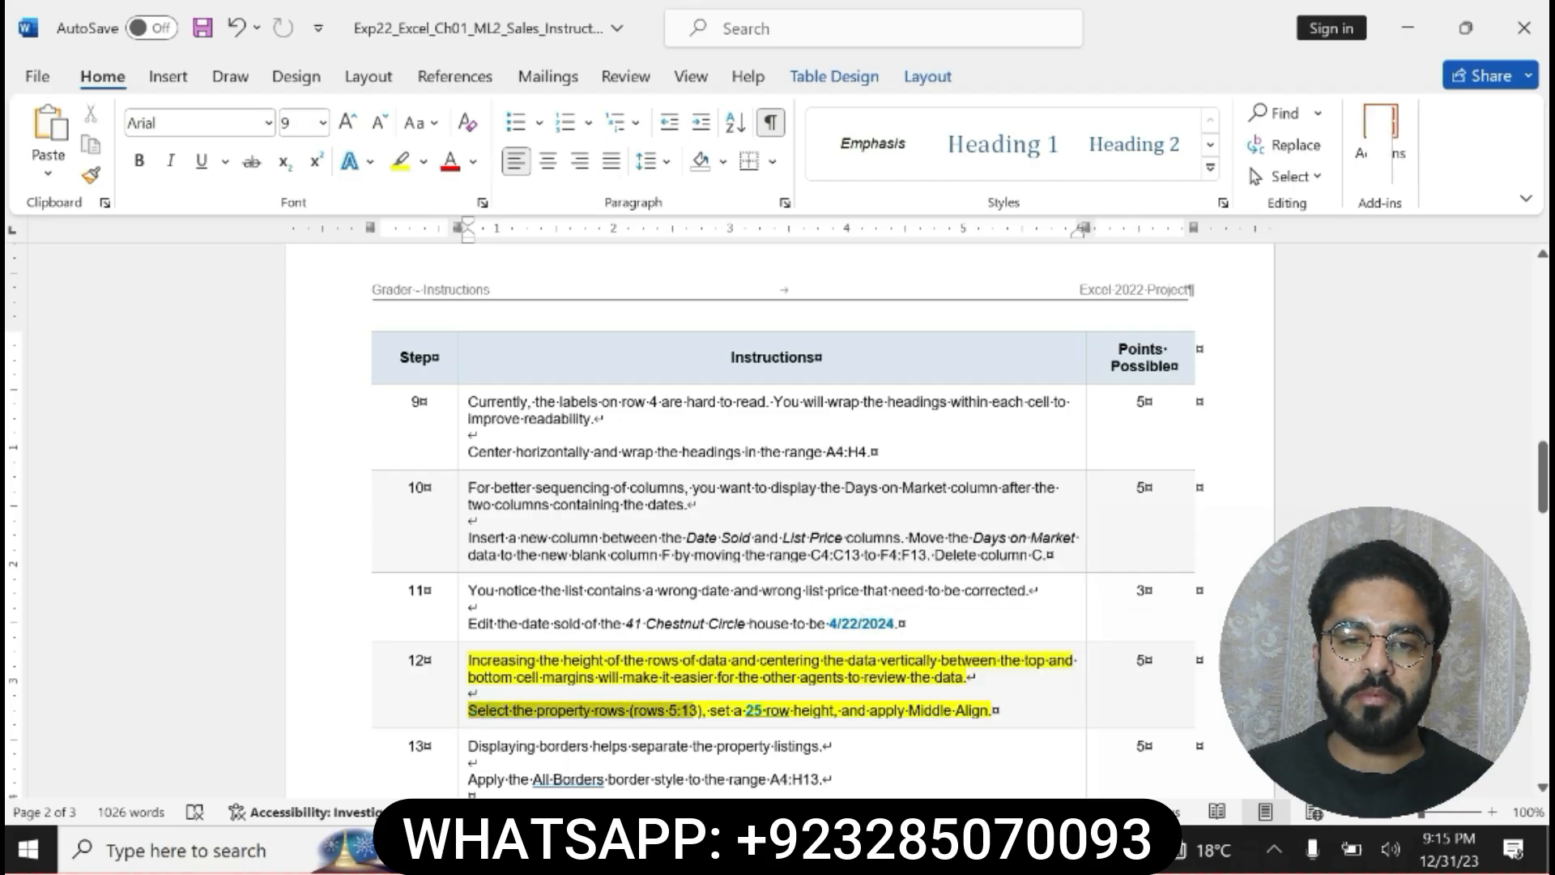